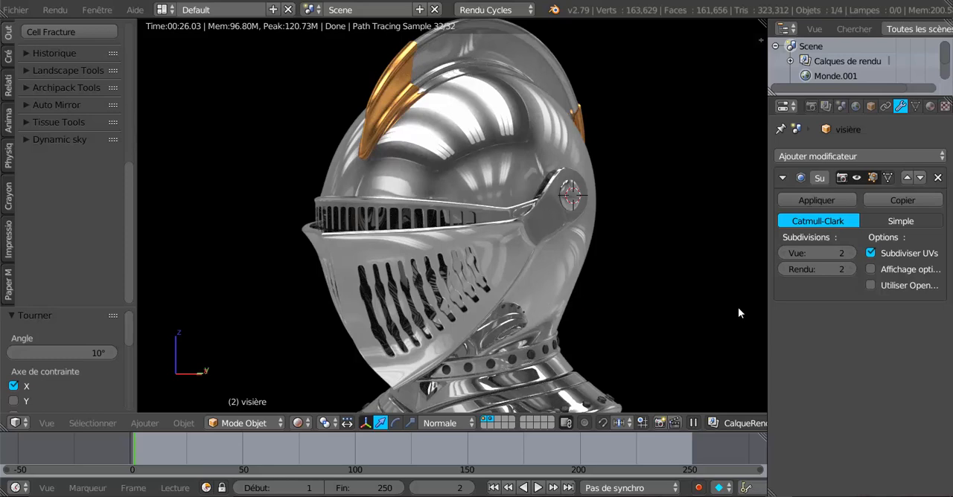
Step: Show the helmet in the right orthographic view with solid viewport shading
{"action": "left_click", "coordinate": [592, 302]}
{"action": "key", "text": "KP_3"}
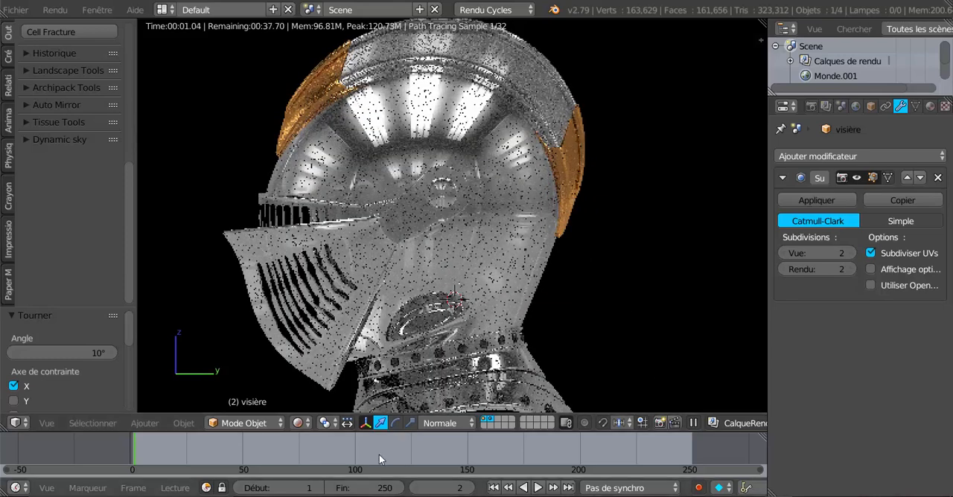
{"action": "left_click", "coordinate": [298, 423]}
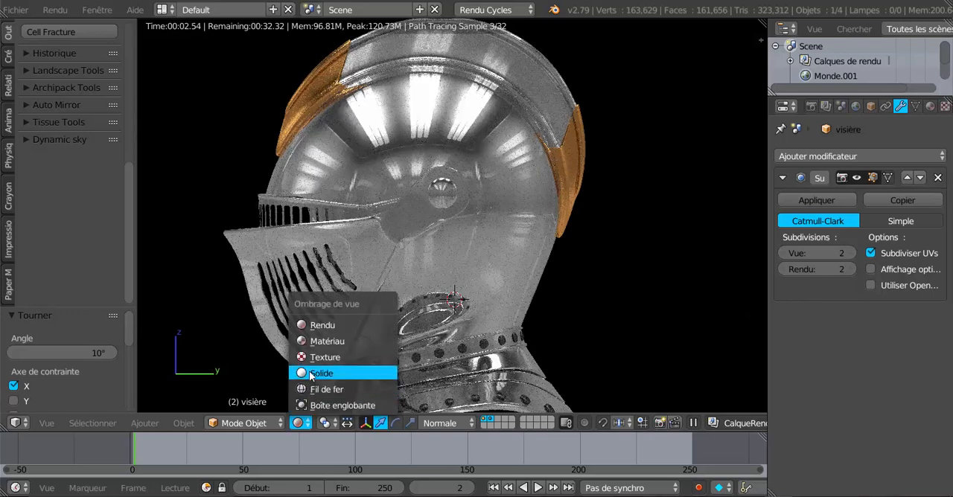
{"action": "left_click", "coordinate": [311, 374]}
Step: Isolate the helmet's crest object CRETE in local view and enter Edit mode on it
{"action": "right_click", "coordinate": [528, 84]}
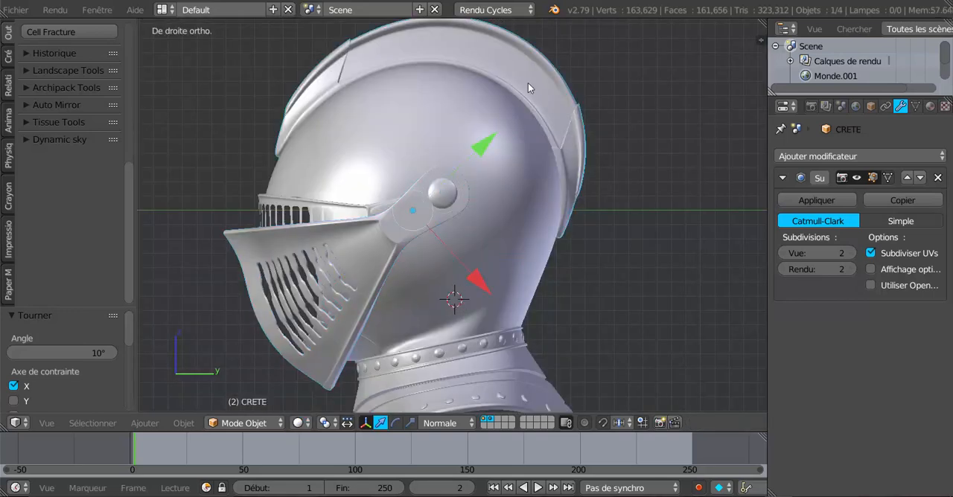
{"action": "middle_click_drag", "start_coordinate": [678, 265], "coordinate": [706, 317], "text": "shift"}
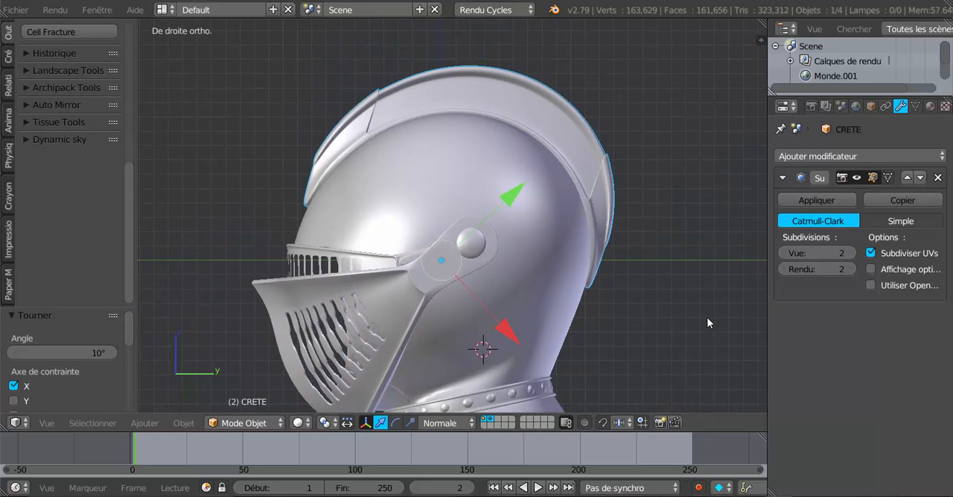
{"action": "key", "text": "KP_Divide"}
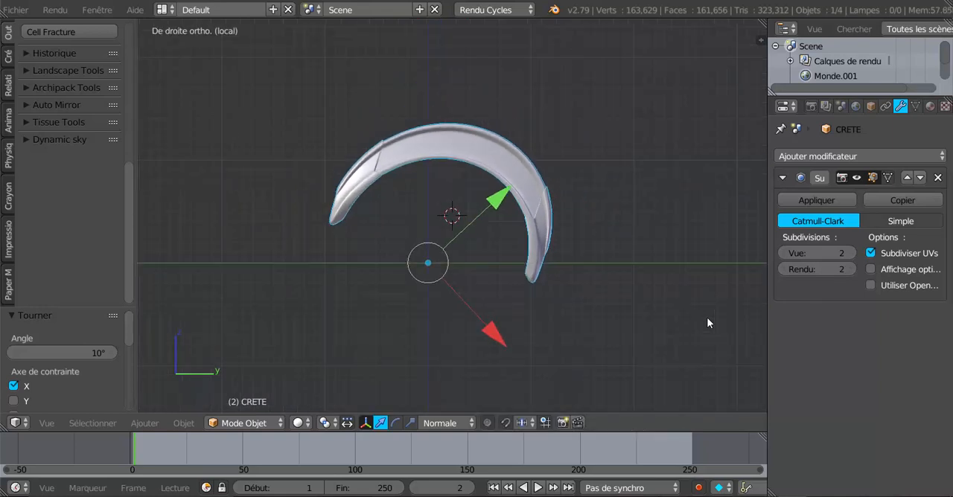
{"action": "scroll", "coordinate": [706, 317], "scroll_direction": "up", "scroll_amount": 3}
{"action": "middle_click_drag", "start_coordinate": [707, 317], "coordinate": [710, 342], "text": "shift"}
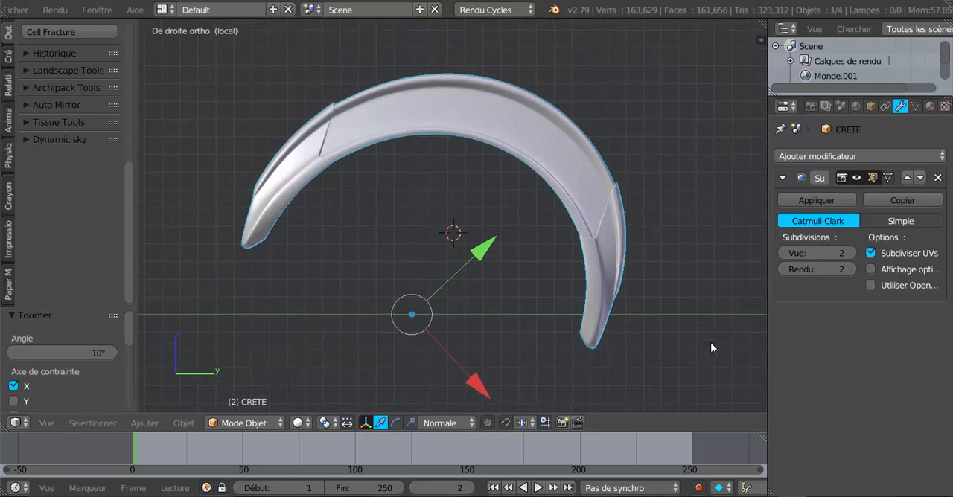
{"action": "scroll", "coordinate": [710, 348], "scroll_direction": "up", "scroll_amount": 1}
{"action": "key", "text": "Tab"}
{"action": "scroll", "coordinate": [482, 326], "scroll_direction": "up", "scroll_amount": 2}
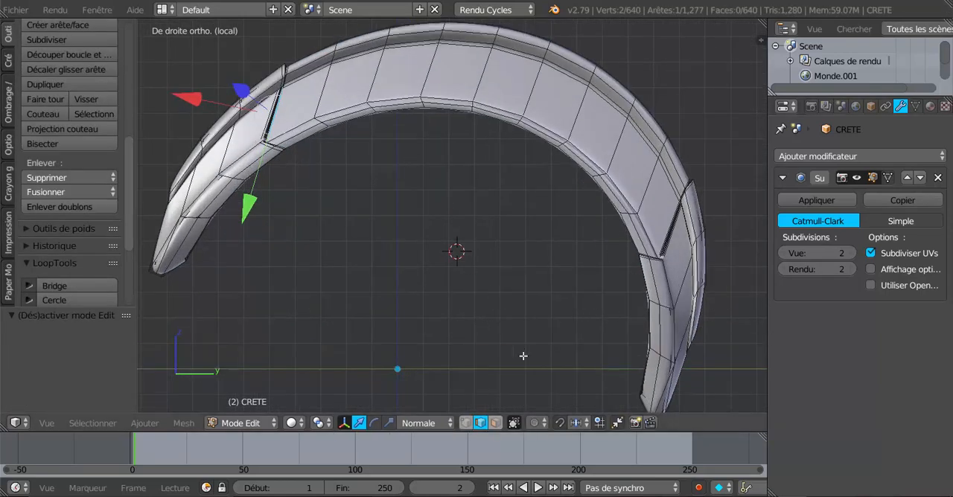
Step: In face select mode, select the nine large side faces along the crest's central section
{"action": "left_click", "coordinate": [495, 423]}
{"action": "right_click", "coordinate": [304, 99]}
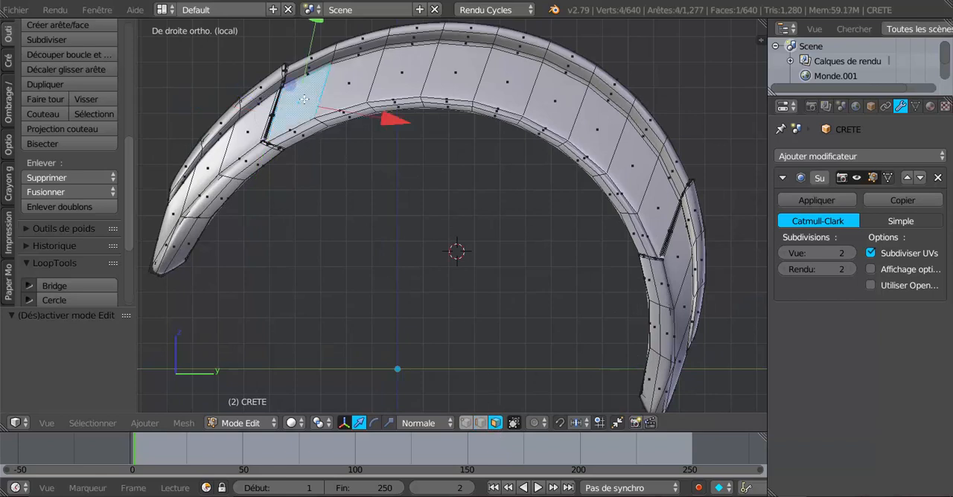
{"action": "right_click", "coordinate": [349, 75], "text": "shift"}
{"action": "right_click", "coordinate": [398, 74], "text": "shift"}
{"action": "right_click", "coordinate": [452, 71], "text": "shift"}
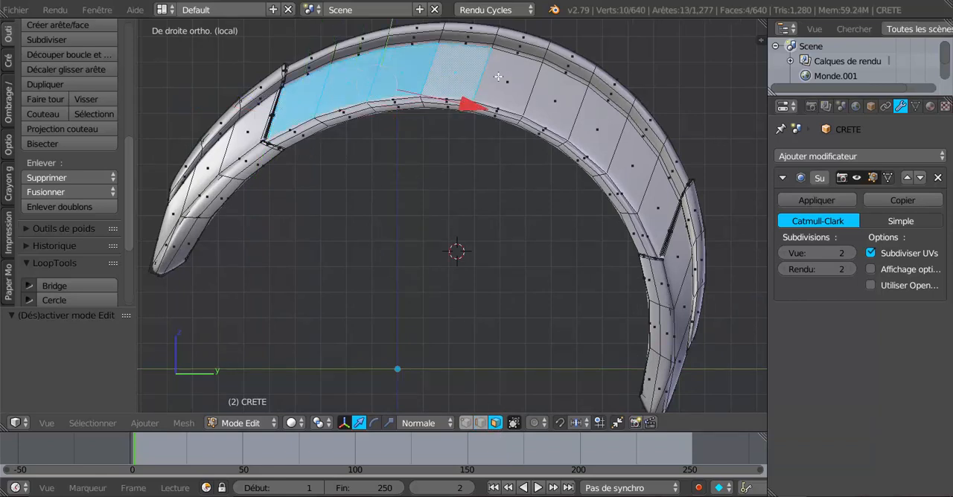
{"action": "right_click", "coordinate": [513, 81], "text": "shift"}
{"action": "right_click", "coordinate": [566, 106], "text": "shift"}
{"action": "right_click", "coordinate": [603, 130], "text": "shift"}
{"action": "right_click", "coordinate": [633, 165], "text": "shift"}
{"action": "right_click", "coordinate": [659, 204], "text": "shift"}
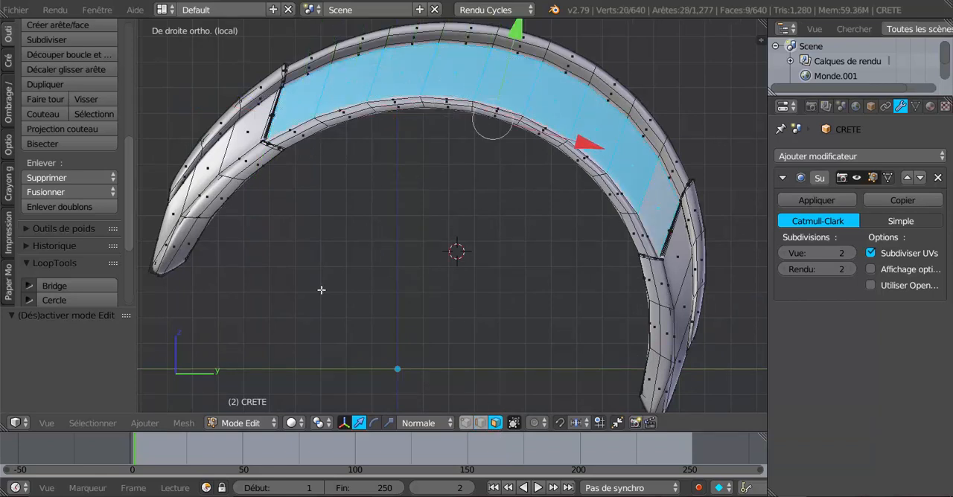
Step: Add the nine matching faces on the opposite side of the crest's central section to the selection
{"action": "scroll", "coordinate": [273, 300], "scroll_direction": "down", "scroll_amount": 2}
{"action": "middle_click_drag", "start_coordinate": [273, 300], "coordinate": [550, 282]}
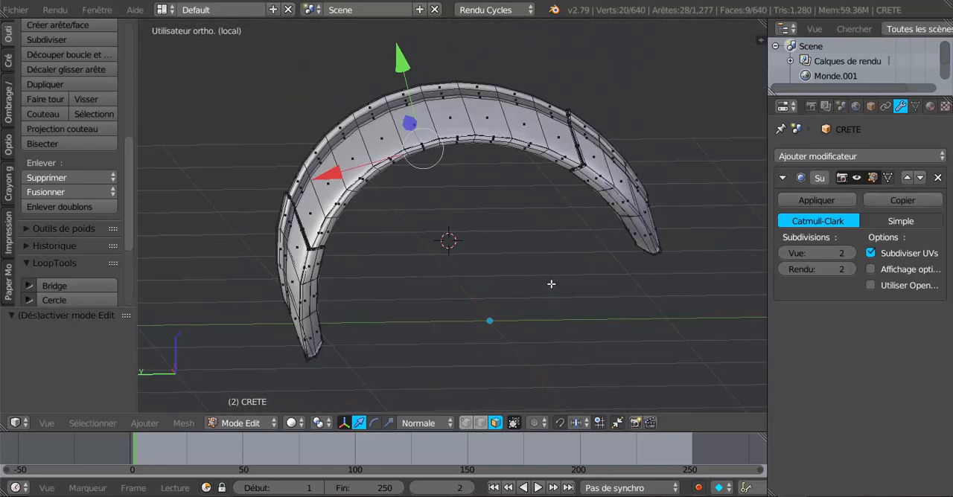
{"action": "right_click", "coordinate": [551, 142], "text": "shift"}
{"action": "right_click", "coordinate": [514, 127], "text": "shift"}
{"action": "right_click", "coordinate": [486, 120], "text": "shift"}
{"action": "right_click", "coordinate": [457, 117], "text": "shift"}
{"action": "right_click", "coordinate": [426, 126], "text": "shift"}
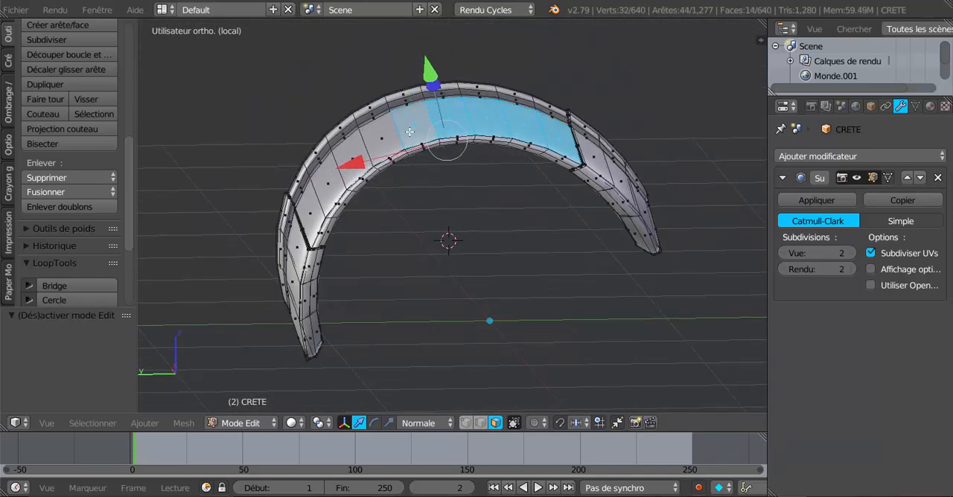
{"action": "right_click", "coordinate": [388, 142], "text": "shift"}
{"action": "right_click", "coordinate": [350, 153], "text": "shift"}
{"action": "right_click", "coordinate": [328, 179], "text": "shift"}
{"action": "right_click", "coordinate": [309, 213], "text": "shift"}
{"action": "middle_click_drag", "start_coordinate": [309, 212], "coordinate": [489, 255]}
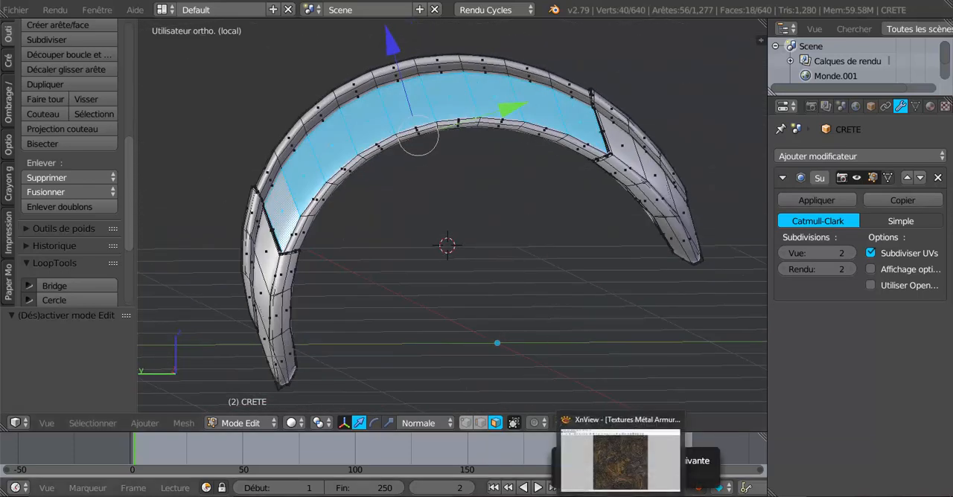
Step: Switch to XnView and examine the Textures Métal Armure 10 and 11 images and the COLOR, NRM, OCC and SPEC maps
{"action": "left_click", "coordinate": [616, 467]}
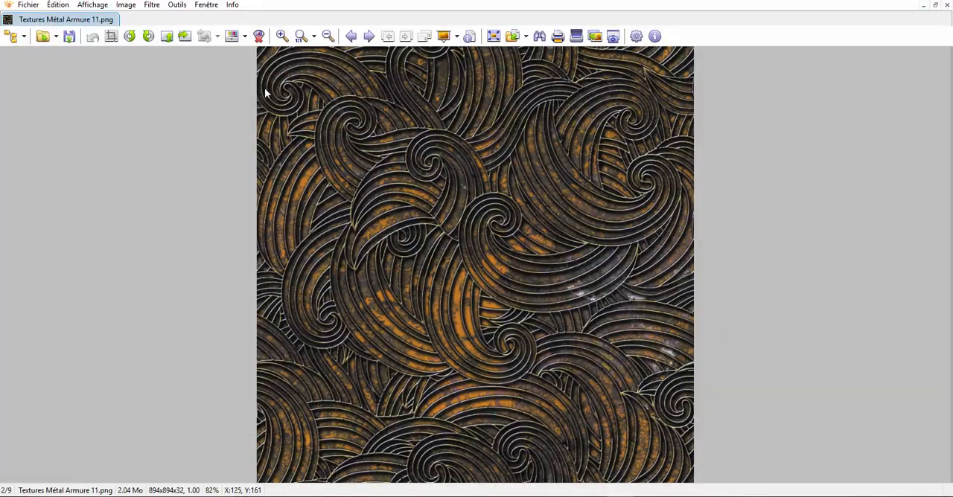
{"action": "left_click", "coordinate": [369, 36]}
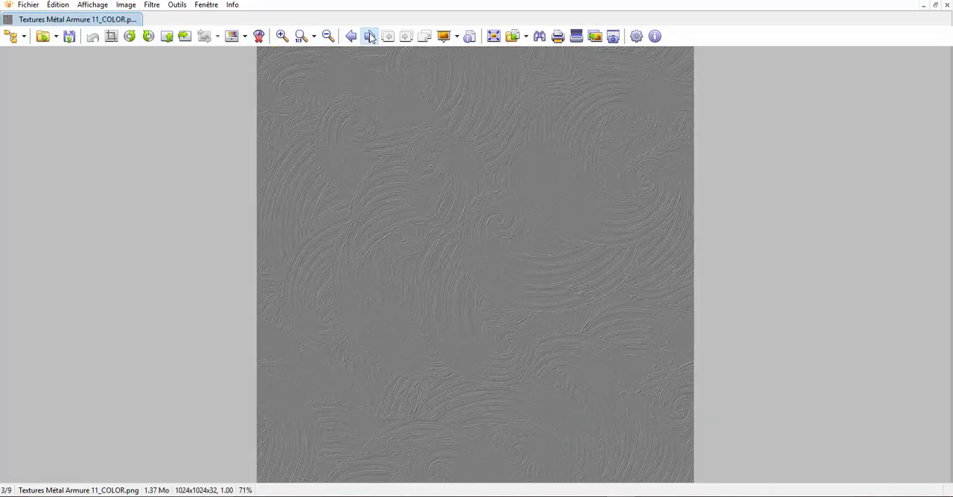
{"action": "left_click", "coordinate": [369, 37]}
{"action": "left_click", "coordinate": [369, 36]}
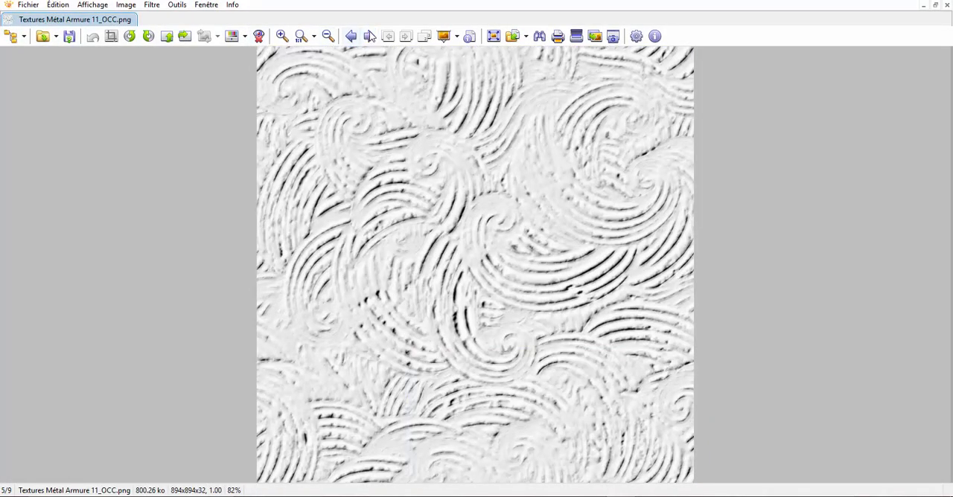
{"action": "left_click", "coordinate": [369, 37]}
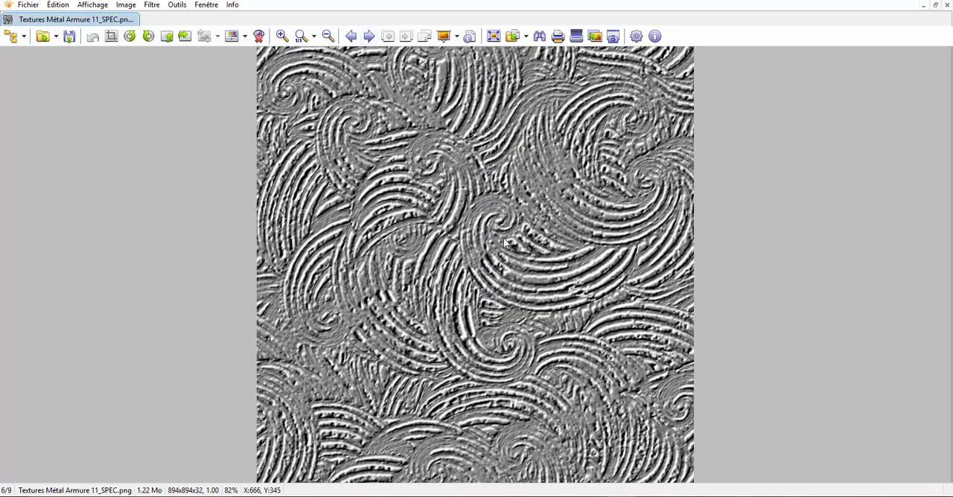
{"action": "left_click", "coordinate": [351, 37]}
{"action": "left_click", "coordinate": [351, 36]}
{"action": "left_click", "coordinate": [352, 37]}
{"action": "left_click", "coordinate": [351, 36]}
{"action": "left_click", "coordinate": [351, 36]}
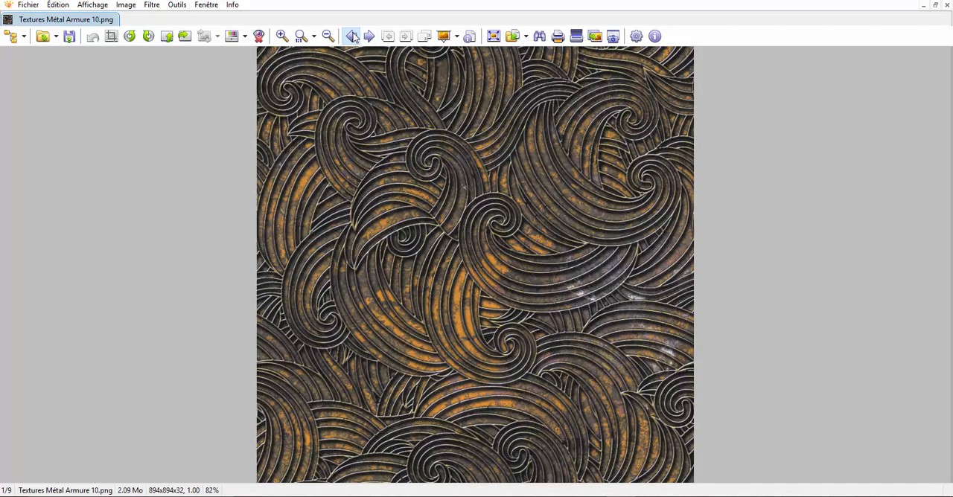
{"action": "left_click", "coordinate": [369, 36]}
{"action": "left_click", "coordinate": [369, 37]}
{"action": "left_click", "coordinate": [369, 36]}
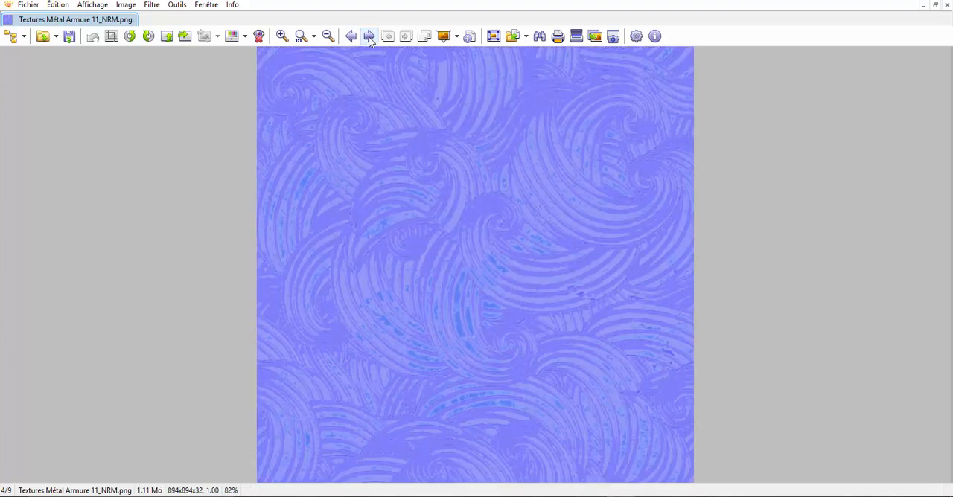
{"action": "left_click", "coordinate": [351, 37]}
{"action": "left_click", "coordinate": [351, 37]}
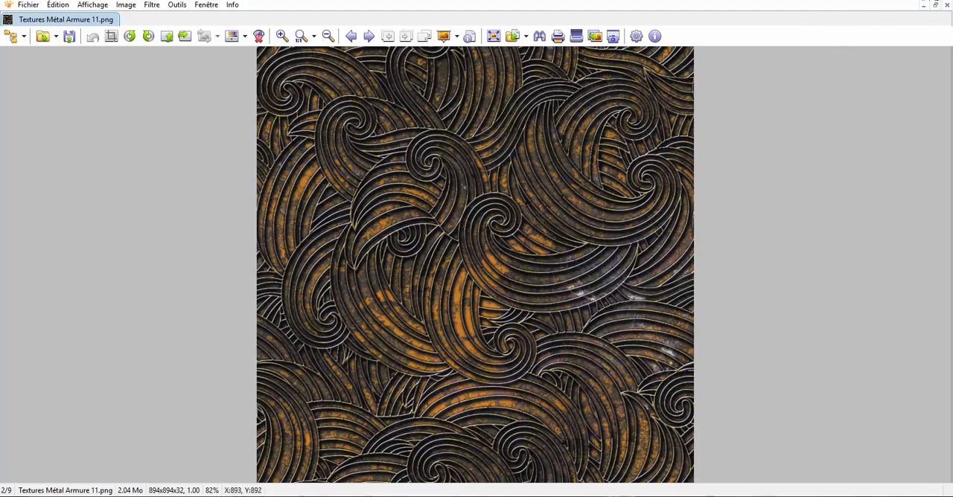
Step: Return to Blender, view the crest from the right and split the 3D viewport into two side-by-side areas
{"action": "left_click", "coordinate": [800, 471]}
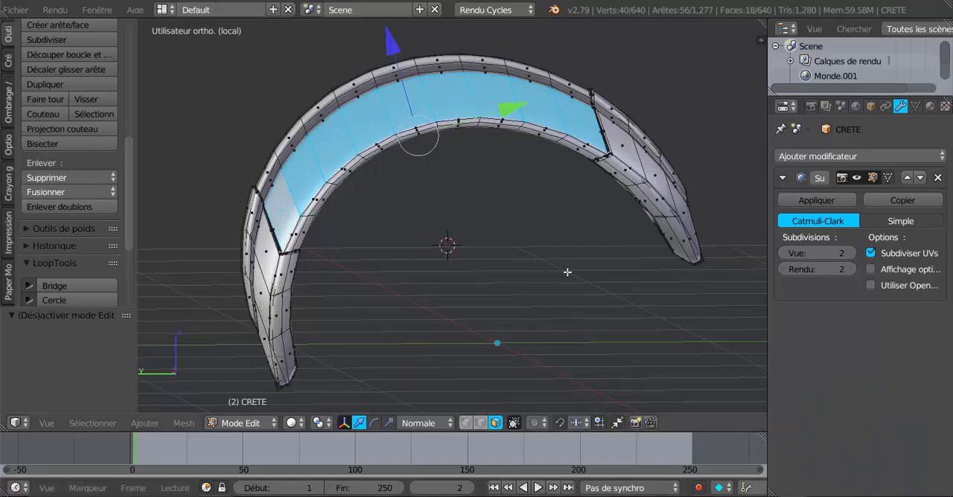
{"action": "scroll", "coordinate": [568, 273], "scroll_direction": "down", "scroll_amount": 2}
{"action": "key", "text": "KP_3"}
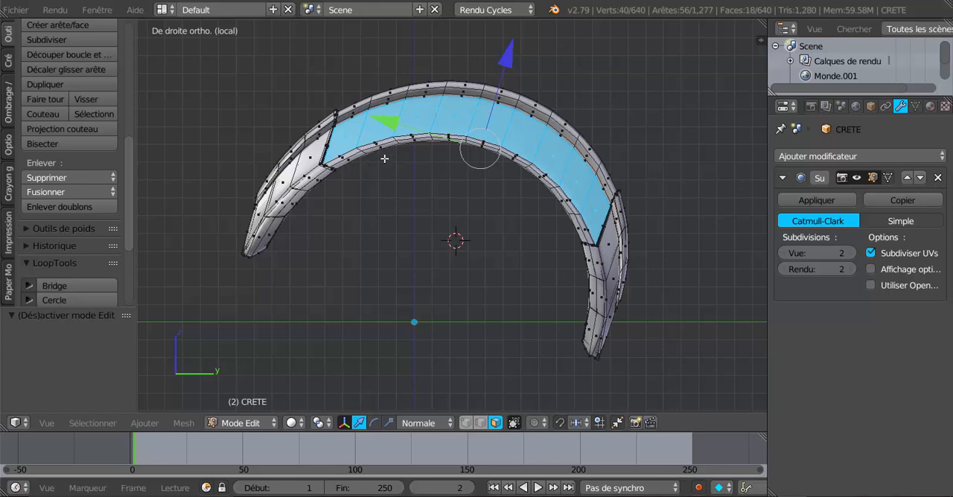
{"action": "middle_click_drag", "start_coordinate": [659, 269], "coordinate": [668, 286], "text": "shift"}
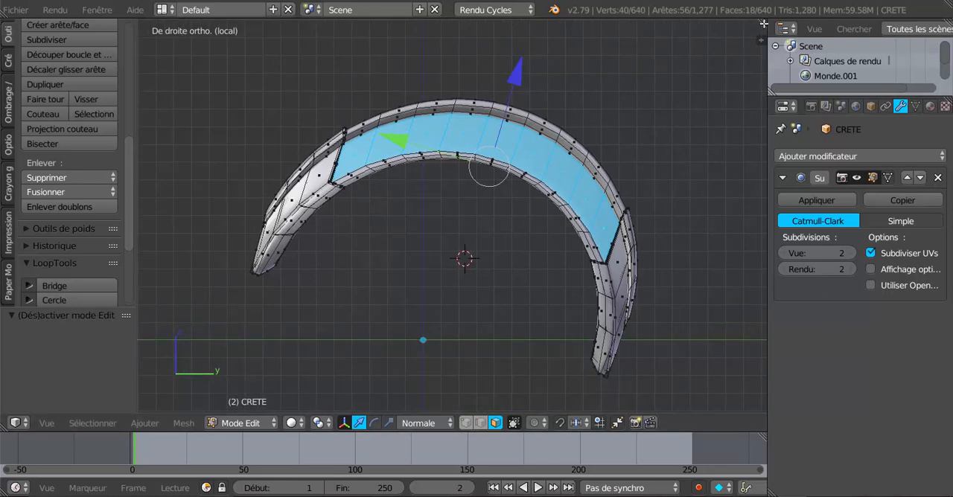
{"action": "left_click_drag", "start_coordinate": [764, 23], "coordinate": [519, 112]}
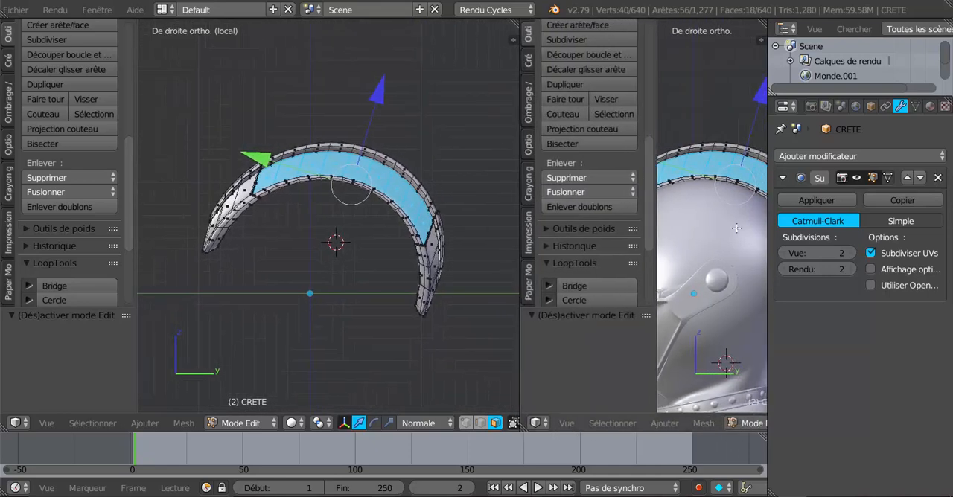
Step: Widen both 3D viewports by narrowing the properties area, and collapse the tool shelf in the new viewport
{"action": "left_click_drag", "start_coordinate": [767, 343], "coordinate": [827, 343]}
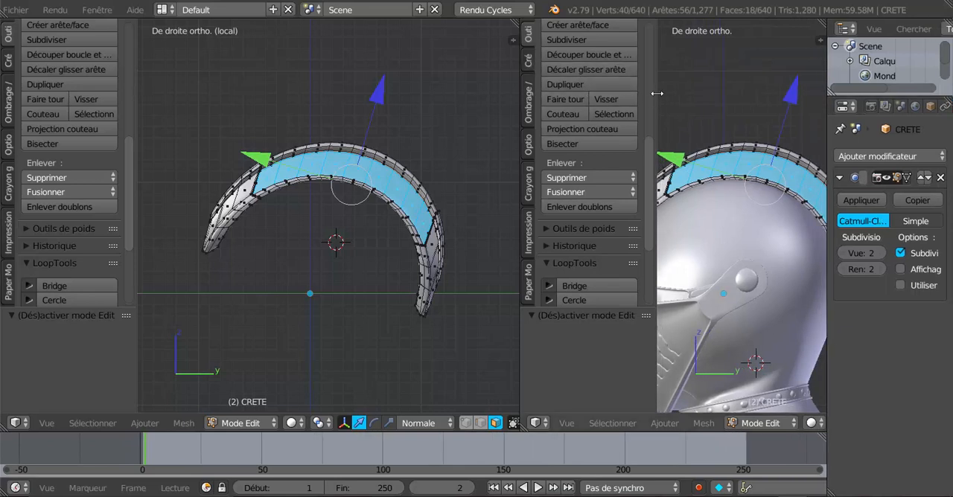
{"action": "left_click_drag", "start_coordinate": [656, 93], "coordinate": [634, 95]}
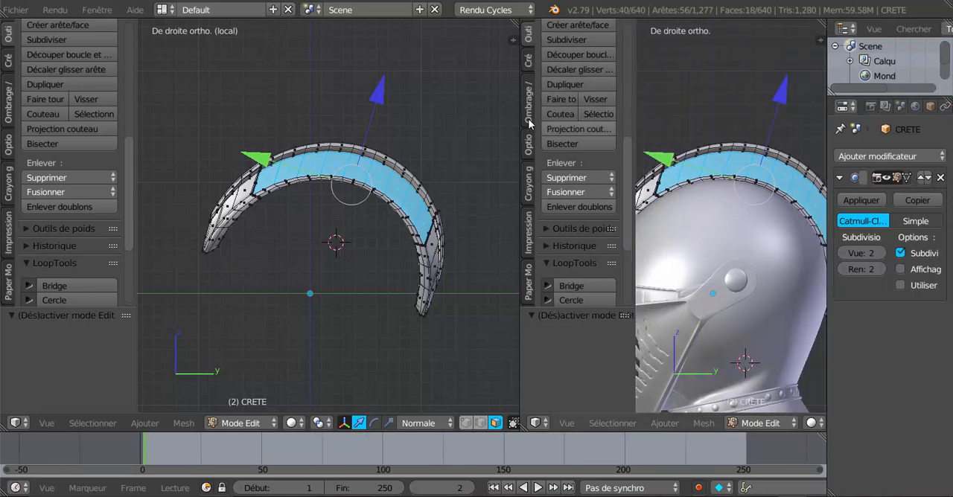
{"action": "left_click_drag", "start_coordinate": [518, 102], "coordinate": [557, 101]}
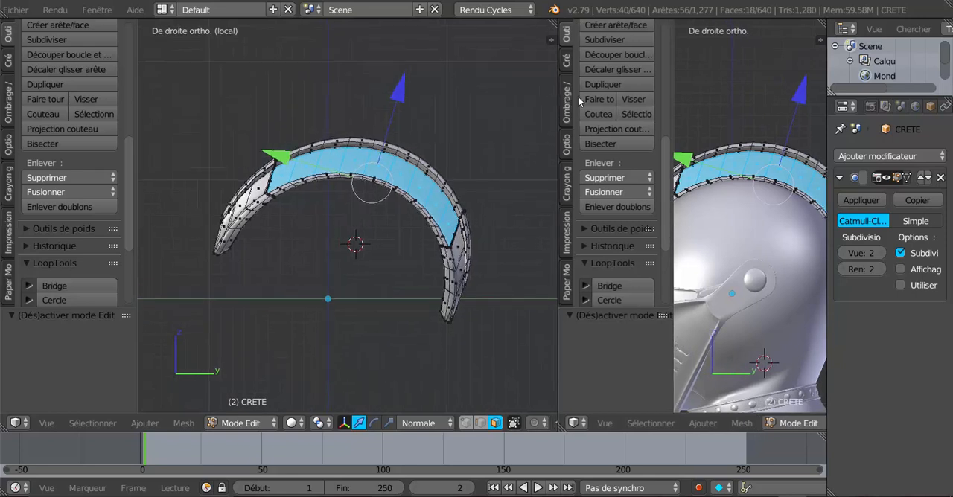
{"action": "left_click_drag", "start_coordinate": [670, 95], "coordinate": [549, 140]}
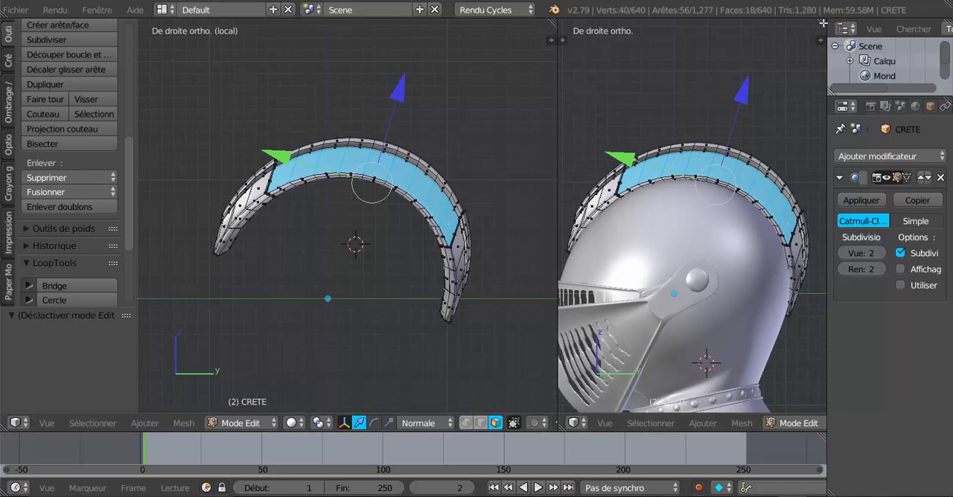
Step: Split the new viewport once more and join the extra area back into a single viewport
{"action": "left_click_drag", "start_coordinate": [808, 29], "coordinate": [648, 95]}
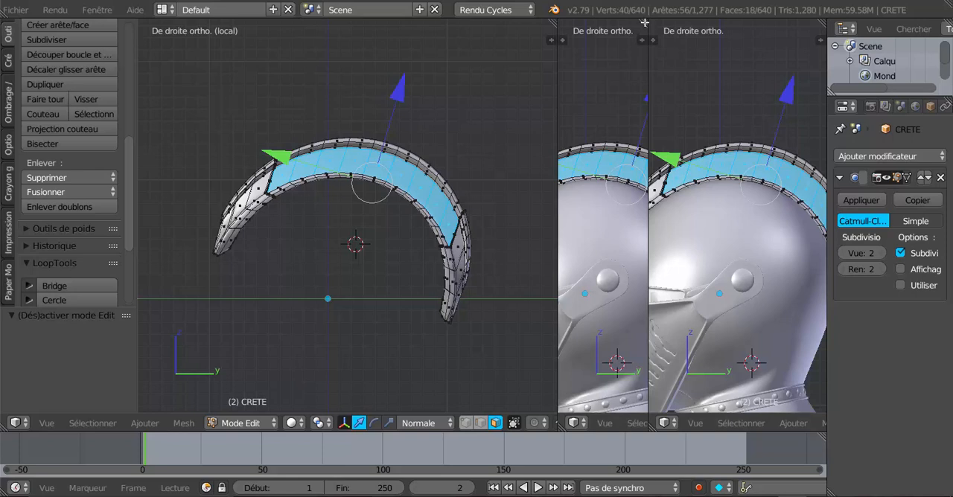
{"action": "left_click_drag", "start_coordinate": [644, 23], "coordinate": [673, 58]}
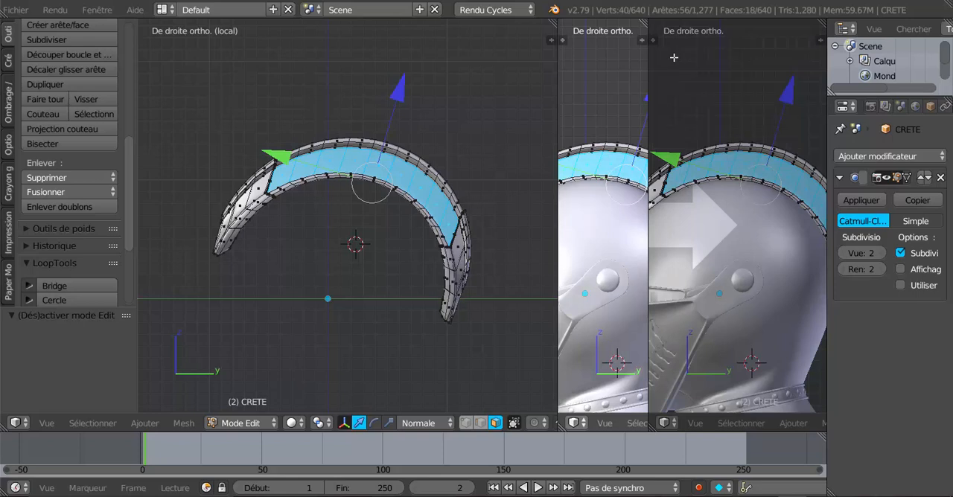
{"action": "left_click_drag", "start_coordinate": [673, 58], "coordinate": [693, 79]}
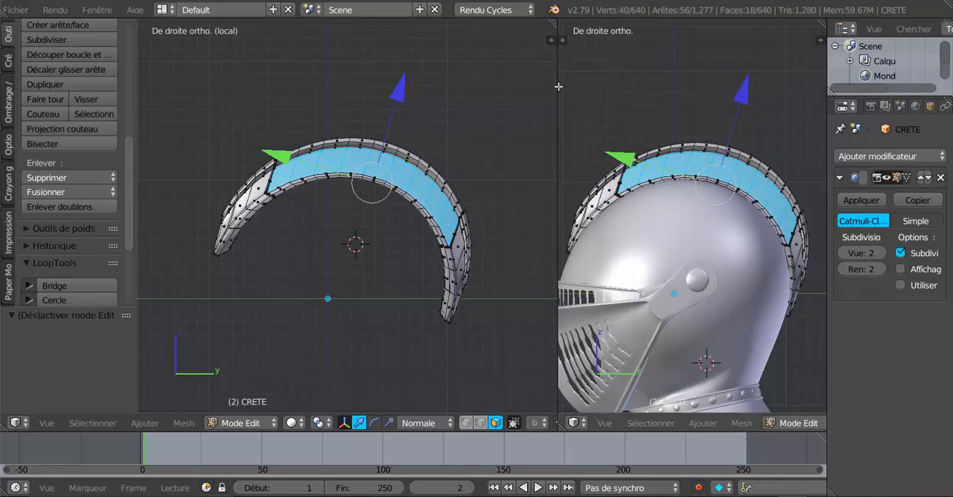
Step: Enlarge the helmet viewport to about half the workspace width, and try splitting it and rejoining the two parts
{"action": "left_click_drag", "start_coordinate": [558, 89], "coordinate": [415, 90]}
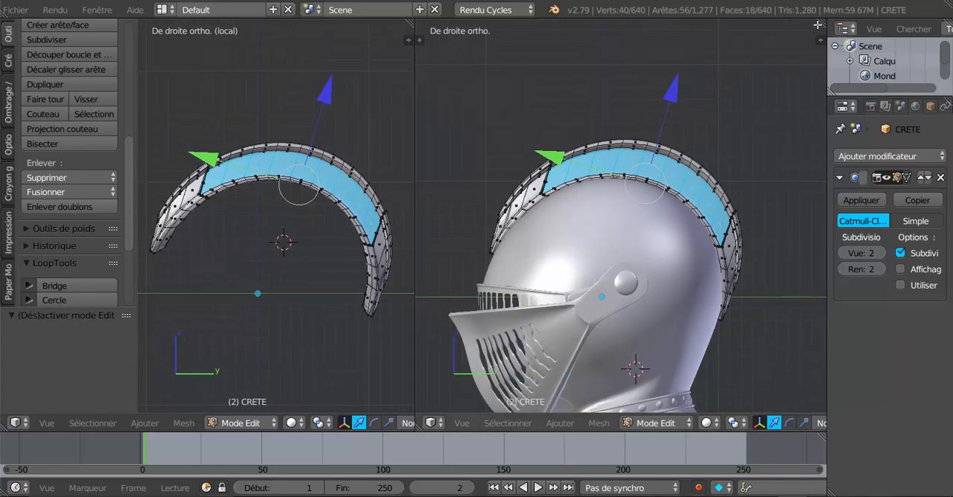
{"action": "left_click_drag", "start_coordinate": [823, 23], "coordinate": [636, 75]}
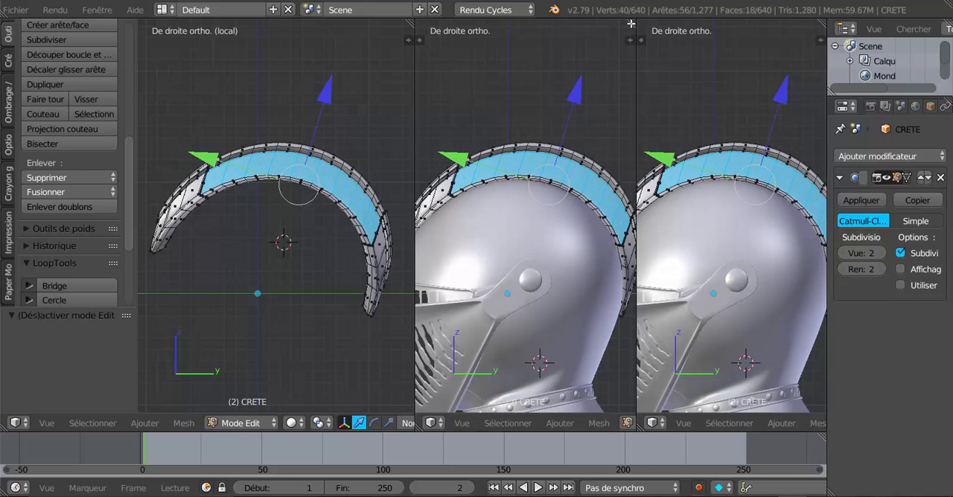
{"action": "left_click_drag", "start_coordinate": [631, 24], "coordinate": [732, 89]}
{"action": "left_click", "coordinate": [733, 88]}
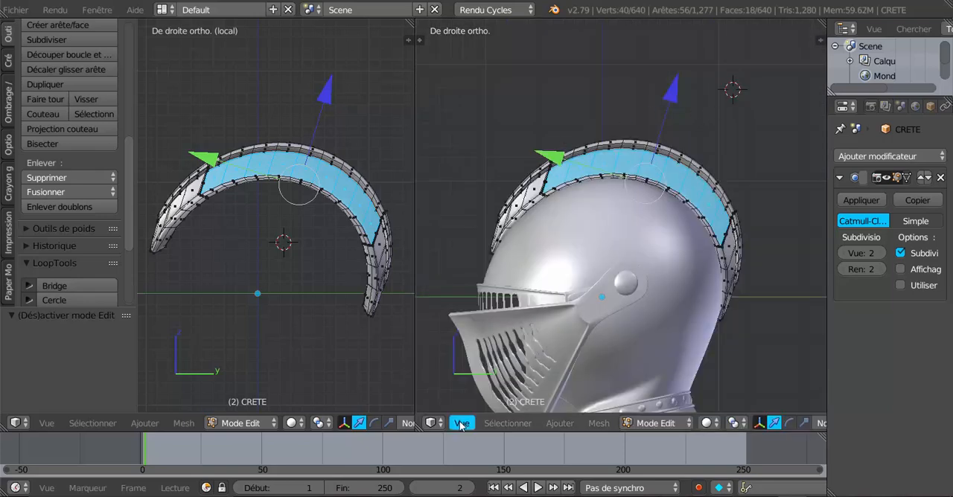
Step: Switch the helmet viewport to the UV/Image Editor and narrow it to give the crest viewport more width
{"action": "left_click", "coordinate": [433, 422]}
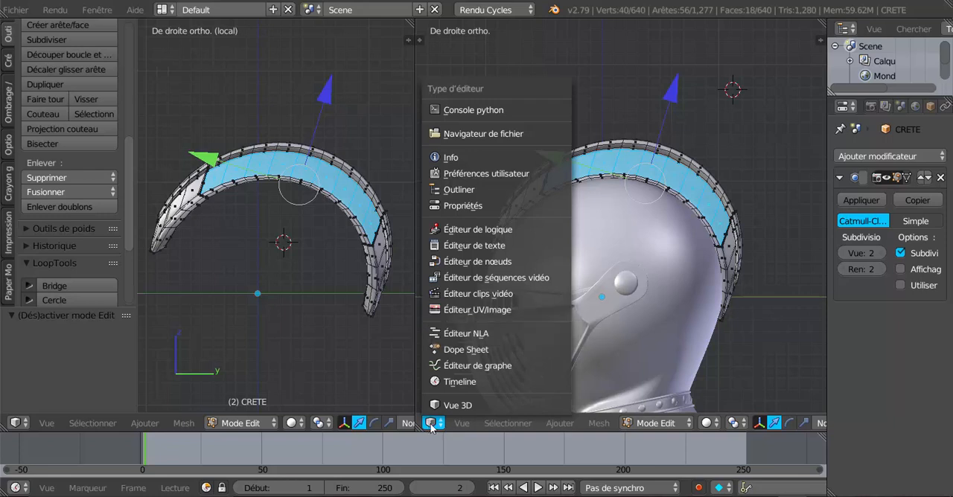
{"action": "left_click", "coordinate": [472, 310]}
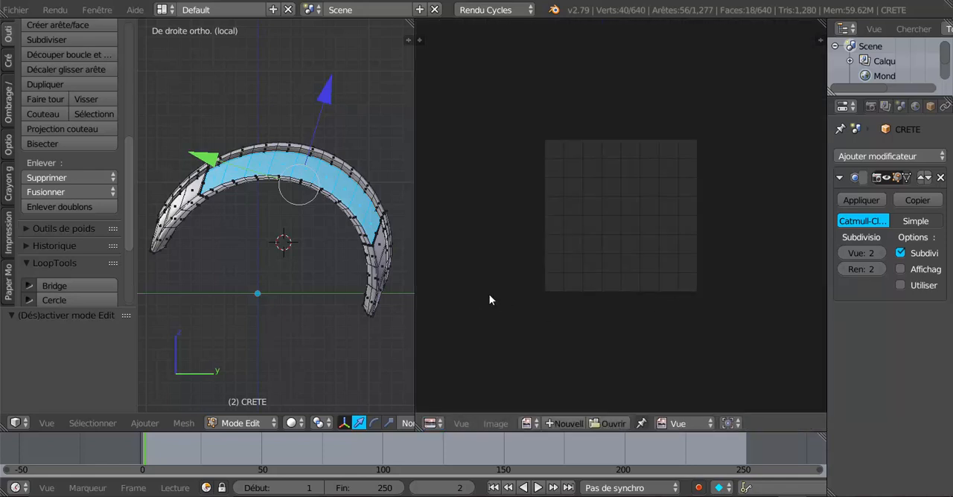
{"action": "left_click_drag", "start_coordinate": [415, 118], "coordinate": [520, 119]}
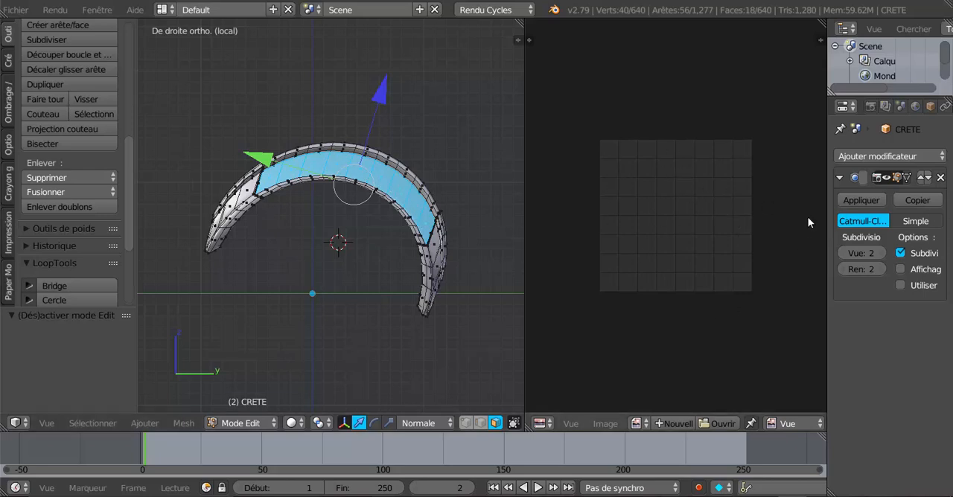
Step: Widen the properties area and add a new material slot with a new material to the crest
{"action": "left_click_drag", "start_coordinate": [827, 201], "coordinate": [720, 201]}
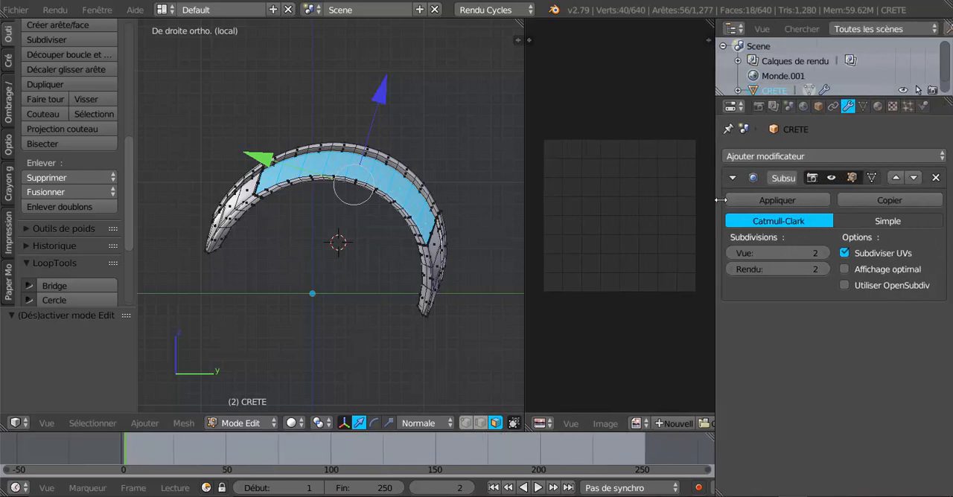
{"action": "left_click", "coordinate": [882, 107]}
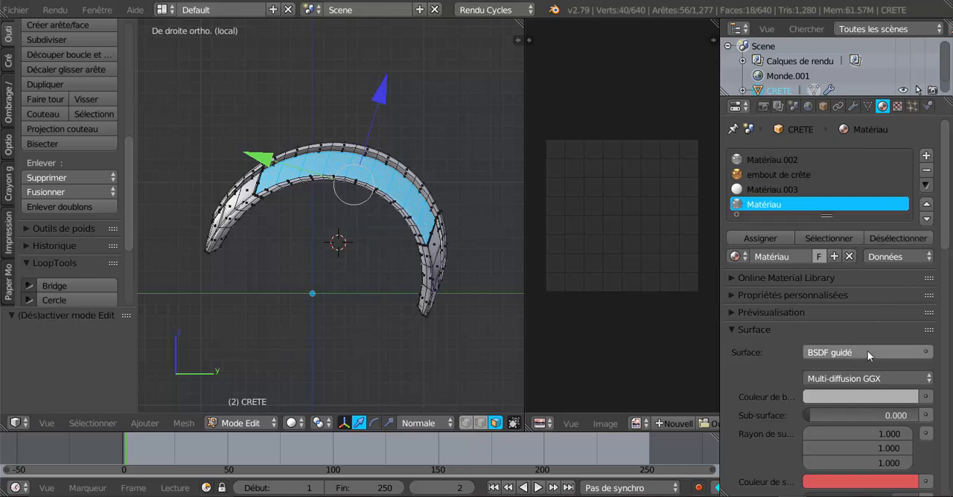
{"action": "left_click", "coordinate": [925, 157]}
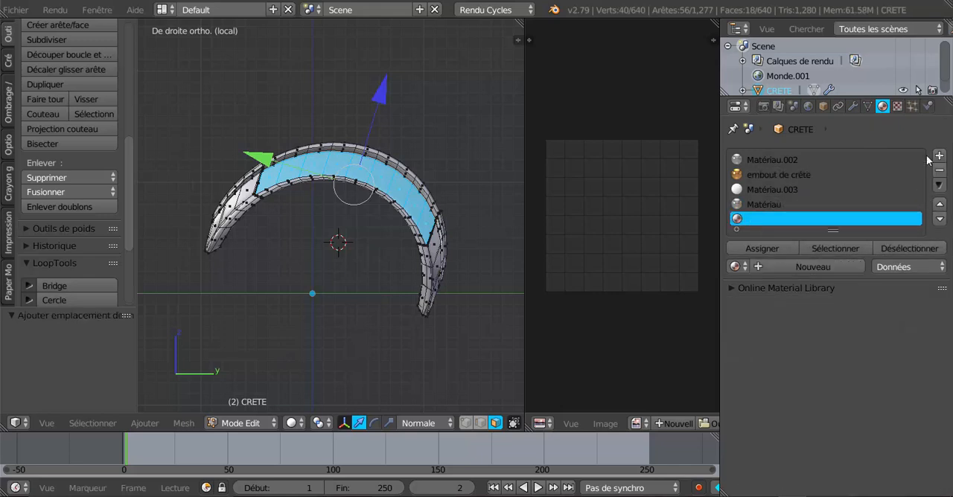
{"action": "left_click", "coordinate": [813, 268]}
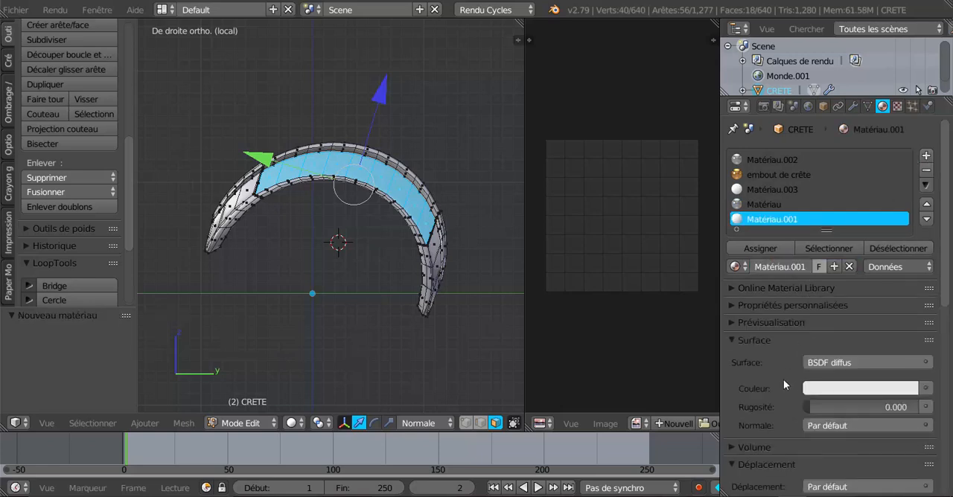
Step: Change the new material's surface shader to BSDF guidé
{"action": "scroll", "coordinate": [783, 378], "scroll_direction": "down", "scroll_amount": 5}
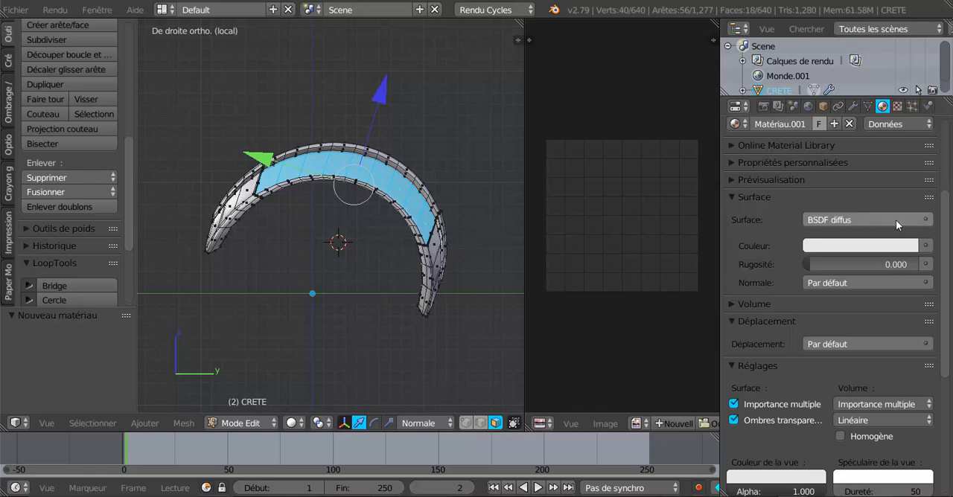
{"action": "left_click", "coordinate": [920, 221]}
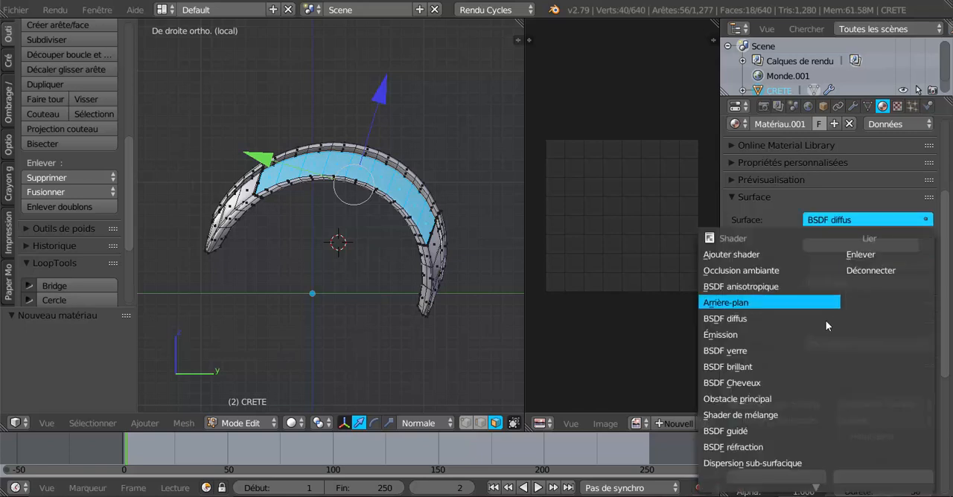
{"action": "left_click", "coordinate": [751, 433]}
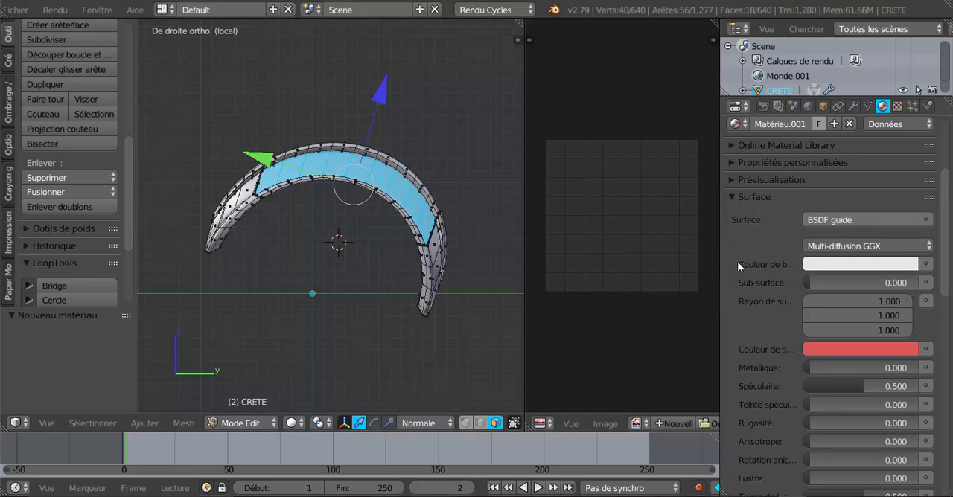
Step: Set the material's base colour to an image texture, using Textures Métal Armure 11.png from the Heaume texture folder
{"action": "left_click_drag", "start_coordinate": [719, 248], "coordinate": [710, 261]}
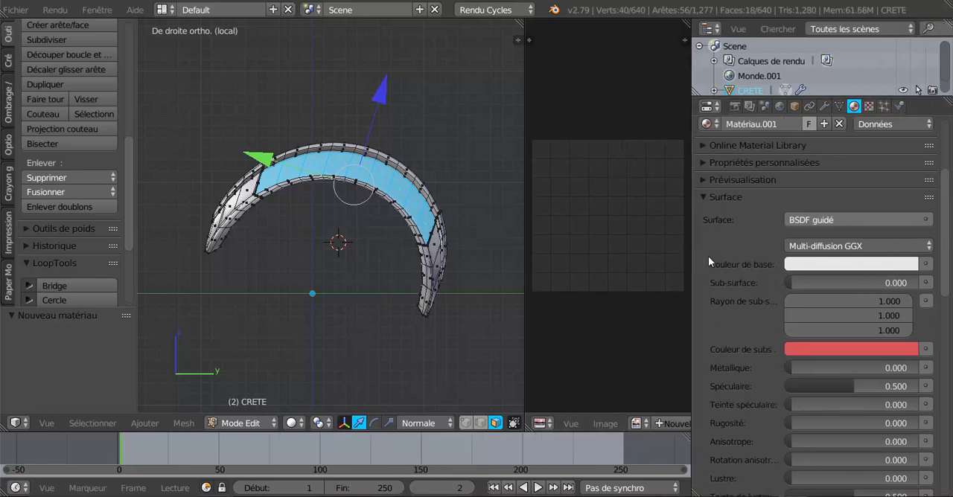
{"action": "left_click", "coordinate": [926, 264]}
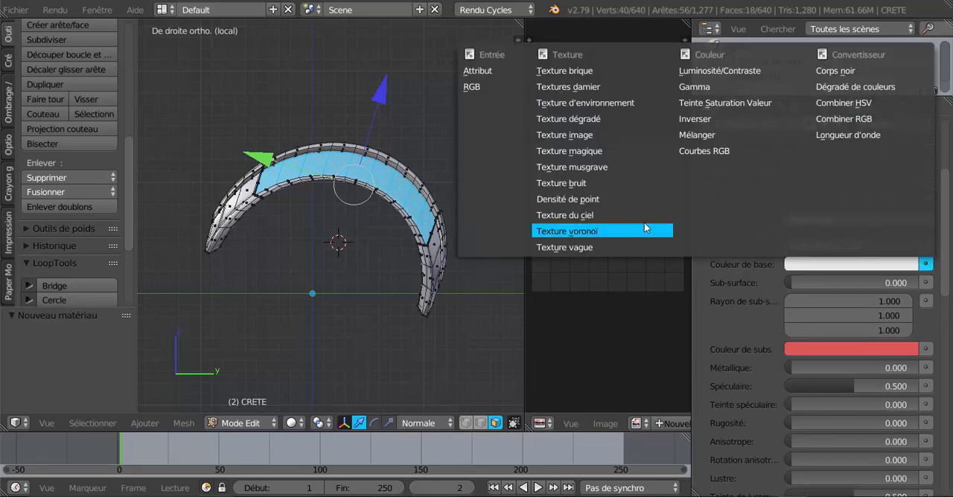
{"action": "left_click", "coordinate": [563, 136]}
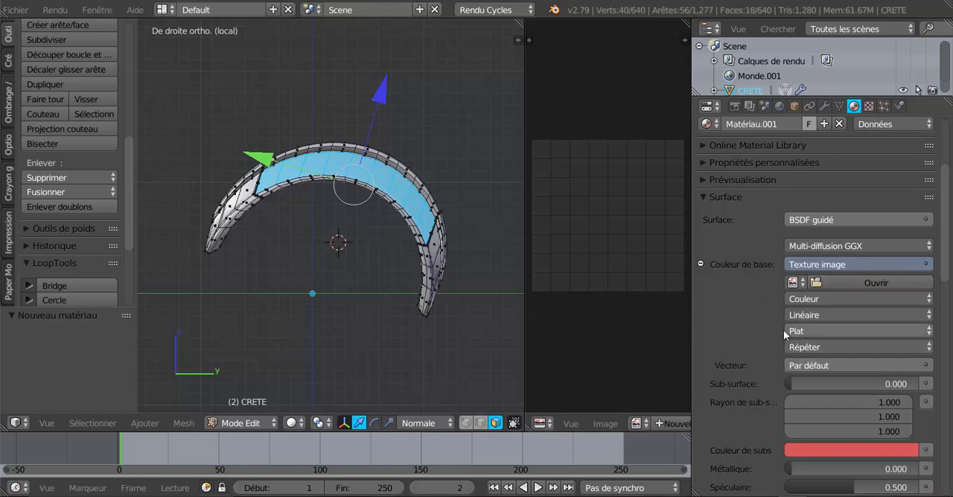
{"action": "left_click", "coordinate": [877, 283]}
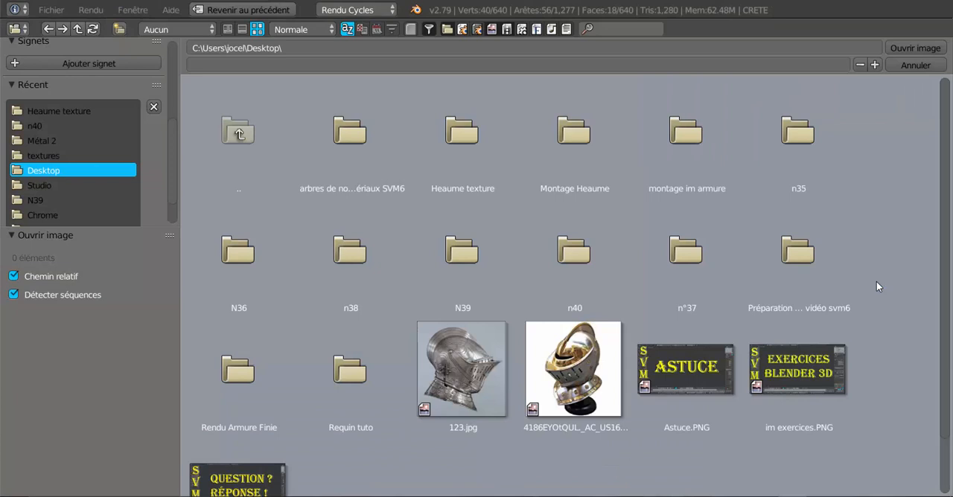
{"action": "left_click", "coordinate": [445, 163]}
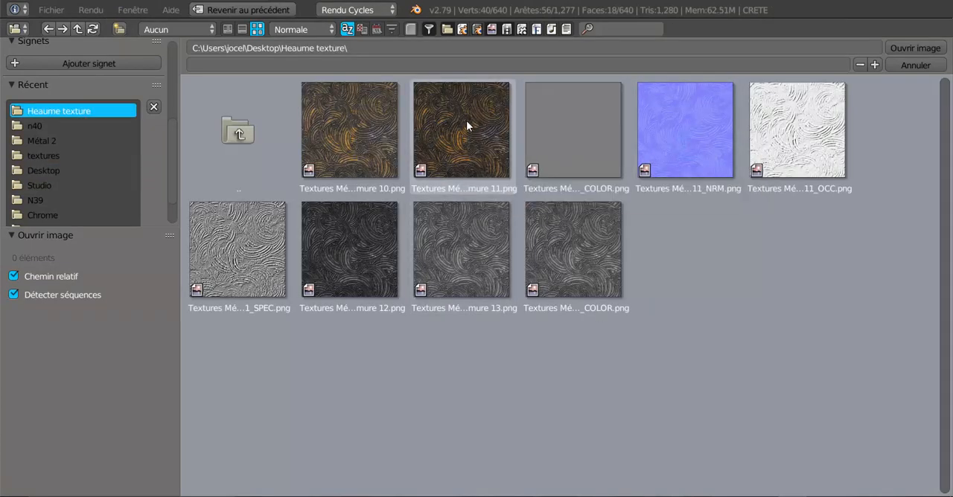
{"action": "left_click", "coordinate": [466, 125]}
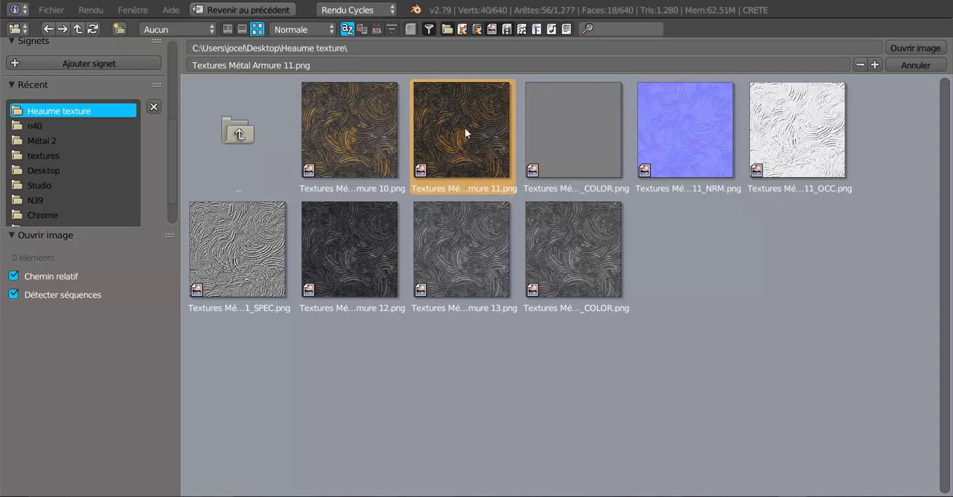
{"action": "left_click", "coordinate": [915, 48]}
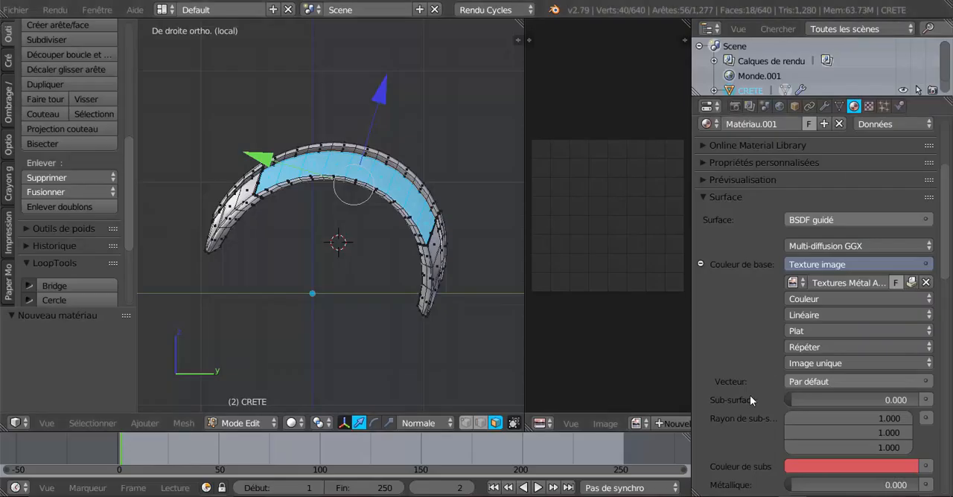
Step: Set the image texture's vector input to the UV texture coordinates
{"action": "scroll", "coordinate": [749, 395], "scroll_direction": "down", "scroll_amount": 3}
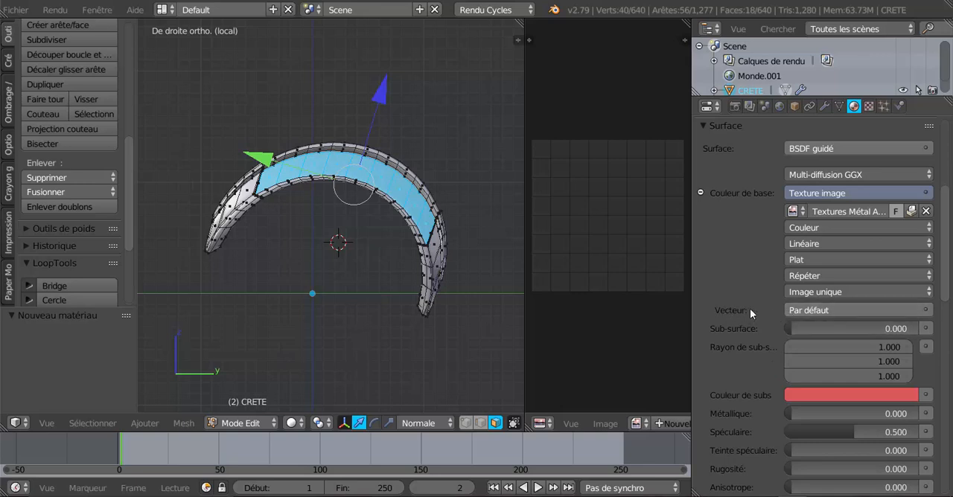
{"action": "left_click", "coordinate": [926, 312]}
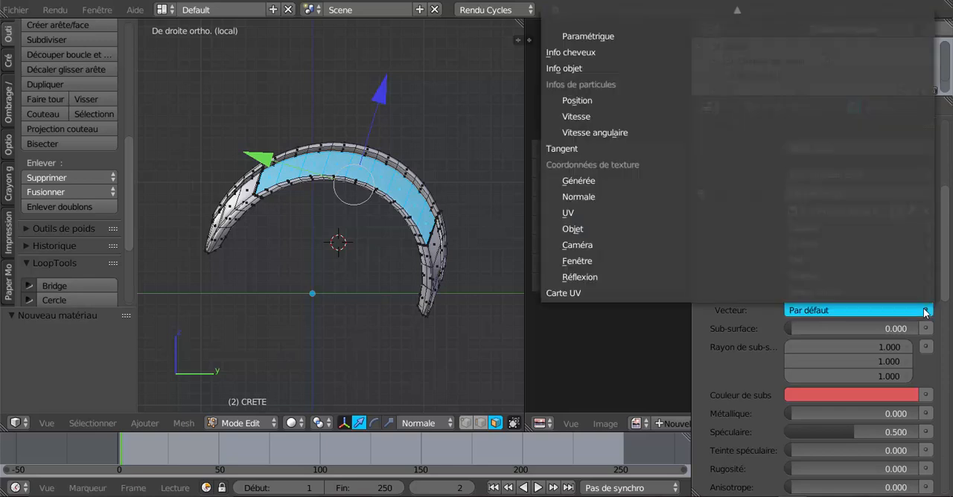
{"action": "left_click", "coordinate": [592, 214]}
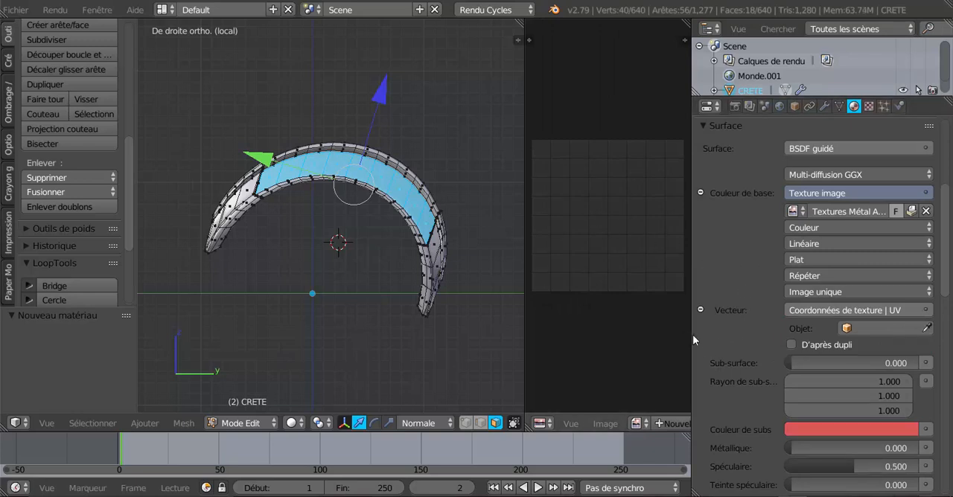
Step: Enlarge the UV/Image Editor and show Textures Métal Armure 11.png in it
{"action": "left_click_drag", "start_coordinate": [695, 337], "coordinate": [851, 335]}
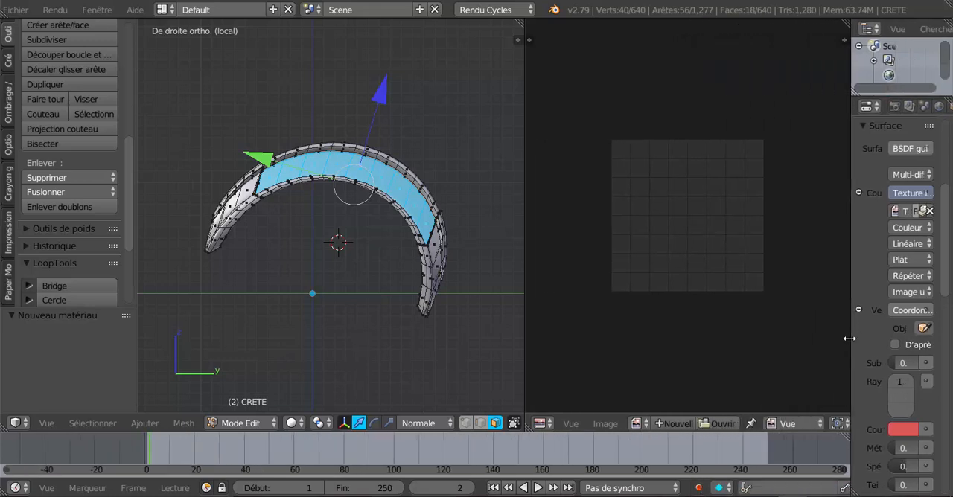
{"action": "left_click", "coordinate": [635, 423]}
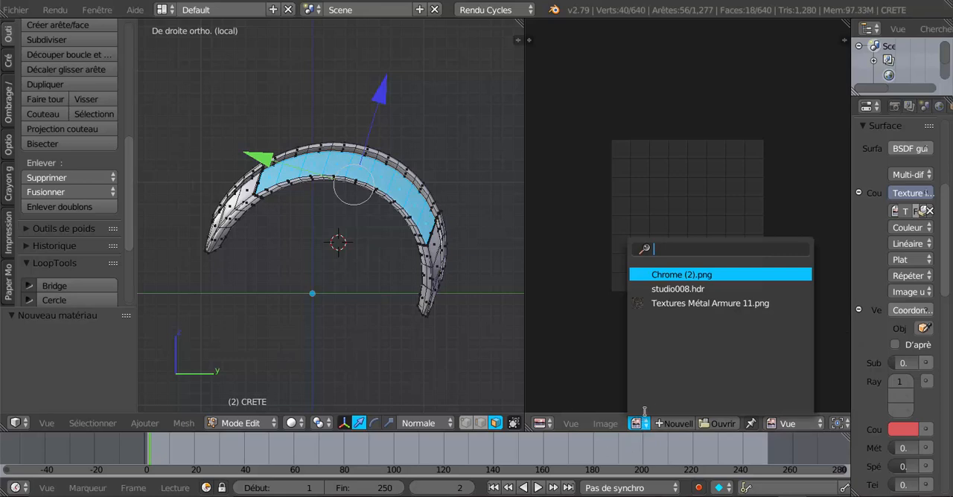
{"action": "left_click", "coordinate": [699, 304]}
{"action": "scroll", "coordinate": [702, 310], "scroll_direction": "down", "scroll_amount": 3}
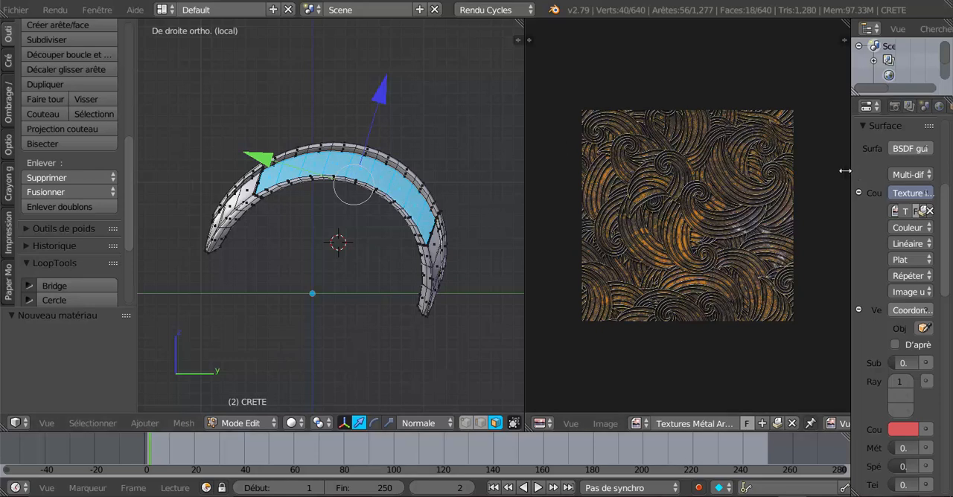
Step: Assign the new textured material to the selected side faces of the crest, and restore the UV/Image Editor's width
{"action": "left_click_drag", "start_coordinate": [845, 171], "coordinate": [708, 171]}
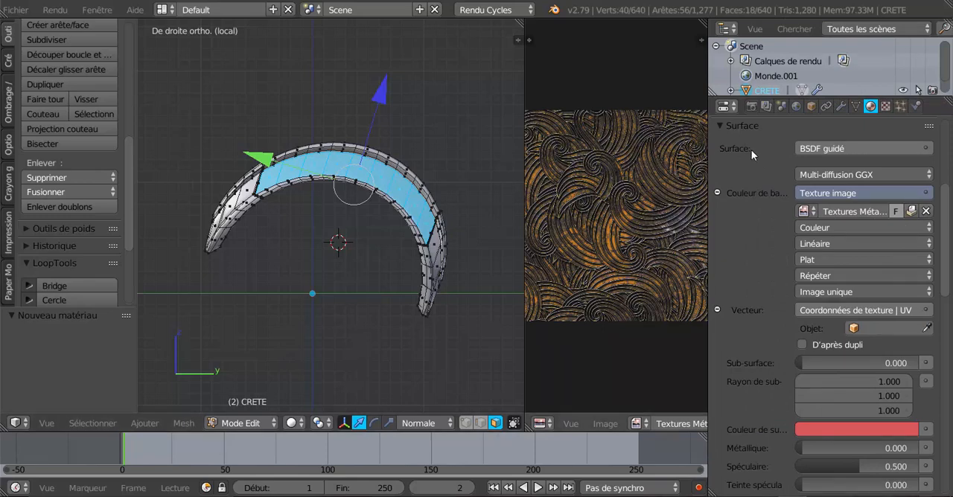
{"action": "left_click_drag", "start_coordinate": [950, 235], "coordinate": [945, 159]}
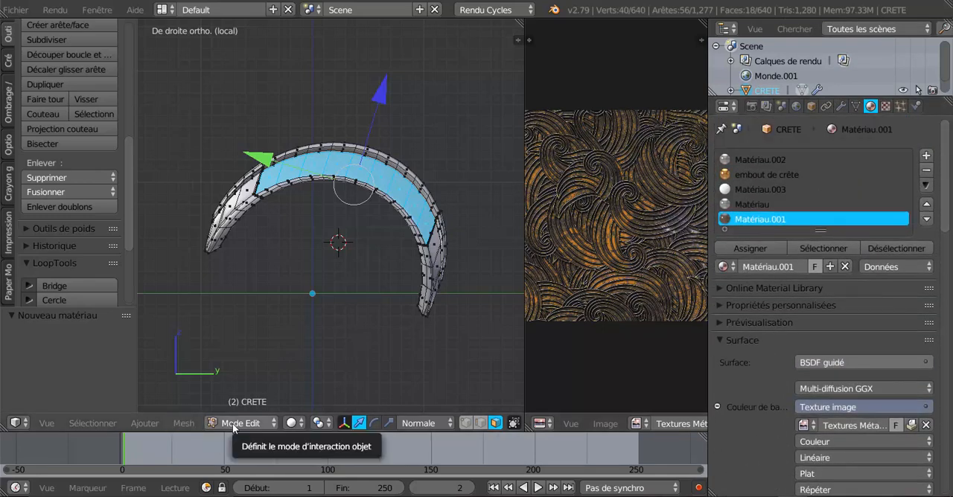
{"action": "left_click", "coordinate": [758, 248]}
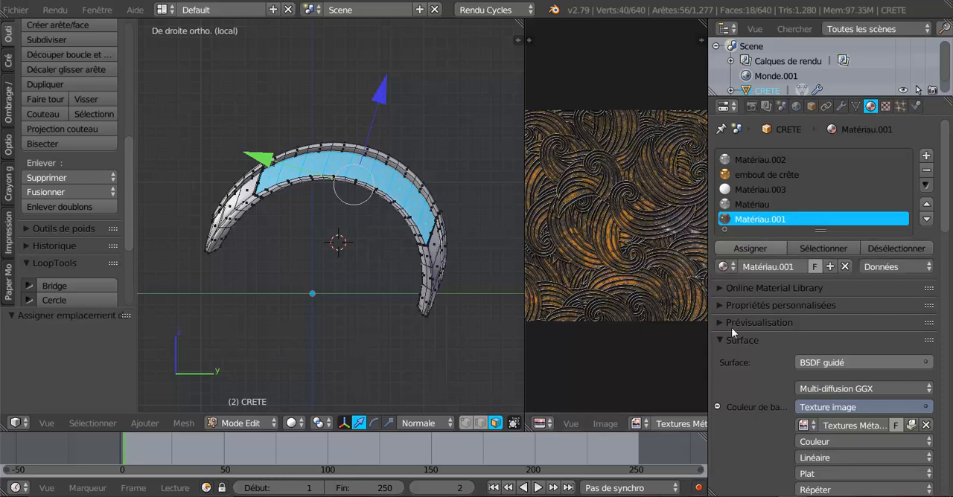
{"action": "left_click_drag", "start_coordinate": [709, 348], "coordinate": [882, 340]}
Step: Switch the crest viewport's shading to Texture
{"action": "scroll", "coordinate": [404, 322], "scroll_direction": "up", "scroll_amount": 1}
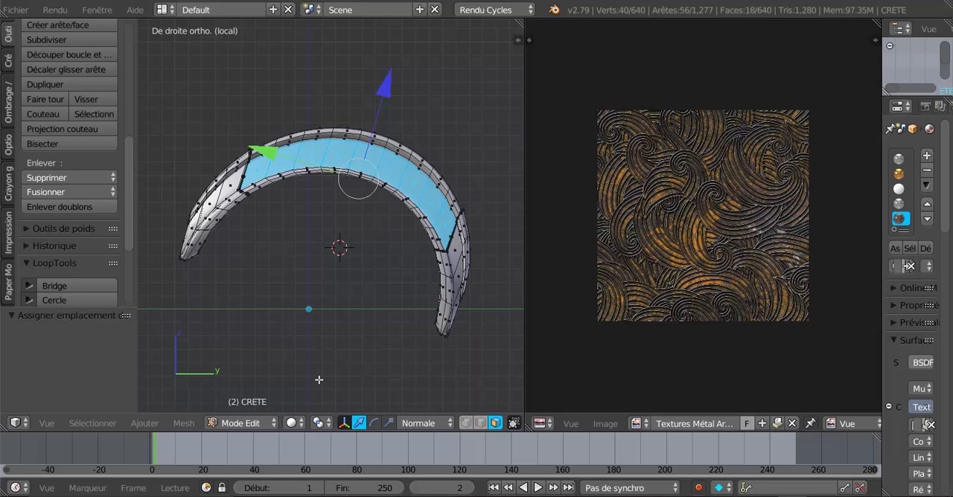
{"action": "left_click", "coordinate": [291, 424]}
{"action": "left_click", "coordinate": [291, 424]}
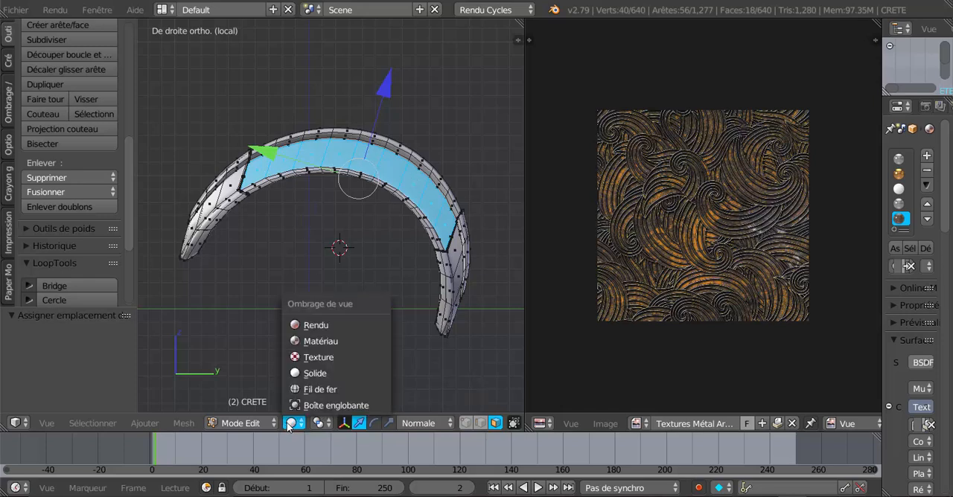
{"action": "left_click", "coordinate": [310, 358]}
{"action": "scroll", "coordinate": [317, 349], "scroll_direction": "up", "scroll_amount": 3}
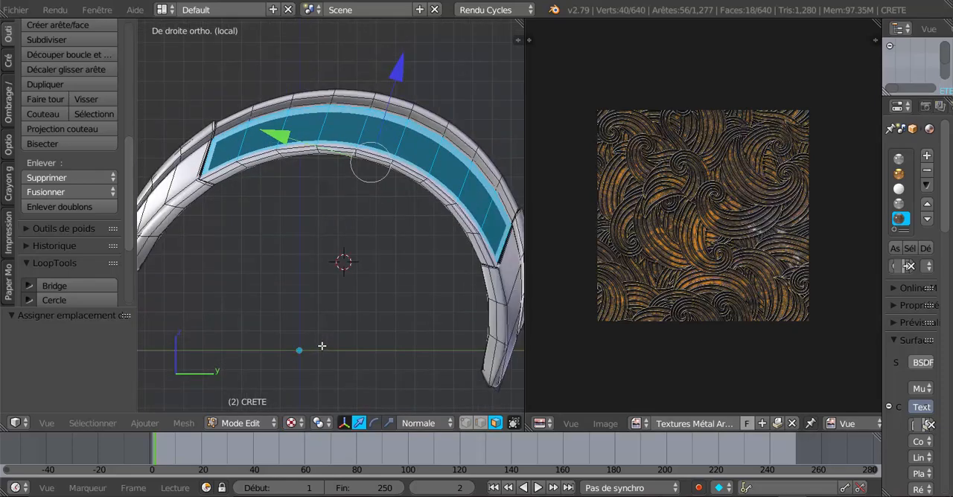
{"action": "left_click", "coordinate": [292, 424]}
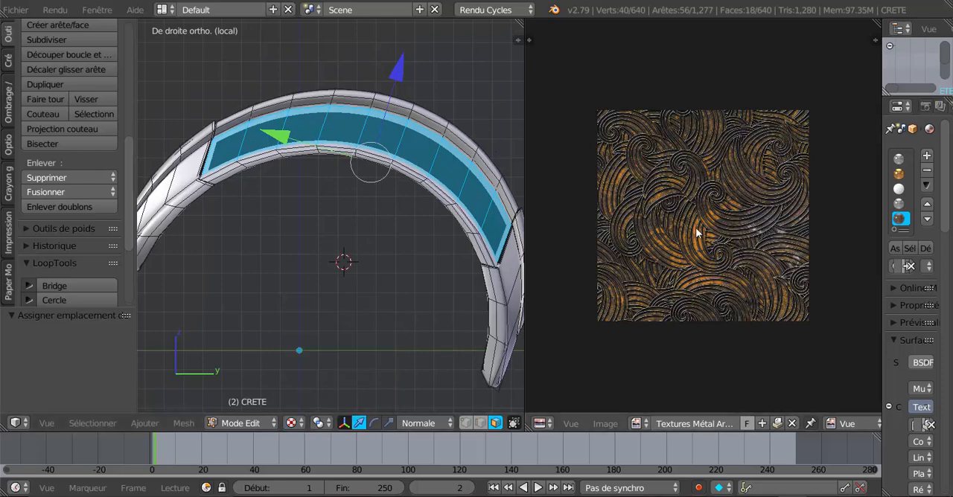
{"action": "scroll", "coordinate": [414, 331], "scroll_direction": "down", "scroll_amount": 1}
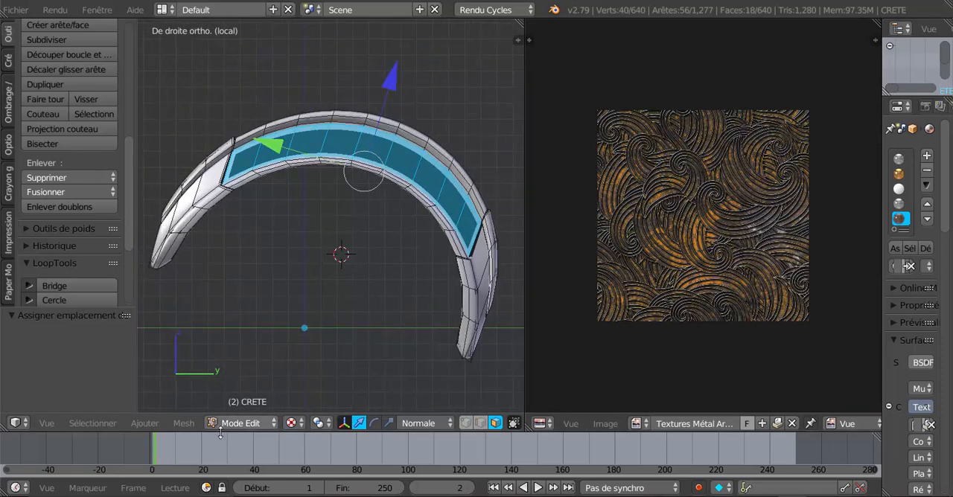
Step: Unwrap the selected crest side faces onto the armour image with the Déplier method
{"action": "left_click", "coordinate": [183, 424]}
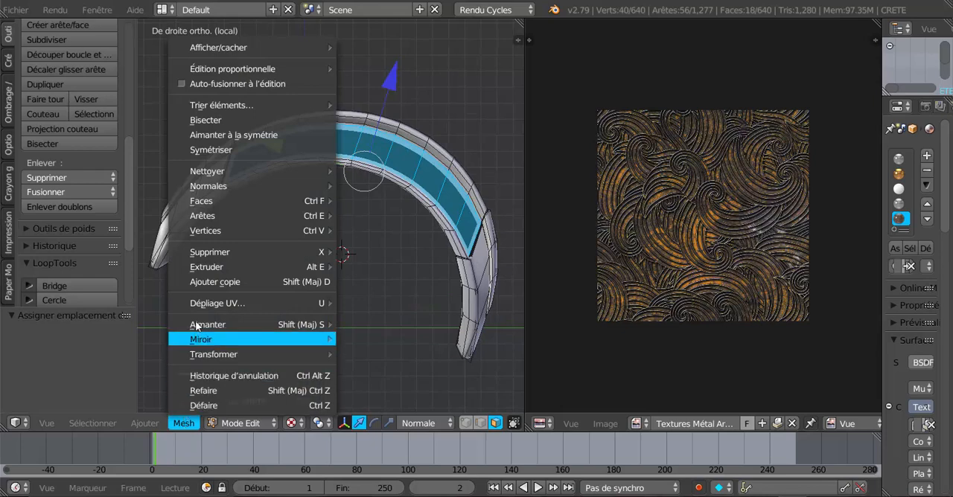
{"action": "mouse_move", "coordinate": [201, 307]}
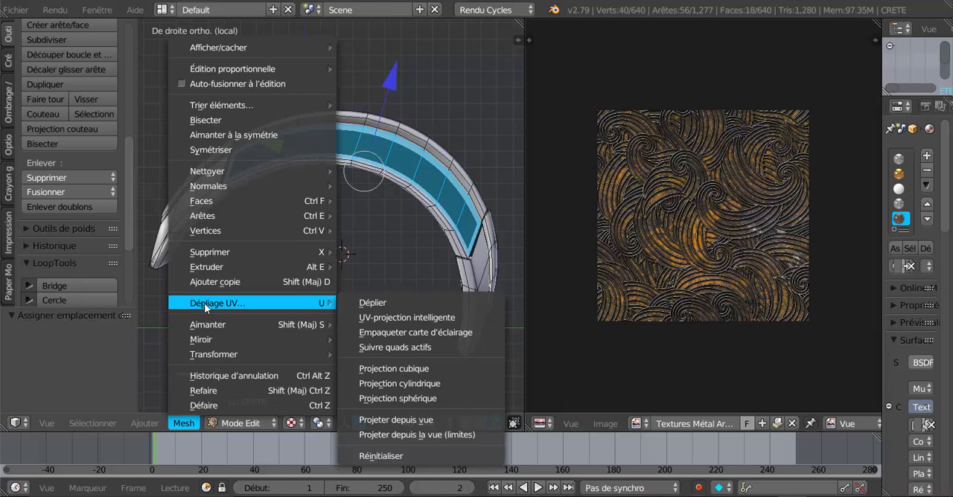
{"action": "left_click", "coordinate": [380, 303]}
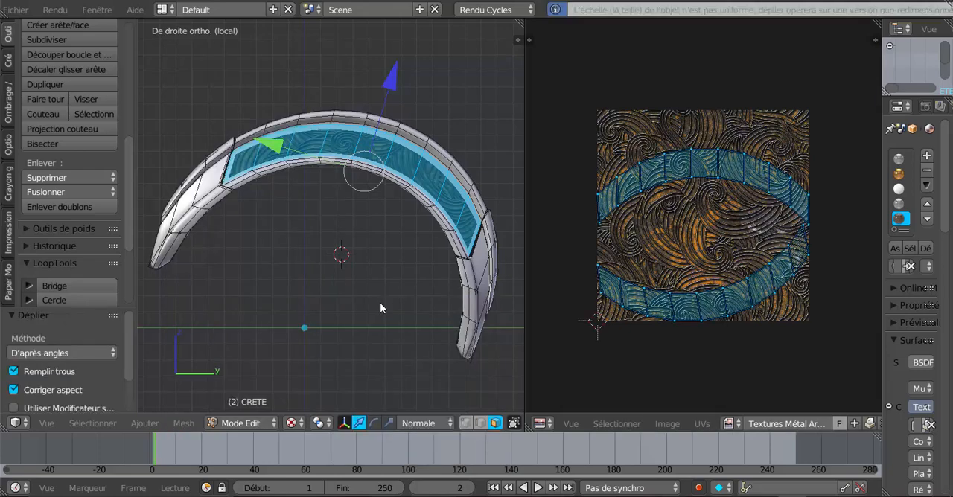
Step: Unwrap the selected crest side faces with UV-projection intelligente at an angle limit of 66
{"action": "scroll", "coordinate": [336, 139], "scroll_direction": "up", "scroll_amount": 2}
{"action": "scroll", "coordinate": [336, 139], "scroll_direction": "up", "scroll_amount": 1}
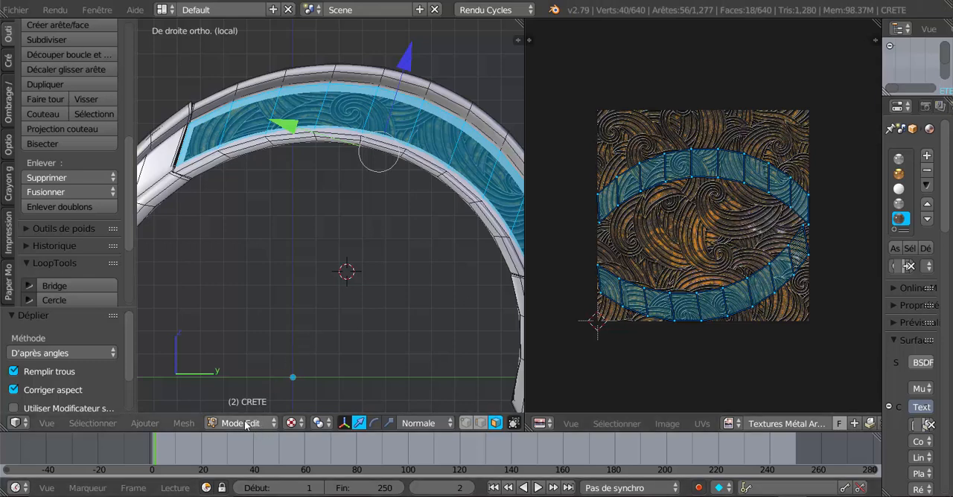
{"action": "left_click", "coordinate": [184, 423]}
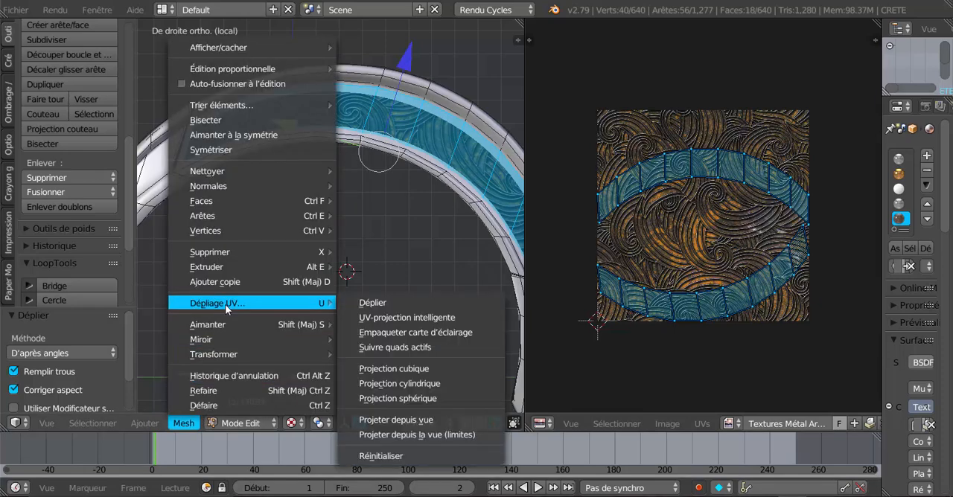
{"action": "left_click", "coordinate": [399, 318]}
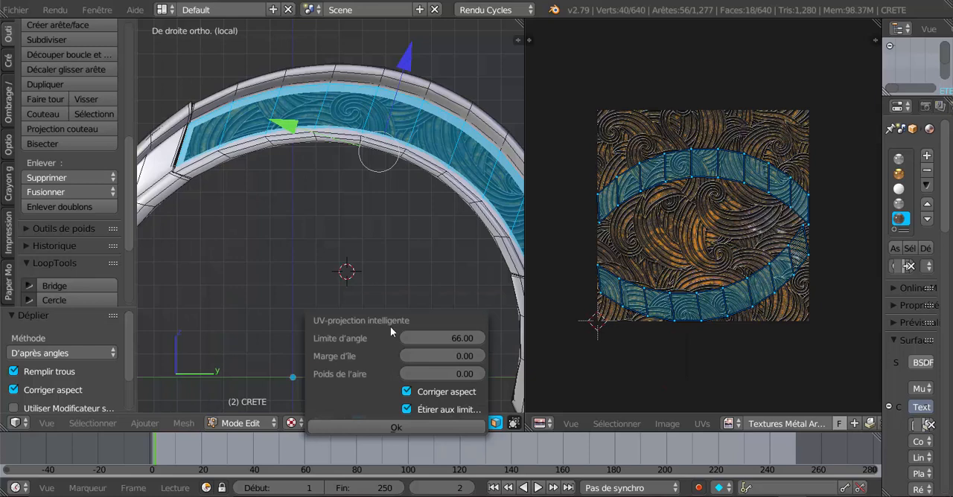
{"action": "left_click", "coordinate": [376, 425]}
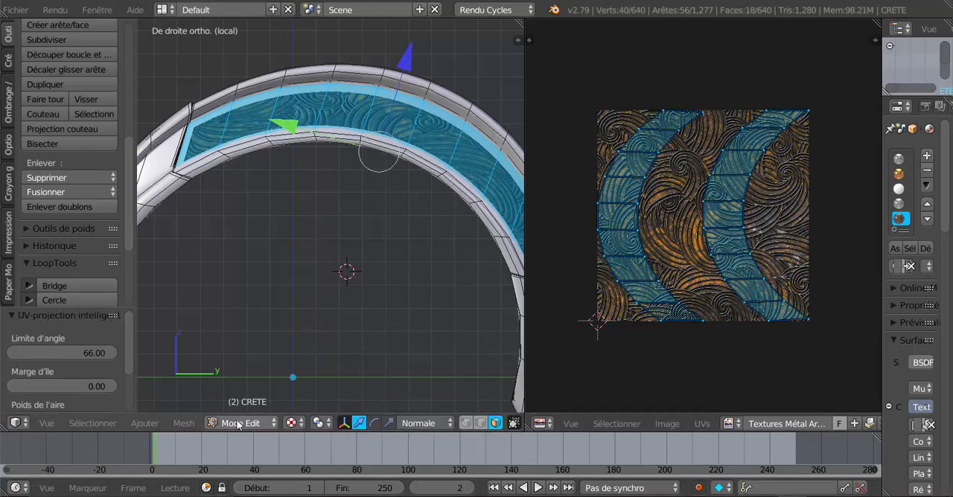
Step: Project the selected side faces' UVs from the current right view with Projeter depuis vue
{"action": "left_click", "coordinate": [192, 425]}
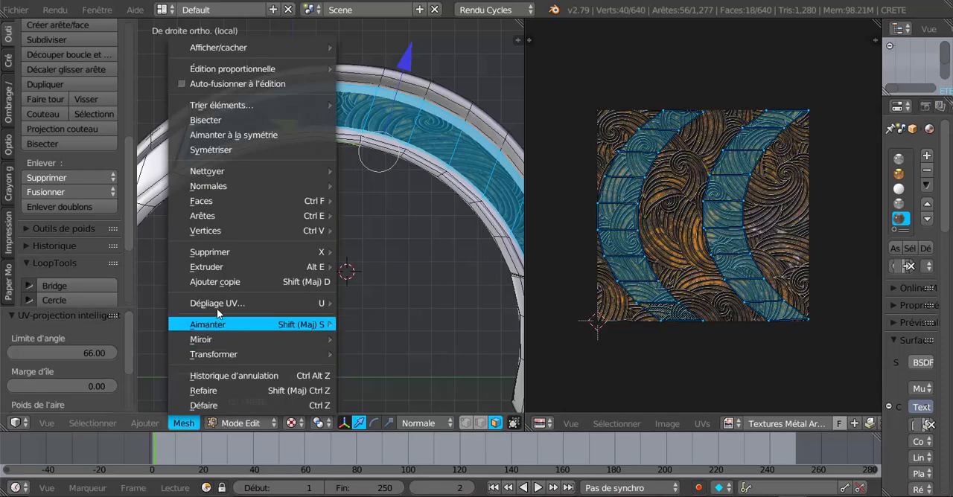
{"action": "mouse_move", "coordinate": [223, 304]}
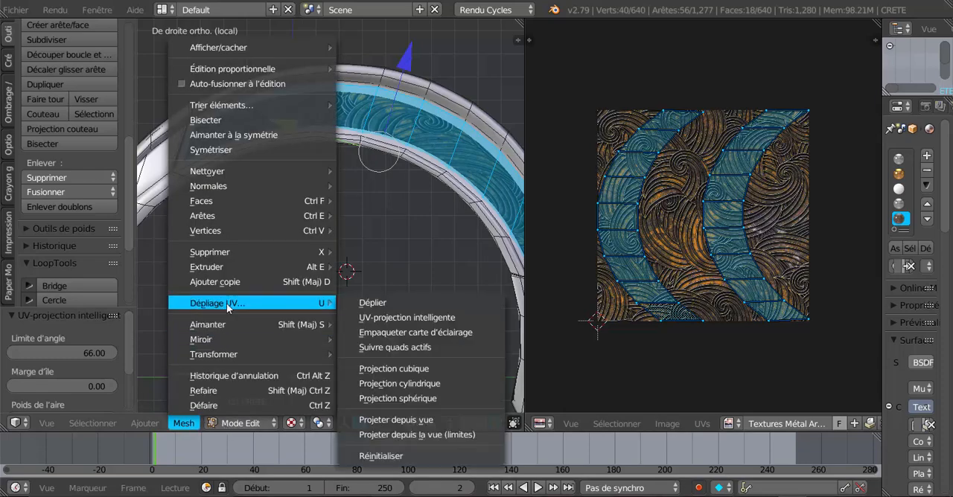
{"action": "left_click", "coordinate": [406, 422]}
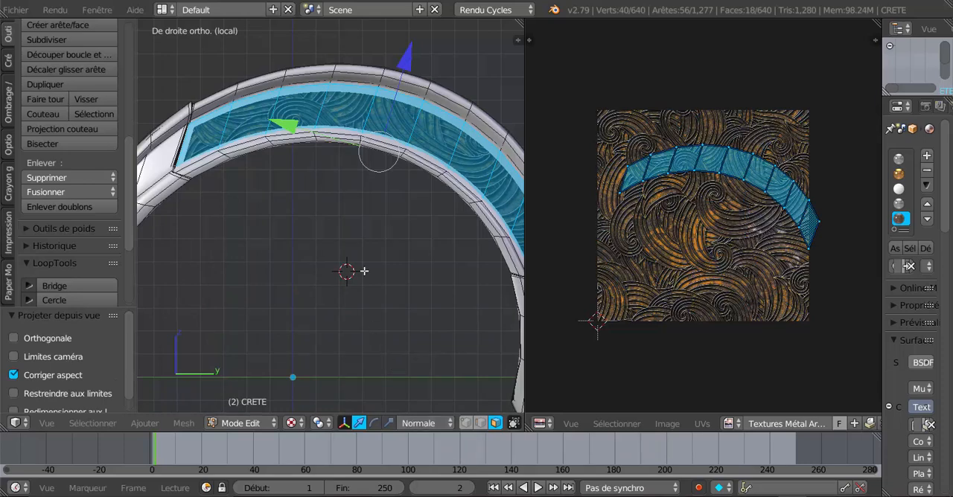
Step: Reproject the side faces' UVs from the view, fitted to the image bounds with Projeter depuis la vue (limites)
{"action": "scroll", "coordinate": [349, 186], "scroll_direction": "down", "scroll_amount": 2}
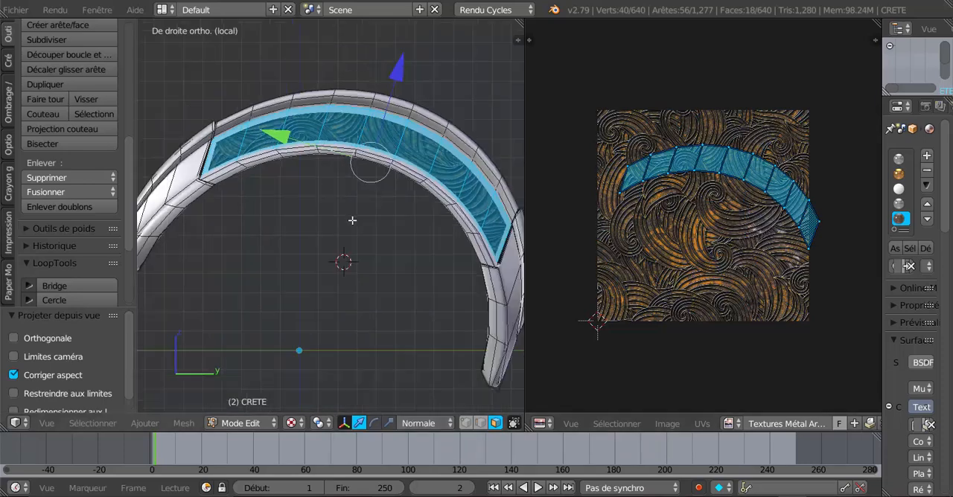
{"action": "left_click", "coordinate": [183, 423]}
{"action": "mouse_move", "coordinate": [227, 305]}
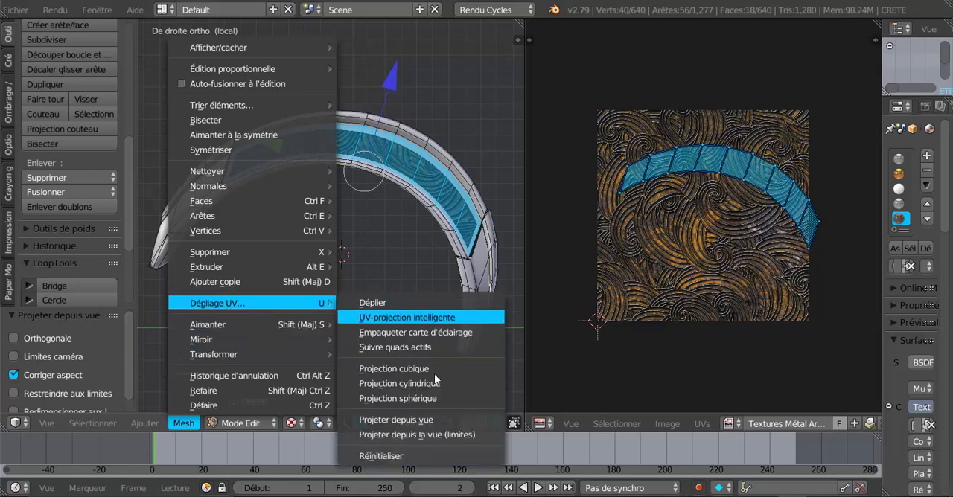
{"action": "left_click", "coordinate": [412, 436]}
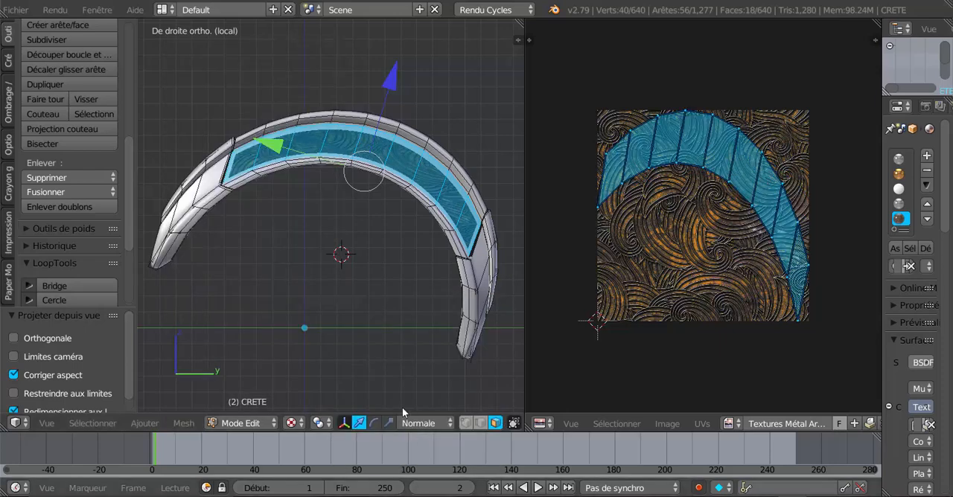
Step: Unwrap the side faces again with UV-projection intelligente, using an angle limit of 66 and an island margin of 0
{"action": "scroll", "coordinate": [432, 176], "scroll_direction": "up", "scroll_amount": 4}
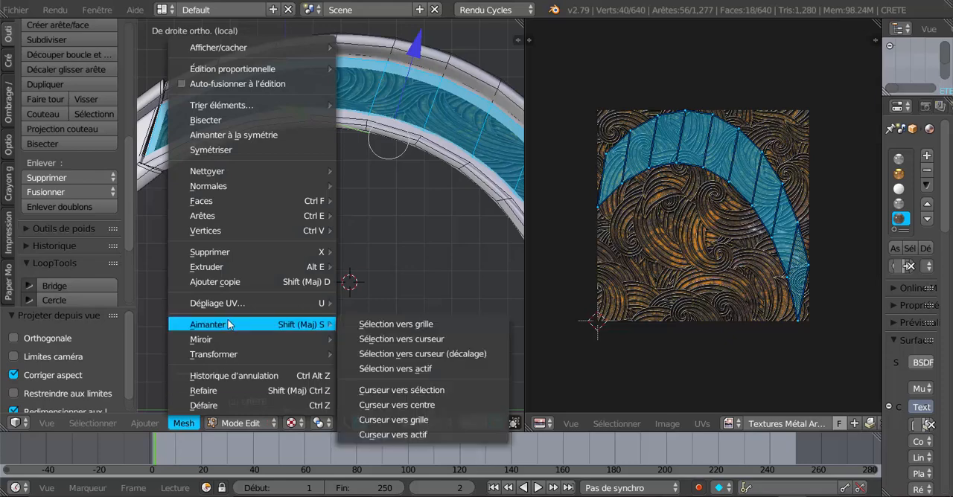
{"action": "mouse_move", "coordinate": [233, 306]}
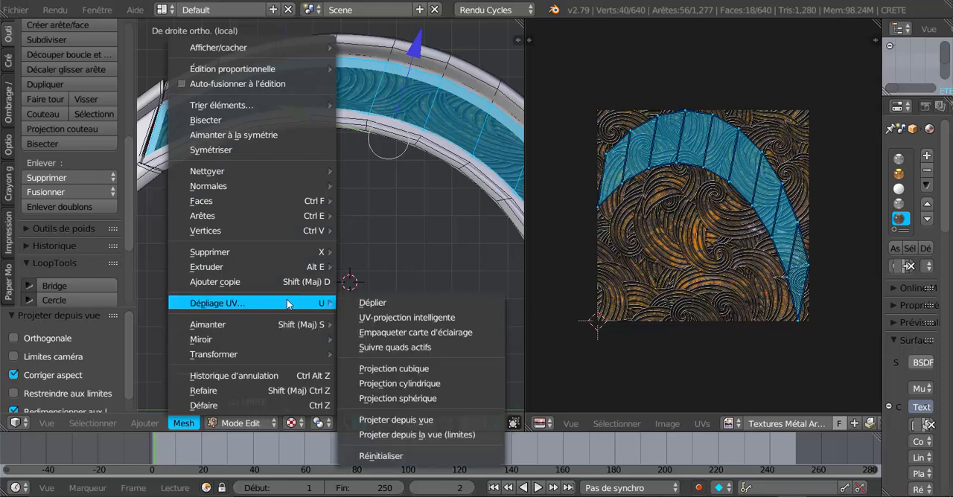
{"action": "left_click", "coordinate": [406, 317]}
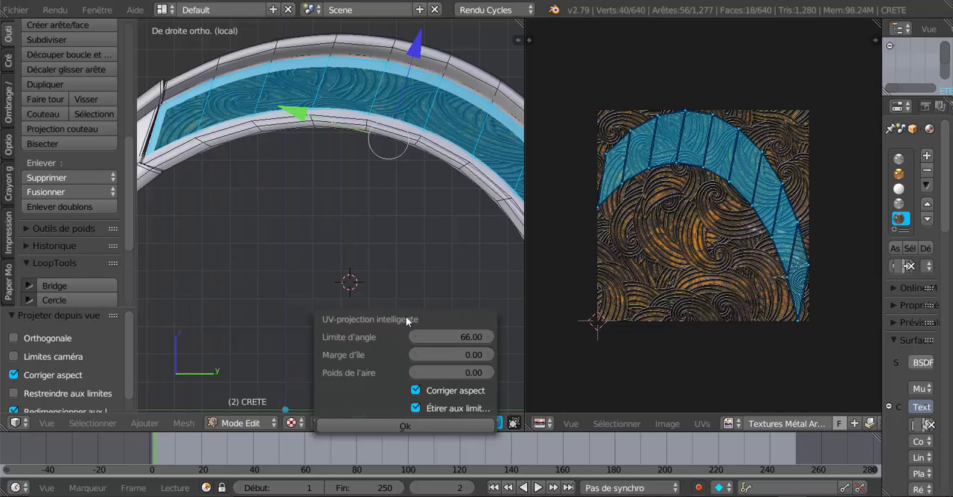
{"action": "left_click", "coordinate": [390, 425]}
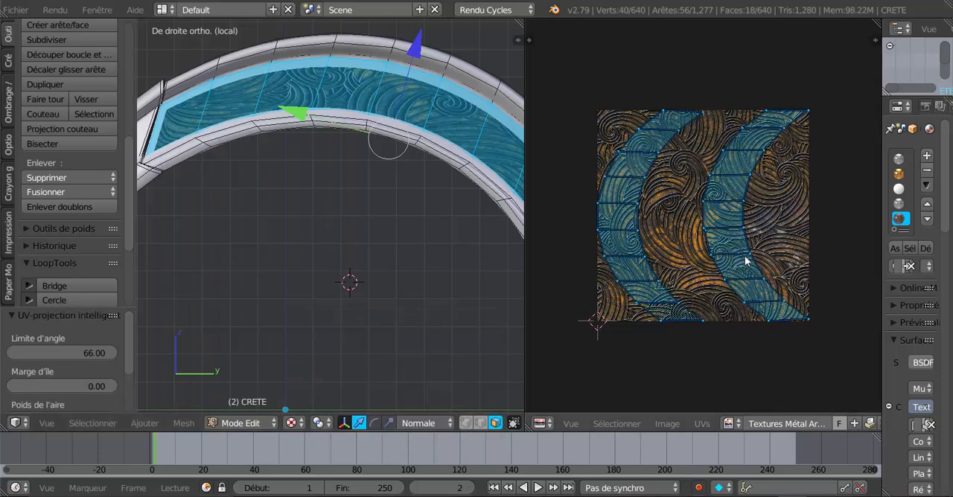
Step: Scale the crest's UV islands up by about 2.42 over the armour image to make the engraved pattern finer
{"action": "scroll", "coordinate": [449, 292], "scroll_direction": "down", "scroll_amount": 2}
{"action": "middle_click_drag", "start_coordinate": [439, 293], "coordinate": [399, 307], "text": "shift"}
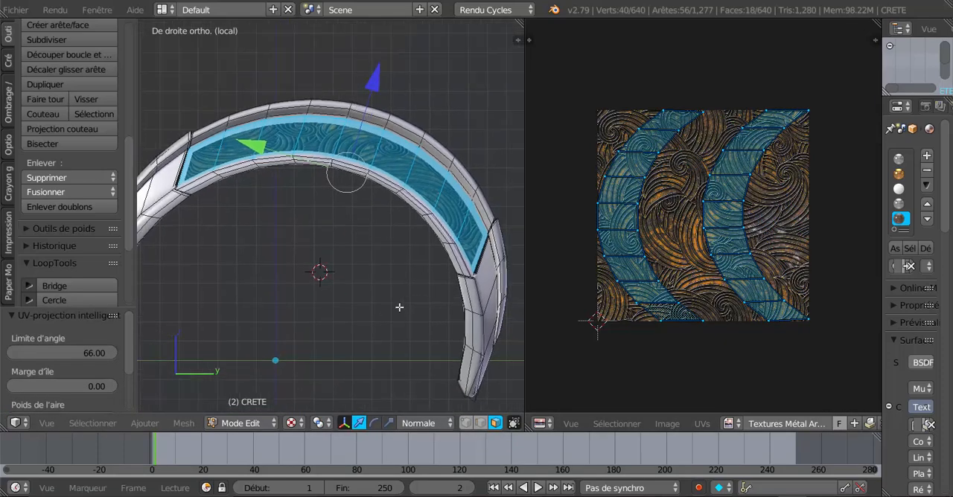
{"action": "scroll", "coordinate": [355, 157], "scroll_direction": "up", "scroll_amount": 1}
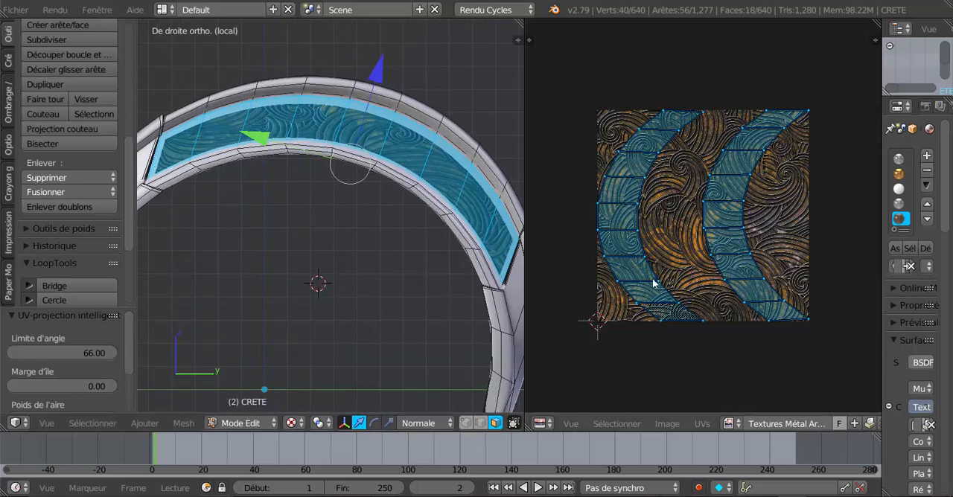
{"action": "scroll", "coordinate": [359, 168], "scroll_direction": "down", "scroll_amount": 1}
{"action": "scroll", "coordinate": [388, 152], "scroll_direction": "up", "scroll_amount": 1}
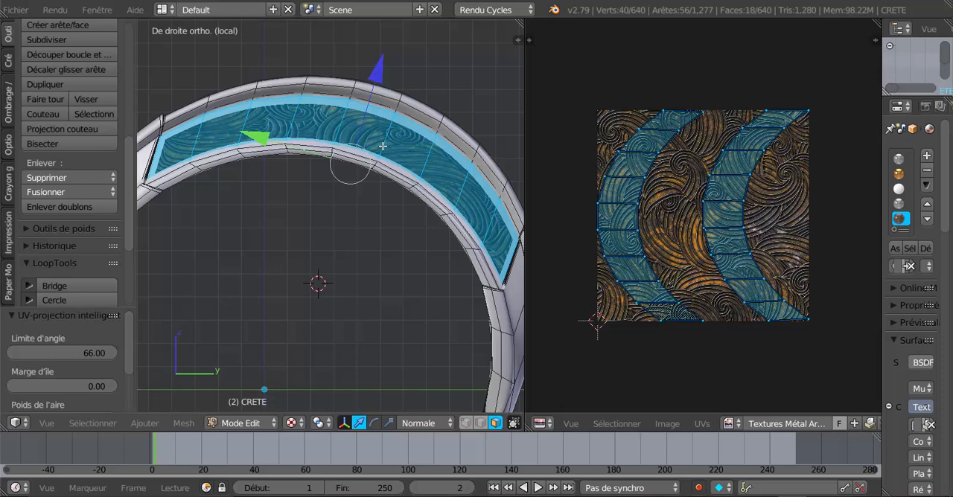
{"action": "scroll", "coordinate": [382, 145], "scroll_direction": "up", "scroll_amount": 1}
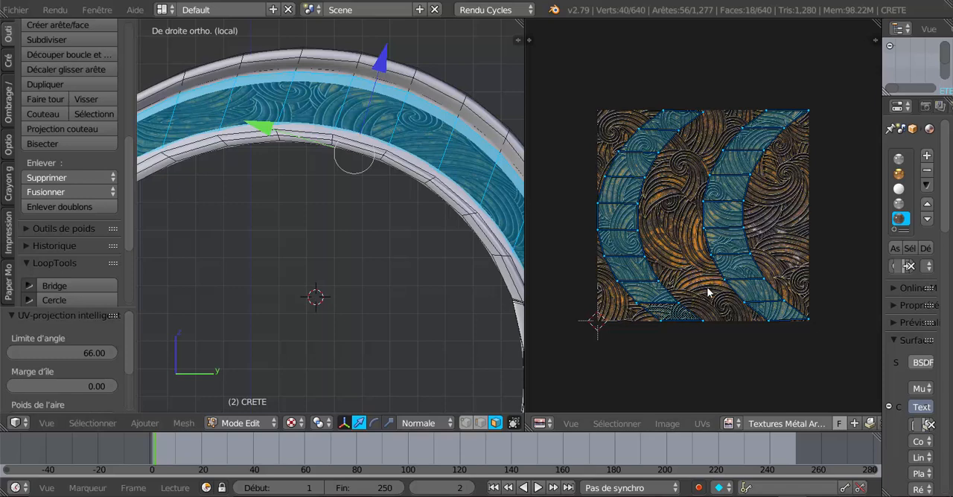
{"action": "key", "text": "s"}
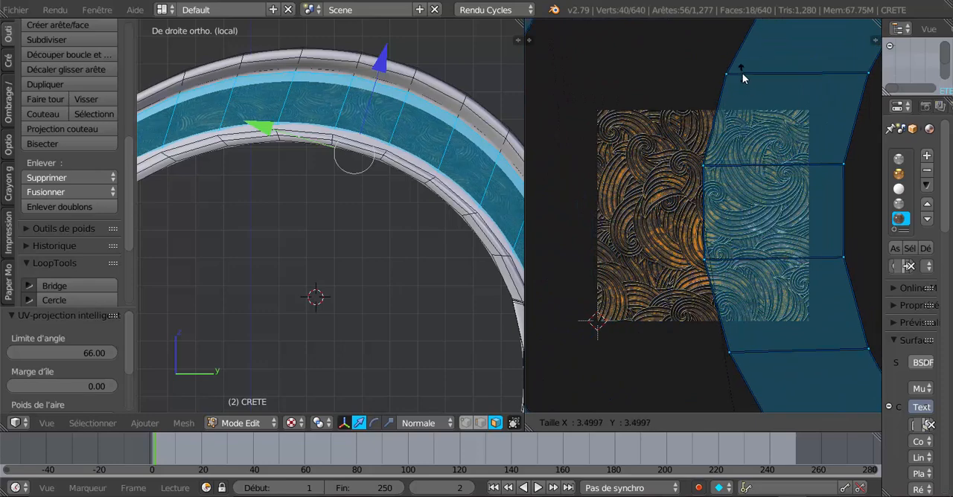
{"action": "left_click", "coordinate": [710, 389]}
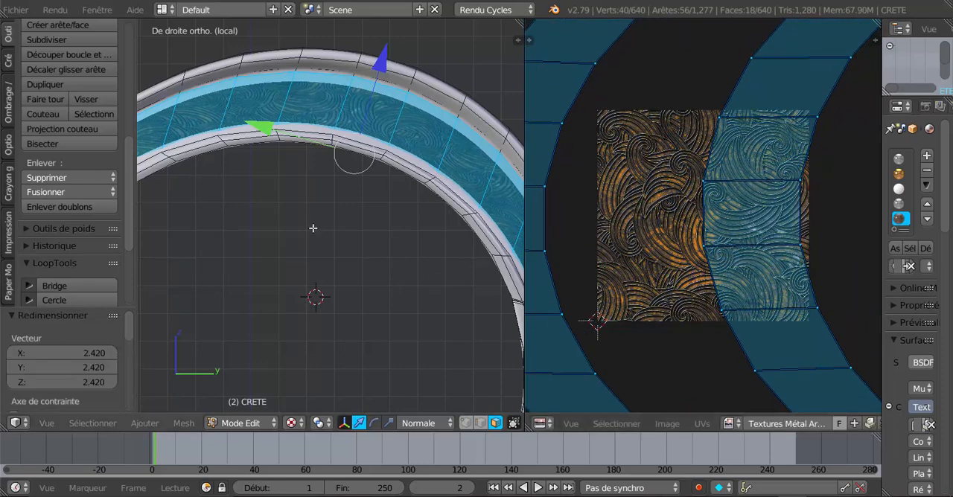
Step: Scale the UV islands up again by about 1.228 to shrink the engraving further on the crest
{"action": "scroll", "coordinate": [310, 227], "scroll_direction": "down", "scroll_amount": 1}
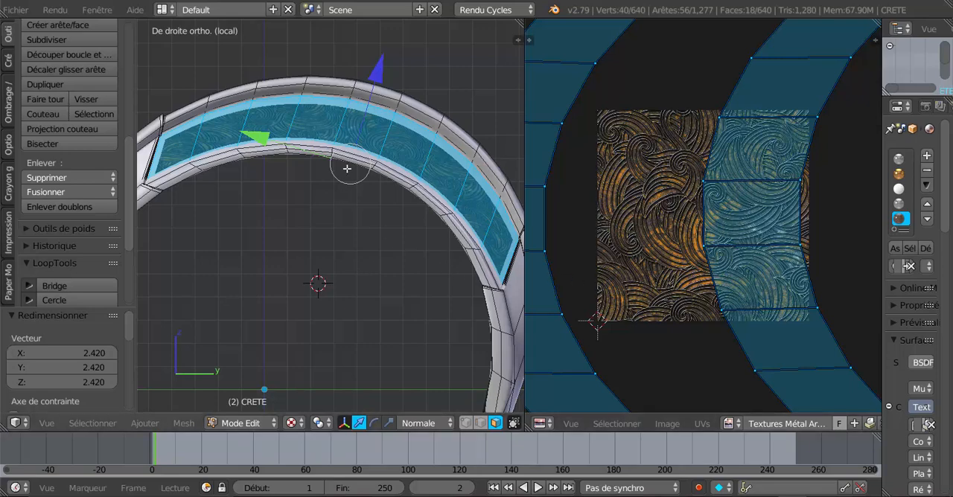
{"action": "scroll", "coordinate": [347, 169], "scroll_direction": "up", "scroll_amount": 1}
{"action": "middle_click_drag", "start_coordinate": [357, 148], "coordinate": [426, 216], "text": "shift"}
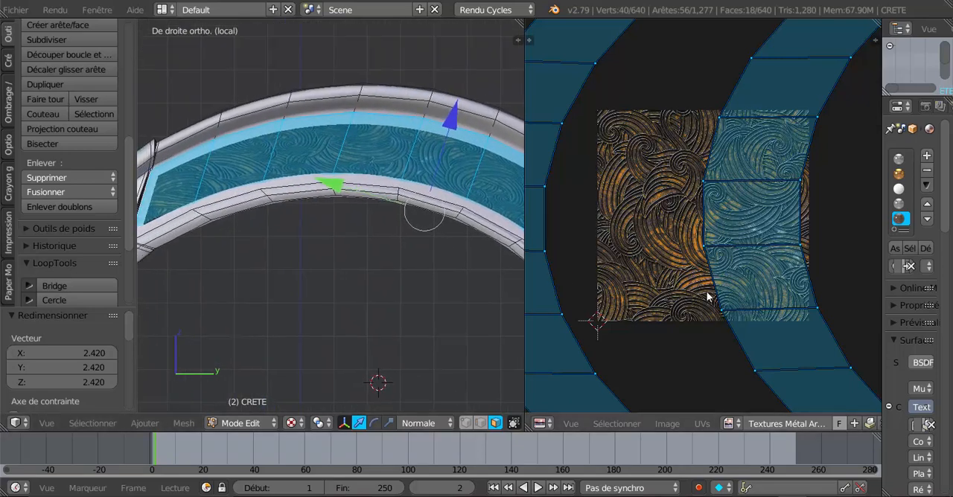
{"action": "scroll", "coordinate": [715, 298], "scroll_direction": "down", "scroll_amount": 2}
{"action": "key", "text": "s"}
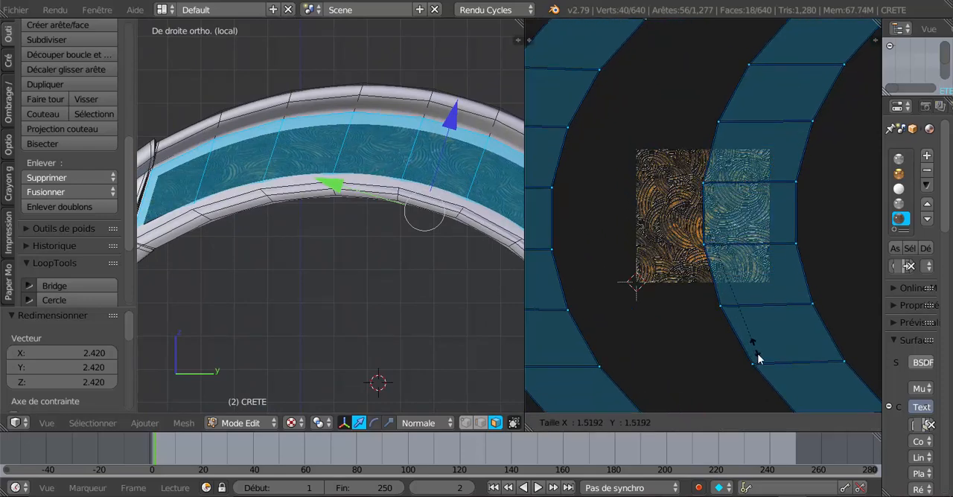
{"action": "left_click", "coordinate": [747, 318]}
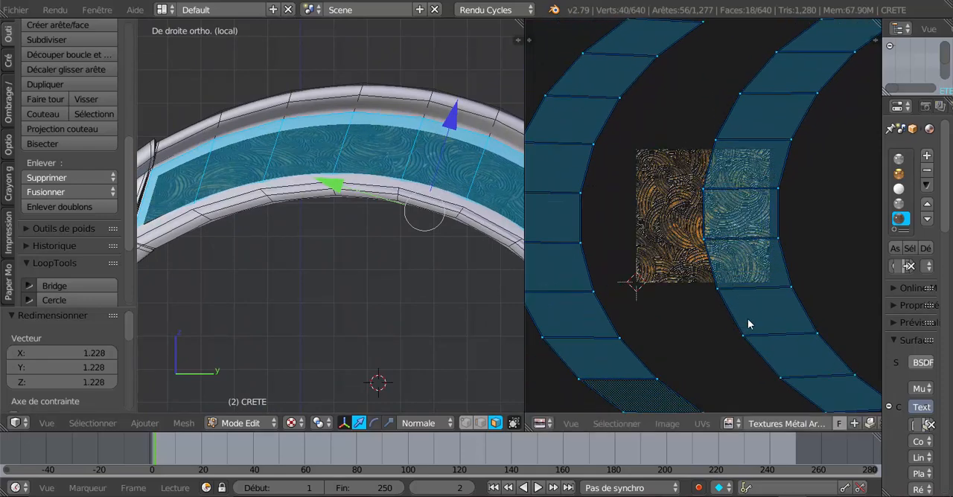
Step: Widen the 3D viewport against the UV/Image Editor and examine the engraved texture along the crest's side faces
{"action": "scroll", "coordinate": [324, 278], "scroll_direction": "down", "scroll_amount": 1}
{"action": "scroll", "coordinate": [323, 278], "scroll_direction": "down", "scroll_amount": 1}
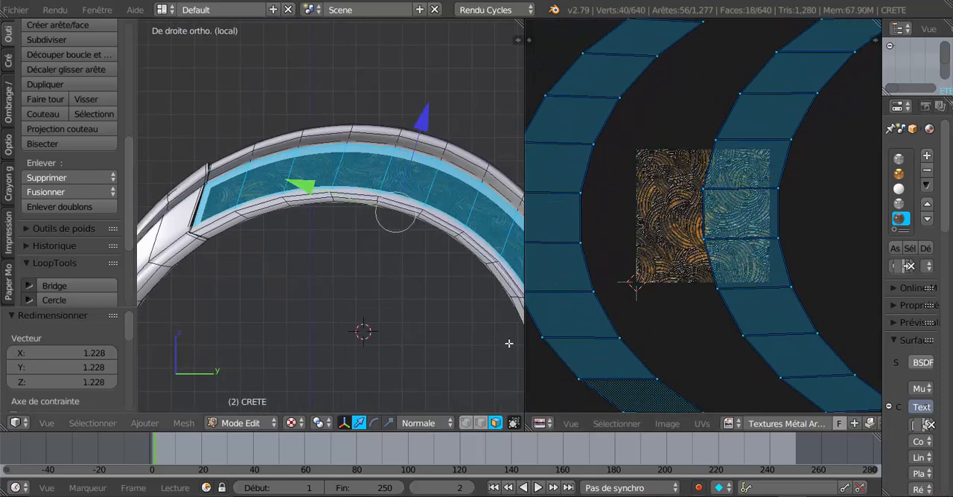
{"action": "left_click_drag", "start_coordinate": [530, 350], "coordinate": [605, 360]}
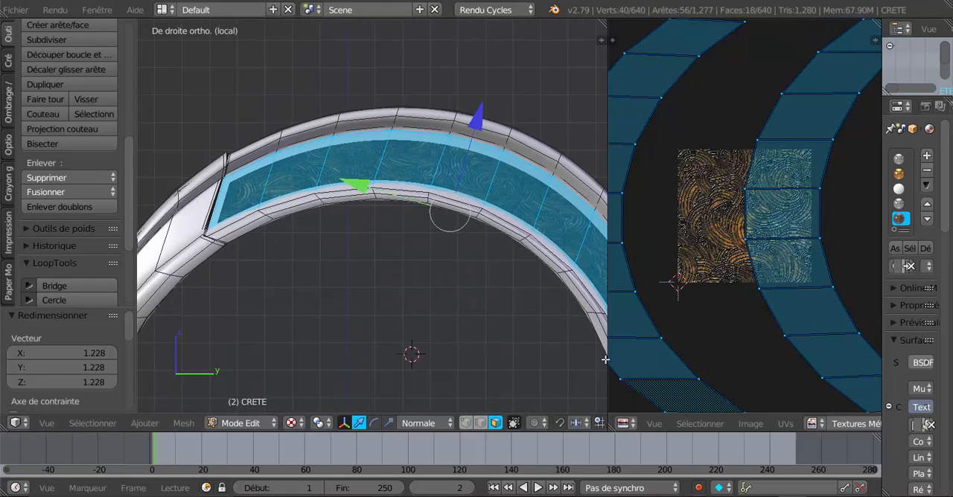
{"action": "scroll", "coordinate": [476, 329], "scroll_direction": "down", "scroll_amount": 1}
{"action": "middle_click_drag", "start_coordinate": [445, 296], "coordinate": [395, 304], "text": "shift"}
{"action": "scroll", "coordinate": [344, 238], "scroll_direction": "up", "scroll_amount": 2}
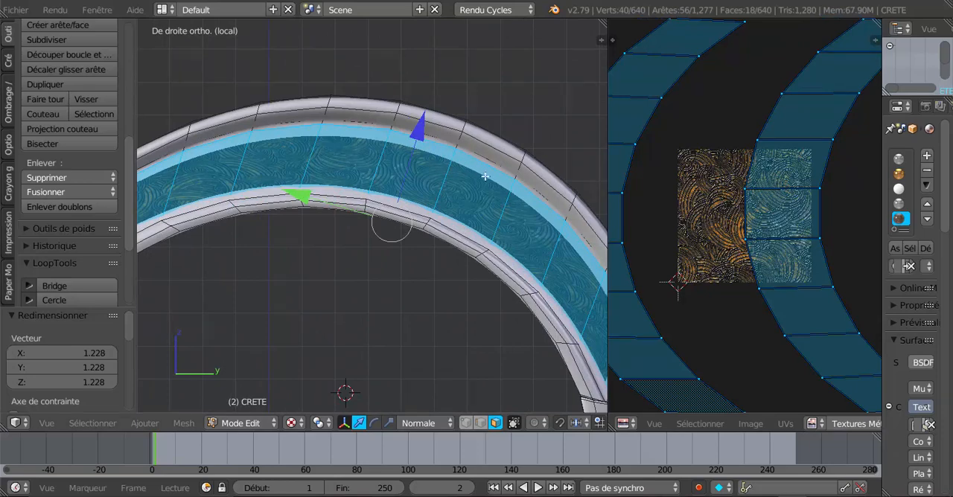
{"action": "scroll", "coordinate": [492, 182], "scroll_direction": "down", "scroll_amount": 1}
{"action": "middle_click_drag", "start_coordinate": [483, 200], "coordinate": [495, 201], "text": "shift"}
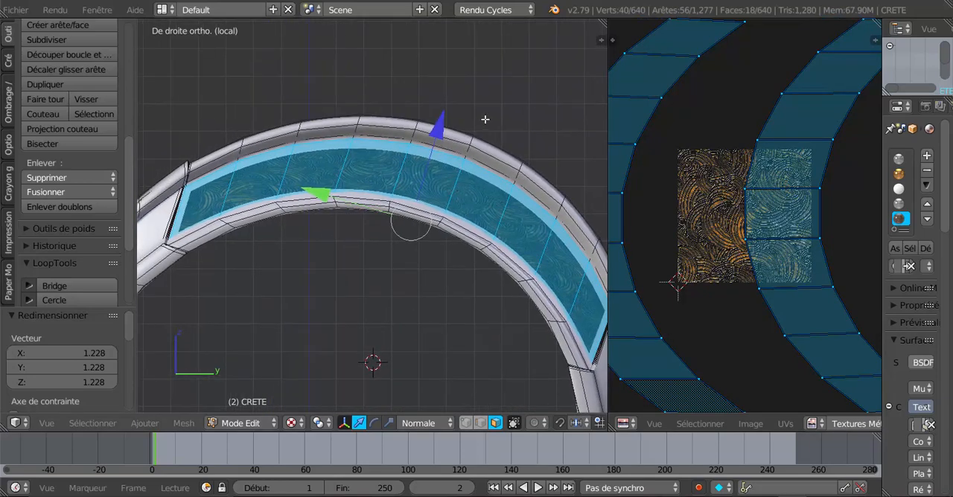
{"action": "scroll", "coordinate": [469, 177], "scroll_direction": "up", "scroll_amount": 1}
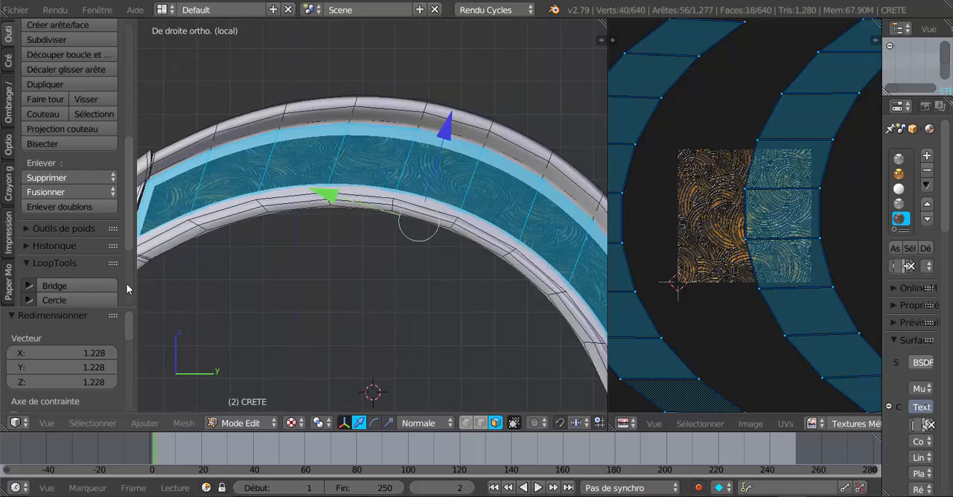
Step: Add one loop cut along the side faces, slid towards their outer edge with a factor of -0.954, and enable Corriger UVs
{"action": "left_click_drag", "start_coordinate": [128, 234], "coordinate": [130, 292]}
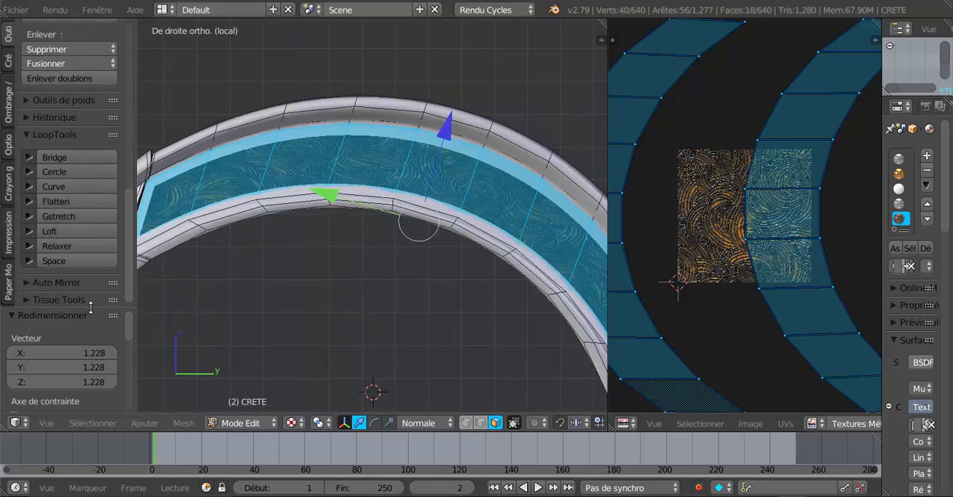
{"action": "scroll", "coordinate": [90, 290], "scroll_direction": "down", "scroll_amount": 5}
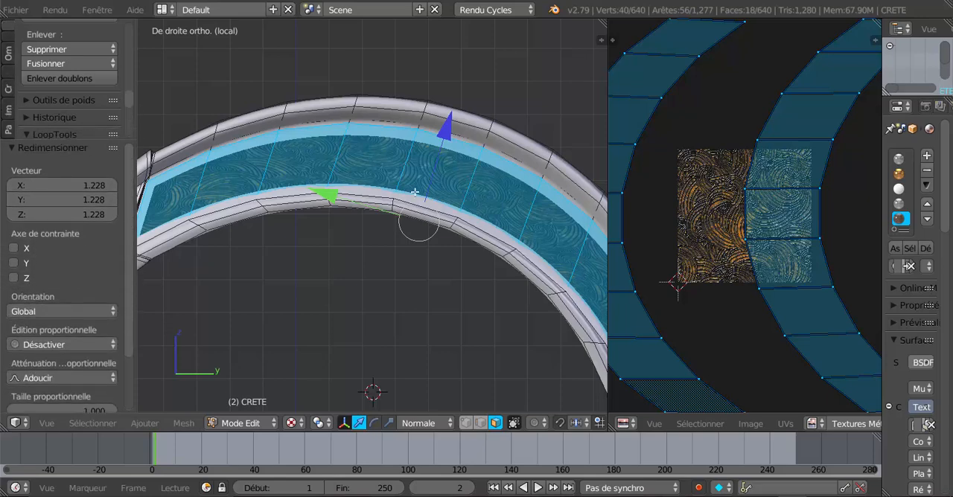
{"action": "key", "text": "ctrl+r"}
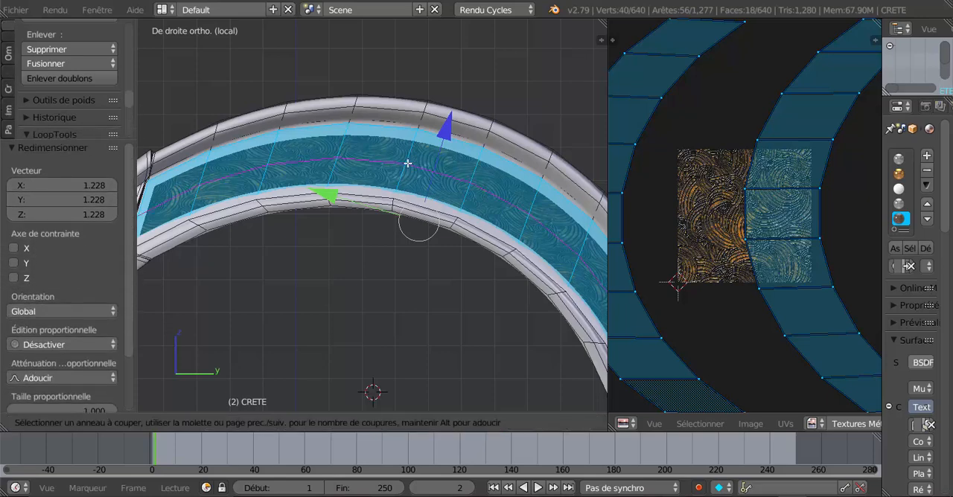
{"action": "left_click", "coordinate": [407, 163]}
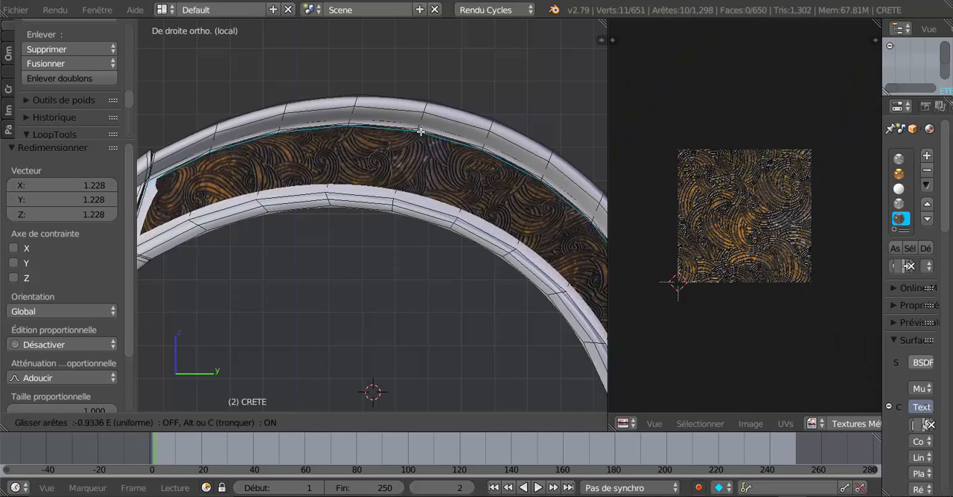
{"action": "left_click", "coordinate": [421, 131]}
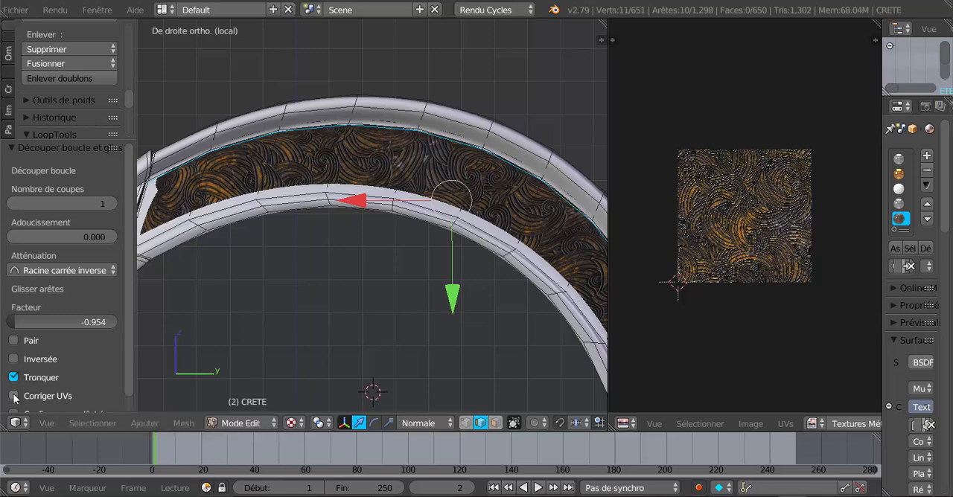
{"action": "left_click", "coordinate": [14, 397]}
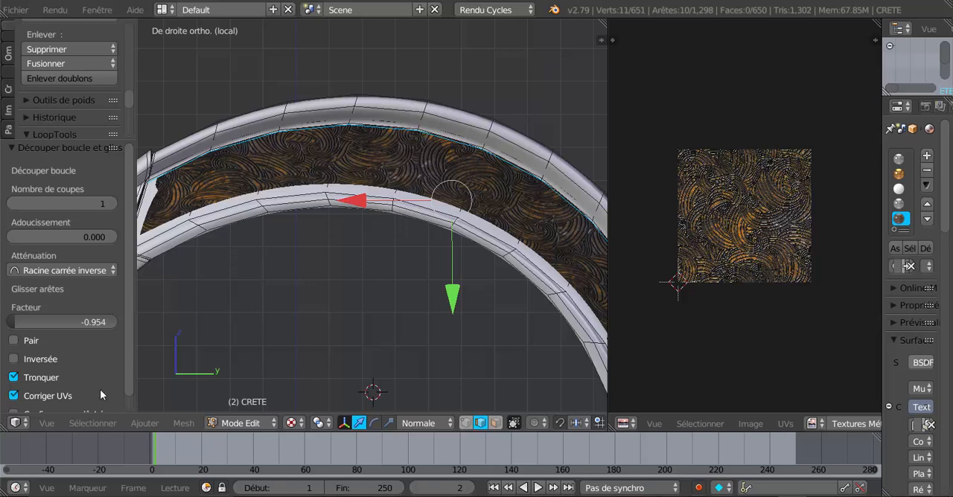
Step: Disable Corriger UVs on the outer-edge cut, add a loop cut near the band's inner edge at factor 0.952, and enable Corriger UVs for it
{"action": "left_click", "coordinate": [14, 396]}
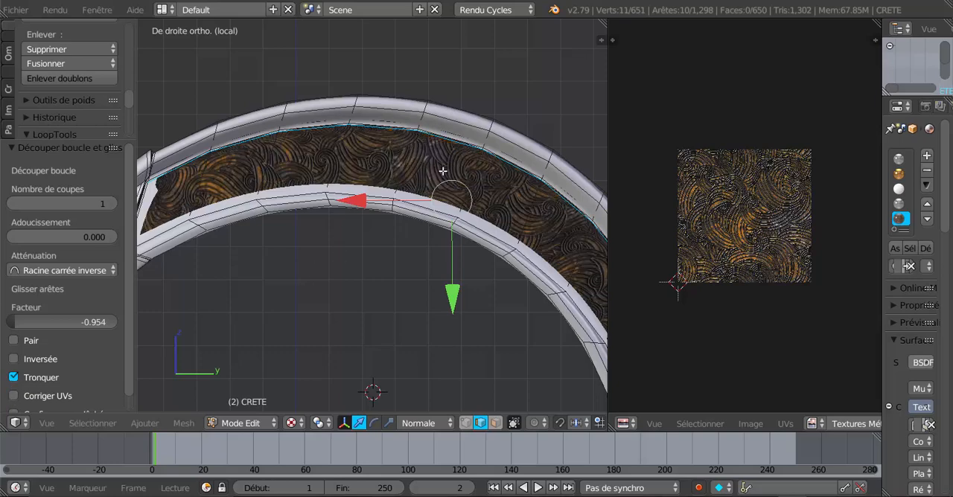
{"action": "key", "text": "ctrl+r"}
{"action": "left_click", "coordinate": [477, 186]}
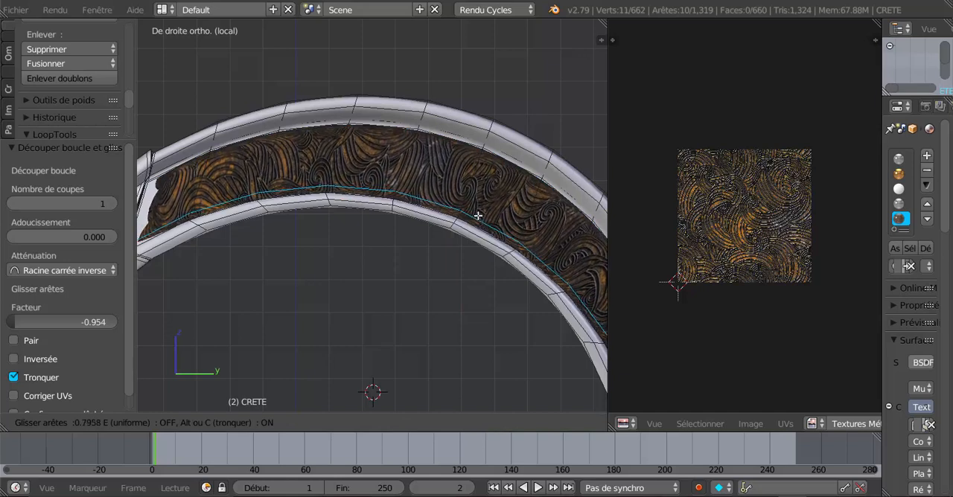
{"action": "left_click", "coordinate": [472, 214]}
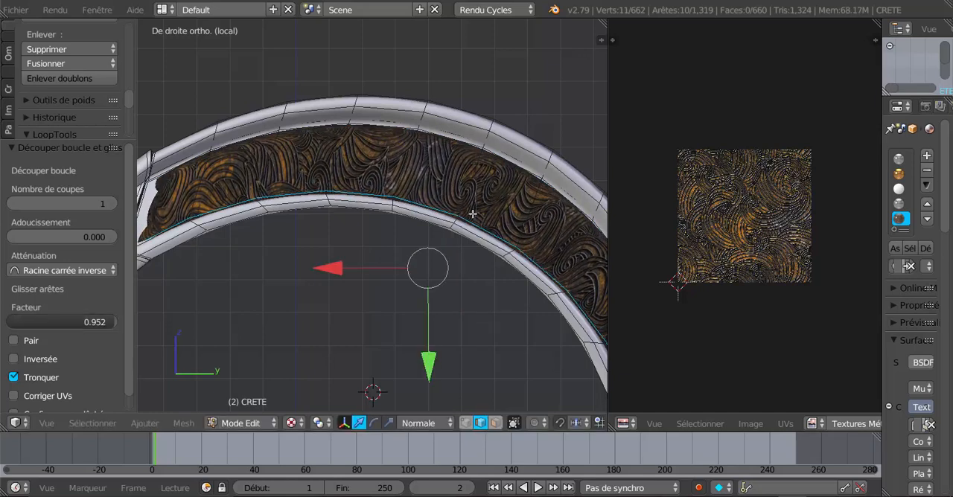
{"action": "left_click", "coordinate": [13, 395]}
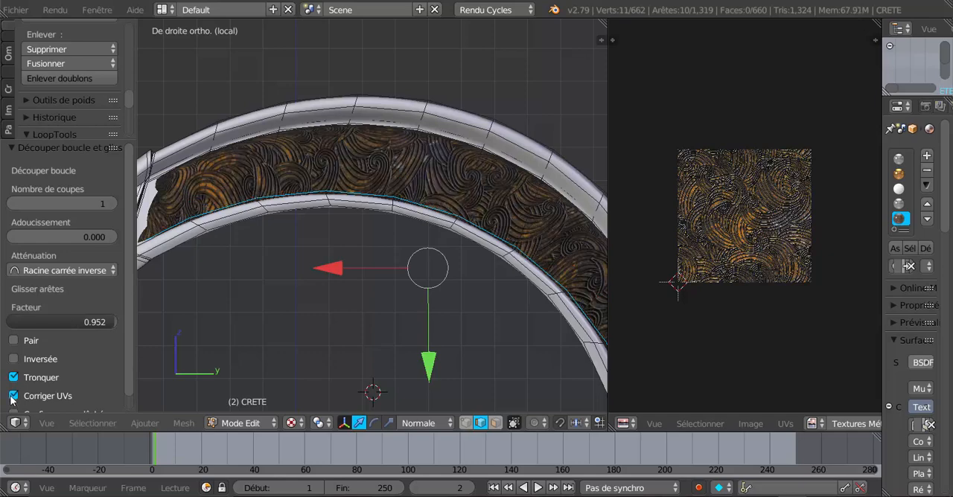
Step: Add a loop cut across the crest beside the -Y end of the engraved band, slid with a factor of -0.827
{"action": "scroll", "coordinate": [255, 324], "scroll_direction": "down", "scroll_amount": 2}
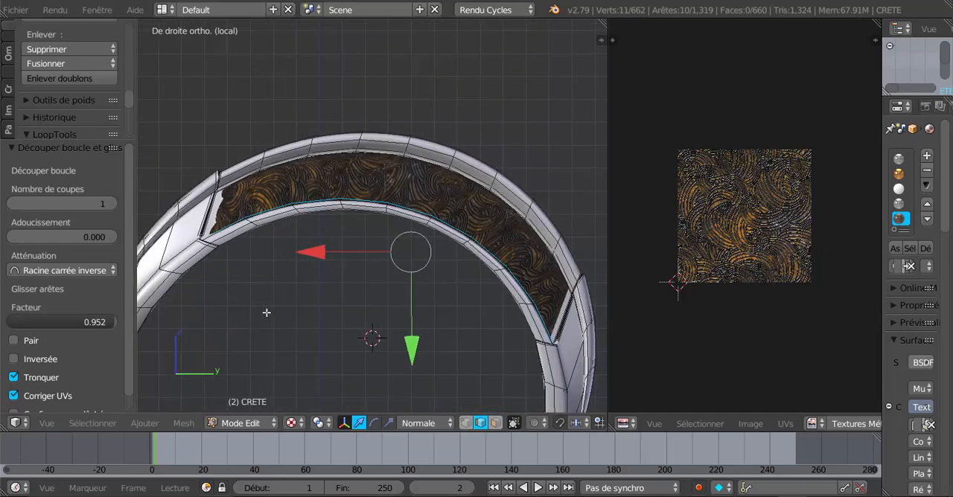
{"action": "middle_click_drag", "start_coordinate": [266, 313], "coordinate": [394, 335], "text": "shift"}
{"action": "scroll", "coordinate": [371, 271], "scroll_direction": "up", "scroll_amount": 1}
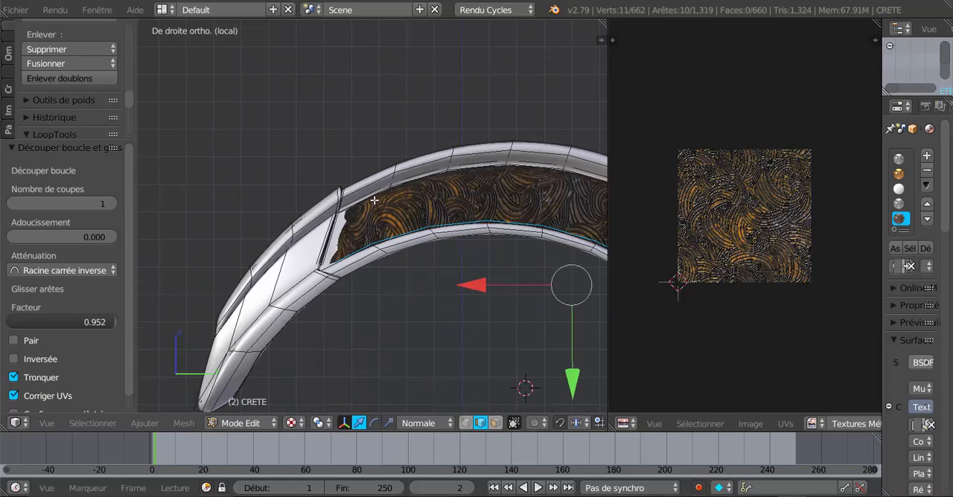
{"action": "key", "text": "ctrl+r"}
{"action": "left_click", "coordinate": [370, 199]}
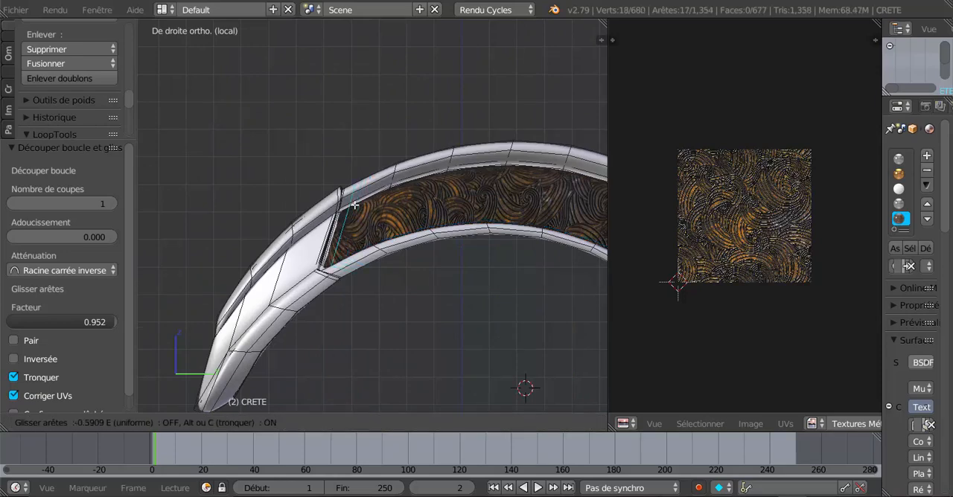
{"action": "left_click", "coordinate": [350, 210]}
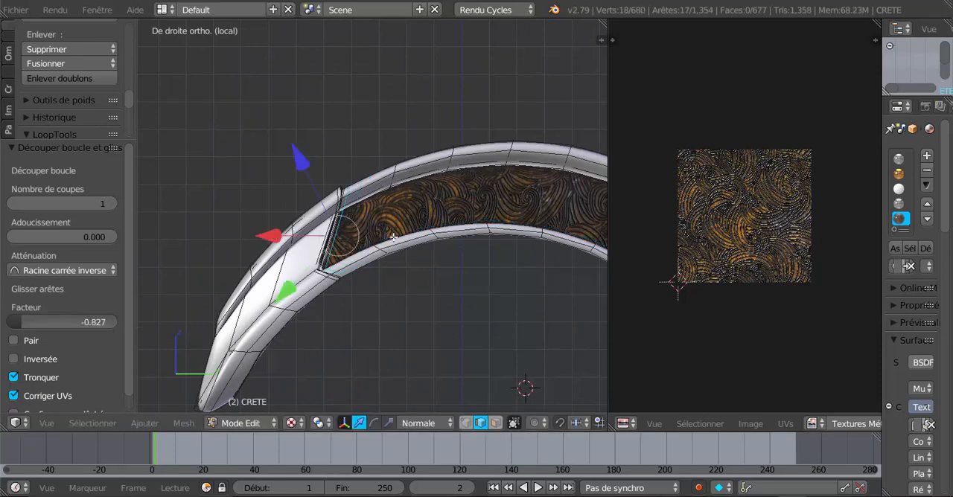
Step: Add a loop cut across the crest beside the +Y end of the engraved band, slid with a factor of -0.792
{"action": "scroll", "coordinate": [402, 247], "scroll_direction": "down", "scroll_amount": 1}
{"action": "middle_click_drag", "start_coordinate": [492, 296], "coordinate": [326, 243], "text": "shift"}
{"action": "middle_click_drag", "start_coordinate": [439, 263], "coordinate": [391, 238], "text": "shift"}
{"action": "scroll", "coordinate": [408, 224], "scroll_direction": "up", "scroll_amount": 3}
{"action": "scroll", "coordinate": [466, 211], "scroll_direction": "up", "scroll_amount": 2}
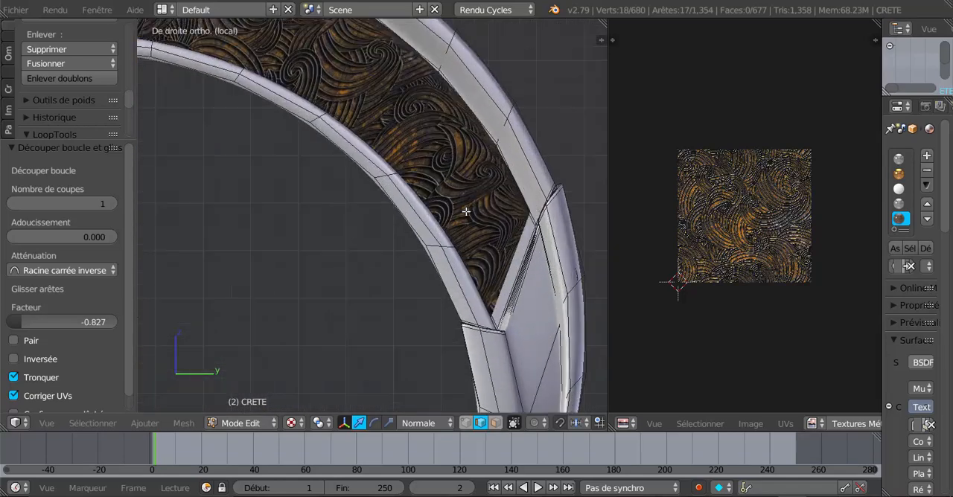
{"action": "key", "text": "ctrl+r"}
{"action": "left_click", "coordinate": [525, 190]}
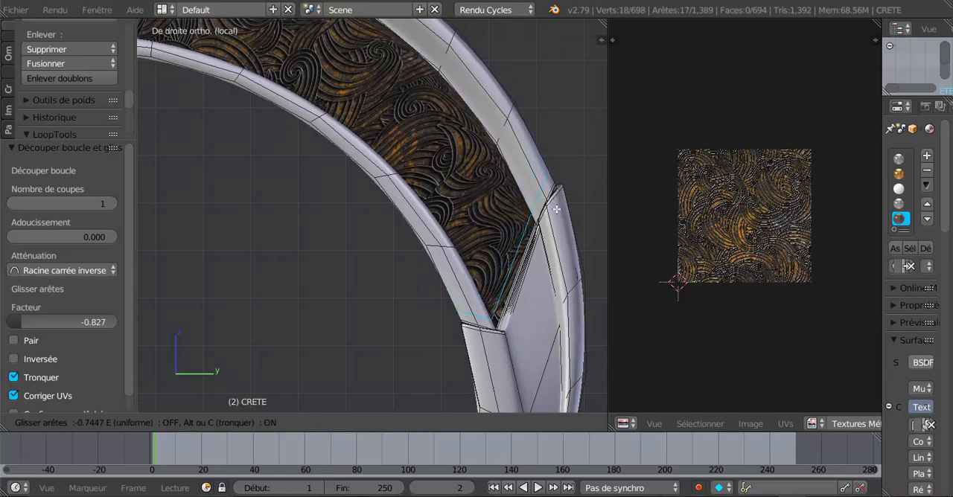
{"action": "left_click", "coordinate": [555, 210]}
Step: Add a loop cut along the engraved band on the crest's opposite side, slid to its outer edge with a factor of -0.899
{"action": "scroll", "coordinate": [556, 215], "scroll_direction": "down", "scroll_amount": 2}
{"action": "middle_click_drag", "start_coordinate": [555, 215], "coordinate": [302, 253]}
{"action": "scroll", "coordinate": [357, 219], "scroll_direction": "up", "scroll_amount": 2}
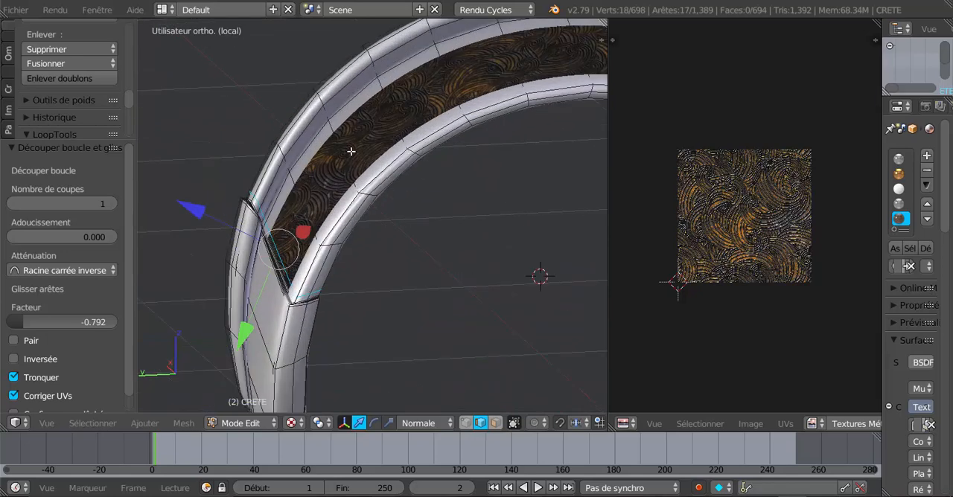
{"action": "key", "text": "ctrl+r"}
{"action": "left_click", "coordinate": [347, 153]}
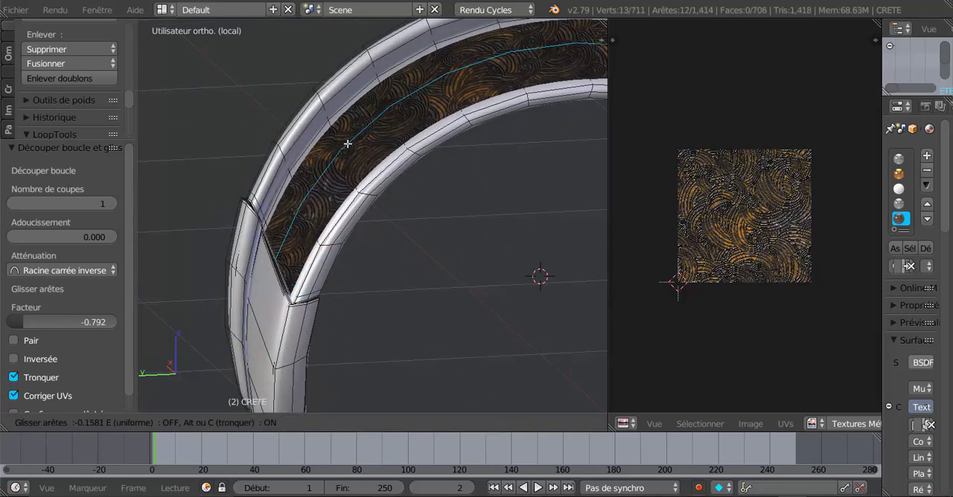
{"action": "left_click", "coordinate": [348, 117]}
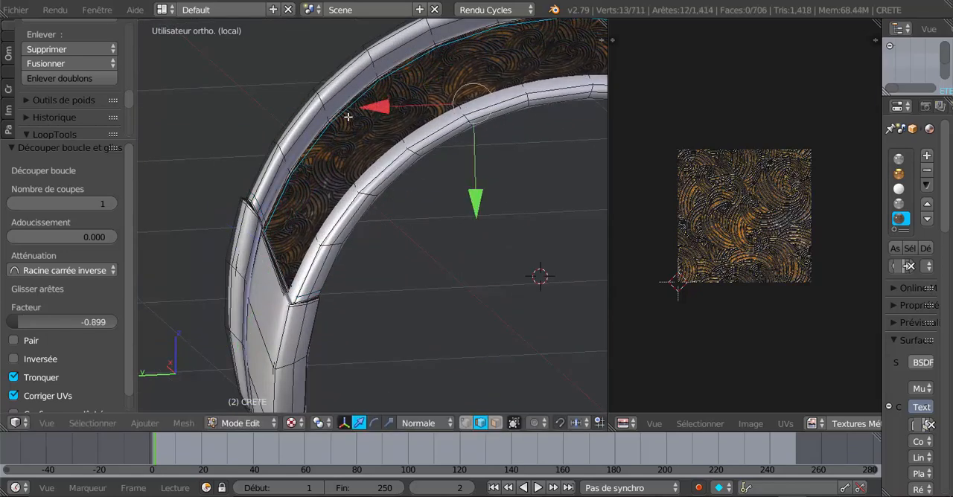
Step: Add another loop cut along the opposite side's band, slid to its inner edge with a factor of 0.972
{"action": "key", "text": "ctrl+r"}
{"action": "left_click", "coordinate": [353, 147]}
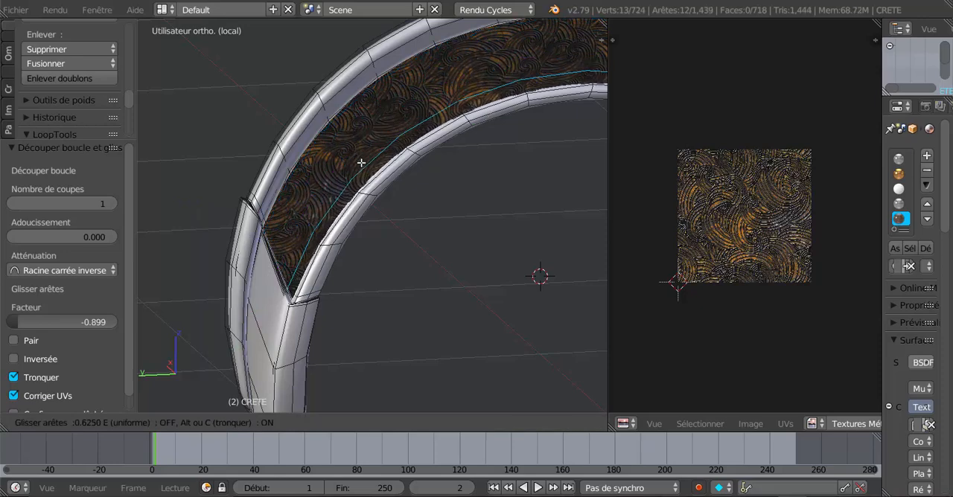
{"action": "left_click", "coordinate": [366, 172]}
Step: Switch to face selection and select the engraved band faces on both sides of the crest
{"action": "middle_click_drag", "start_coordinate": [366, 172], "coordinate": [528, 221]}
{"action": "scroll", "coordinate": [476, 229], "scroll_direction": "up", "scroll_amount": 2}
{"action": "middle_click_drag", "start_coordinate": [468, 232], "coordinate": [489, 242]}
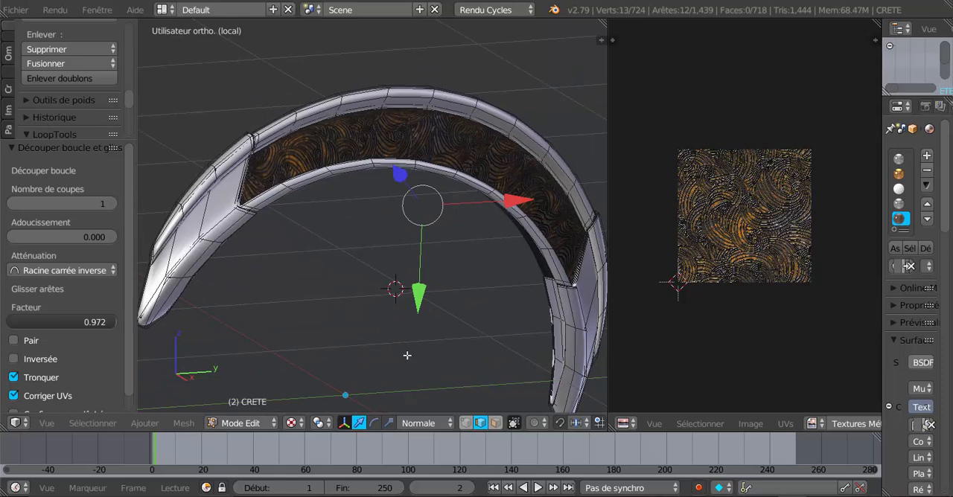
{"action": "left_click", "coordinate": [495, 423]}
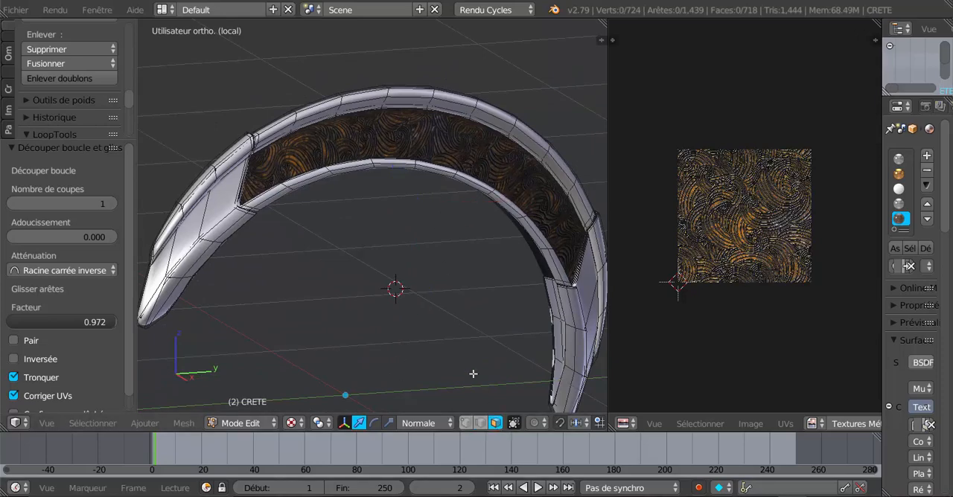
{"action": "right_click", "coordinate": [463, 151], "text": "alt"}
{"action": "scroll", "coordinate": [521, 193], "scroll_direction": "down", "scroll_amount": 3}
{"action": "scroll", "coordinate": [744, 222], "scroll_direction": "down", "scroll_amount": 3}
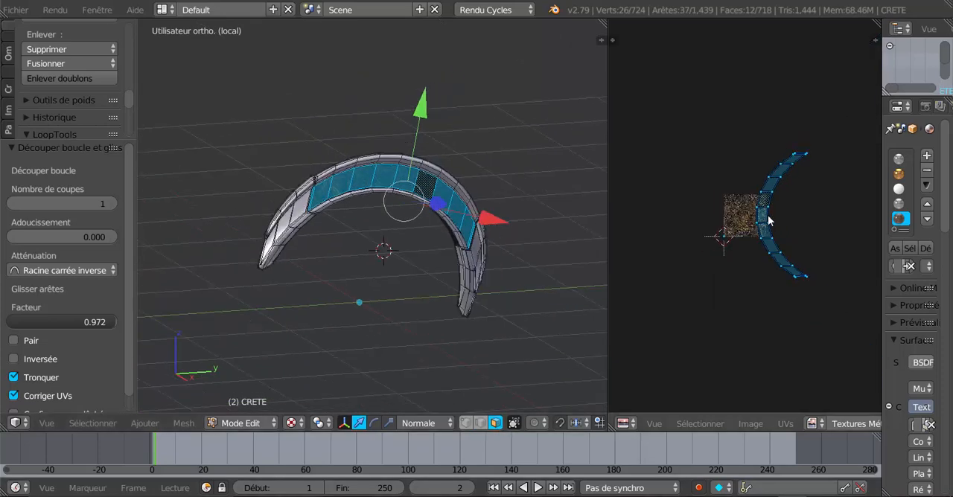
{"action": "scroll", "coordinate": [724, 227], "scroll_direction": "up", "scroll_amount": 3}
{"action": "middle_click_drag", "start_coordinate": [484, 246], "coordinate": [306, 243]}
{"action": "scroll", "coordinate": [384, 232], "scroll_direction": "up", "scroll_amount": 3}
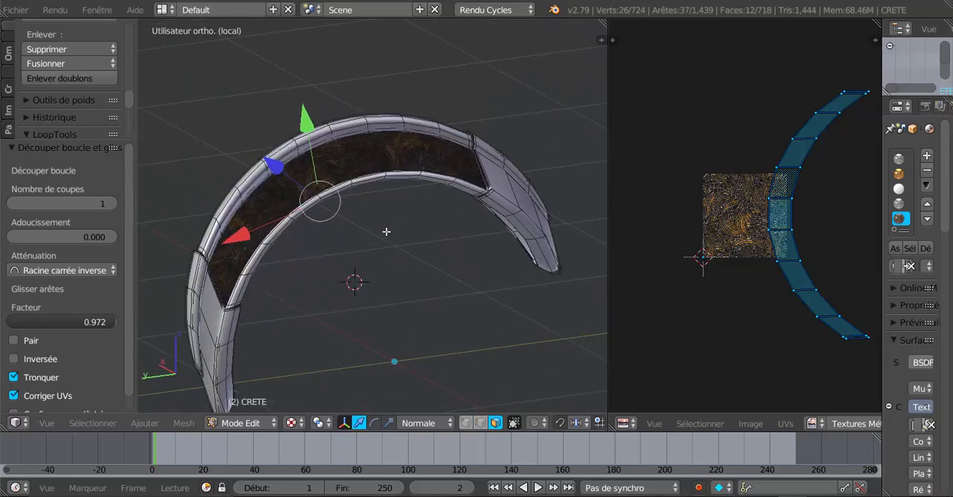
{"action": "right_click", "coordinate": [377, 157], "text": "alt+shift"}
{"action": "scroll", "coordinate": [677, 225], "scroll_direction": "up", "scroll_amount": 2}
{"action": "scroll", "coordinate": [514, 248], "scroll_direction": "down", "scroll_amount": 1}
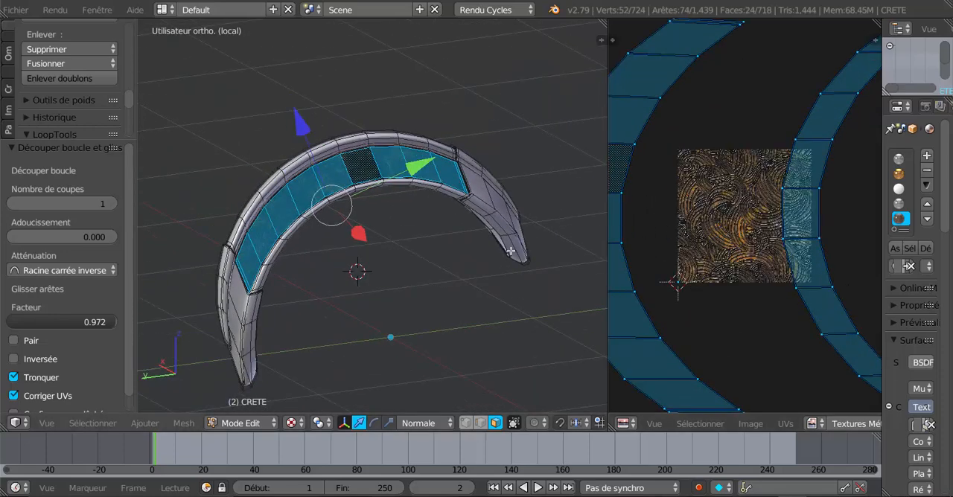
Step: Scale both UV islands of the band down by 0.686 over the armour image
{"action": "middle_click_drag", "start_coordinate": [507, 249], "coordinate": [470, 251]}
{"action": "scroll", "coordinate": [725, 190], "scroll_direction": "down", "scroll_amount": 3}
{"action": "scroll", "coordinate": [422, 218], "scroll_direction": "up", "scroll_amount": 3}
{"action": "middle_click_drag", "start_coordinate": [451, 216], "coordinate": [470, 228]}
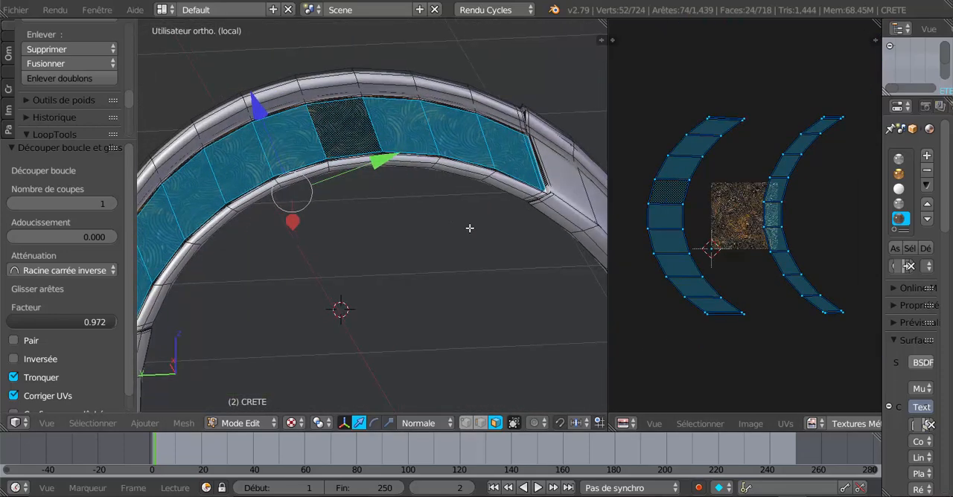
{"action": "scroll", "coordinate": [787, 277], "scroll_direction": "up", "scroll_amount": 1}
{"action": "key", "text": "s"}
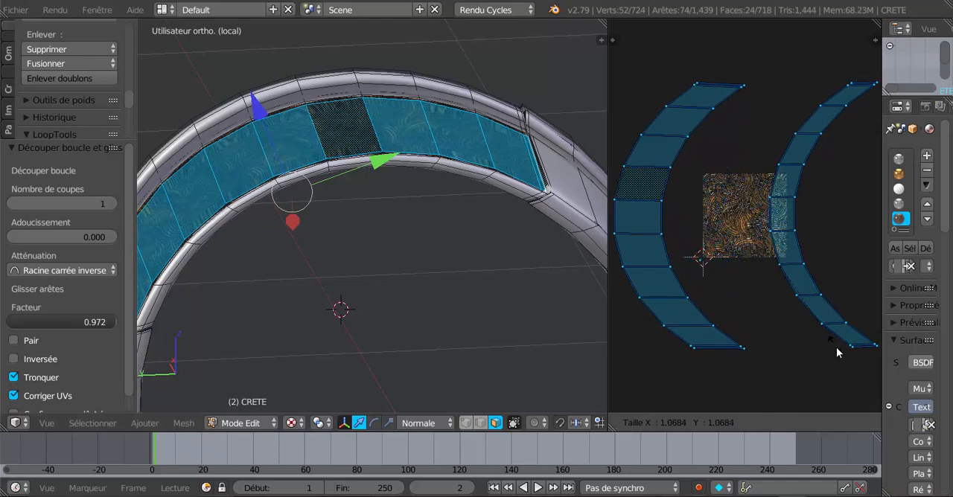
{"action": "left_click", "coordinate": [805, 301]}
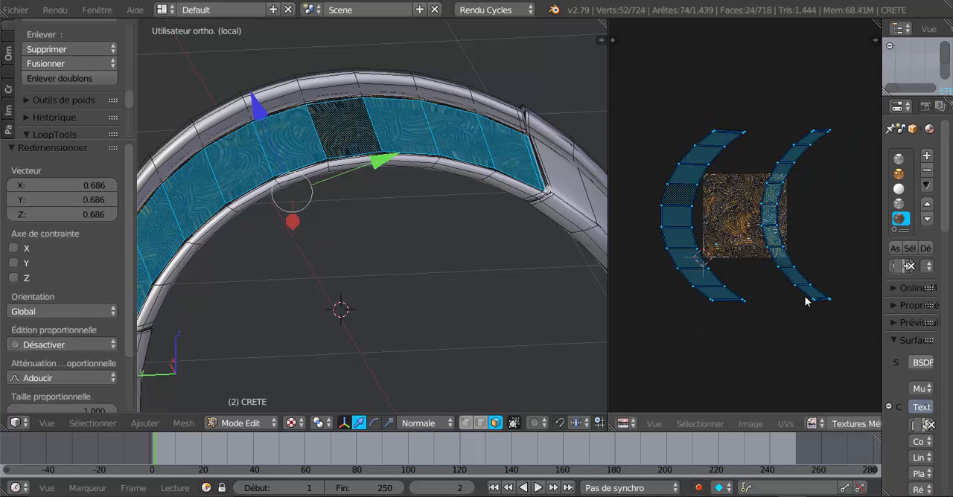
Step: Widen the UV/Image Editor against the 3D viewport and frame the UV islands with the armour image
{"action": "middle_click_drag", "start_coordinate": [800, 296], "coordinate": [776, 294]}
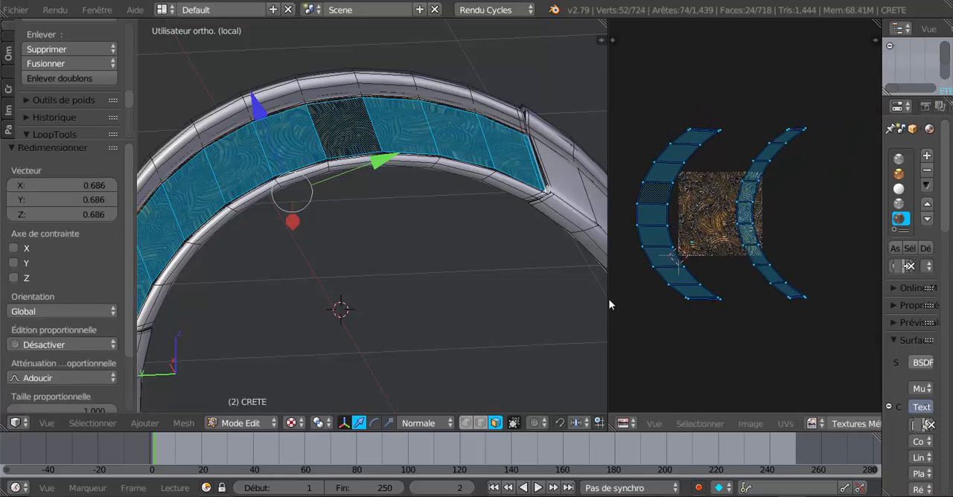
{"action": "left_click_drag", "start_coordinate": [608, 298], "coordinate": [530, 291]}
{"action": "scroll", "coordinate": [547, 281], "scroll_direction": "up", "scroll_amount": 2}
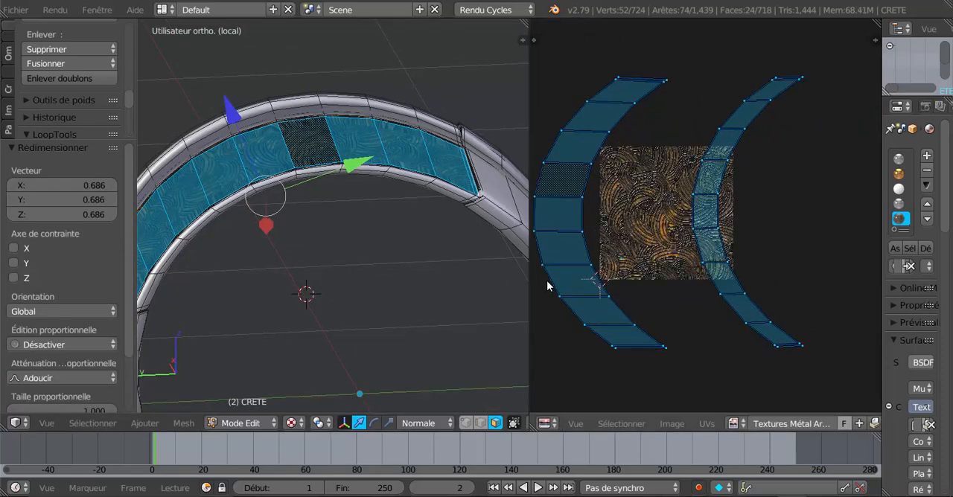
{"action": "scroll", "coordinate": [551, 279], "scroll_direction": "up", "scroll_amount": 1}
{"action": "middle_click_drag", "start_coordinate": [583, 269], "coordinate": [637, 266]}
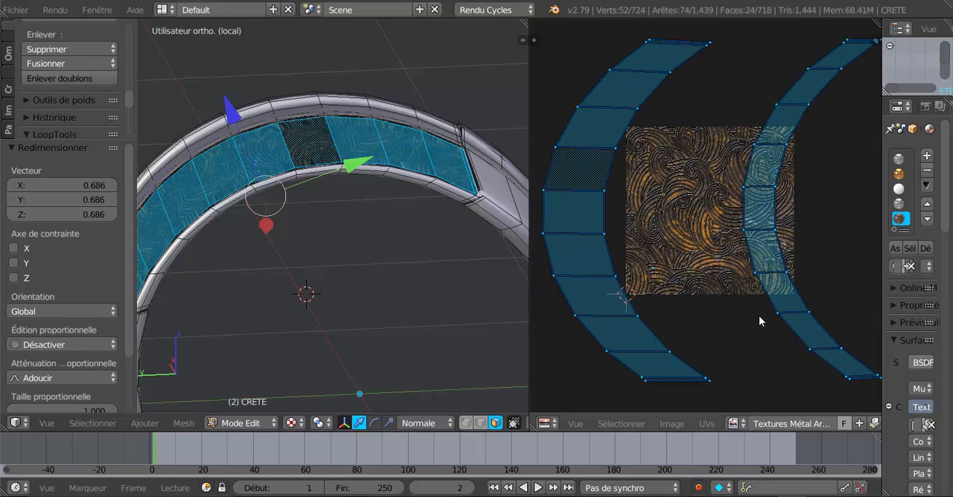
Step: Try rotating both UV islands over the armour image
{"action": "key", "text": "r"}
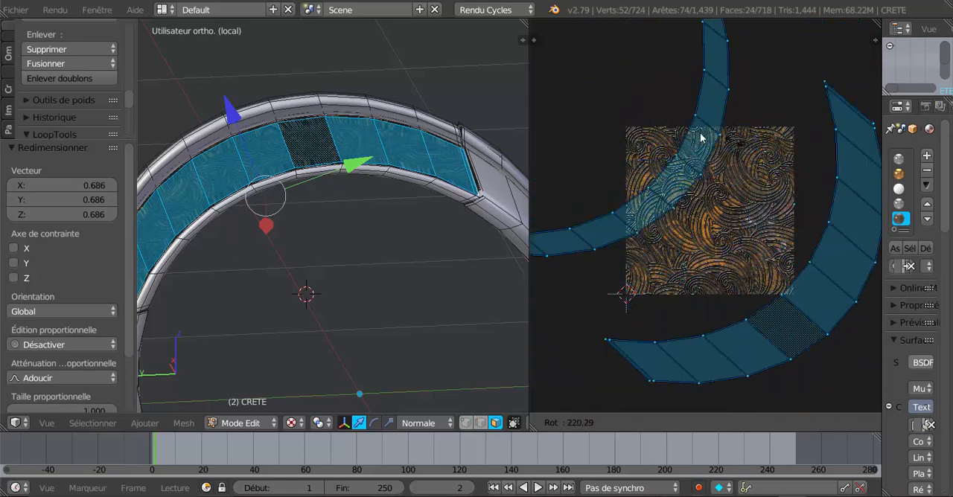
{"action": "left_click", "coordinate": [586, 225]}
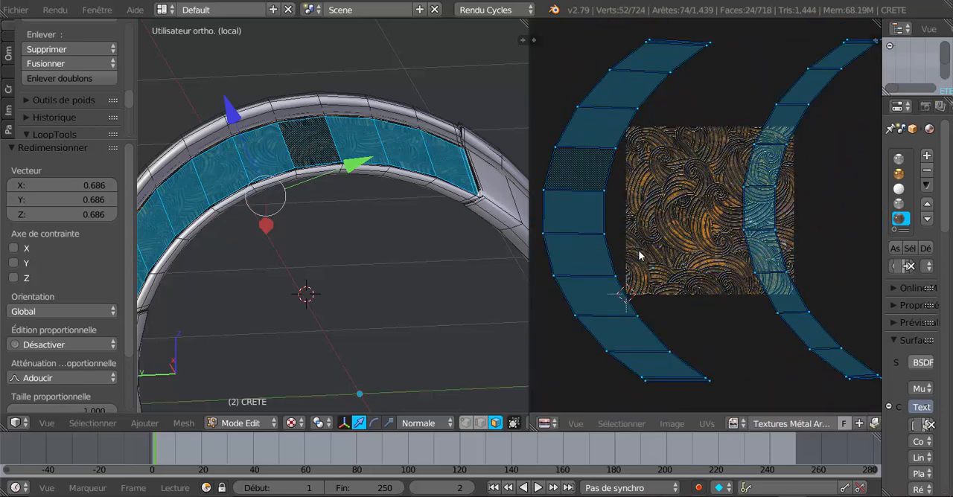
Step: Scale the UV islands down by 0.237 inside the armour image to enlarge the engraved pattern on the crest
{"action": "key", "text": "s"}
{"action": "left_click", "coordinate": [715, 242]}
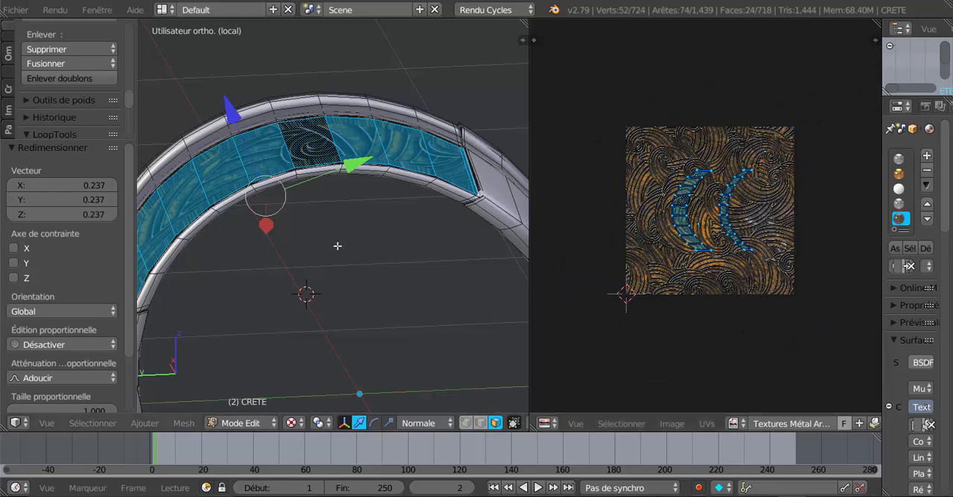
{"action": "scroll", "coordinate": [280, 233], "scroll_direction": "up", "scroll_amount": 2}
Step: Try rotating the shrunken UV islands, and scale them up by 8.118 to make the engraving much finer
{"action": "key", "text": "r"}
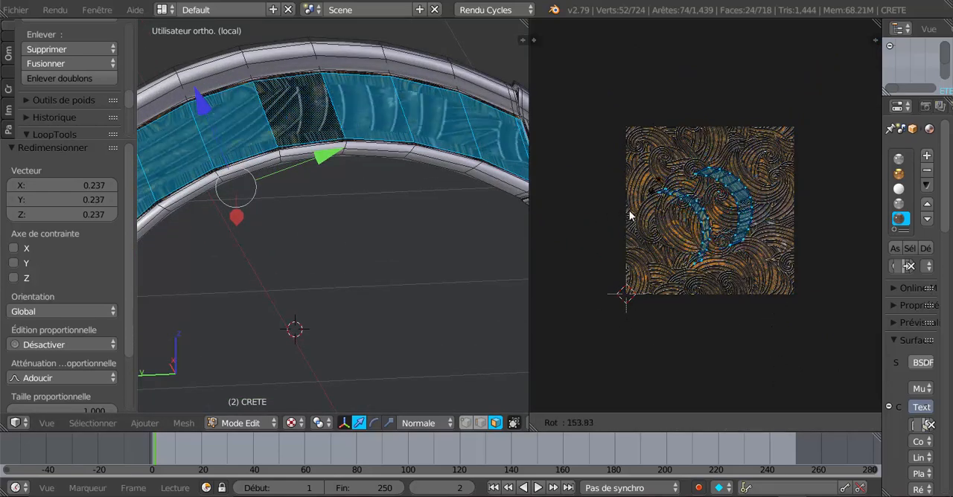
{"action": "left_click", "coordinate": [677, 285]}
{"action": "scroll", "coordinate": [715, 256], "scroll_direction": "down", "scroll_amount": 4}
{"action": "key", "text": "s"}
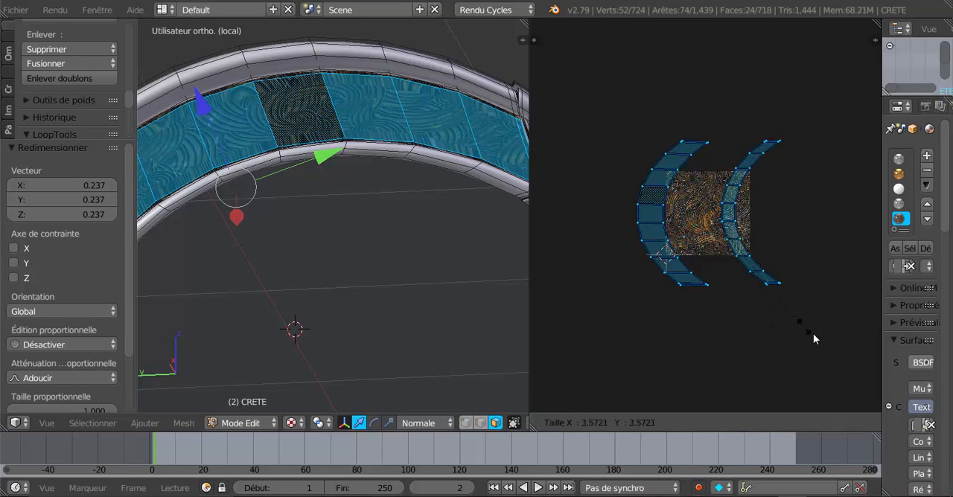
{"action": "left_click", "coordinate": [570, 69]}
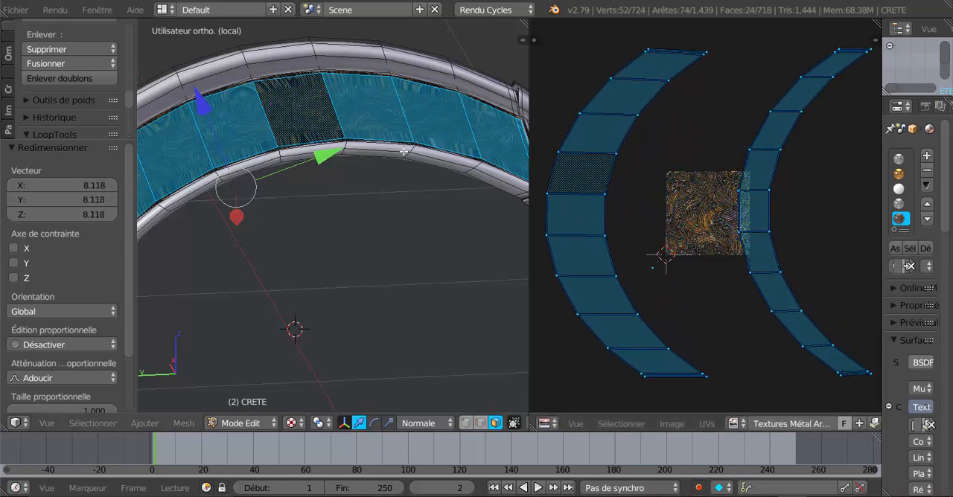
Step: Examine the engraved pattern and its edges along the crest's side face in Object Mode, and return to Edit Mode
{"action": "middle_click_drag", "start_coordinate": [285, 196], "coordinate": [253, 187]}
{"action": "scroll", "coordinate": [256, 184], "scroll_direction": "up", "scroll_amount": 2}
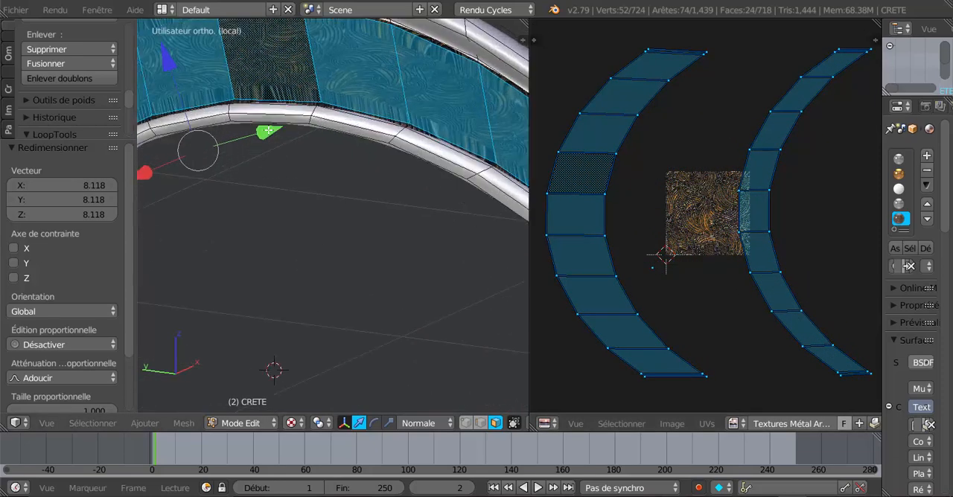
{"action": "middle_click_drag", "start_coordinate": [286, 118], "coordinate": [299, 115]}
{"action": "scroll", "coordinate": [299, 116], "scroll_direction": "down", "scroll_amount": 3}
{"action": "key", "text": "Tab"}
{"action": "scroll", "coordinate": [304, 110], "scroll_direction": "up", "scroll_amount": 3}
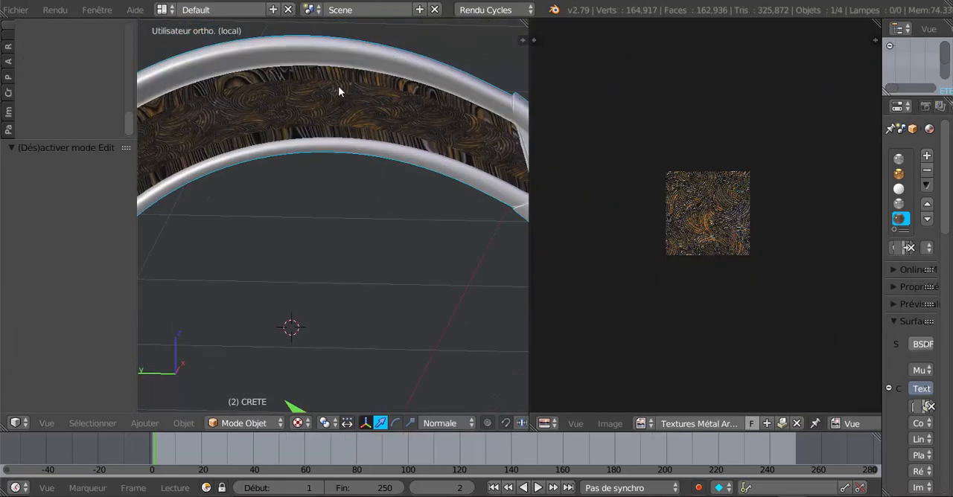
{"action": "key", "text": "Tab"}
{"action": "middle_click_drag", "start_coordinate": [374, 104], "coordinate": [419, 148]}
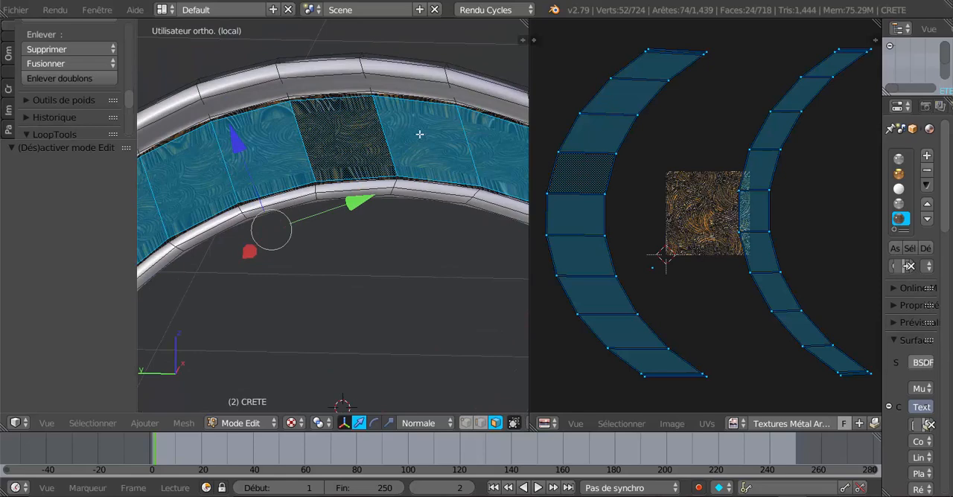
Step: Undo the last enlargement of the UV islands
{"action": "key", "text": "ctrl+z"}
{"action": "key", "text": "ctrl+z"}
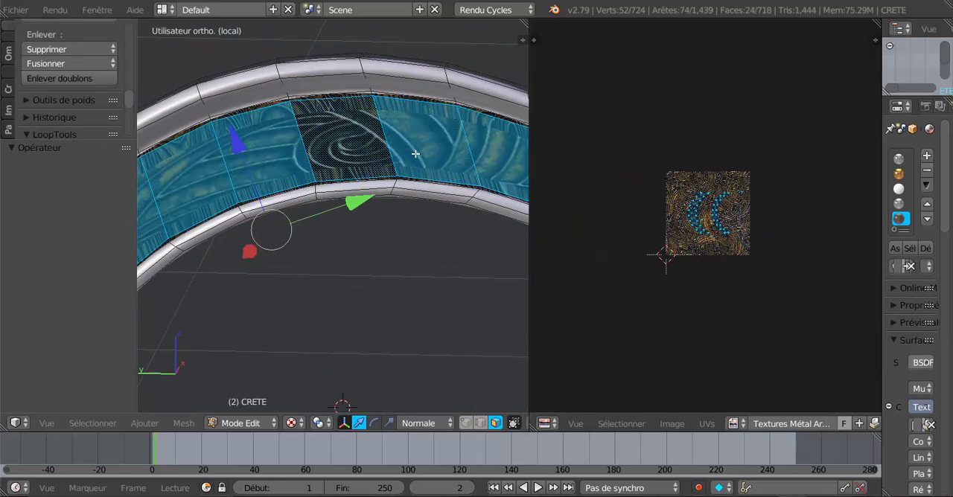
Step: Redo the enlargement of the UV islands, and check the finer engraving on the crest in Object Mode with a wider 3D view
{"action": "key", "text": "ctrl+shift+z"}
{"action": "middle_click_drag", "start_coordinate": [404, 146], "coordinate": [326, 145]}
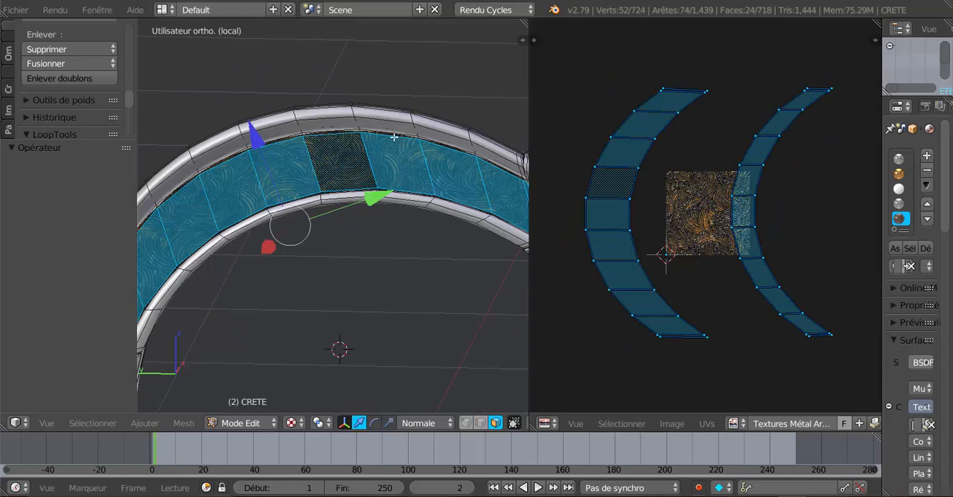
{"action": "key", "text": "Tab"}
{"action": "middle_click_drag", "start_coordinate": [356, 195], "coordinate": [377, 198]}
{"action": "left_click_drag", "start_coordinate": [529, 146], "coordinate": [648, 138]}
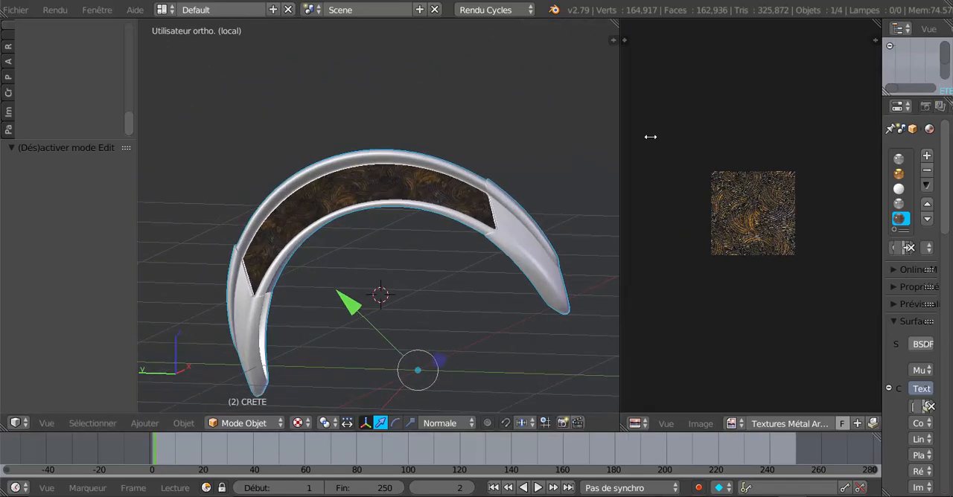
{"action": "scroll", "coordinate": [372, 238], "scroll_direction": "up", "scroll_amount": 5}
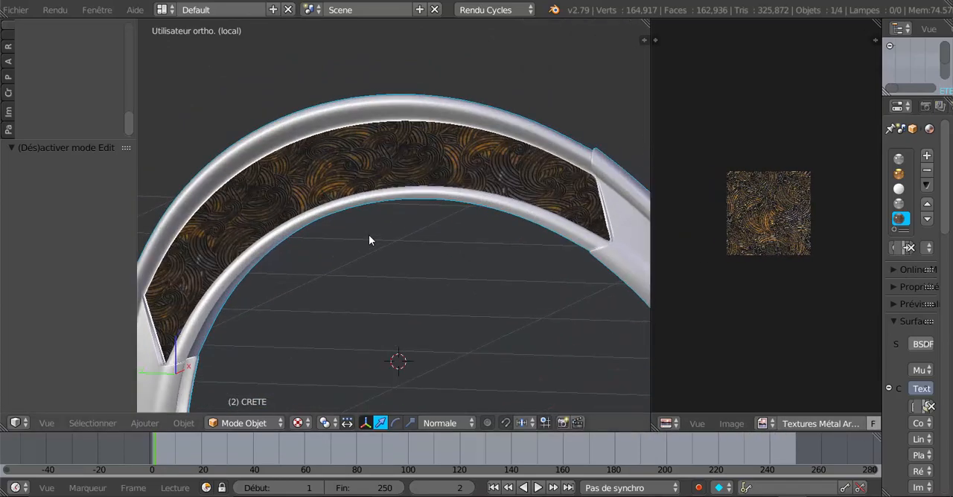
Step: Switch the 3D view to Rendered shading and examine the engraved side faces and metal rims on both sides of the crest
{"action": "left_click", "coordinate": [258, 424]}
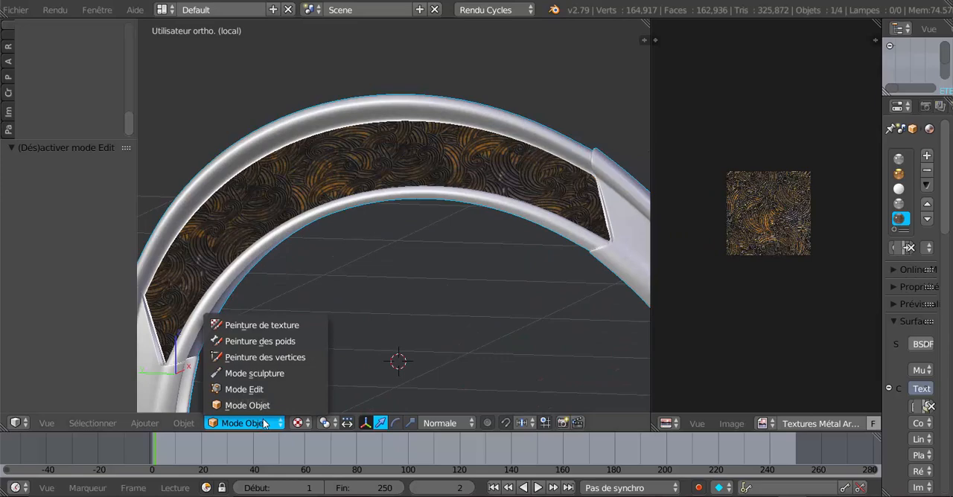
{"action": "left_click", "coordinate": [297, 422]}
{"action": "left_click", "coordinate": [318, 323]}
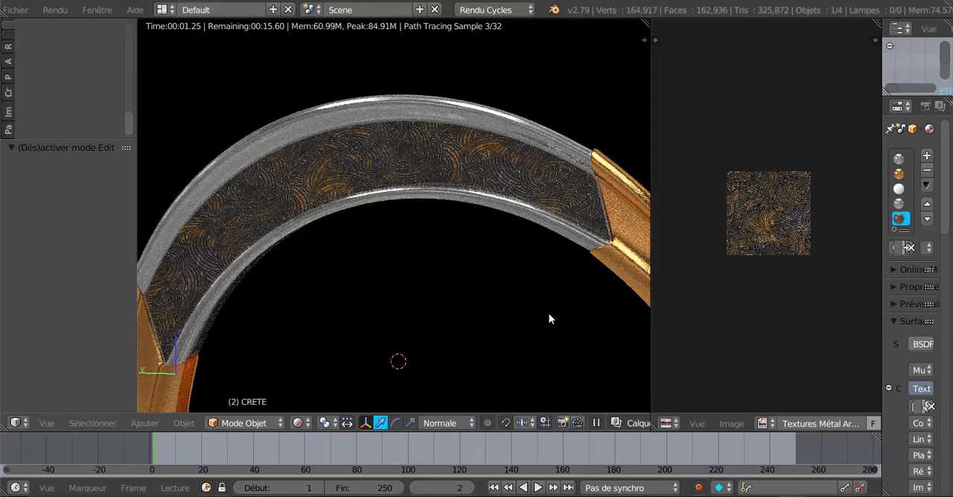
{"action": "scroll", "coordinate": [528, 310], "scroll_direction": "down", "scroll_amount": 2}
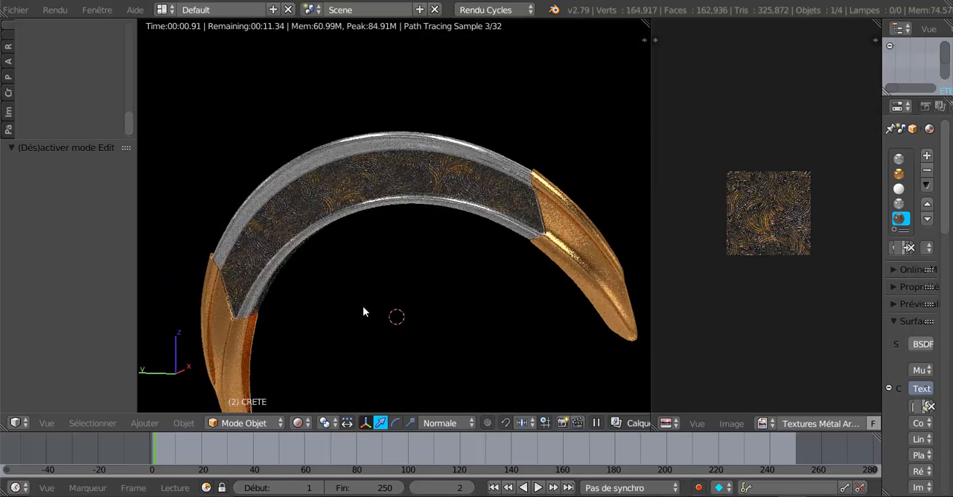
{"action": "middle_click_drag", "start_coordinate": [363, 307], "coordinate": [288, 221]}
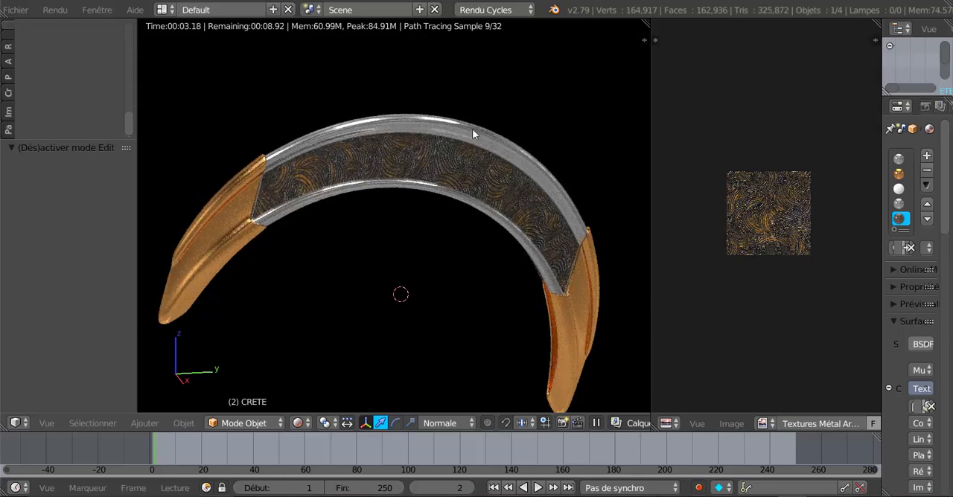
{"action": "middle_click_drag", "start_coordinate": [266, 276], "coordinate": [569, 210]}
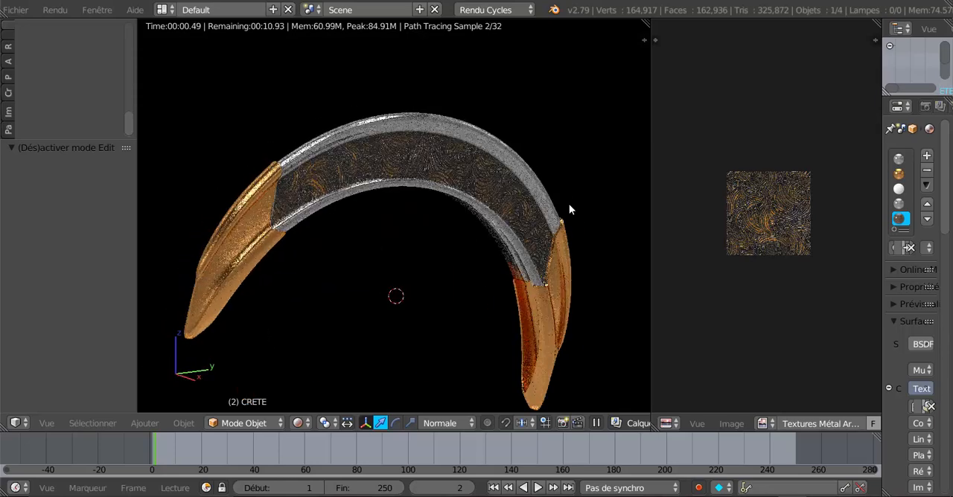
{"action": "left_click_drag", "start_coordinate": [649, 140], "coordinate": [724, 156]}
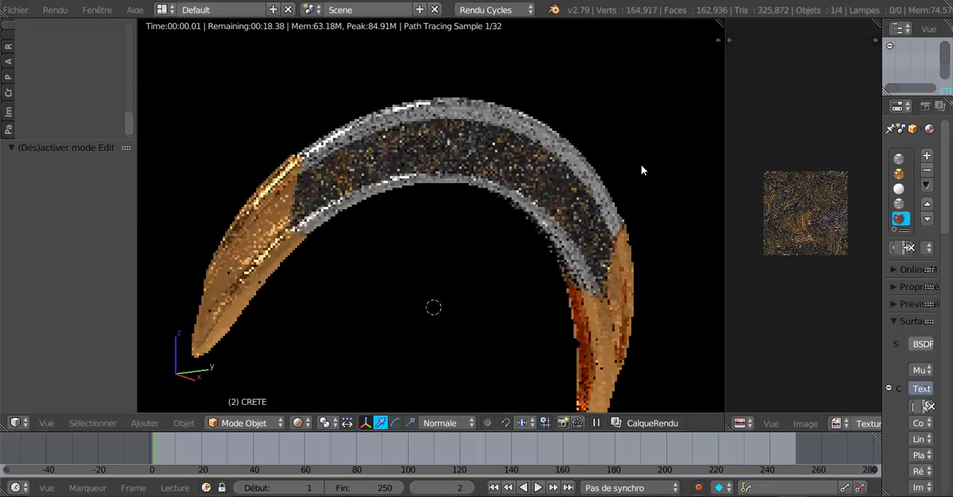
{"action": "middle_click_drag", "start_coordinate": [641, 164], "coordinate": [523, 128]}
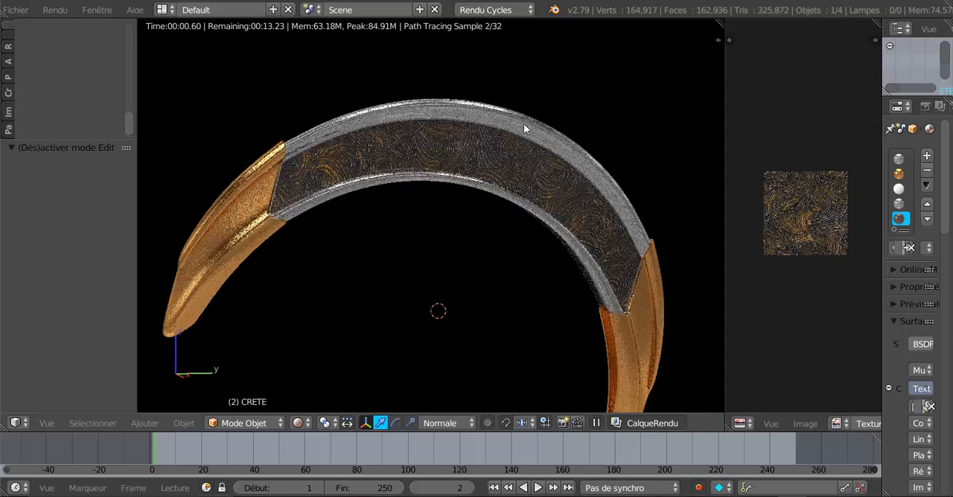
{"action": "mouse_move", "coordinate": [384, 212]}
{"action": "middle_mouse_down"}
{"action": "mouse_move", "coordinate": [419, 214]}
{"action": "mouse_move", "coordinate": [408, 219]}
{"action": "mouse_move", "coordinate": [395, 198]}
{"action": "middle_mouse_up"}
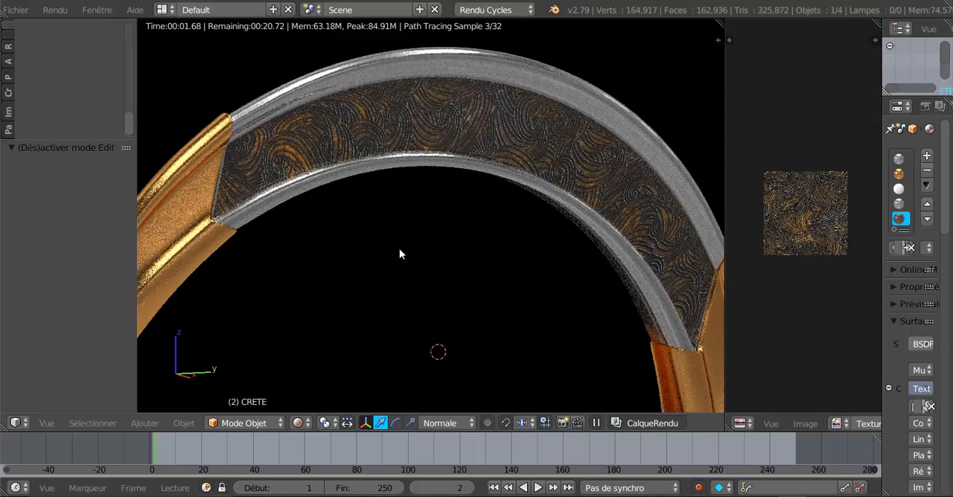
Step: Return the crest to Edit Mode and set the 3D view to Solid shading
{"action": "key", "text": "Tab"}
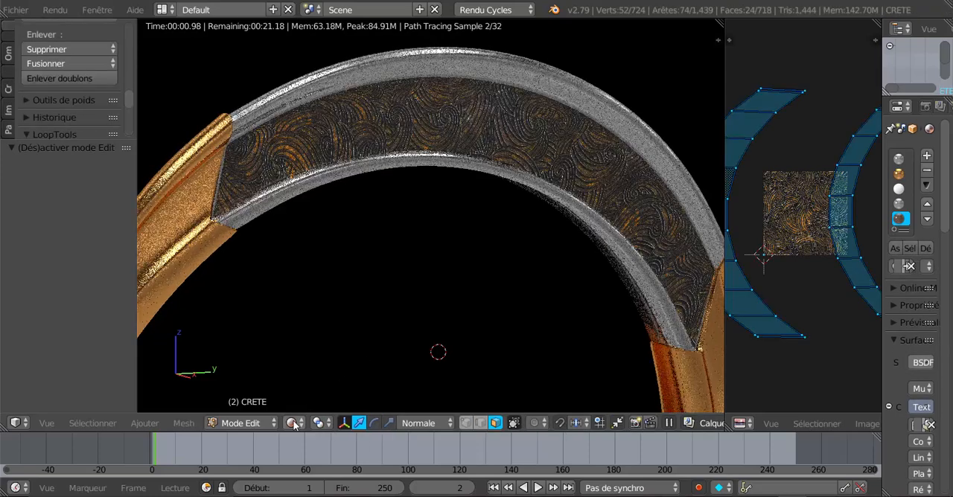
{"action": "left_click", "coordinate": [293, 422]}
{"action": "left_click", "coordinate": [303, 372]}
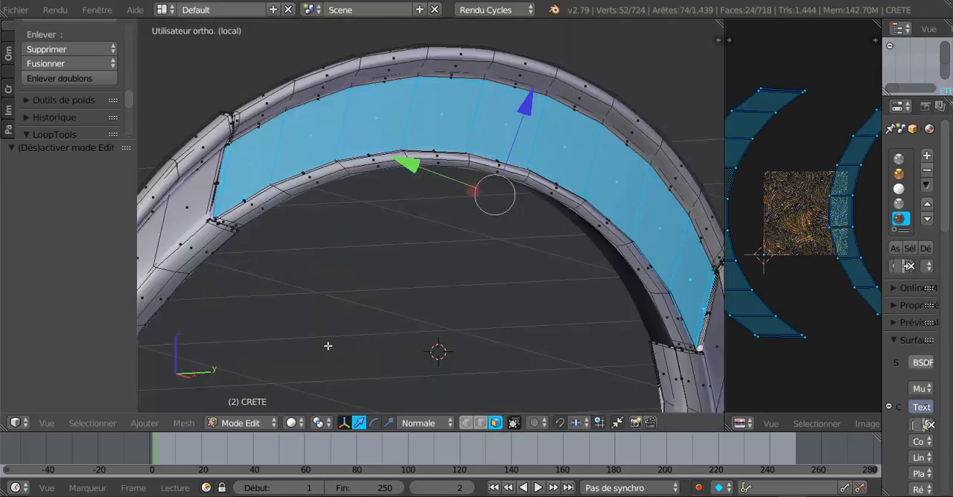
{"action": "middle_click_drag", "start_coordinate": [439, 285], "coordinate": [410, 349], "text": "shift"}
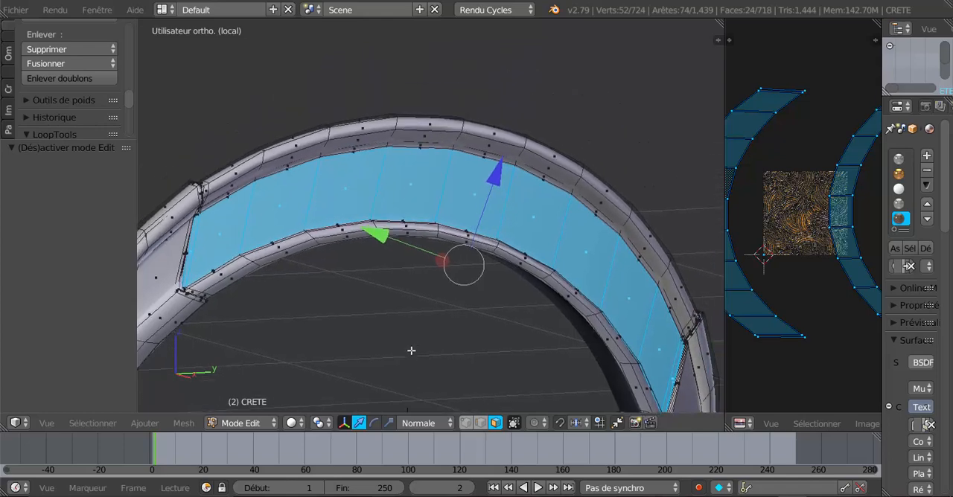
Step: Select the face loops along the crest's upper outer rim on both sides, replacing the side-face selection
{"action": "right_click", "coordinate": [527, 142], "text": "alt"}
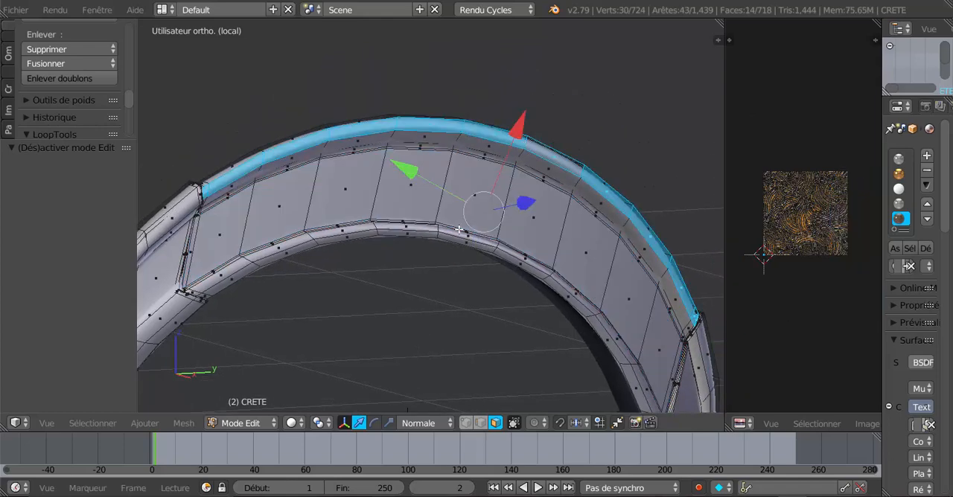
{"action": "middle_click_drag", "start_coordinate": [571, 257], "coordinate": [360, 288]}
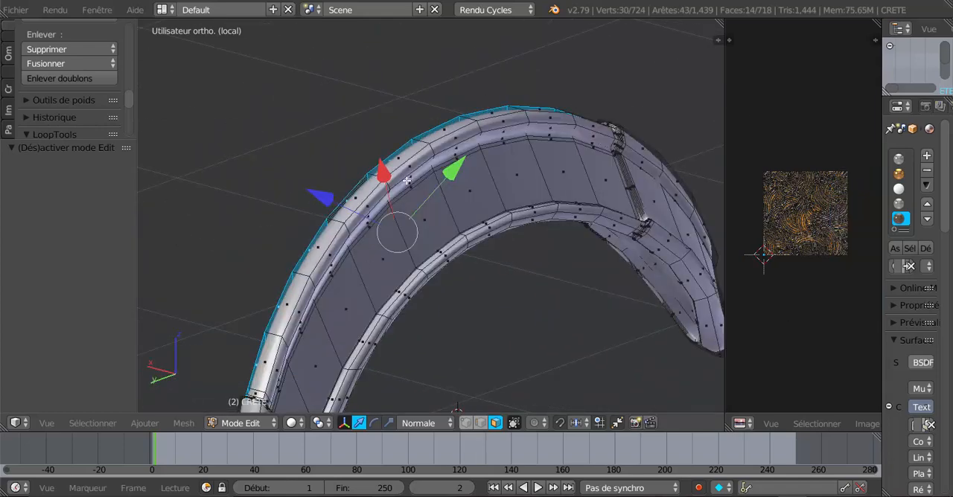
{"action": "right_click", "coordinate": [431, 147], "text": "alt+shift"}
{"action": "middle_click_drag", "start_coordinate": [421, 258], "coordinate": [613, 253]}
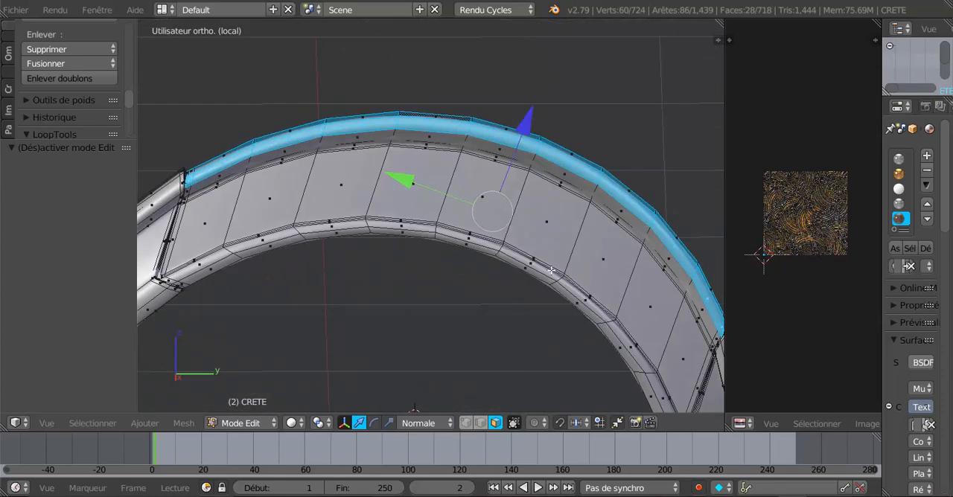
Step: Add the face loops along the crest's lower inner rim on both sides to the selection
{"action": "middle_click_drag", "start_coordinate": [522, 296], "coordinate": [574, 249], "text": "shift"}
{"action": "scroll", "coordinate": [574, 249], "scroll_direction": "up", "scroll_amount": 2}
{"action": "right_click", "coordinate": [603, 200], "text": "alt+shift"}
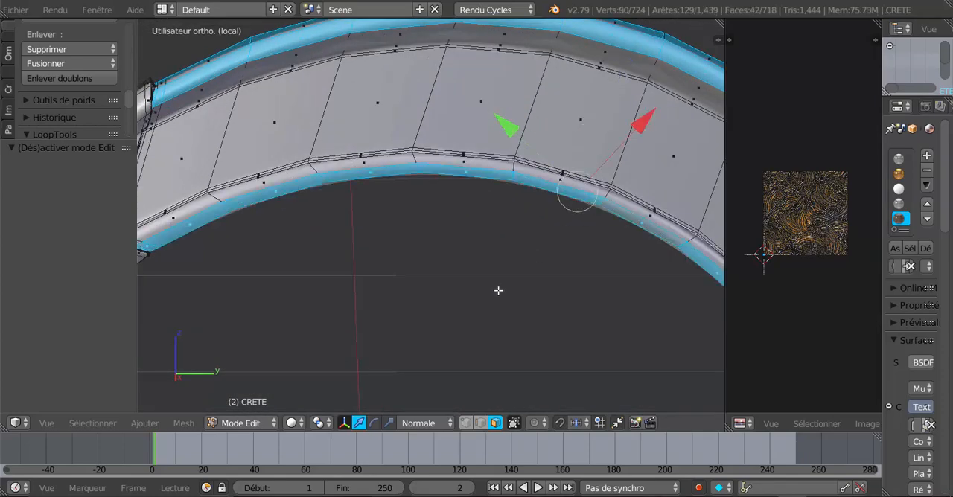
{"action": "scroll", "coordinate": [498, 292], "scroll_direction": "down", "scroll_amount": 3}
{"action": "mouse_move", "coordinate": [601, 289]}
{"action": "middle_mouse_down"}
{"action": "mouse_move", "coordinate": [599, 256]}
{"action": "mouse_move", "coordinate": [616, 215]}
{"action": "mouse_move", "coordinate": [565, 239]}
{"action": "mouse_move", "coordinate": [389, 278]}
{"action": "mouse_move", "coordinate": [334, 280]}
{"action": "mouse_move", "coordinate": [602, 292]}
{"action": "middle_mouse_up"}
{"action": "scroll", "coordinate": [554, 251], "scroll_direction": "up", "scroll_amount": 3}
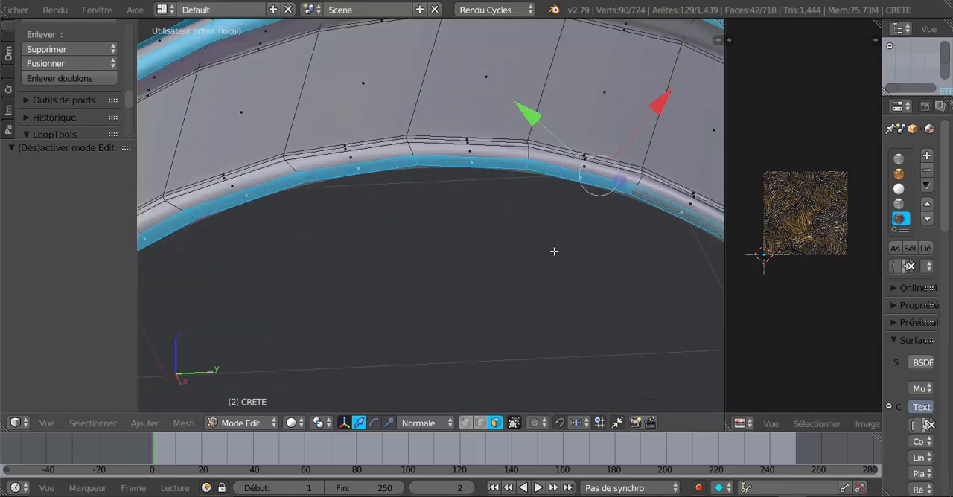
{"action": "middle_click_drag", "start_coordinate": [526, 170], "coordinate": [434, 271]}
{"action": "scroll", "coordinate": [417, 264], "scroll_direction": "up", "scroll_amount": 4}
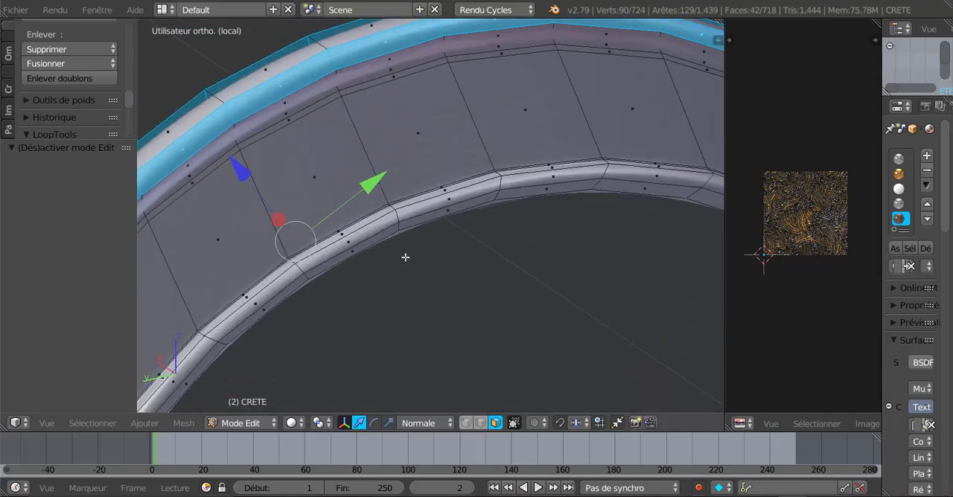
{"action": "right_click", "coordinate": [378, 213], "text": "alt+shift"}
{"action": "scroll", "coordinate": [378, 216], "scroll_direction": "down", "scroll_amount": 6}
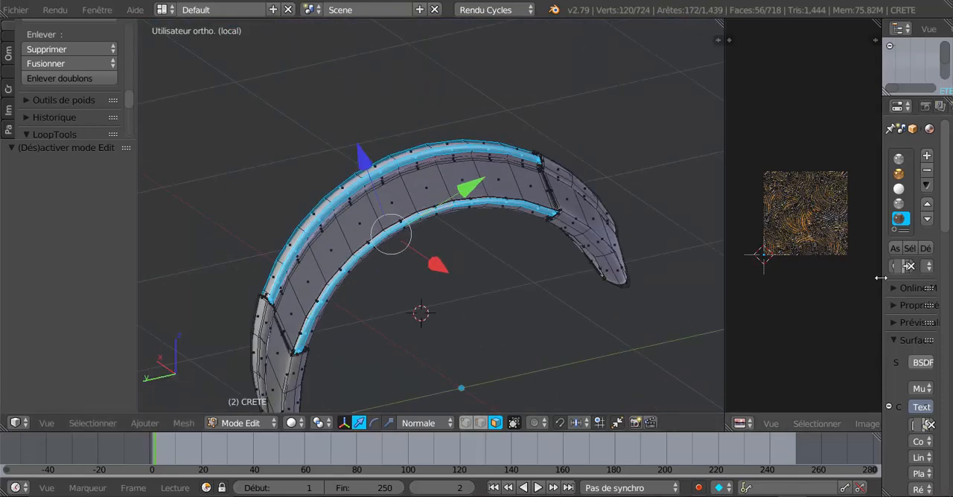
Step: Widen the material properties area and show the preview of Matériau.001
{"action": "left_click_drag", "start_coordinate": [879, 278], "coordinate": [661, 280]}
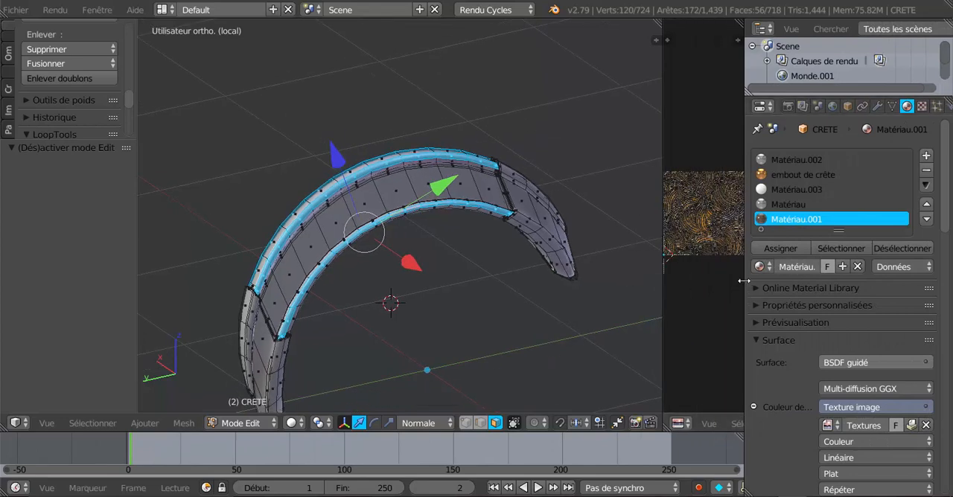
{"action": "left_click_drag", "start_coordinate": [735, 281], "coordinate": [683, 283]}
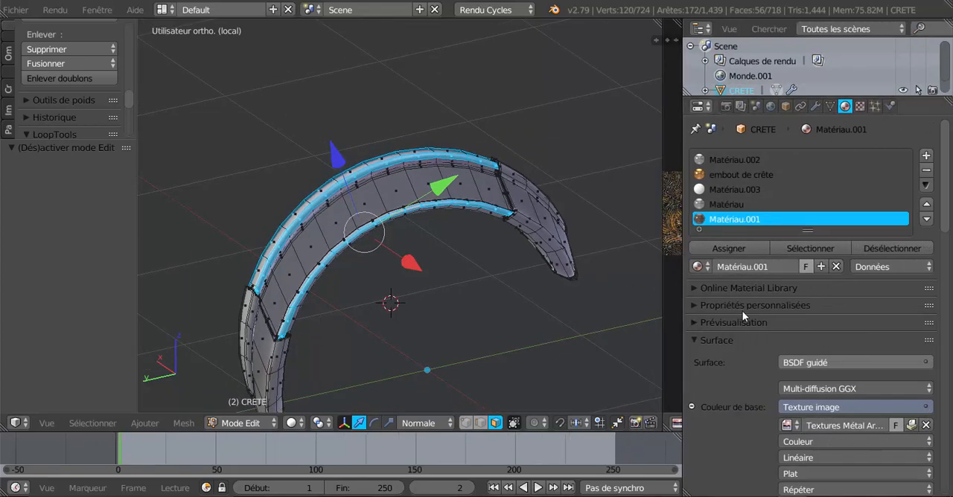
{"action": "scroll", "coordinate": [742, 312], "scroll_direction": "down", "scroll_amount": 3}
{"action": "left_click", "coordinate": [693, 251]}
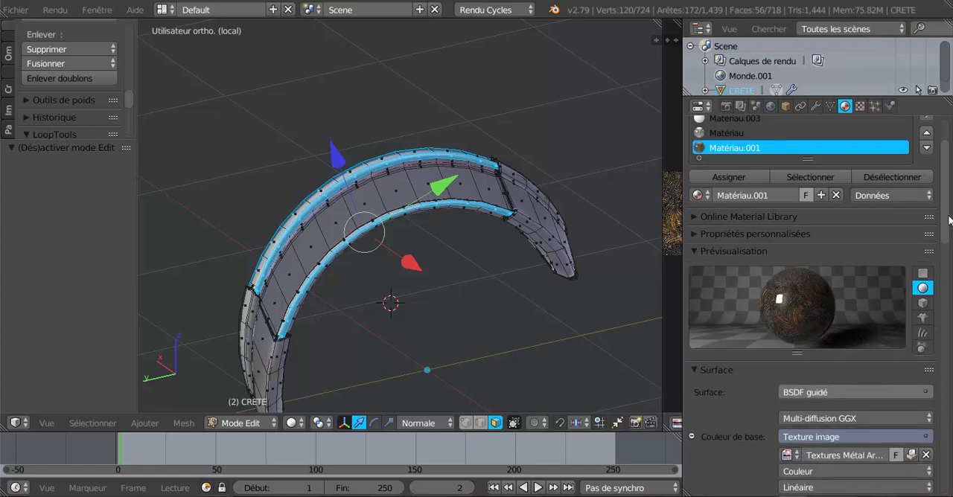
{"action": "scroll", "coordinate": [856, 223], "scroll_direction": "down", "scroll_amount": 4}
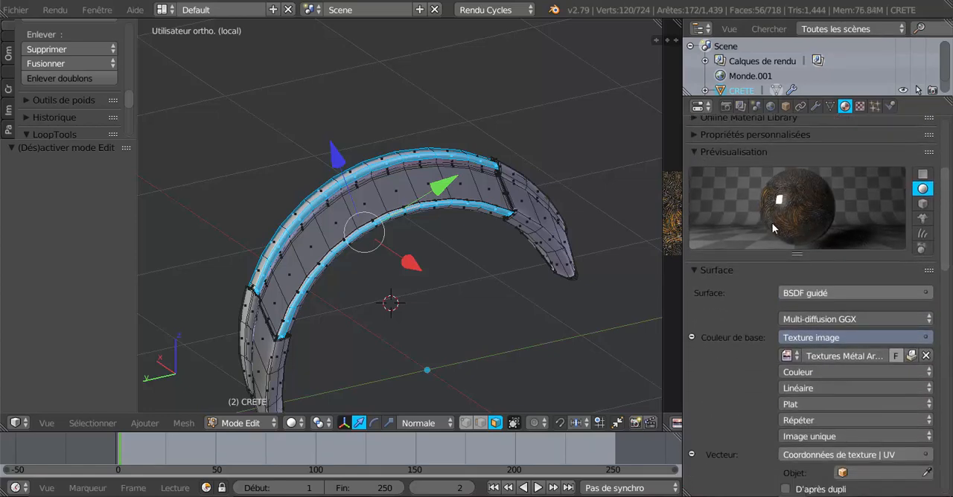
Step: Add a face of the gold end cap to the selection and assign its material, embout de crête, to all selected rim faces
{"action": "middle_click_drag", "start_coordinate": [549, 317], "coordinate": [508, 302]}
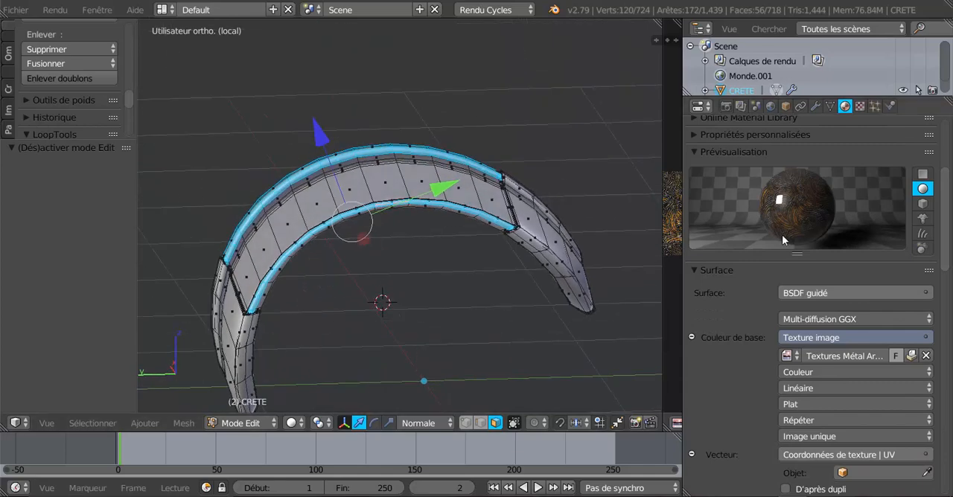
{"action": "scroll", "coordinate": [518, 317], "scroll_direction": "up", "scroll_amount": 1}
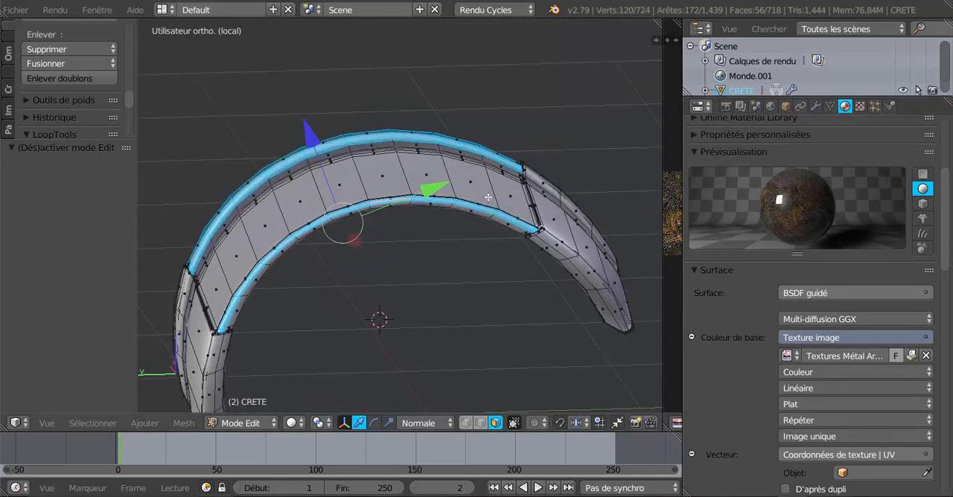
{"action": "middle_click_drag", "start_coordinate": [616, 290], "coordinate": [499, 285]}
{"action": "scroll", "coordinate": [513, 308], "scroll_direction": "up", "scroll_amount": 2}
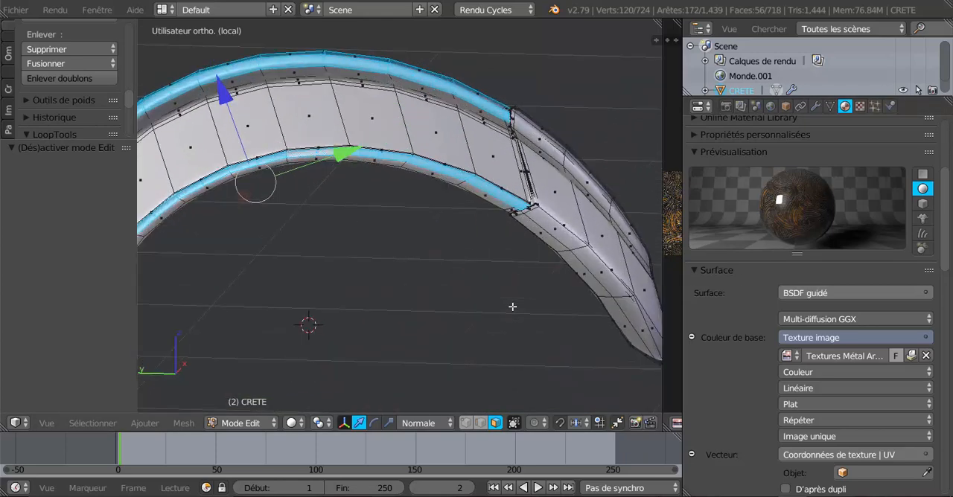
{"action": "scroll", "coordinate": [513, 307], "scroll_direction": "down", "scroll_amount": 2}
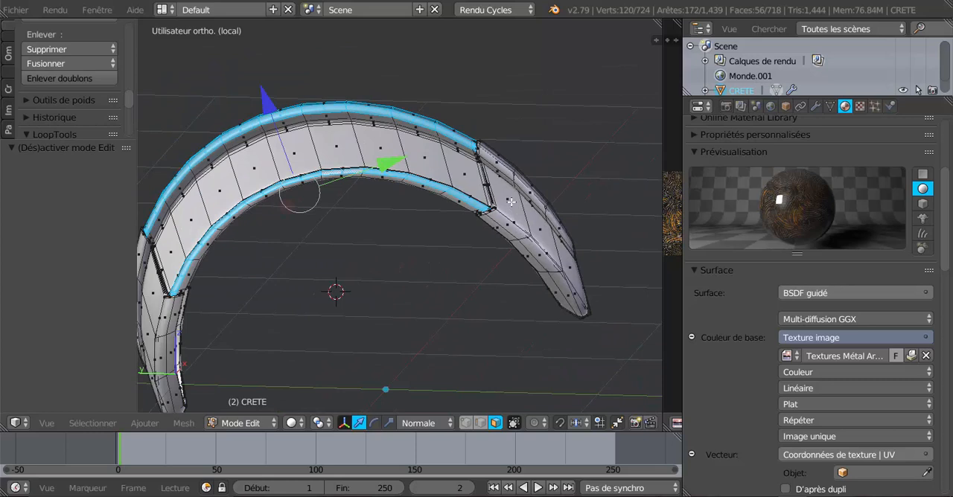
{"action": "right_click", "coordinate": [511, 202], "text": "shift"}
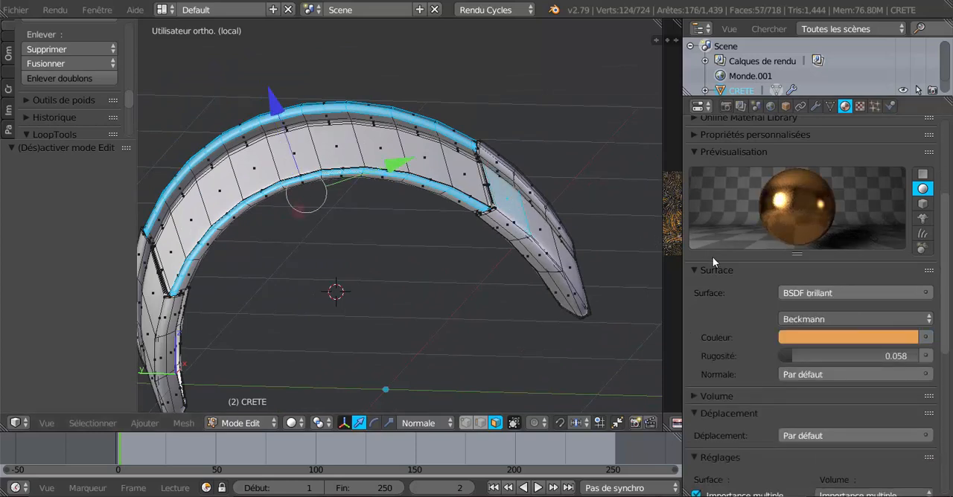
{"action": "scroll", "coordinate": [714, 259], "scroll_direction": "up", "scroll_amount": 3}
{"action": "left_click", "coordinate": [726, 150]}
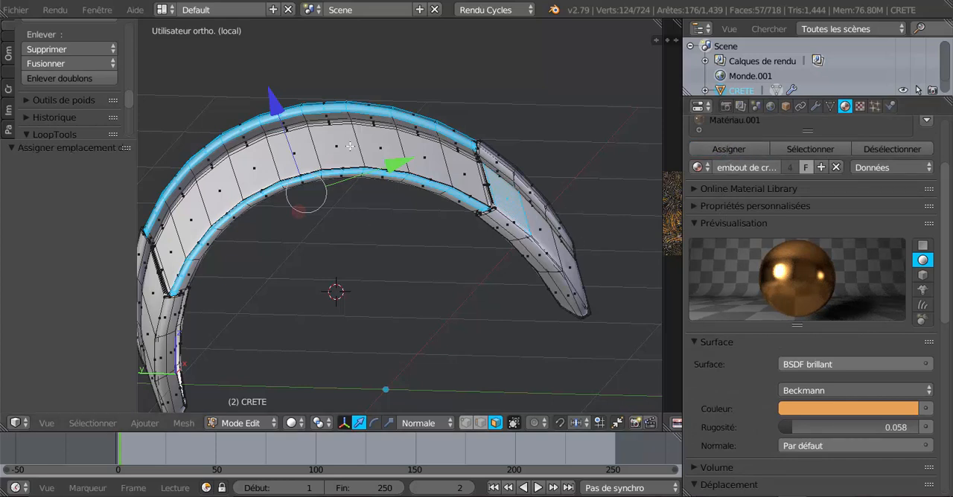
Step: Switch the 3D view to Rendered shading and examine the gold rims around the engraved faces from both sides
{"action": "left_click", "coordinate": [291, 423]}
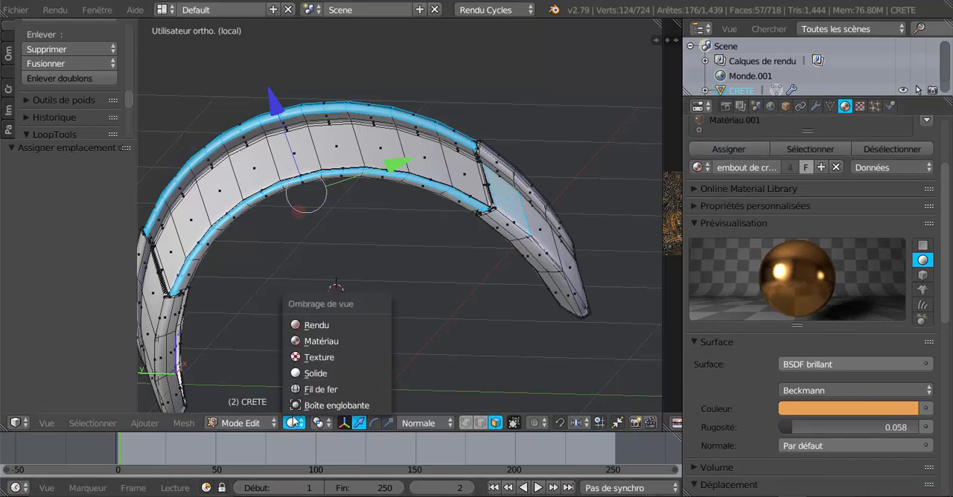
{"action": "left_click", "coordinate": [308, 328]}
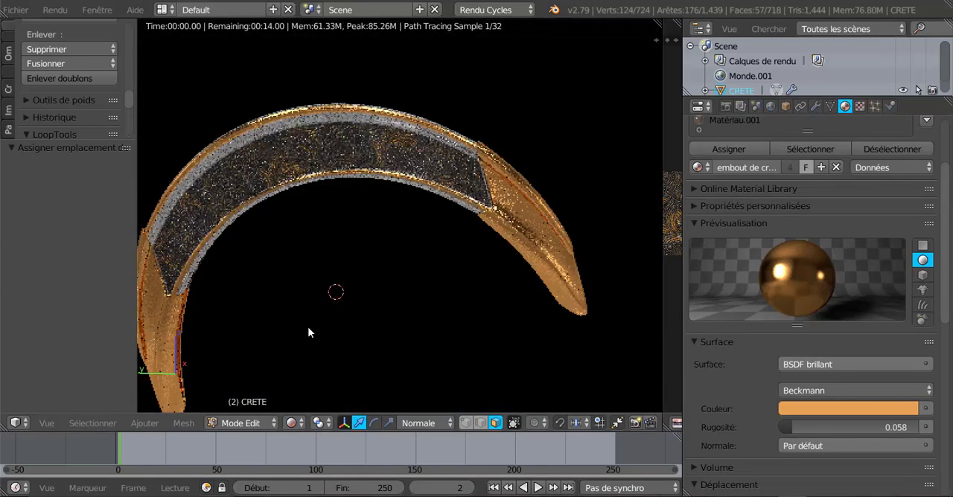
{"action": "middle_click_drag", "start_coordinate": [311, 327], "coordinate": [585, 347]}
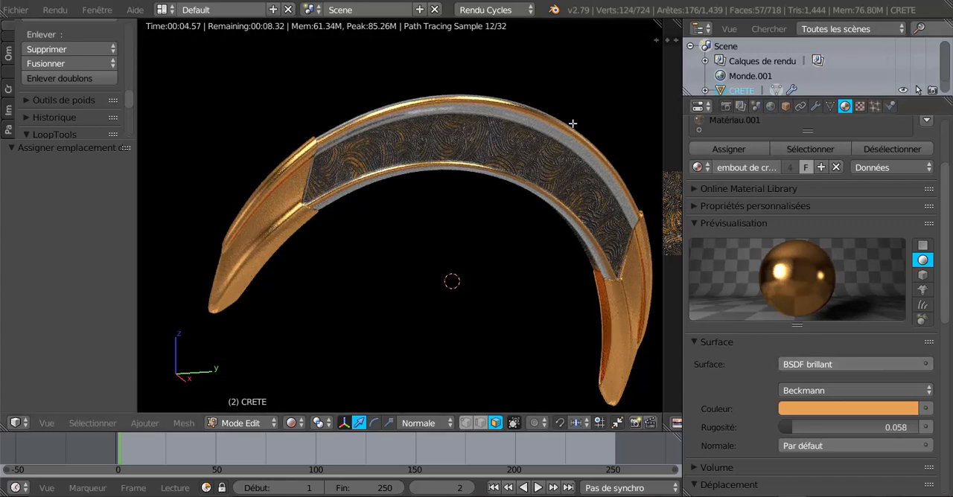
{"action": "middle_click_drag", "start_coordinate": [541, 228], "coordinate": [365, 259], "text": "shift"}
{"action": "scroll", "coordinate": [365, 248], "scroll_direction": "up", "scroll_amount": 2}
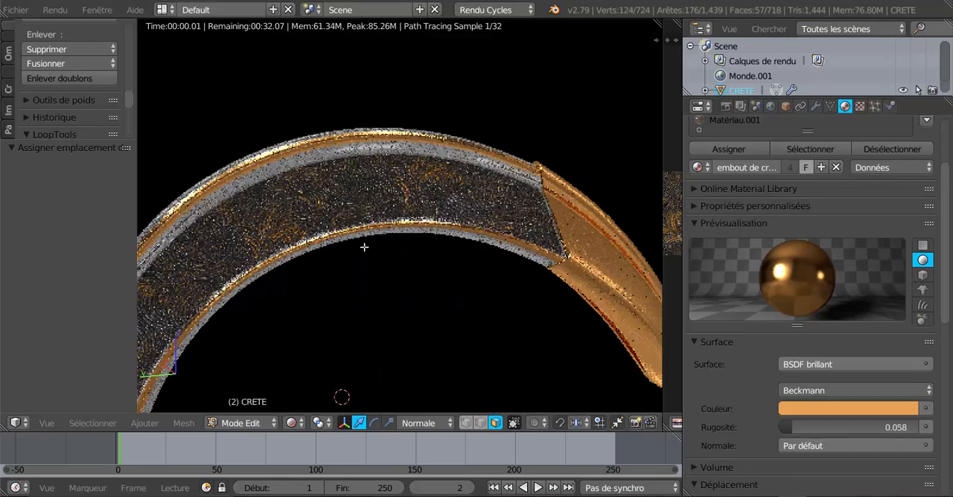
Step: Try a roughness of 0.308 on the gold embout de crête material, then lower it to 0.054
{"action": "scroll", "coordinate": [389, 242], "scroll_direction": "down", "scroll_amount": 4}
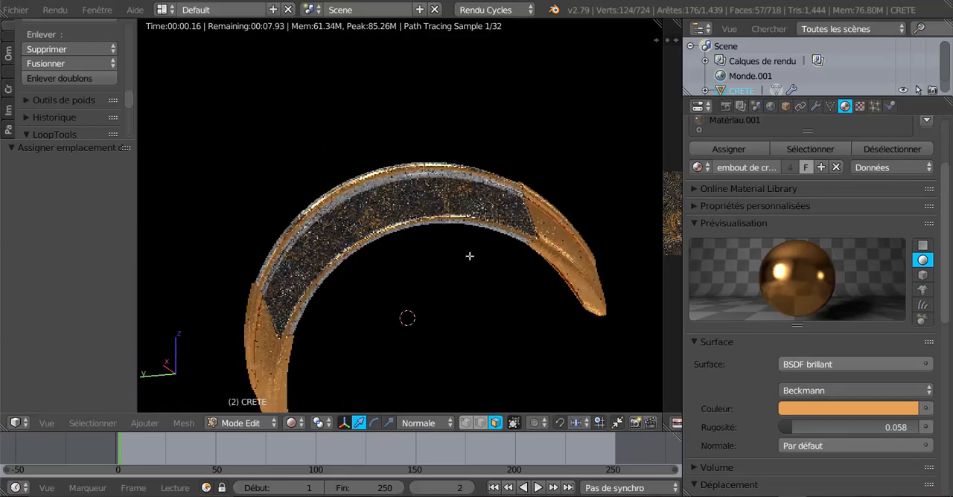
{"action": "middle_click_drag", "start_coordinate": [515, 309], "coordinate": [517, 273]}
{"action": "scroll", "coordinate": [517, 273], "scroll_direction": "up", "scroll_amount": 1}
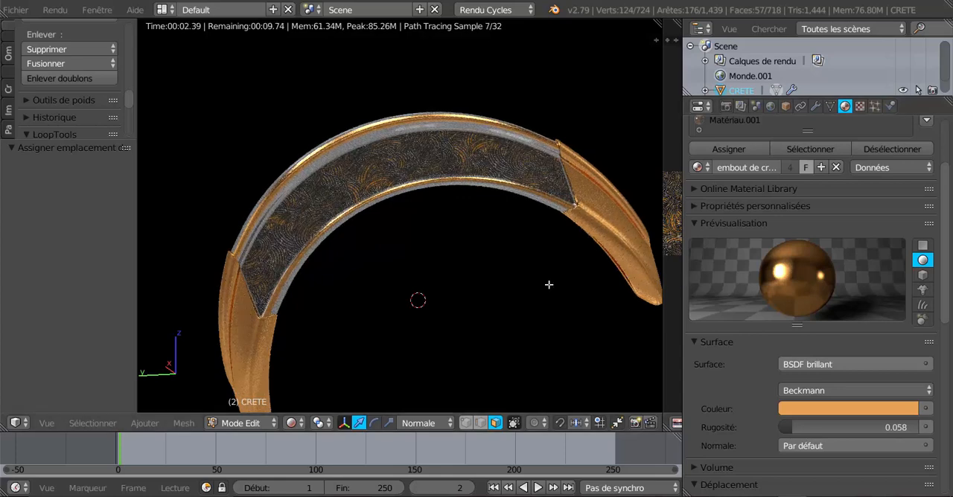
{"action": "middle_click_drag", "start_coordinate": [549, 283], "coordinate": [580, 285]}
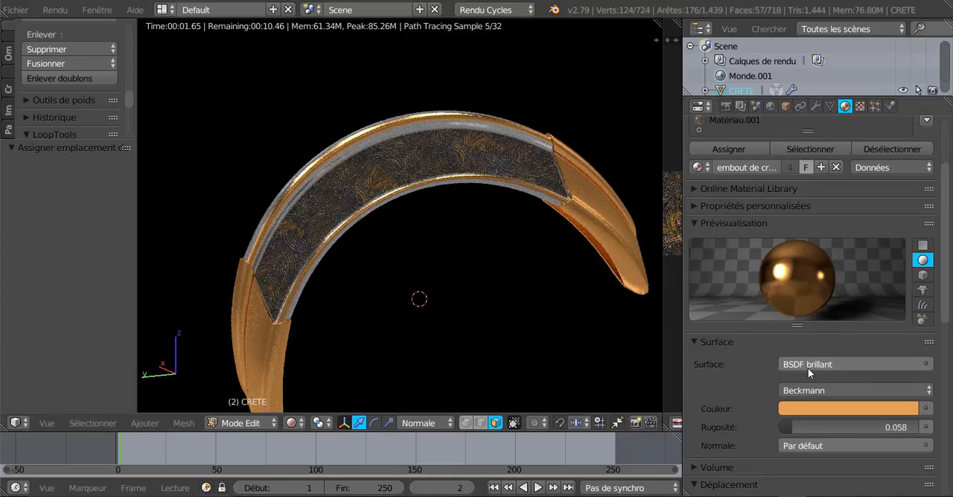
{"action": "scroll", "coordinate": [948, 298], "scroll_direction": "down", "scroll_amount": 2}
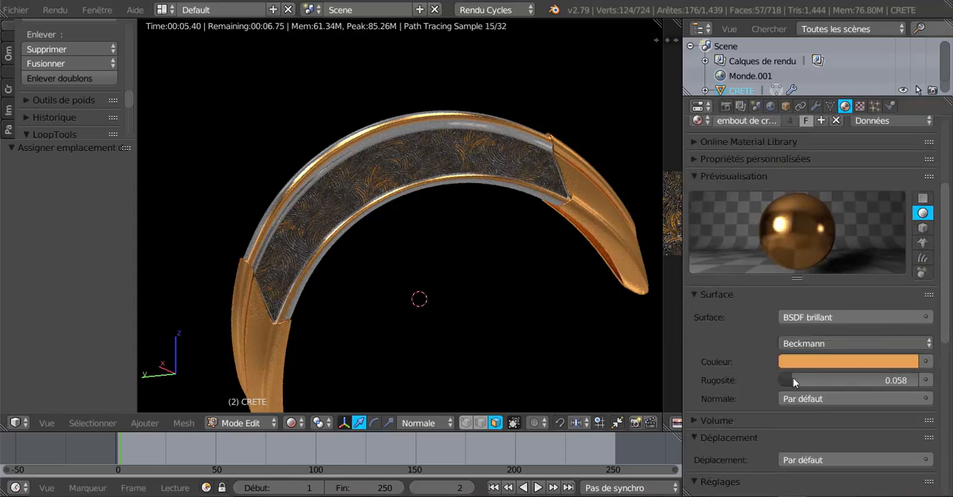
{"action": "left_click_drag", "start_coordinate": [793, 382], "coordinate": [828, 382]}
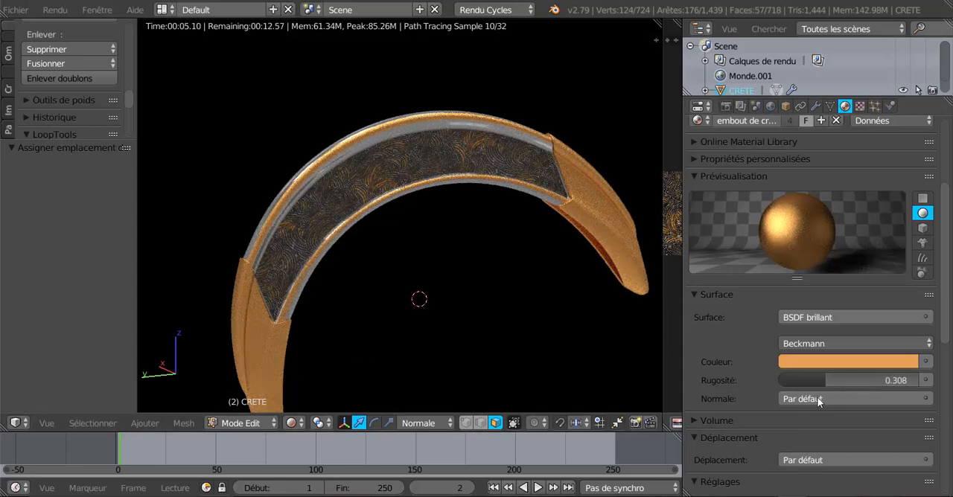
{"action": "left_click_drag", "start_coordinate": [823, 381], "coordinate": [789, 380]}
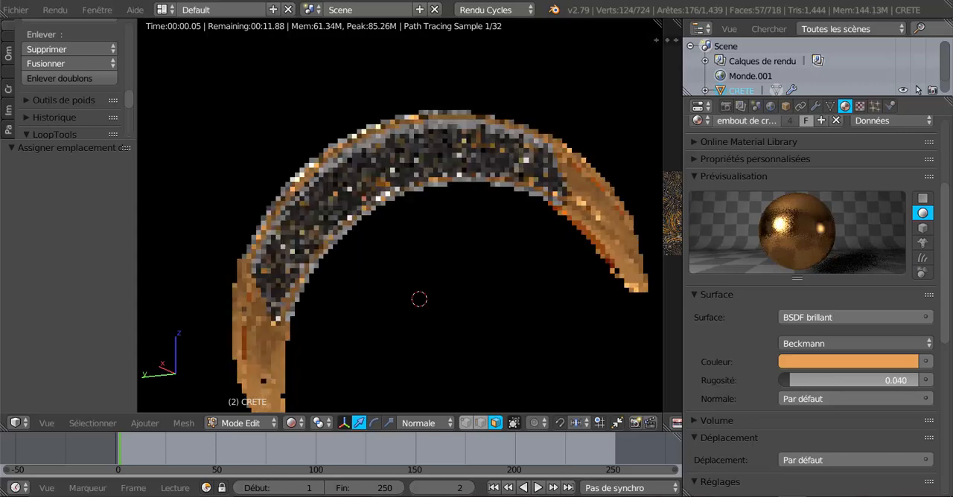
Step: Examine the rendered gold end caps and rims from the other side of the crest
{"action": "middle_click_drag", "start_coordinate": [586, 352], "coordinate": [387, 336]}
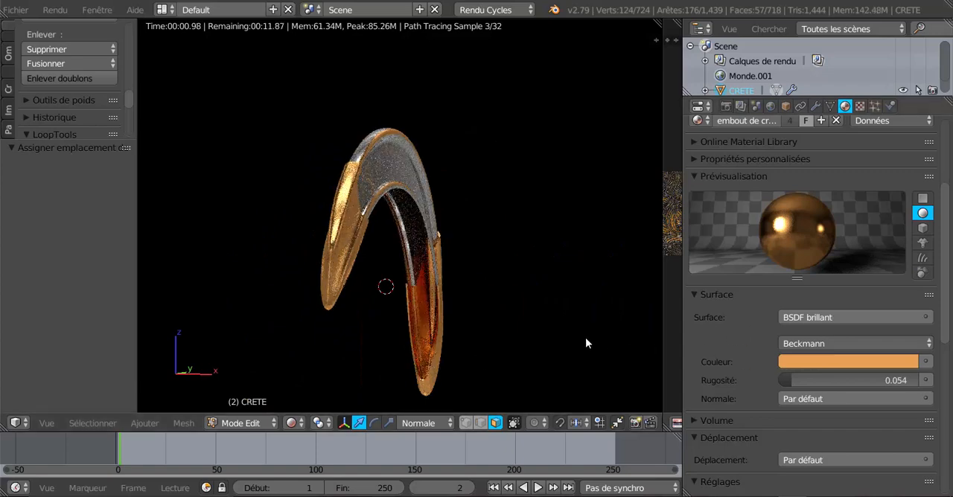
{"action": "middle_click_drag", "start_coordinate": [481, 344], "coordinate": [459, 366]}
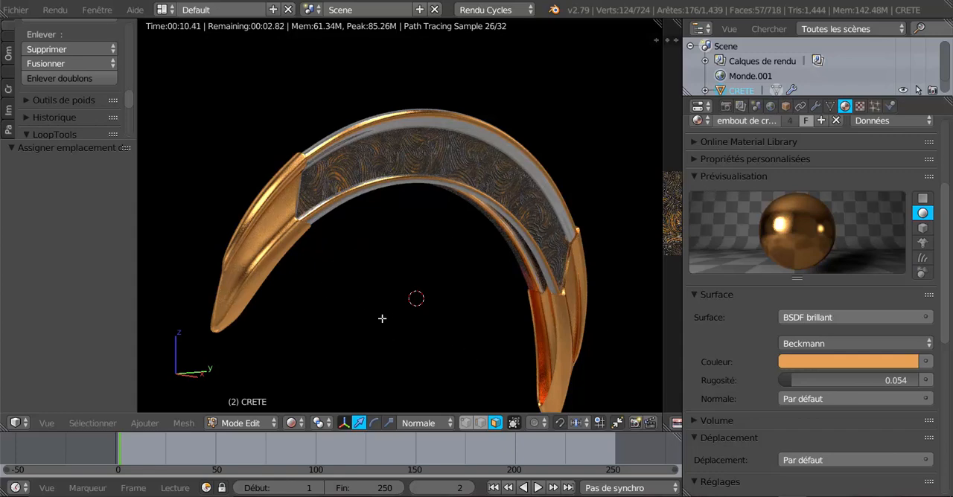
{"action": "middle_click_drag", "start_coordinate": [382, 319], "coordinate": [362, 320]}
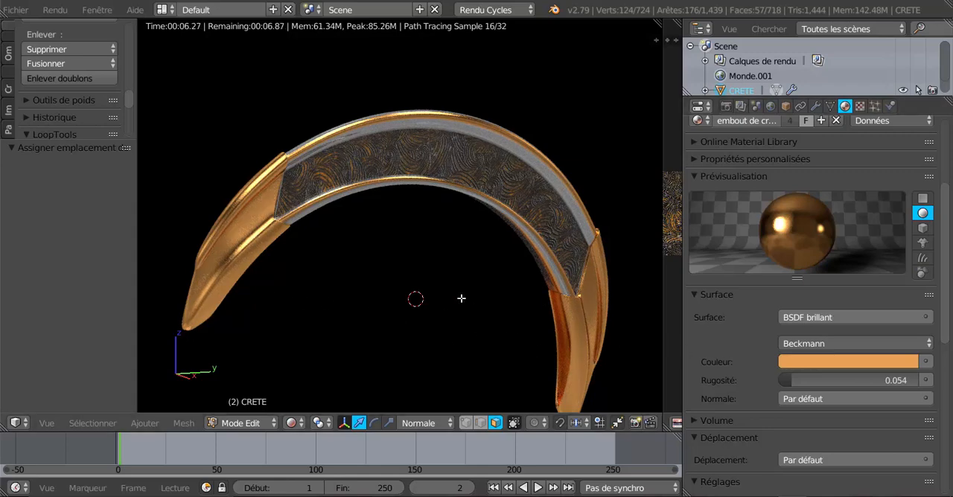
{"action": "middle_click_drag", "start_coordinate": [447, 315], "coordinate": [461, 311]}
{"action": "scroll", "coordinate": [447, 307], "scroll_direction": "up", "scroll_amount": 1}
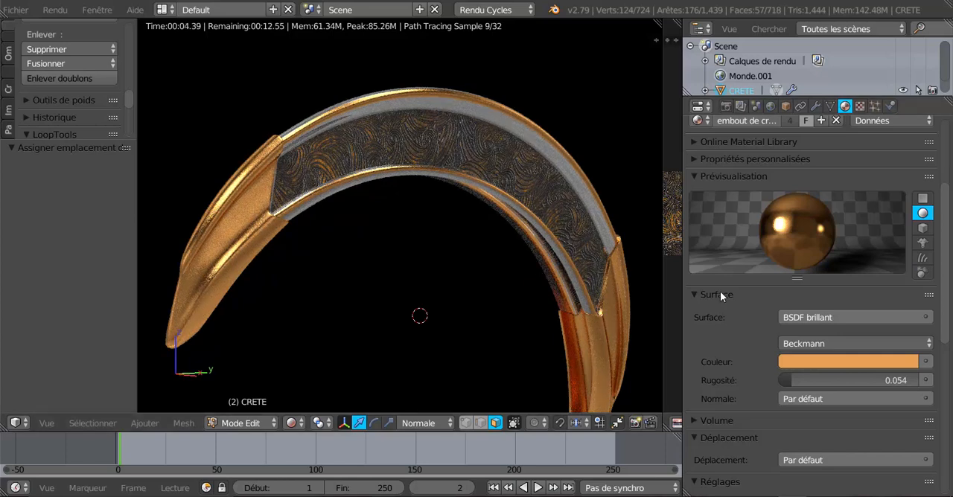
Step: Select an engraved side face to show the settings of Matériau.001, keeping the 3D view in Rendered shading
{"action": "left_click", "coordinate": [292, 423]}
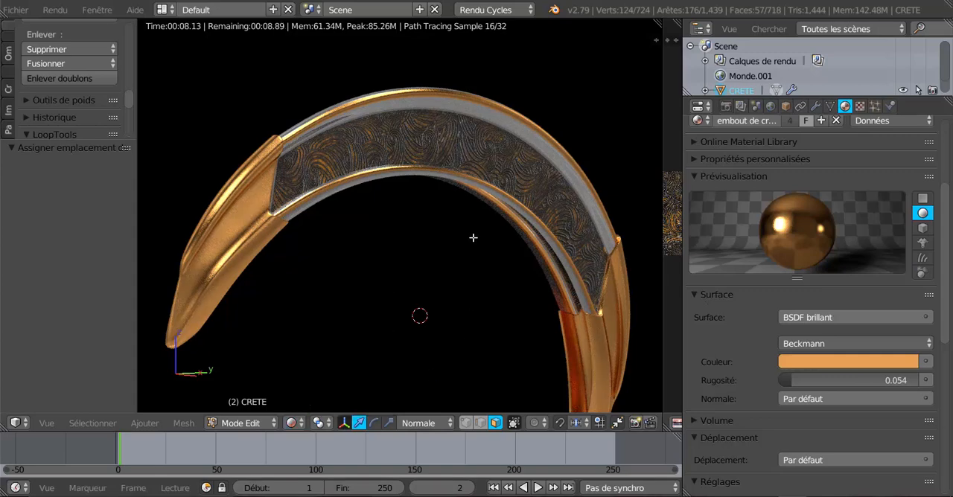
{"action": "right_click", "coordinate": [487, 151]}
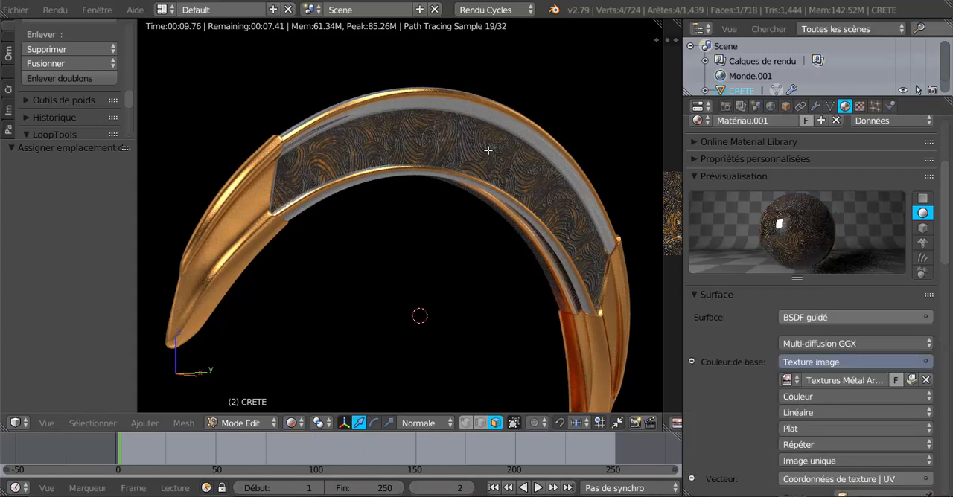
{"action": "middle_click_drag", "start_coordinate": [414, 257], "coordinate": [414, 283]}
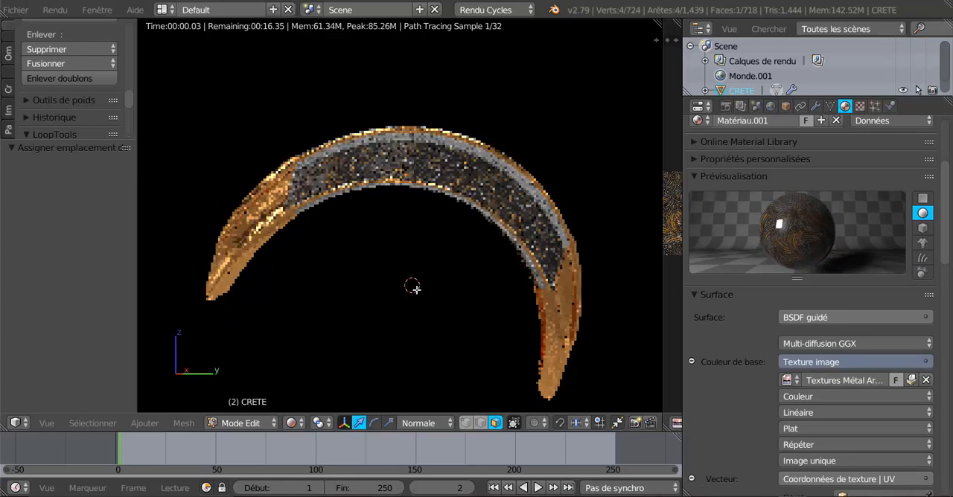
{"action": "left_click", "coordinate": [291, 423]}
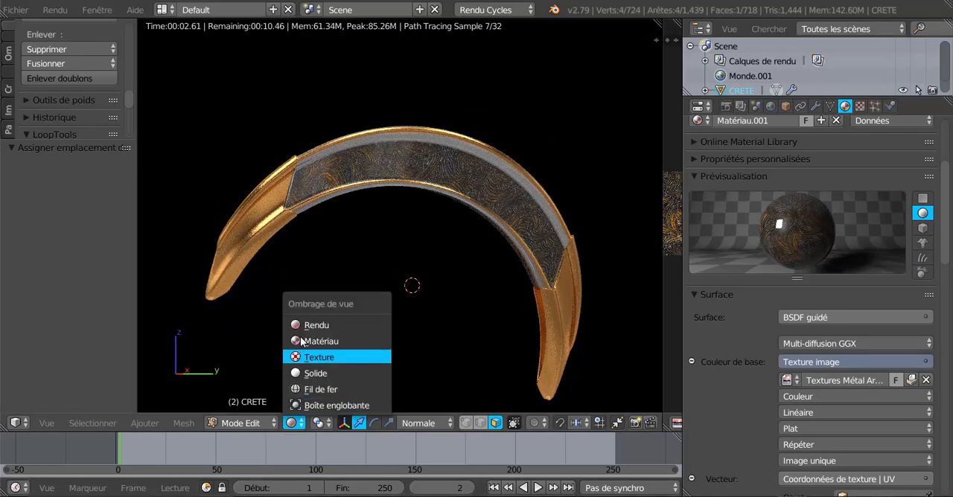
{"action": "left_click", "coordinate": [312, 323]}
{"action": "scroll", "coordinate": [489, 181], "scroll_direction": "up", "scroll_amount": 1}
{"action": "middle_click_drag", "start_coordinate": [489, 181], "coordinate": [495, 157]}
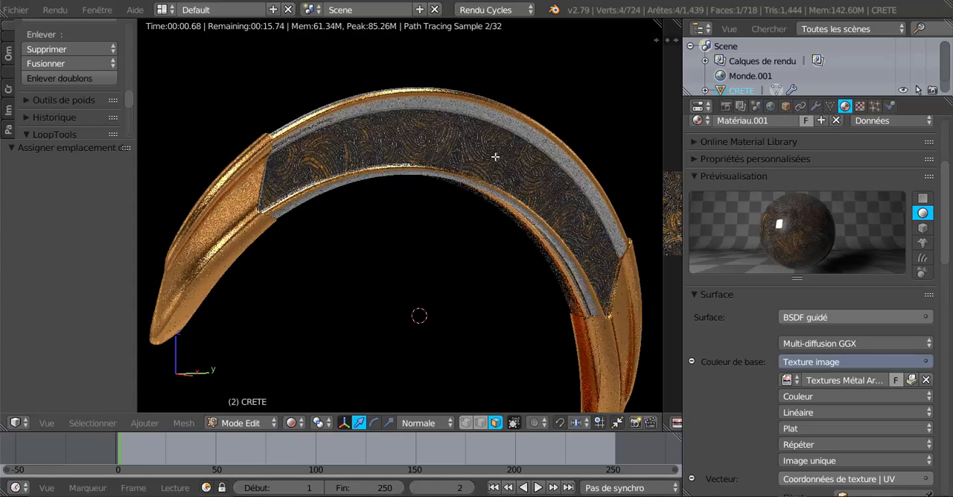
{"action": "scroll", "coordinate": [484, 119], "scroll_direction": "up", "scroll_amount": 1}
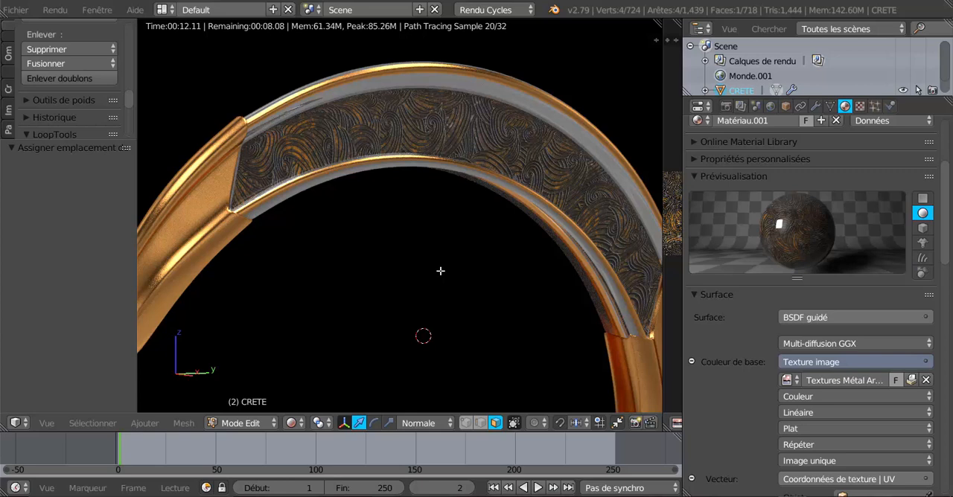
Step: Try the Boîte projection on the base colour's image texture, then switch the projection to Sphère
{"action": "scroll", "coordinate": [723, 353], "scroll_direction": "down", "scroll_amount": 6}
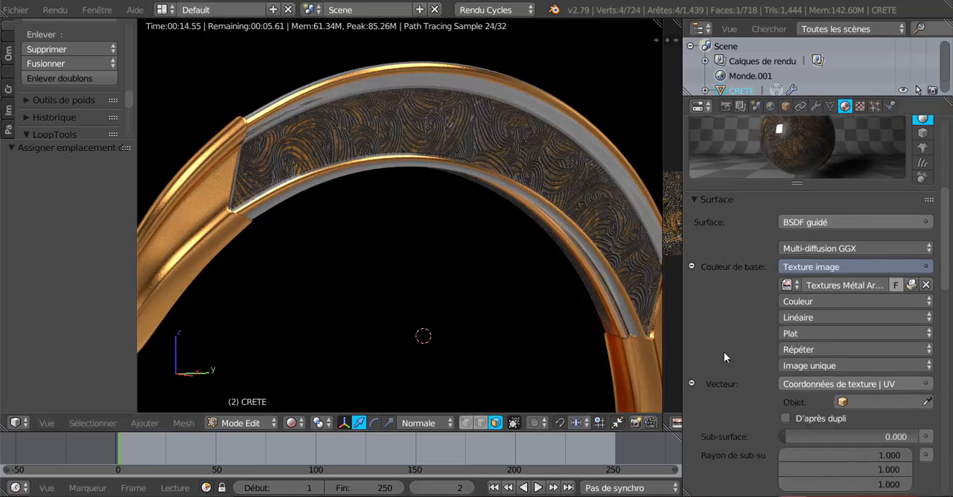
{"action": "scroll", "coordinate": [723, 352], "scroll_direction": "up", "scroll_amount": 1}
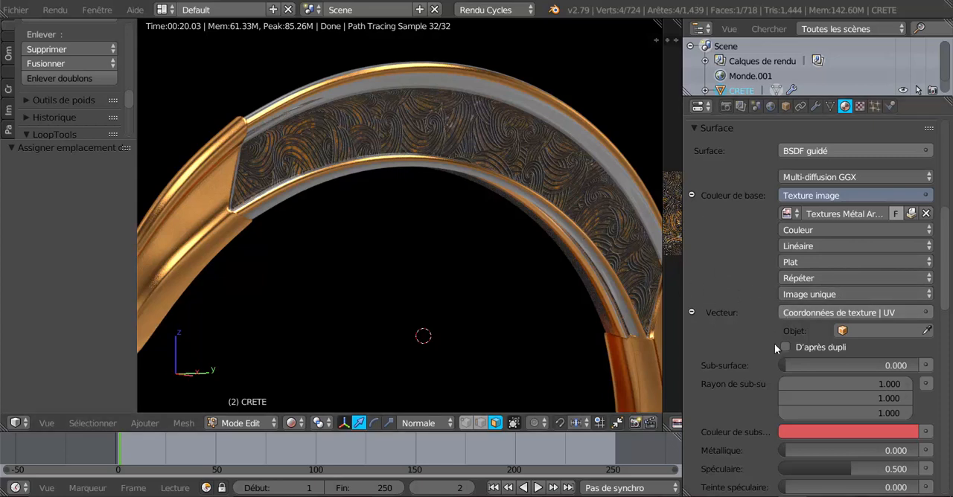
{"action": "left_click", "coordinate": [808, 262]}
{"action": "left_click", "coordinate": [822, 266]}
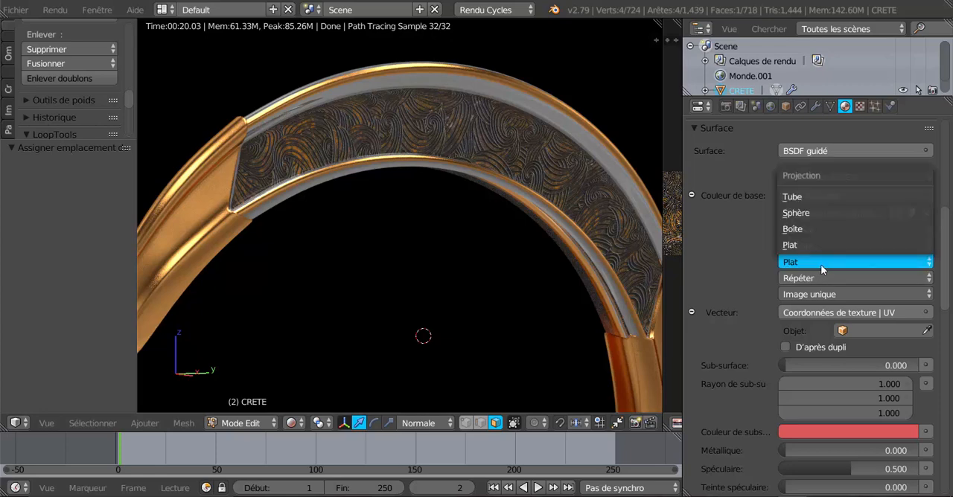
{"action": "left_click", "coordinate": [811, 228]}
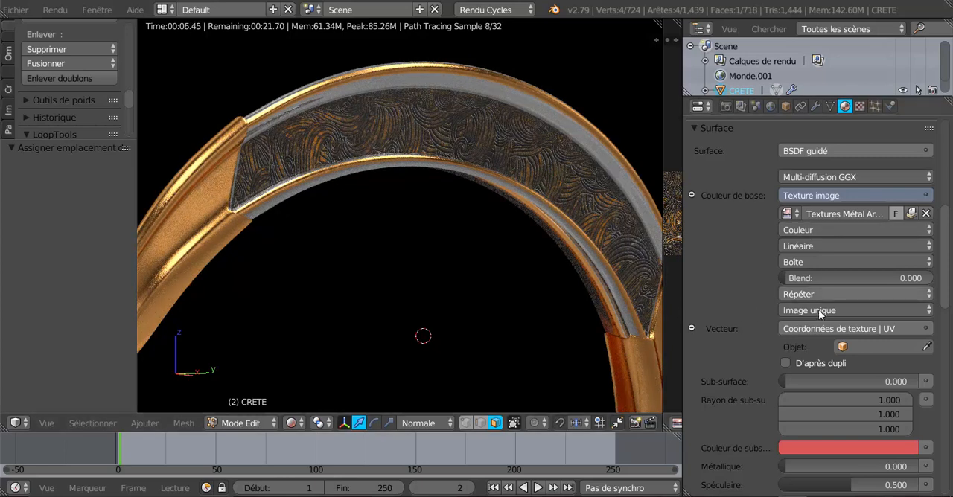
{"action": "left_click", "coordinate": [819, 262]}
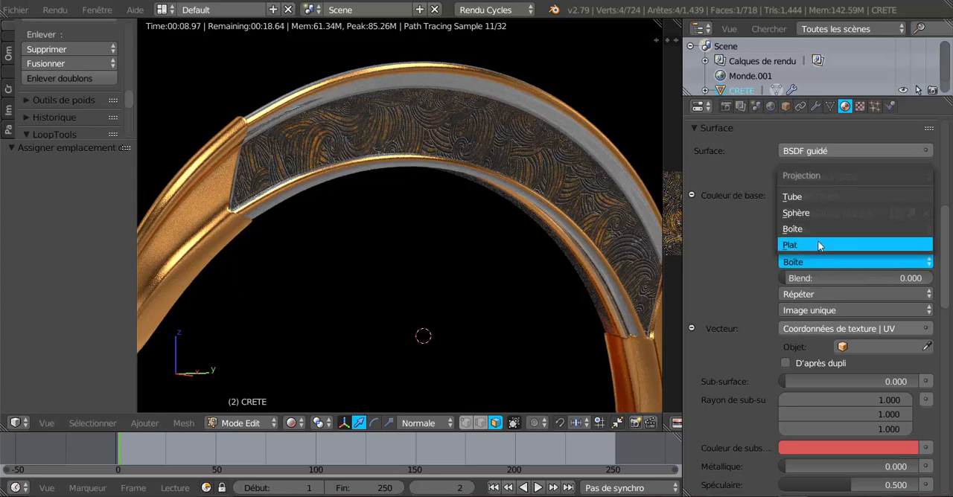
{"action": "left_click", "coordinate": [819, 214]}
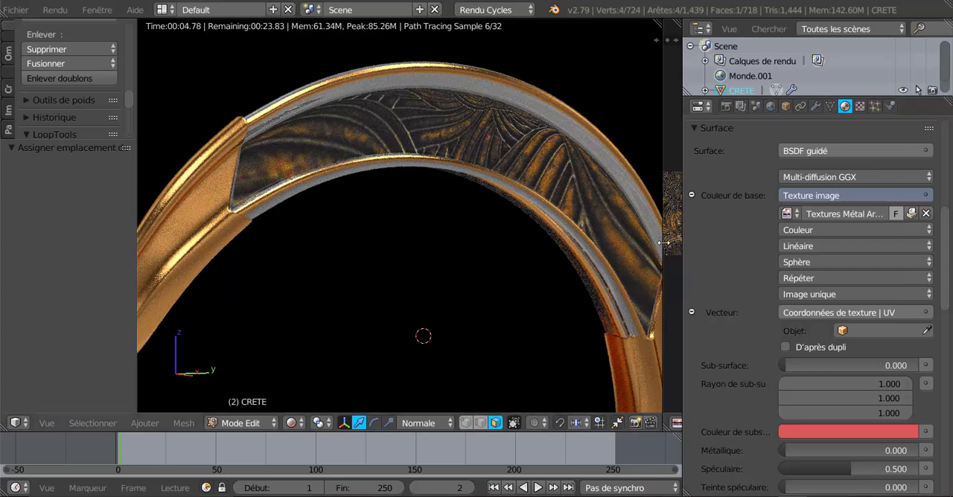
Step: Widen the UV editor beside the 3D view and try scaling up the selected face's UV
{"action": "scroll", "coordinate": [652, 324], "scroll_direction": "down", "scroll_amount": 3}
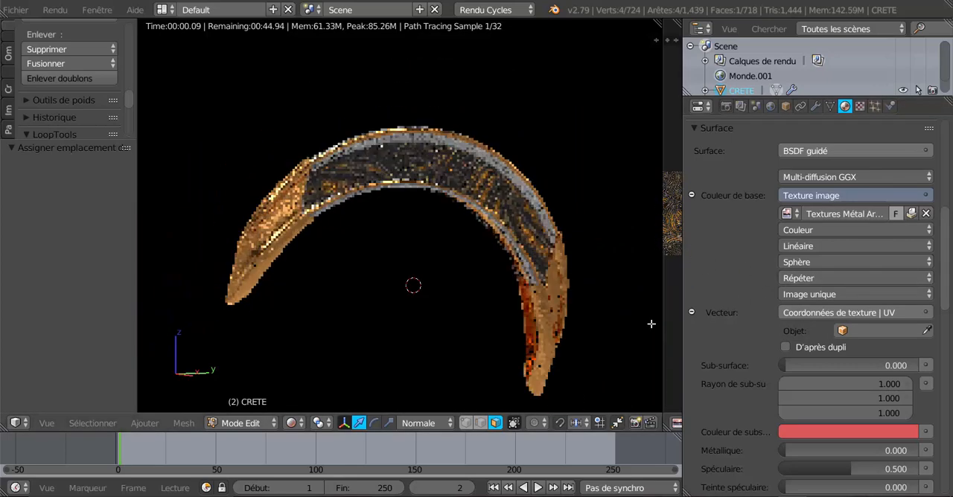
{"action": "left_click_drag", "start_coordinate": [662, 283], "coordinate": [577, 287]}
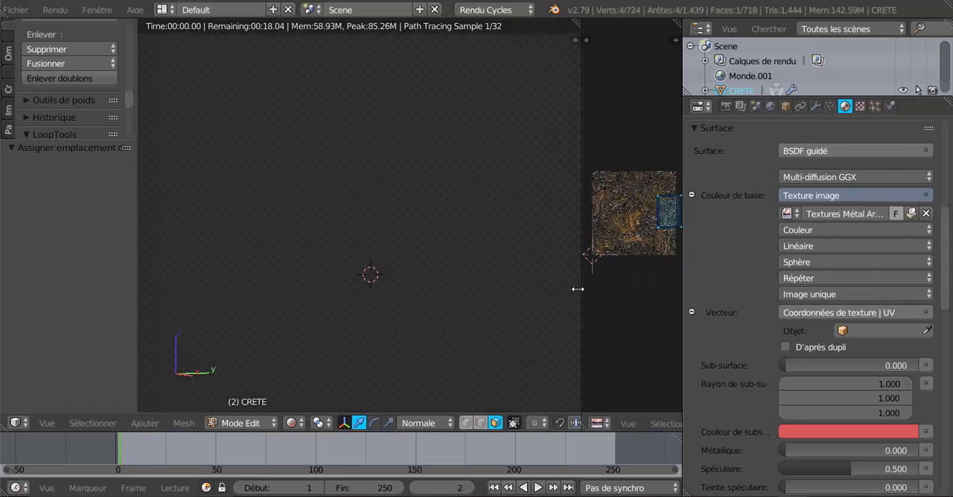
{"action": "middle_click_drag", "start_coordinate": [630, 275], "coordinate": [681, 288]}
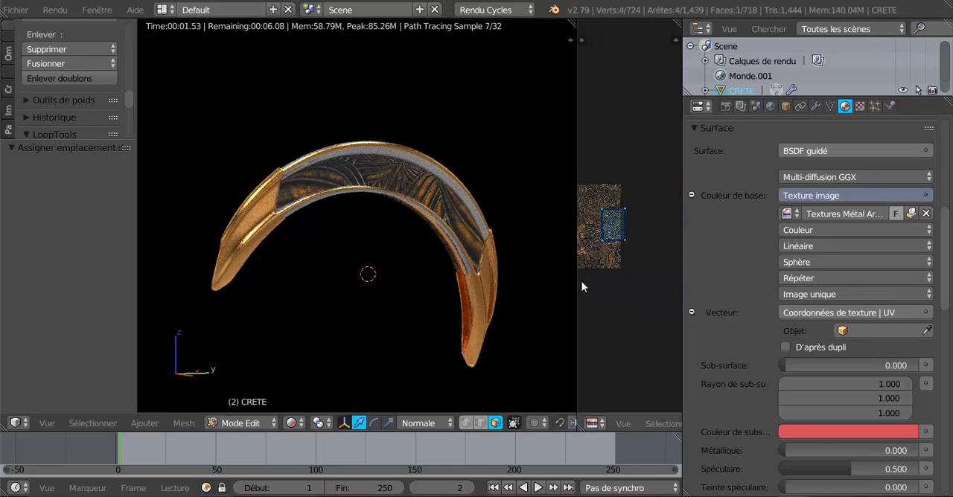
{"action": "key", "text": "s"}
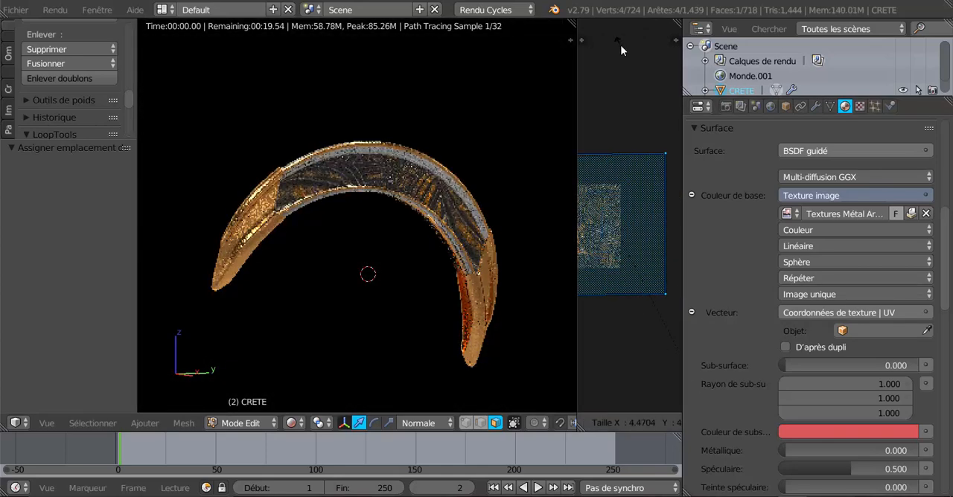
{"action": "key", "text": "Escape"}
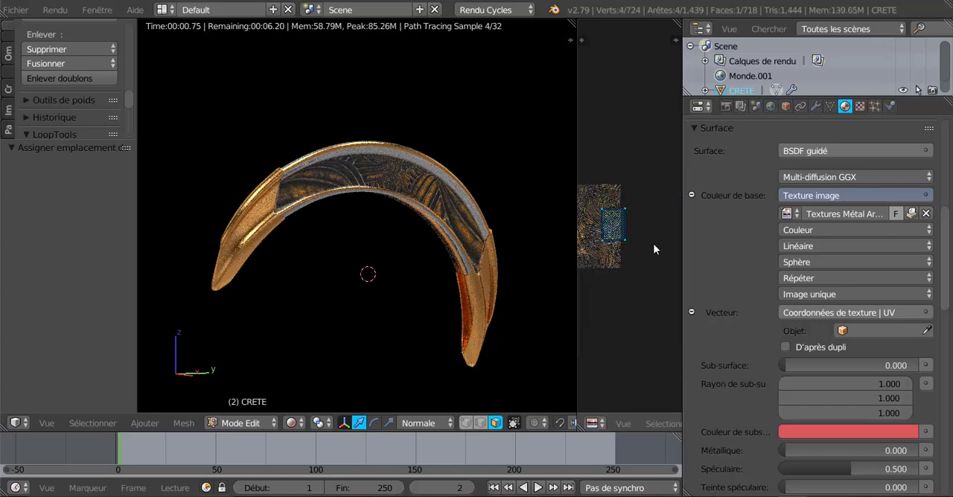
{"action": "scroll", "coordinate": [402, 203], "scroll_direction": "up", "scroll_amount": 3}
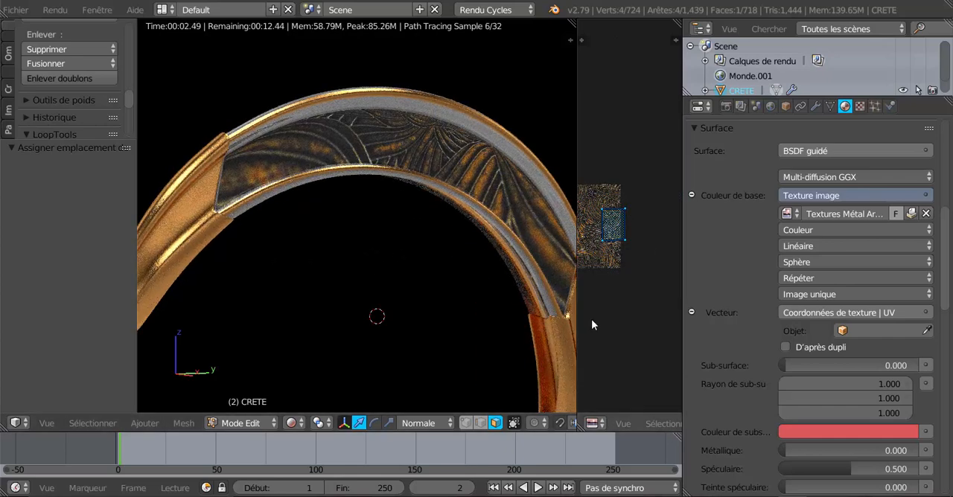
{"action": "scroll", "coordinate": [502, 249], "scroll_direction": "down", "scroll_amount": 1}
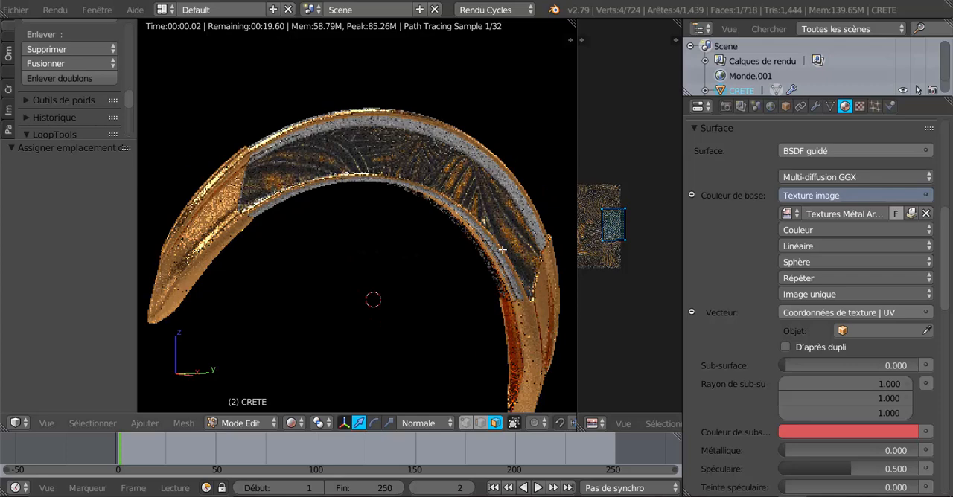
Step: Switch the 3D view to Solid shading, clear the selection and select the whole engraved face strip on this side of the crest
{"action": "left_click", "coordinate": [292, 423]}
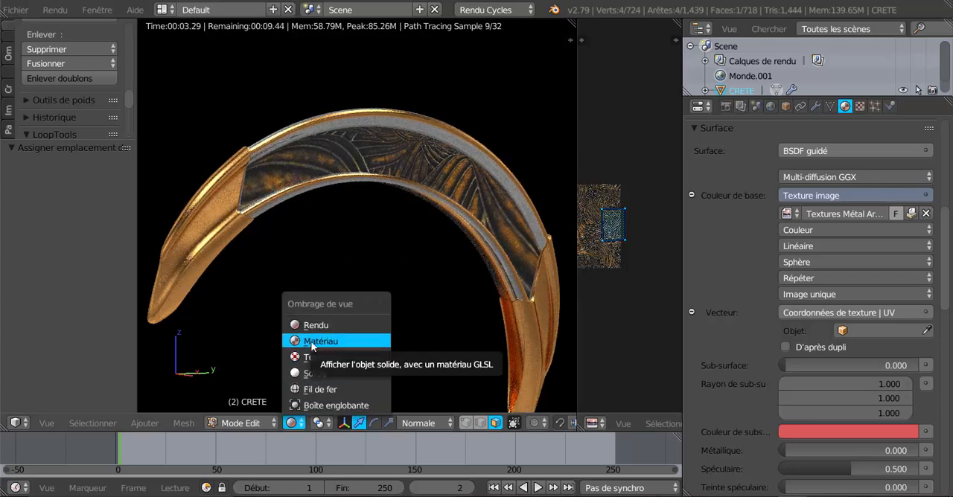
{"action": "left_click", "coordinate": [315, 371]}
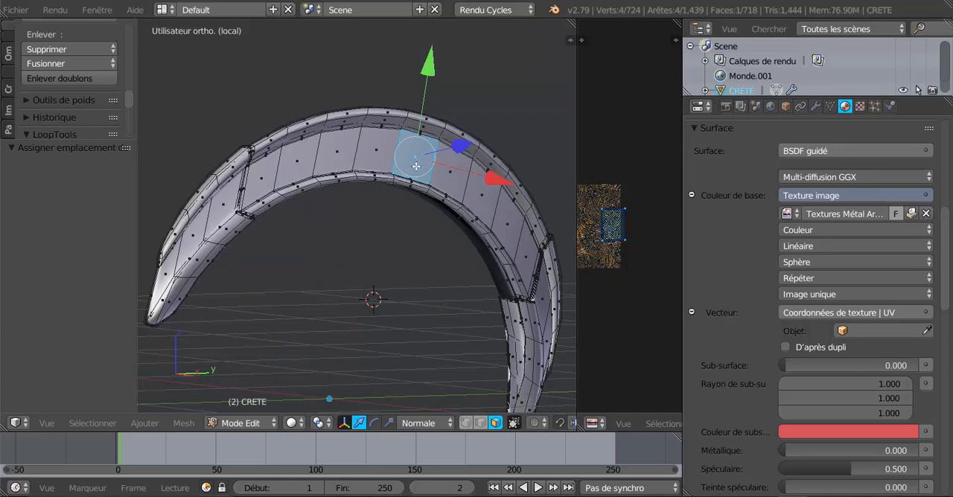
{"action": "key", "text": "a"}
{"action": "key", "text": "a"}
{"action": "key", "text": "a"}
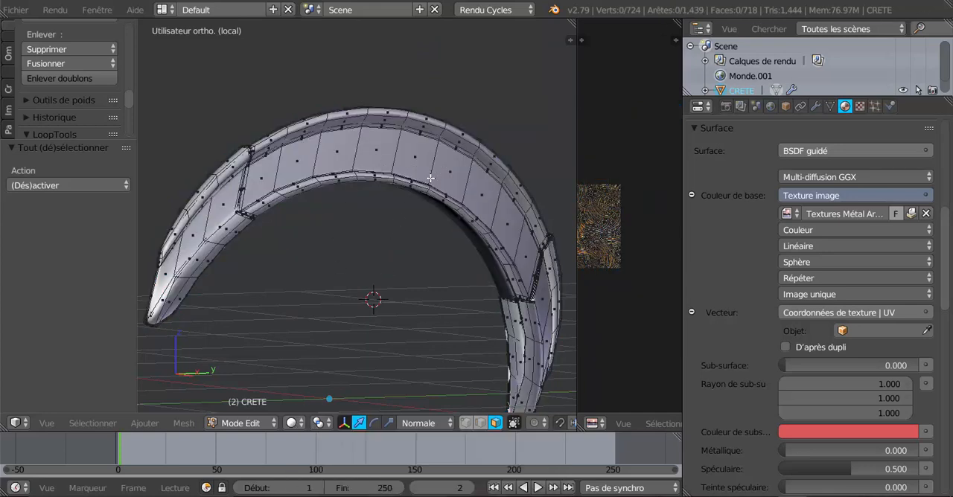
{"action": "right_click", "coordinate": [493, 201], "text": "alt"}
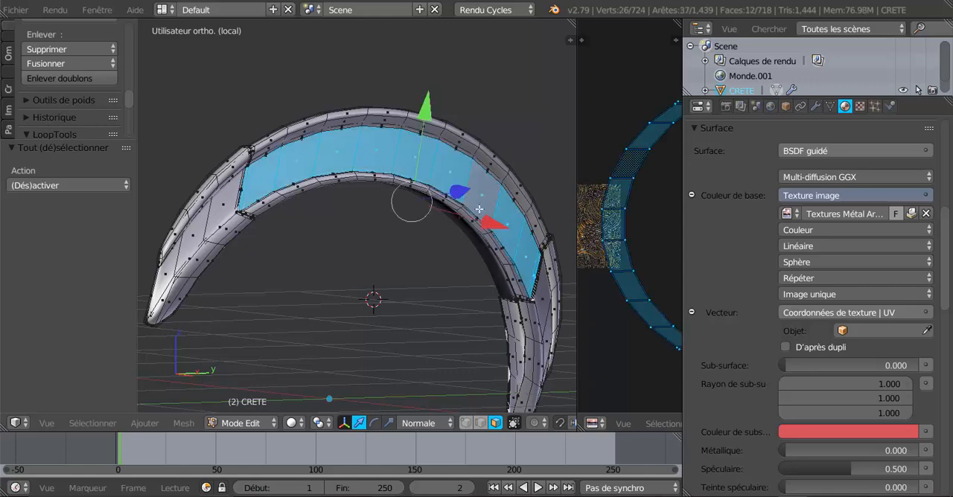
Step: Add the engraved face strip on the crest's opposite side to the selection and switch the 3D view to Rendered shading
{"action": "scroll", "coordinate": [493, 206], "scroll_direction": "down", "scroll_amount": 2}
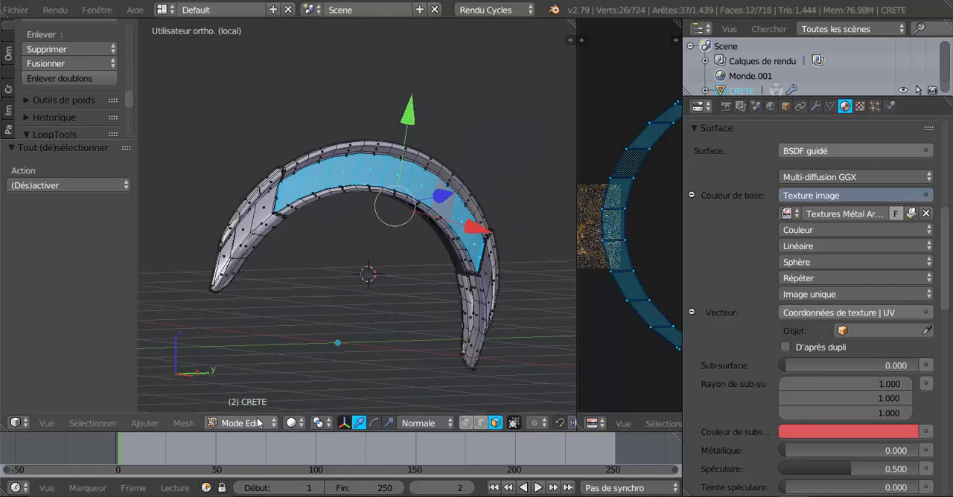
{"action": "middle_click_drag", "start_coordinate": [324, 352], "coordinate": [428, 223]}
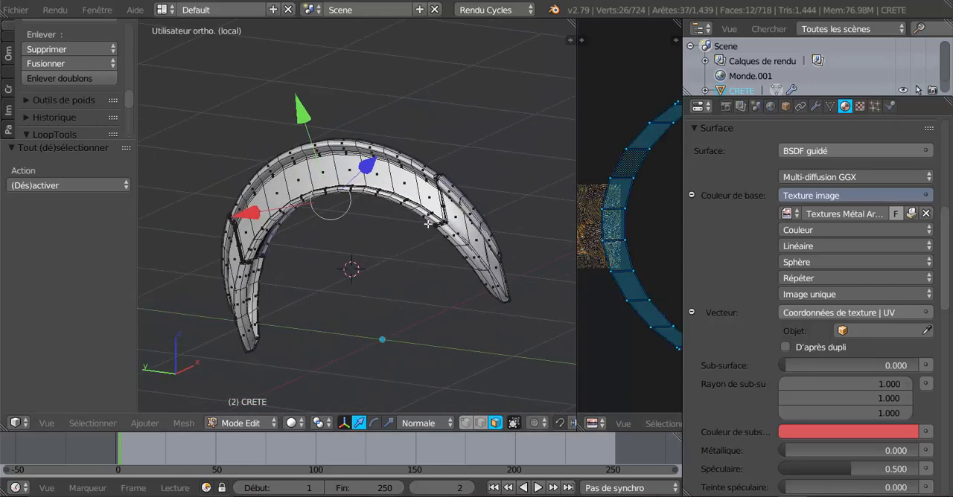
{"action": "right_click", "coordinate": [383, 173], "text": "alt+shift"}
{"action": "left_click", "coordinate": [291, 423]}
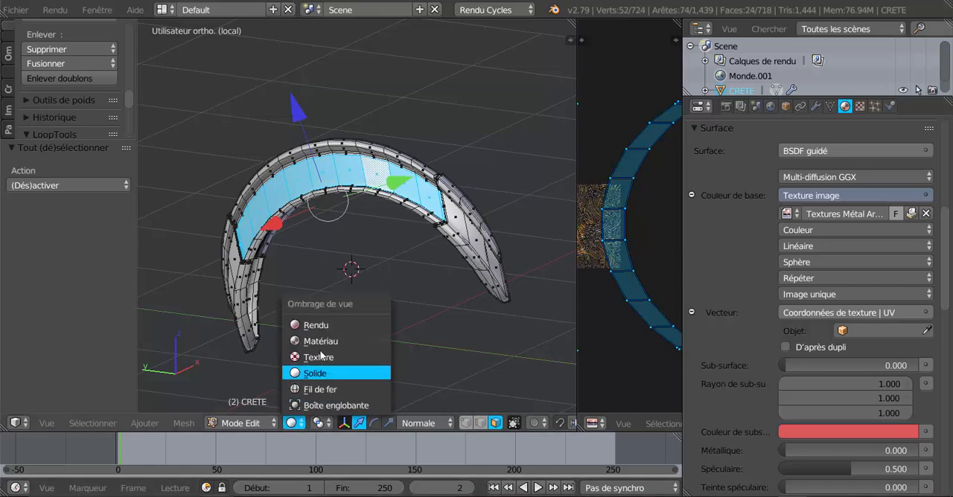
{"action": "left_click", "coordinate": [324, 326]}
{"action": "scroll", "coordinate": [569, 343], "scroll_direction": "up", "scroll_amount": 3}
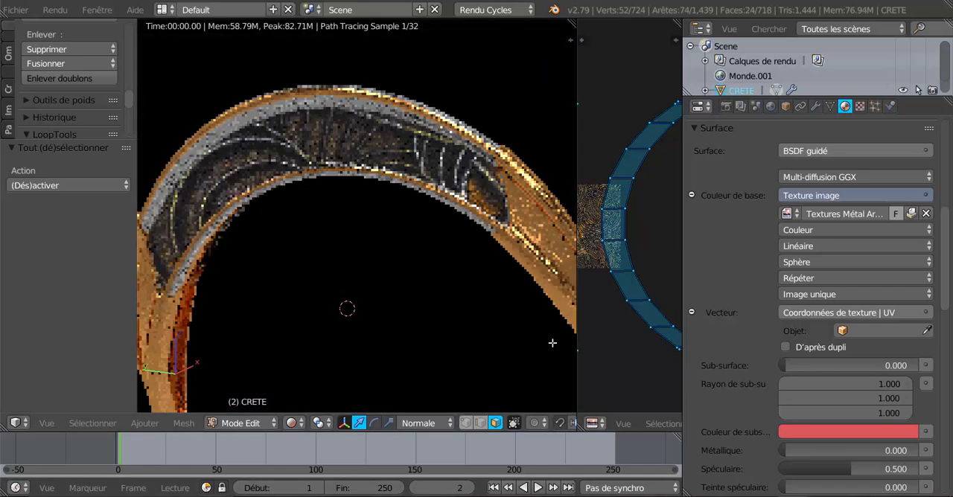
{"action": "middle_click_drag", "start_coordinate": [551, 342], "coordinate": [349, 323]}
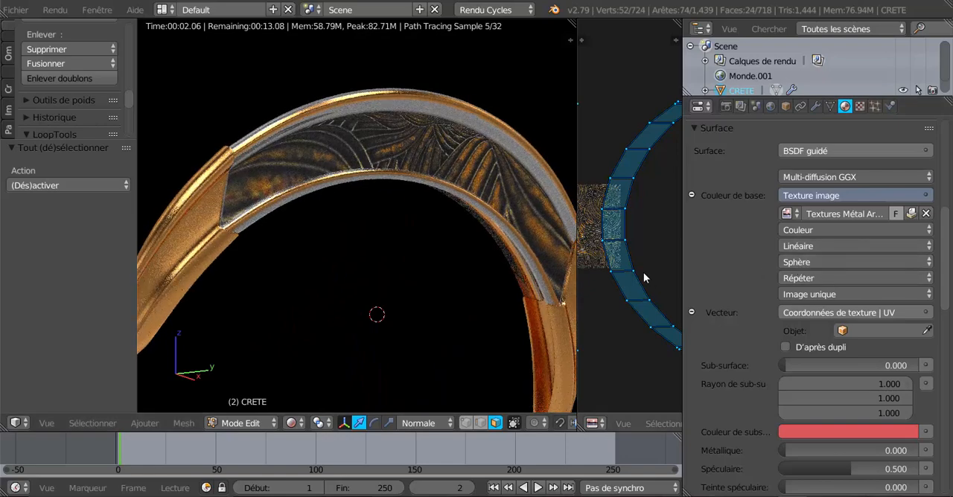
Step: Try scaling down the selected faces' UVs, then try the Tube projection on the base colour's image texture
{"action": "key", "text": "s"}
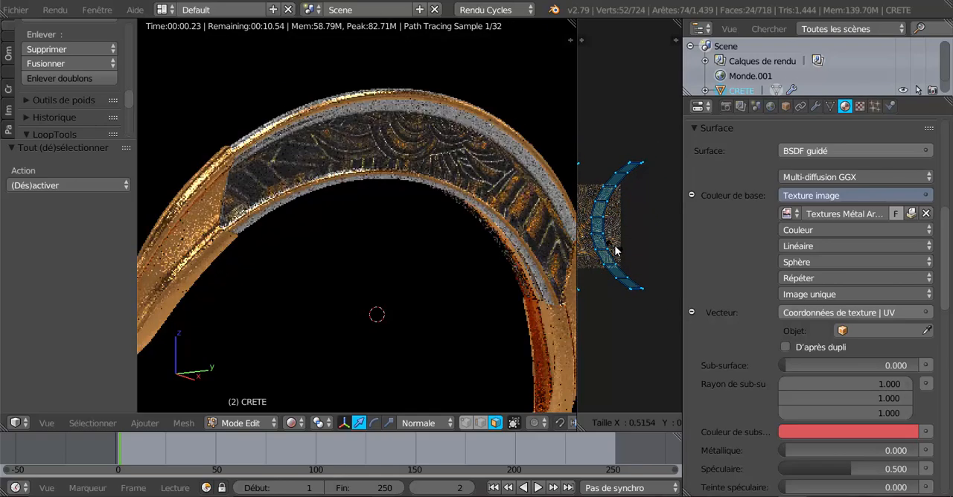
{"action": "right_click", "coordinate": [616, 252]}
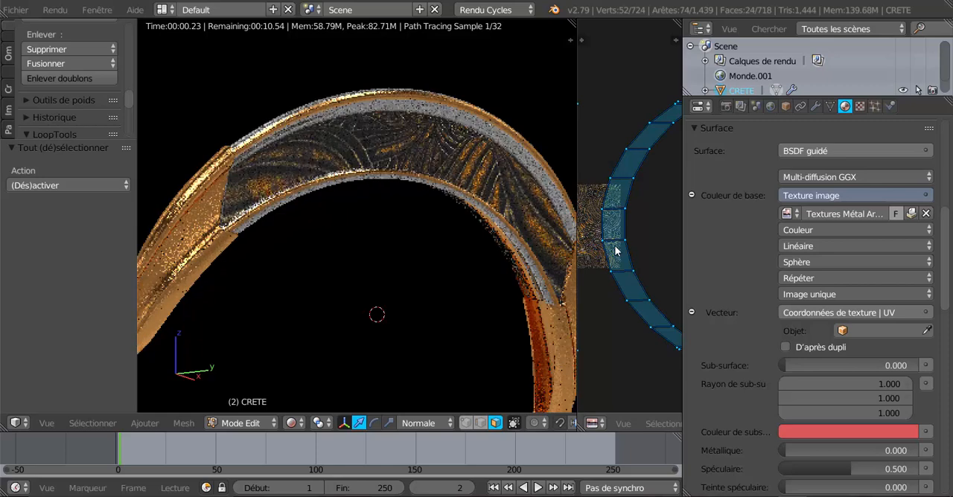
{"action": "left_click", "coordinate": [819, 264]}
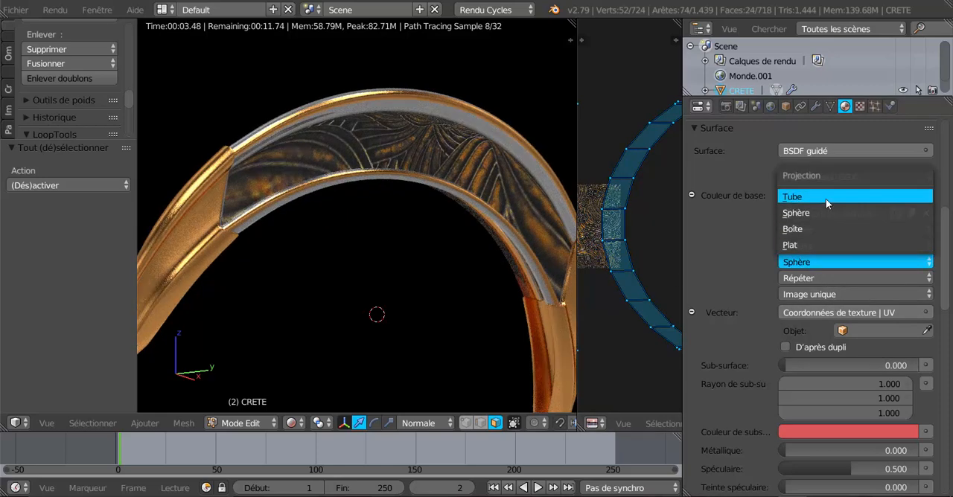
{"action": "left_click", "coordinate": [825, 198]}
{"action": "mouse_move", "coordinate": [450, 177]}
{"action": "middle_mouse_down"}
{"action": "mouse_move", "coordinate": [155, 211]}
{"action": "mouse_move", "coordinate": [439, 193]}
{"action": "mouse_move", "coordinate": [437, 185]}
{"action": "middle_mouse_up"}
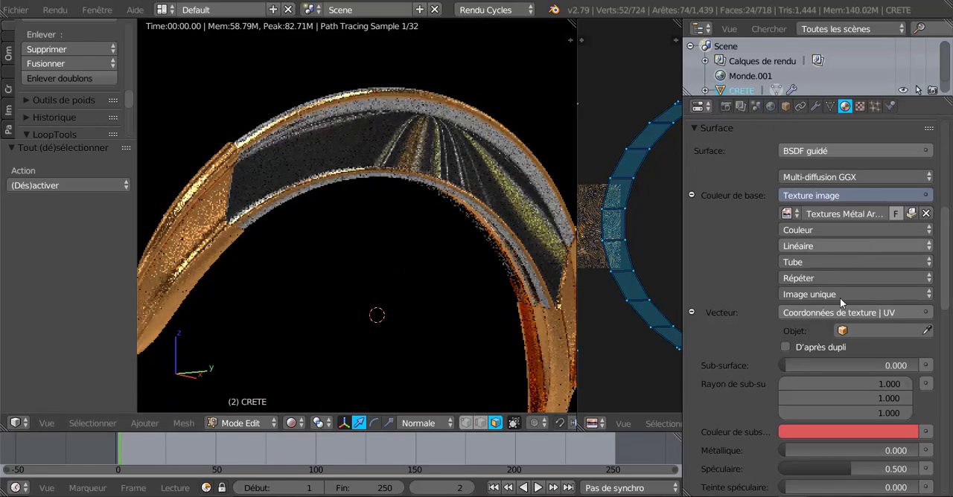
Step: Set the projection of the base colour's image texture to Plat and widen the UV editor
{"action": "left_click", "coordinate": [824, 262]}
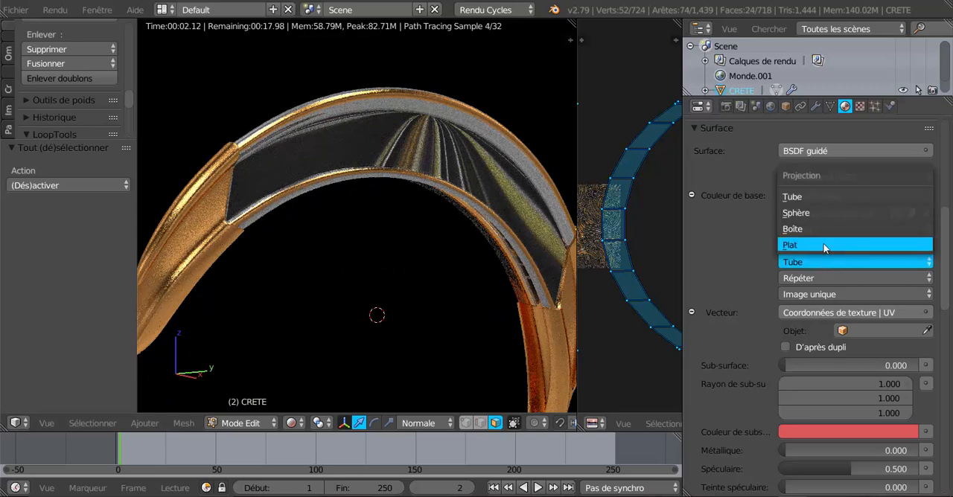
{"action": "left_click", "coordinate": [825, 247]}
{"action": "scroll", "coordinate": [614, 359], "scroll_direction": "down", "scroll_amount": 2}
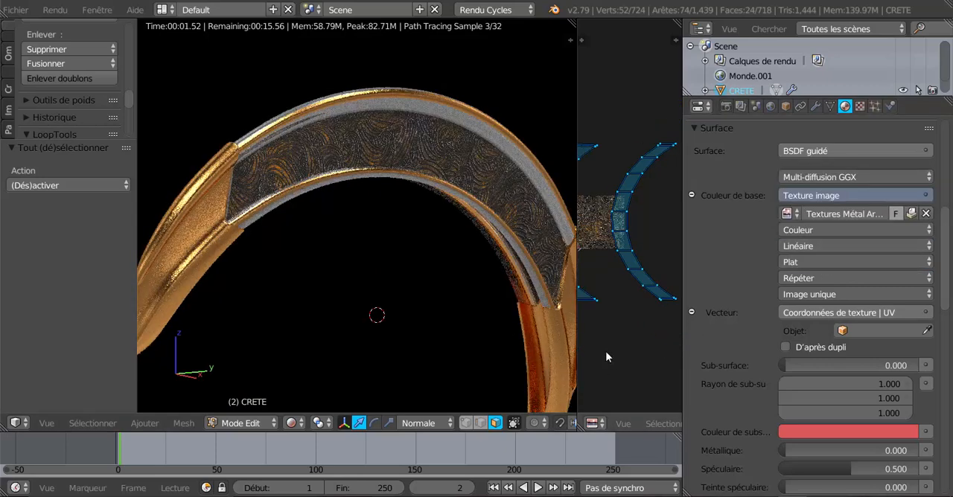
{"action": "middle_click_drag", "start_coordinate": [493, 335], "coordinate": [453, 330]}
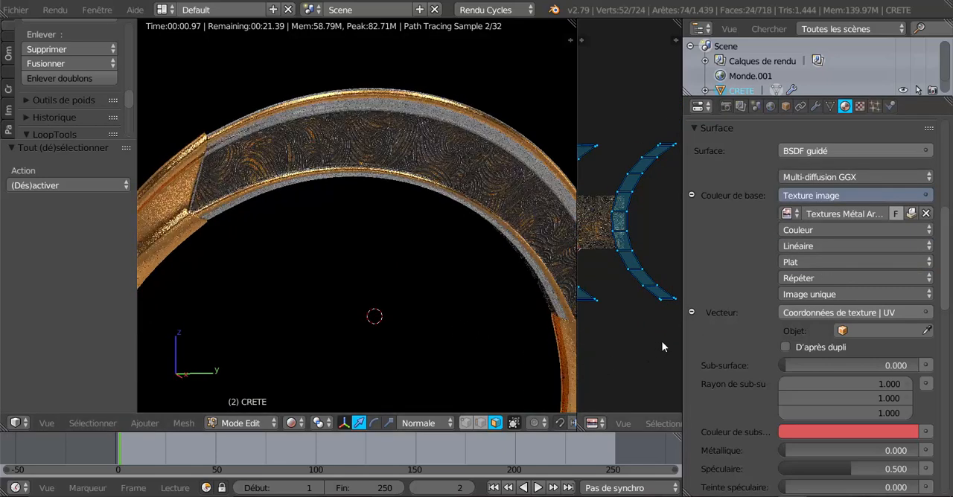
{"action": "left_click_drag", "start_coordinate": [692, 341], "coordinate": [724, 342]}
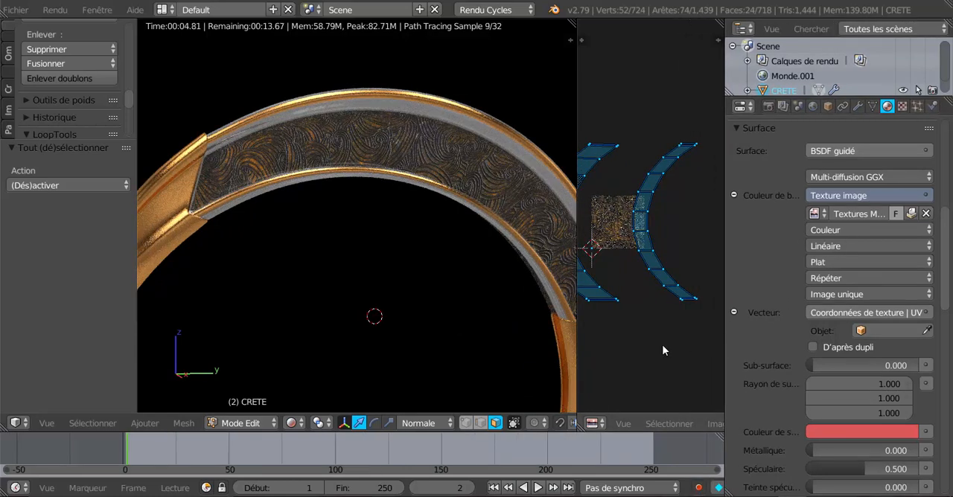
Step: Set Spéculaire to 0.000 for the engraved metal material and check its reflections on the crest
{"action": "scroll", "coordinate": [751, 379], "scroll_direction": "down", "scroll_amount": 4}
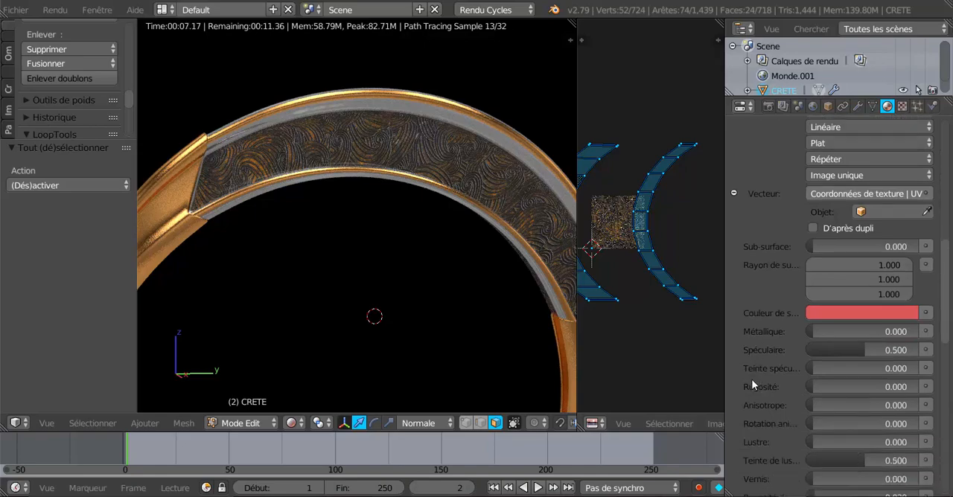
{"action": "middle_click_drag", "start_coordinate": [507, 327], "coordinate": [437, 300]}
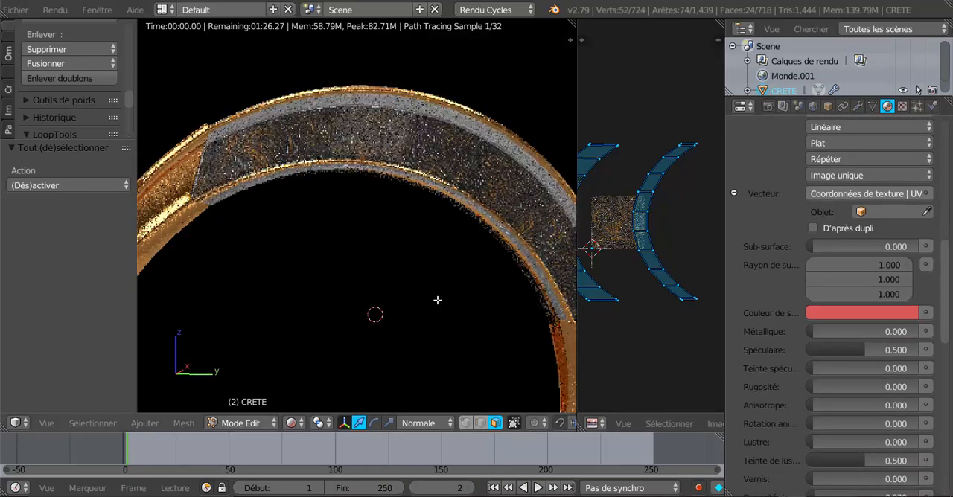
{"action": "scroll", "coordinate": [370, 193], "scroll_direction": "up", "scroll_amount": 1}
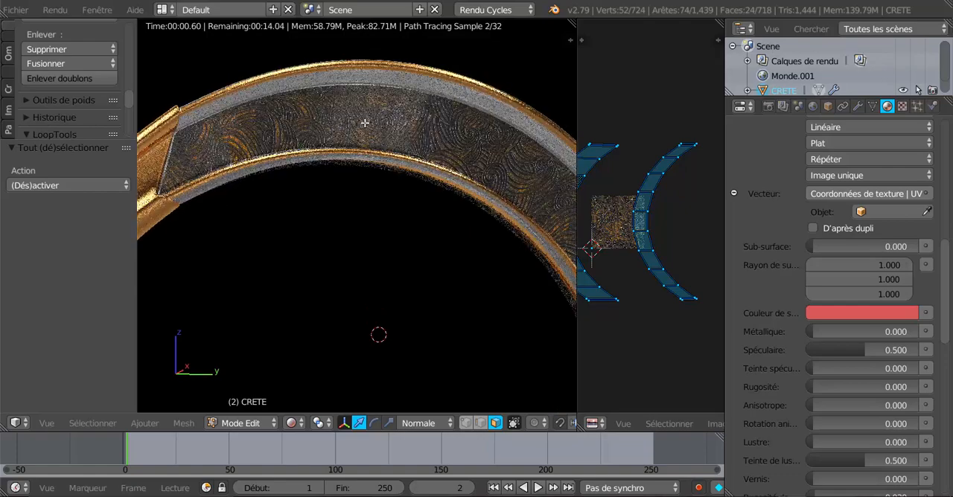
{"action": "mouse_move", "coordinate": [399, 274]}
{"action": "middle_mouse_down"}
{"action": "mouse_move", "coordinate": [414, 276]}
{"action": "mouse_move", "coordinate": [386, 275]}
{"action": "middle_mouse_up"}
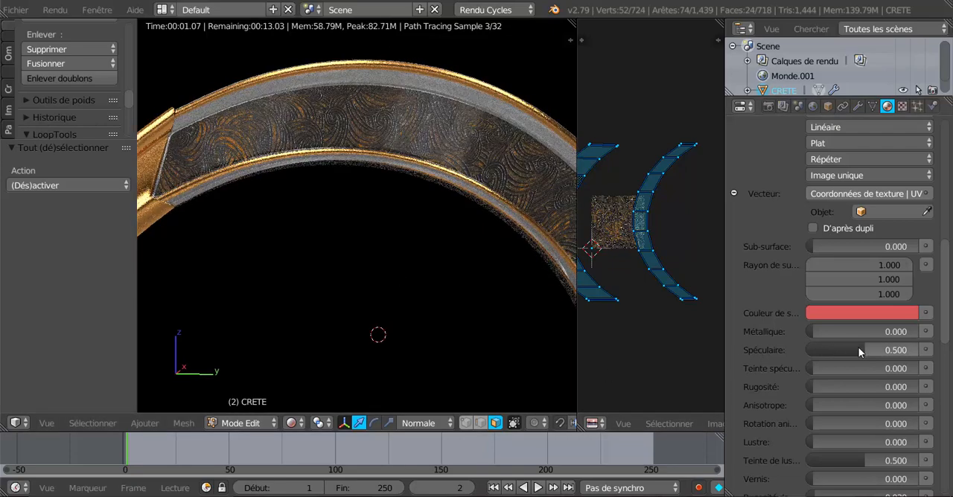
{"action": "left_click_drag", "start_coordinate": [858, 350], "coordinate": [817, 350]}
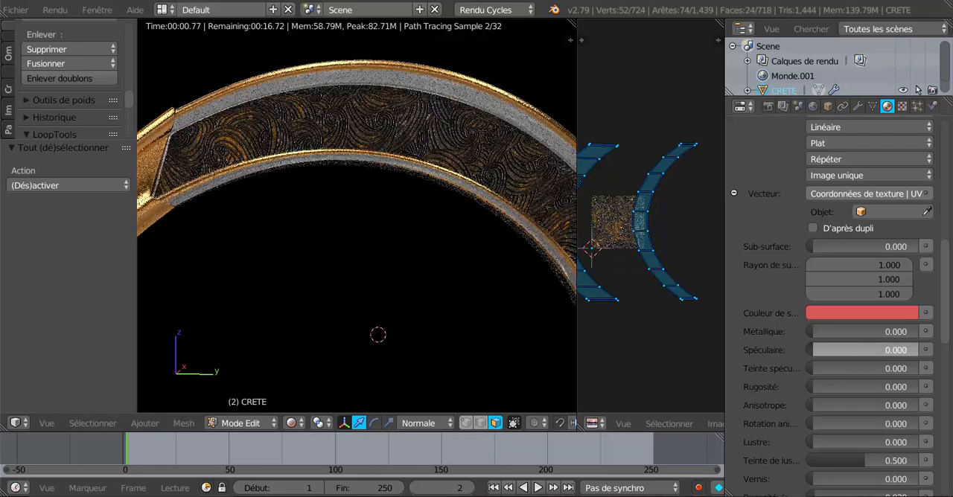
{"action": "mouse_move", "coordinate": [447, 325]}
{"action": "middle_mouse_down"}
{"action": "mouse_move", "coordinate": [496, 328]}
{"action": "mouse_move", "coordinate": [452, 327]}
{"action": "middle_mouse_up"}
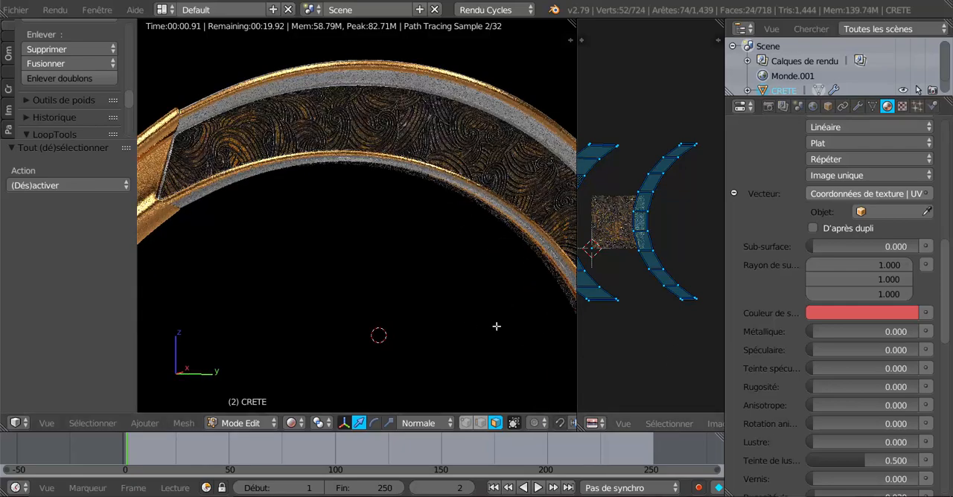
{"action": "middle_click_drag", "start_coordinate": [472, 319], "coordinate": [463, 320]}
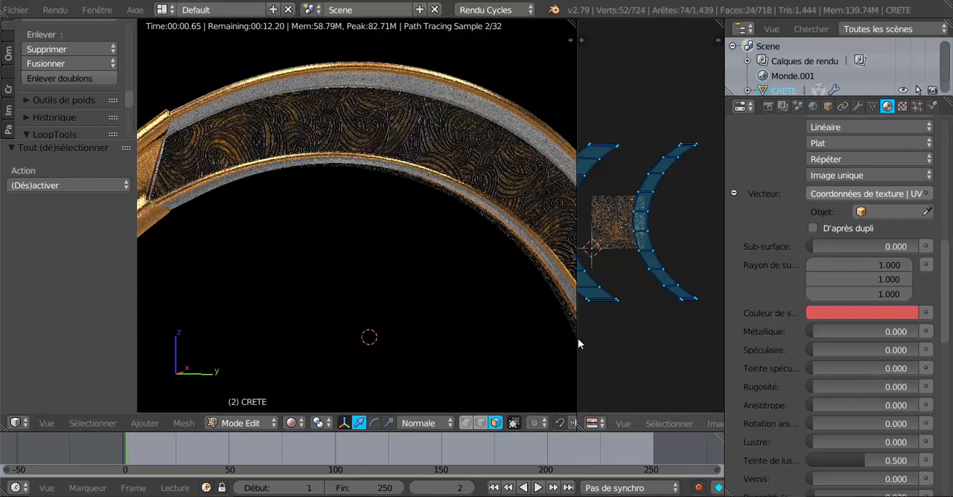
Step: Set the engraved material's Métallique to 0.863 and Spéculaire to 0.459, checking the highlights in an enlarged 3D view
{"action": "left_click_drag", "start_coordinate": [576, 342], "coordinate": [634, 343]}
{"action": "mouse_move", "coordinate": [557, 343]}
{"action": "middle_mouse_down"}
{"action": "mouse_move", "coordinate": [544, 315]}
{"action": "mouse_move", "coordinate": [544, 332]}
{"action": "middle_mouse_up"}
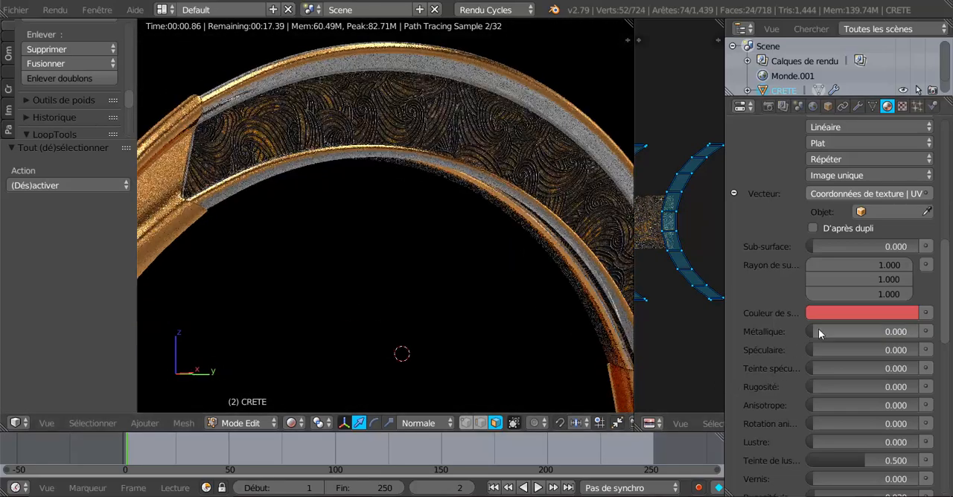
{"action": "left_click_drag", "start_coordinate": [816, 333], "coordinate": [905, 332]}
{"action": "middle_click_drag", "start_coordinate": [538, 303], "coordinate": [544, 305]}
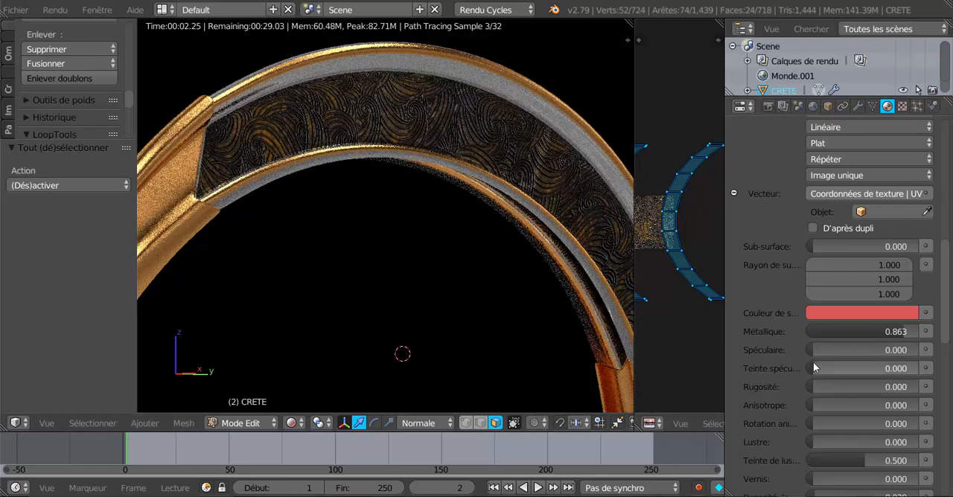
{"action": "left_click_drag", "start_coordinate": [812, 350], "coordinate": [860, 350]}
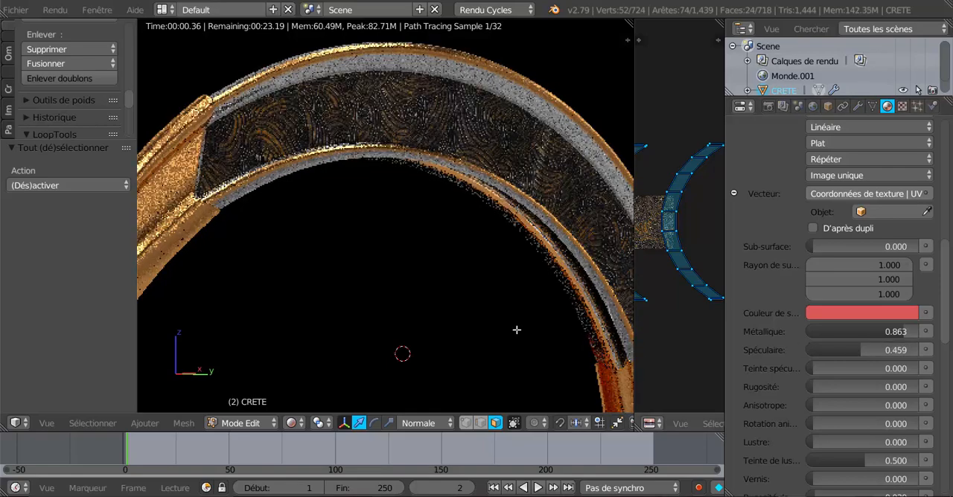
{"action": "scroll", "coordinate": [514, 320], "scroll_direction": "down", "scroll_amount": 1}
{"action": "middle_click_drag", "start_coordinate": [517, 342], "coordinate": [495, 338]}
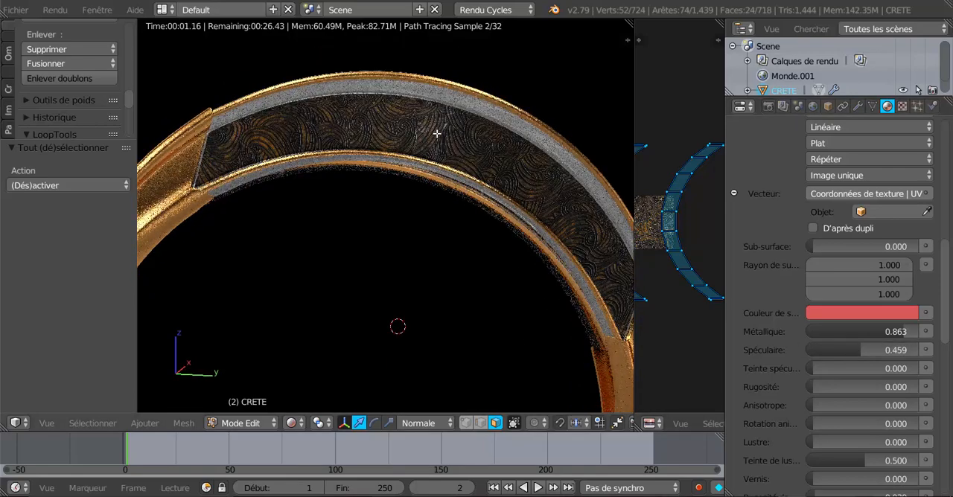
{"action": "mouse_move", "coordinate": [523, 301]}
{"action": "middle_mouse_down"}
{"action": "mouse_move", "coordinate": [508, 294]}
{"action": "mouse_move", "coordinate": [531, 305]}
{"action": "mouse_move", "coordinate": [536, 292]}
{"action": "middle_mouse_up"}
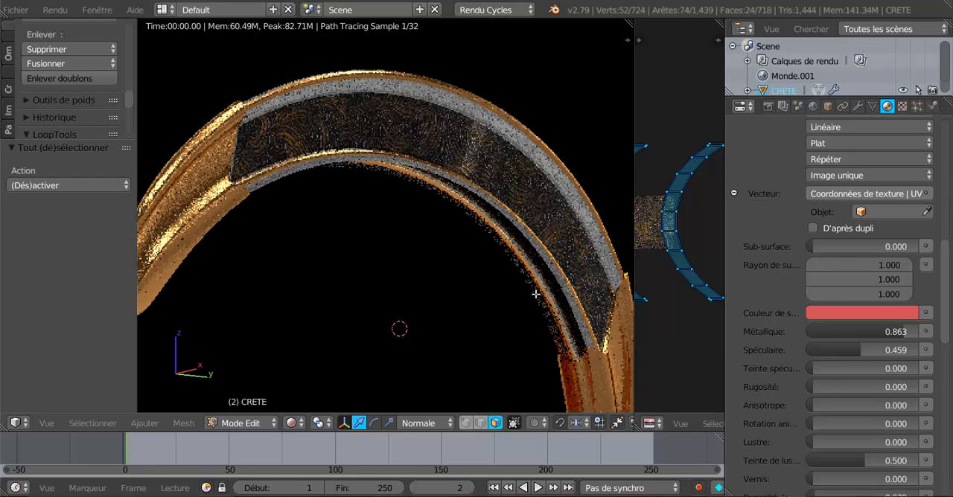
{"action": "scroll", "coordinate": [494, 132], "scroll_direction": "up", "scroll_amount": 1}
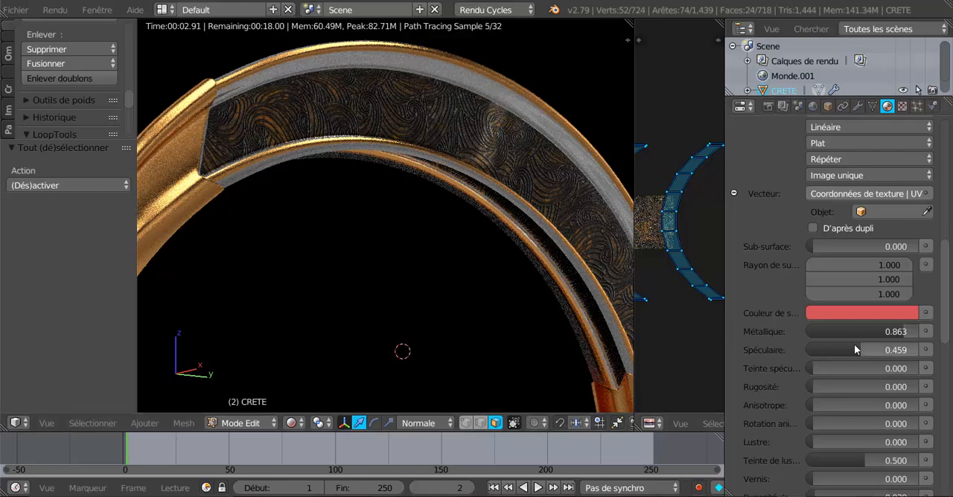
Step: Set the engraved material's Métallique to 0.224 and Spéculaire to 0.269, and check both sides of the crest
{"action": "left_click_drag", "start_coordinate": [854, 348], "coordinate": [837, 332]}
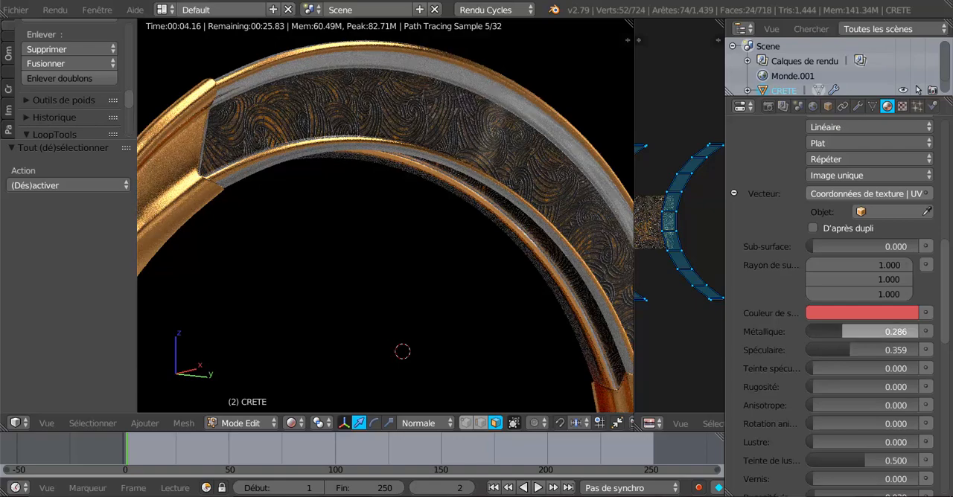
{"action": "left_click_drag", "start_coordinate": [867, 332], "coordinate": [841, 352]}
{"action": "scroll", "coordinate": [494, 323], "scroll_direction": "down", "scroll_amount": 4}
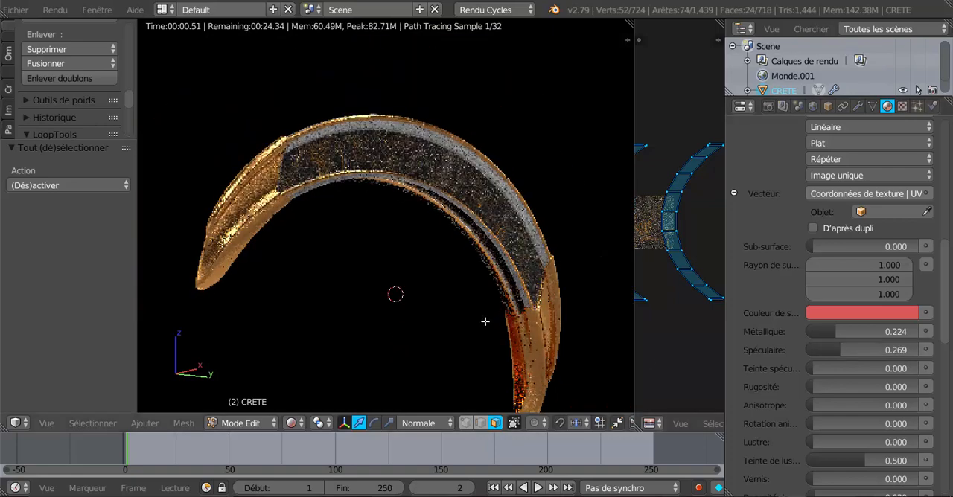
{"action": "middle_click_drag", "start_coordinate": [435, 310], "coordinate": [496, 353]}
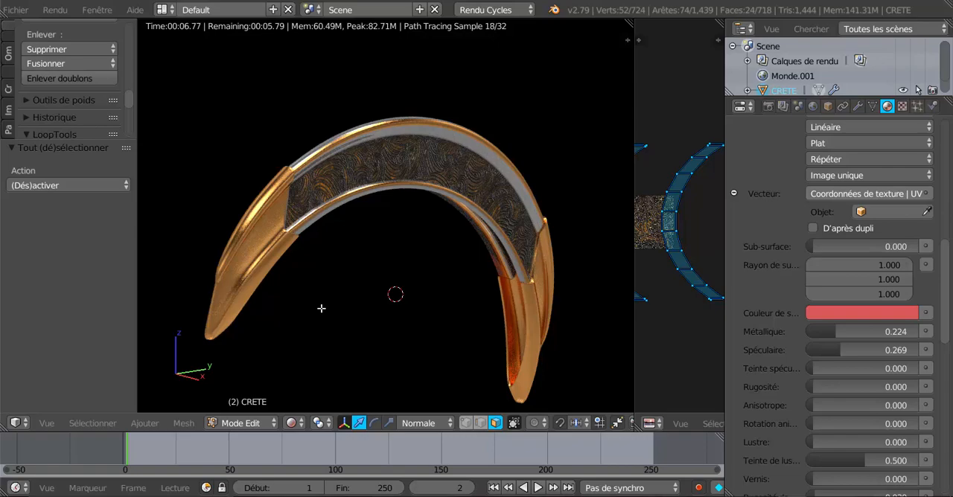
{"action": "middle_click_drag", "start_coordinate": [320, 307], "coordinate": [483, 313]}
{"action": "scroll", "coordinate": [437, 323], "scroll_direction": "up", "scroll_amount": 2}
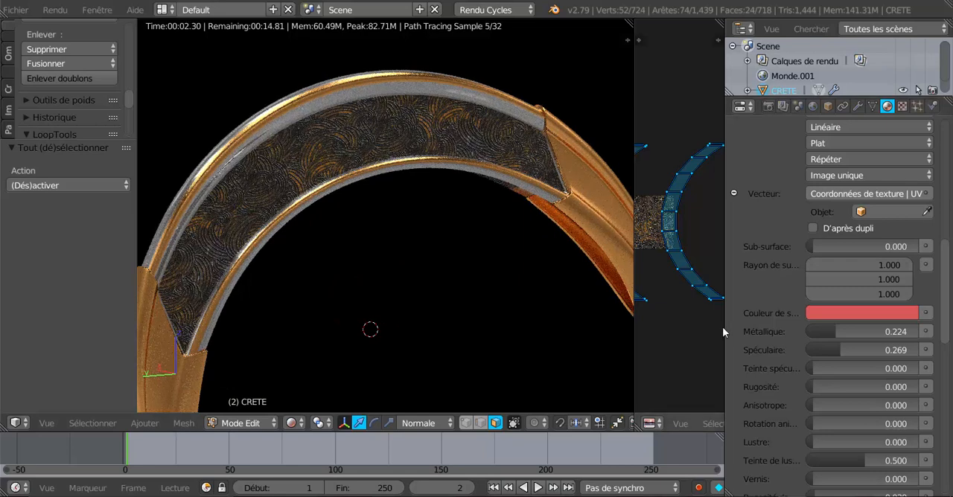
Step: Widen the UV editor area and turn it into the Éditeur de nœuds for Matériau.001, with its properties sidebar hidden
{"action": "left_click_drag", "start_coordinate": [730, 323], "coordinate": [871, 314]}
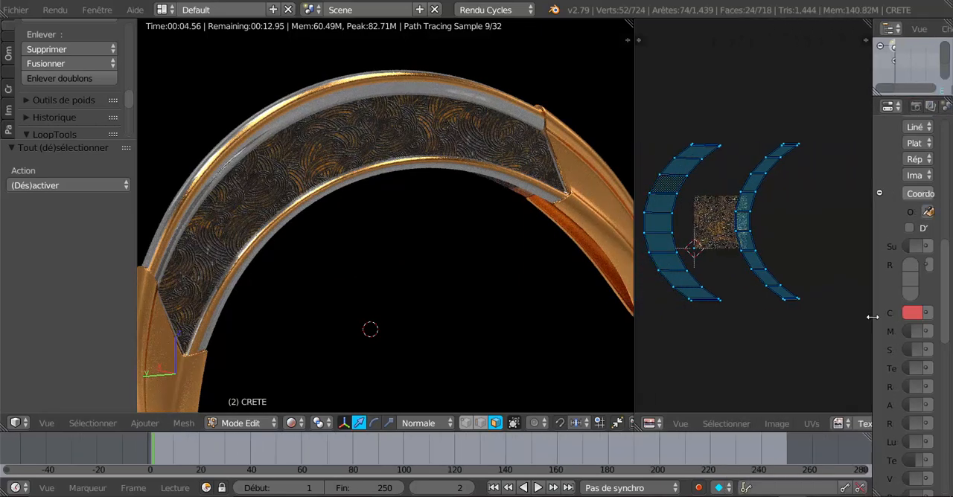
{"action": "scroll", "coordinate": [830, 329], "scroll_direction": "down", "scroll_amount": 2}
{"action": "middle_click_drag", "start_coordinate": [769, 319], "coordinate": [772, 288]}
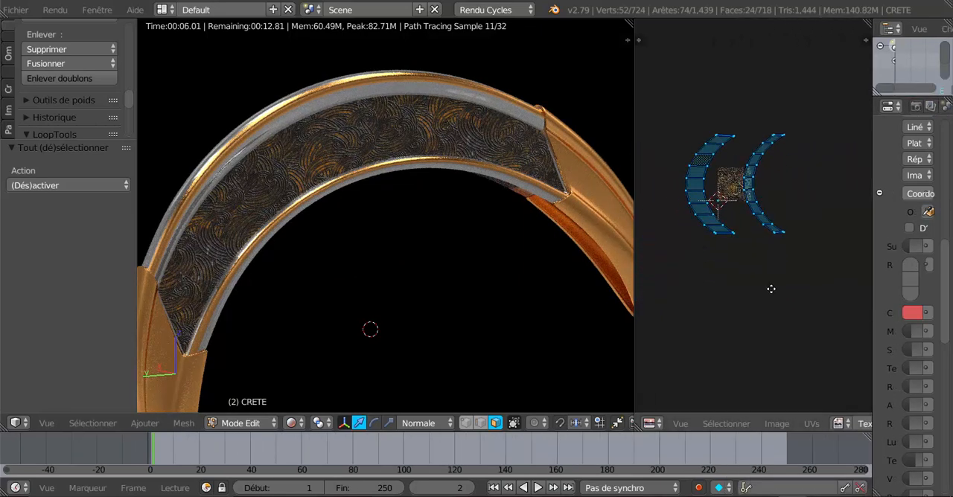
{"action": "left_click", "coordinate": [686, 425]}
{"action": "left_click", "coordinate": [654, 425]}
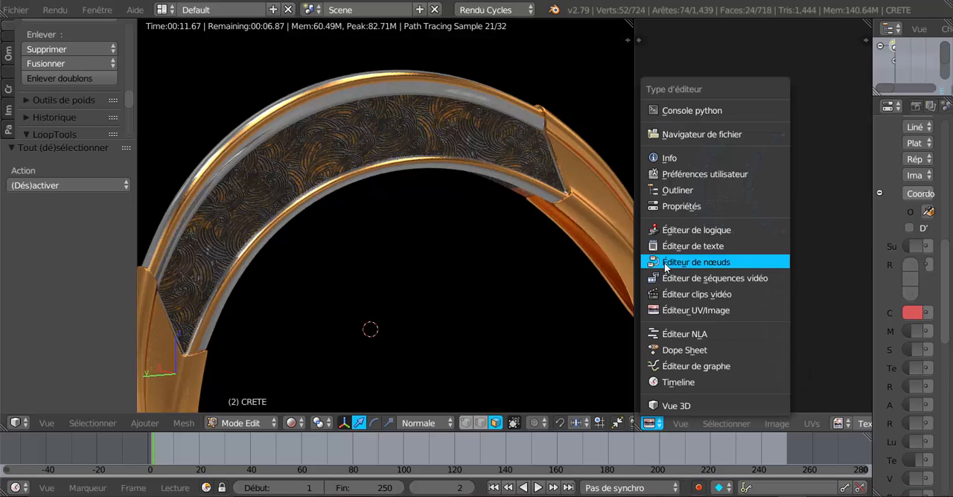
{"action": "left_click", "coordinate": [684, 262]}
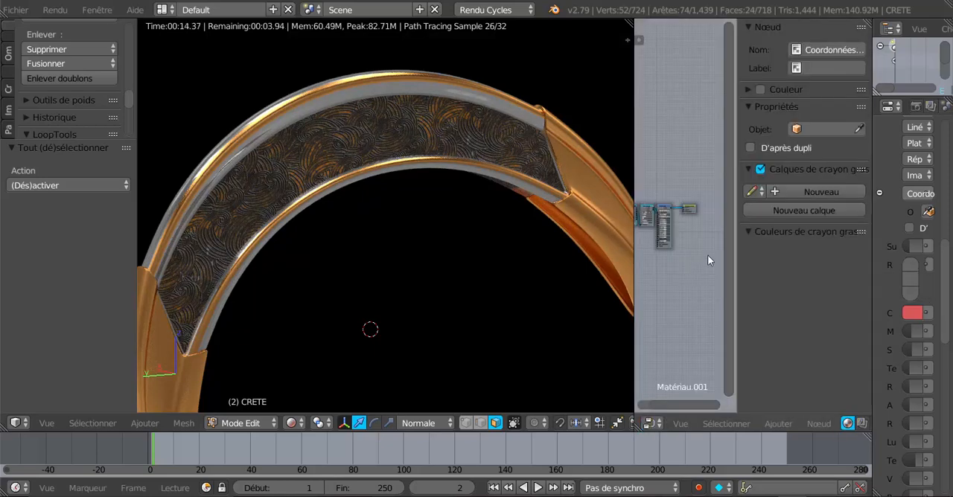
{"action": "left_click_drag", "start_coordinate": [736, 264], "coordinate": [888, 273]}
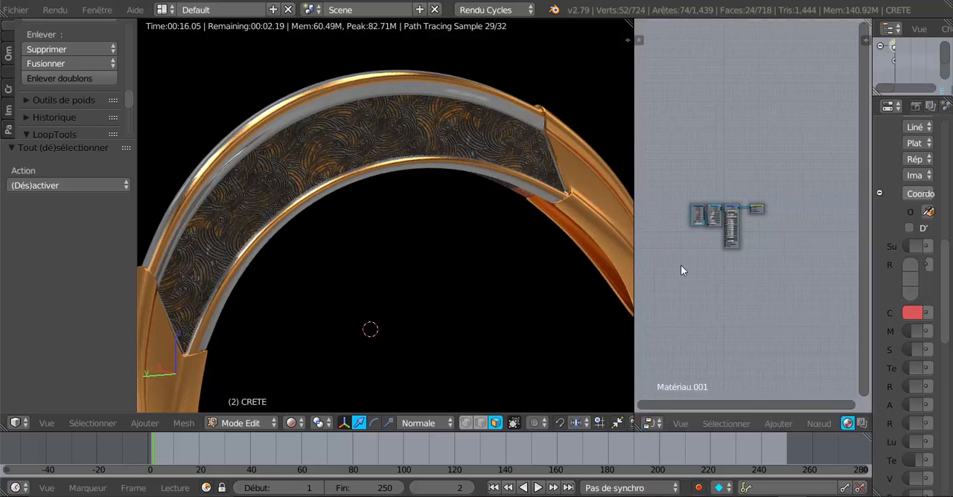
Step: Spread out the BSDF guidé, Sortie de matériau and Texture image nodes of Matériau.001 so their links are readable
{"action": "scroll", "coordinate": [503, 210], "scroll_direction": "up", "scroll_amount": 1}
{"action": "scroll", "coordinate": [792, 295], "scroll_direction": "up", "scroll_amount": 4}
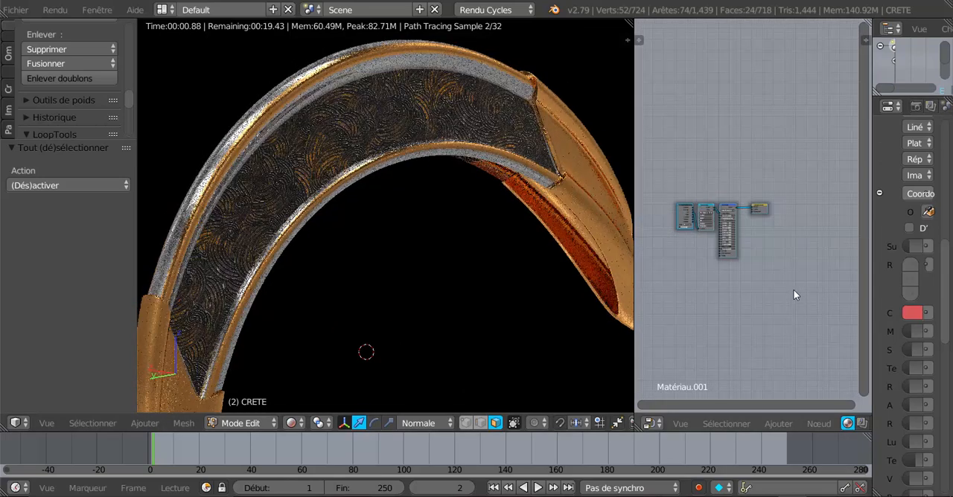
{"action": "scroll", "coordinate": [793, 291], "scroll_direction": "up", "scroll_amount": 1}
{"action": "left_click_drag", "start_coordinate": [717, 204], "coordinate": [726, 149]}
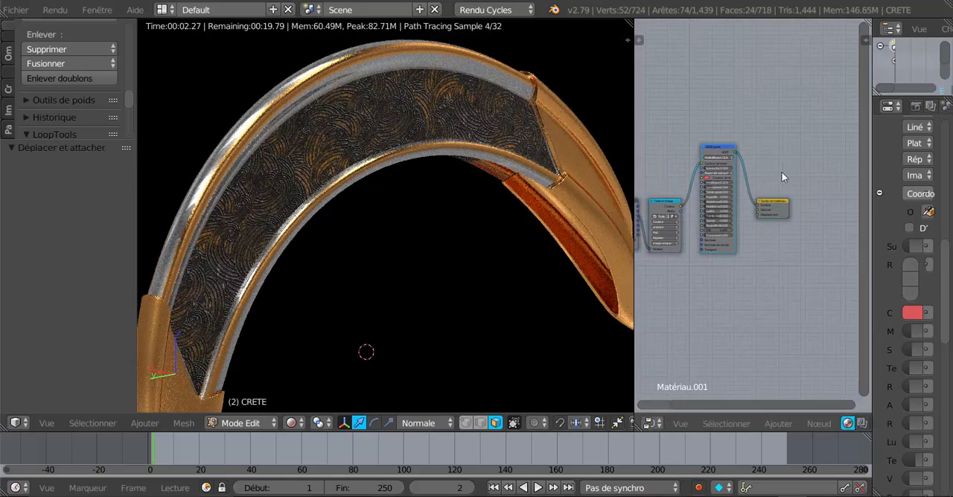
{"action": "left_click_drag", "start_coordinate": [787, 207], "coordinate": [805, 200]}
{"action": "left_click_drag", "start_coordinate": [658, 204], "coordinate": [668, 155]}
{"action": "scroll", "coordinate": [743, 286], "scroll_direction": "up", "scroll_amount": 2}
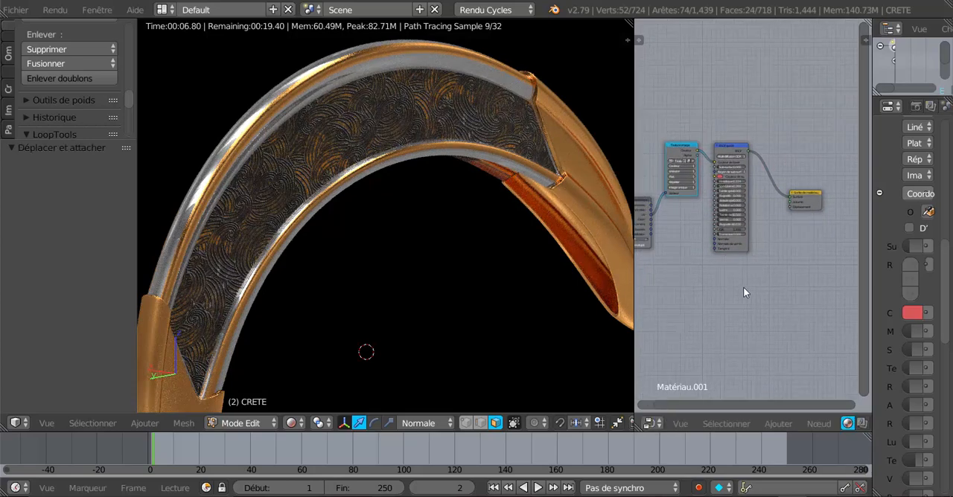
Step: Examine the material's node chain from the texture coordinates through Texture image and BSDF guidé to Sortie de matériau
{"action": "middle_click_drag", "start_coordinate": [802, 272], "coordinate": [726, 292]}
{"action": "scroll", "coordinate": [774, 302], "scroll_direction": "up", "scroll_amount": 3}
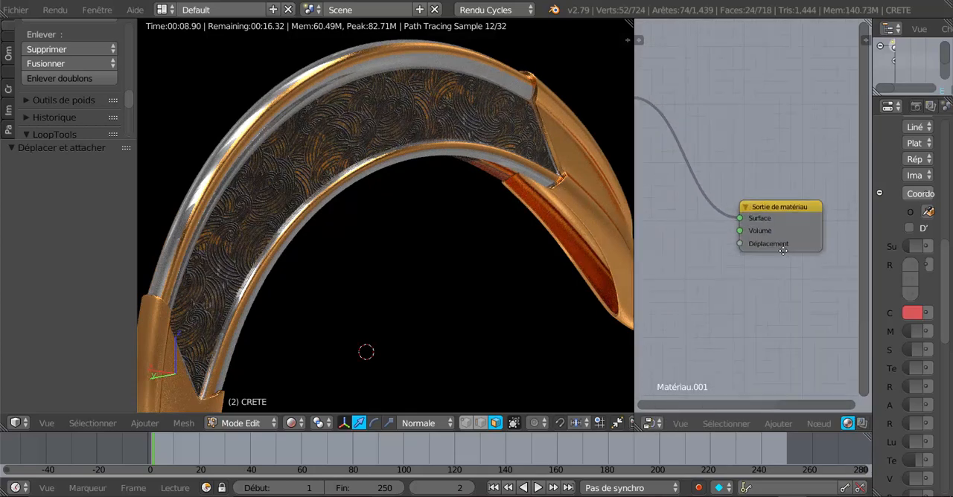
{"action": "scroll", "coordinate": [769, 266], "scroll_direction": "down", "scroll_amount": 6}
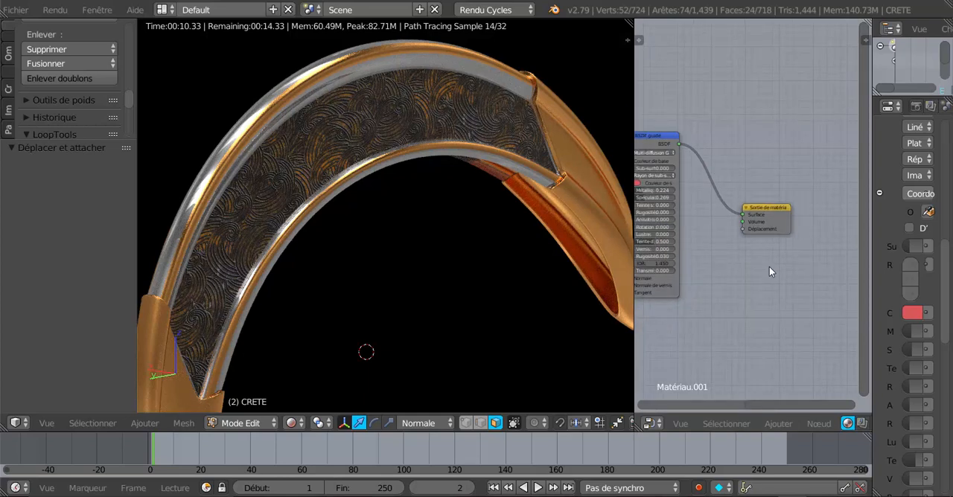
{"action": "middle_click_drag", "start_coordinate": [763, 276], "coordinate": [818, 269]}
{"action": "scroll", "coordinate": [740, 247], "scroll_direction": "up", "scroll_amount": 1}
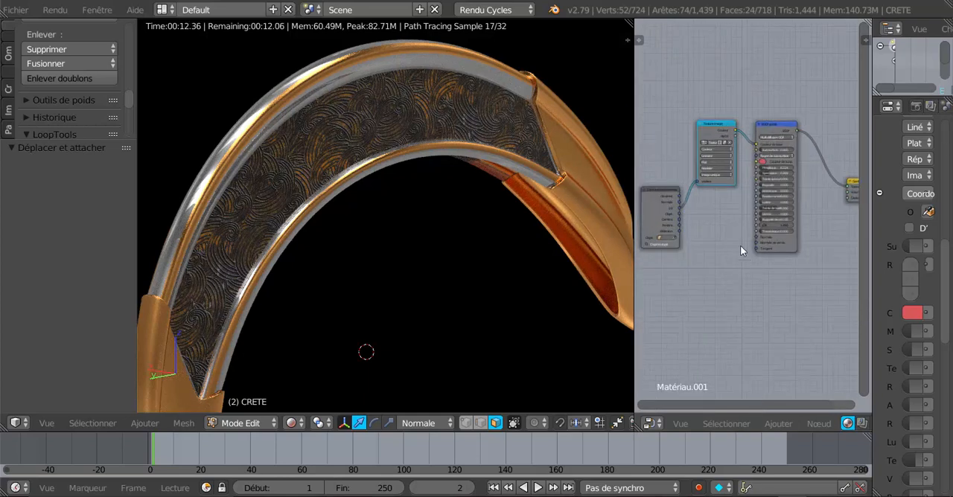
{"action": "middle_click_drag", "start_coordinate": [736, 277], "coordinate": [735, 328]}
{"action": "scroll", "coordinate": [713, 225], "scroll_direction": "up", "scroll_amount": 1}
{"action": "left_click", "coordinate": [698, 170]}
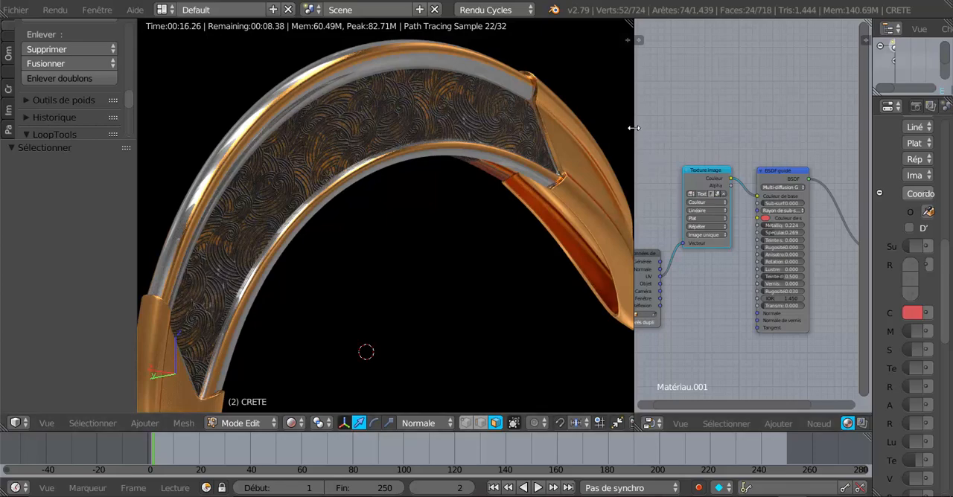
Step: Widen the node editor over the 3D view, raise the Coordonnées de texture node level with Texture image, and nudge BSDF guidé
{"action": "left_click_drag", "start_coordinate": [635, 130], "coordinate": [472, 145]}
{"action": "scroll", "coordinate": [794, 309], "scroll_direction": "up", "scroll_amount": 3}
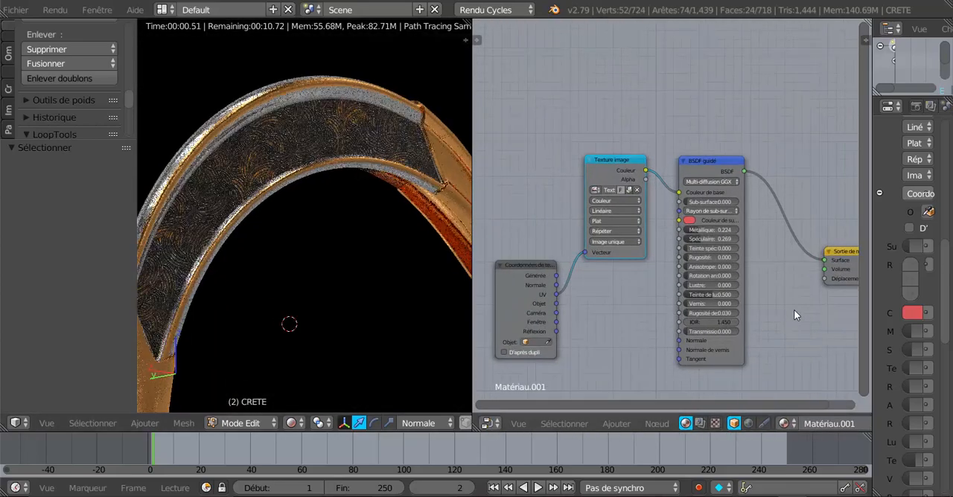
{"action": "middle_click_drag", "start_coordinate": [779, 310], "coordinate": [783, 277]}
{"action": "left_click_drag", "start_coordinate": [521, 229], "coordinate": [526, 125]}
{"action": "scroll", "coordinate": [715, 155], "scroll_direction": "up", "scroll_amount": 1}
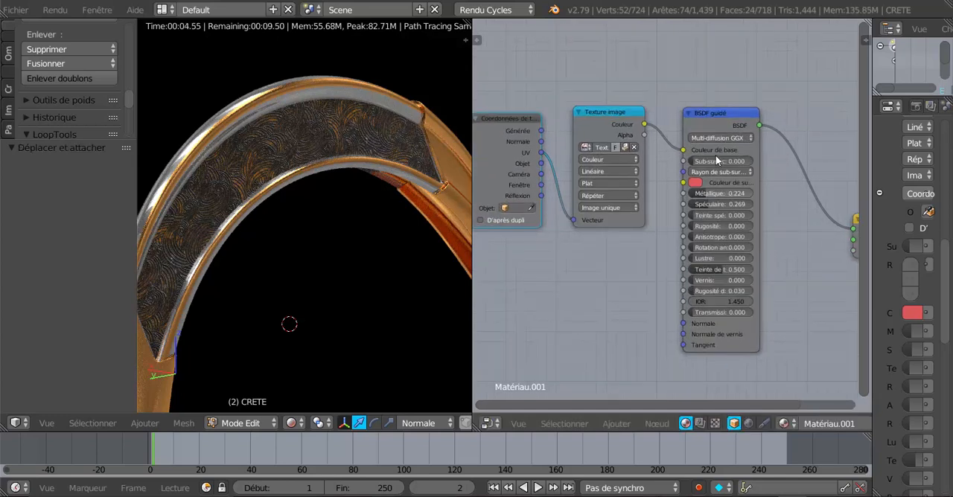
{"action": "mouse_move", "coordinate": [718, 118]}
{"action": "left_mouse_down"}
{"action": "mouse_move", "coordinate": [713, 130]}
{"action": "mouse_move", "coordinate": [717, 119]}
{"action": "left_mouse_up"}
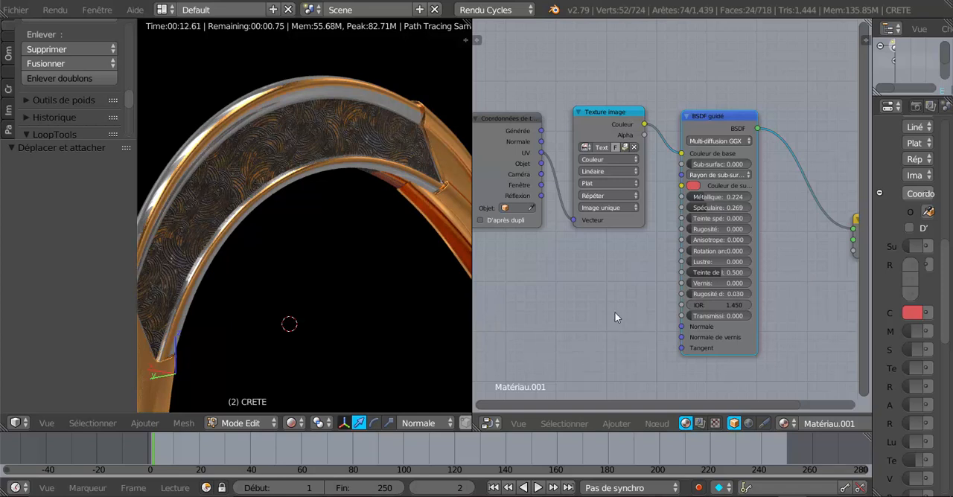
{"action": "mouse_move", "coordinate": [709, 115]}
{"action": "left_mouse_down"}
{"action": "mouse_move", "coordinate": [705, 139]}
{"action": "mouse_move", "coordinate": [712, 103]}
{"action": "mouse_move", "coordinate": [706, 114]}
{"action": "left_mouse_up"}
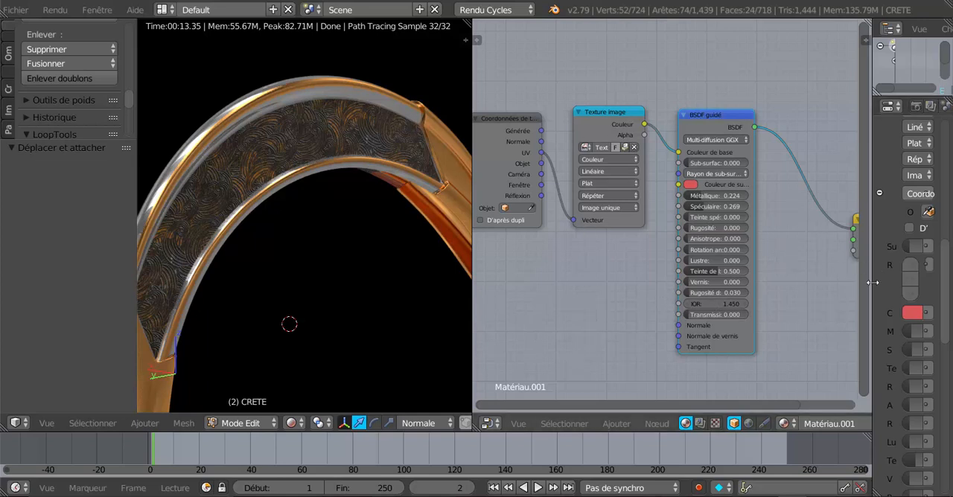
Step: Move Sortie de matériau close beside BSDF guidé and enlarge the node editor by narrowing the properties area and the 3D view
{"action": "left_click_drag", "start_coordinate": [870, 281], "coordinate": [751, 287]}
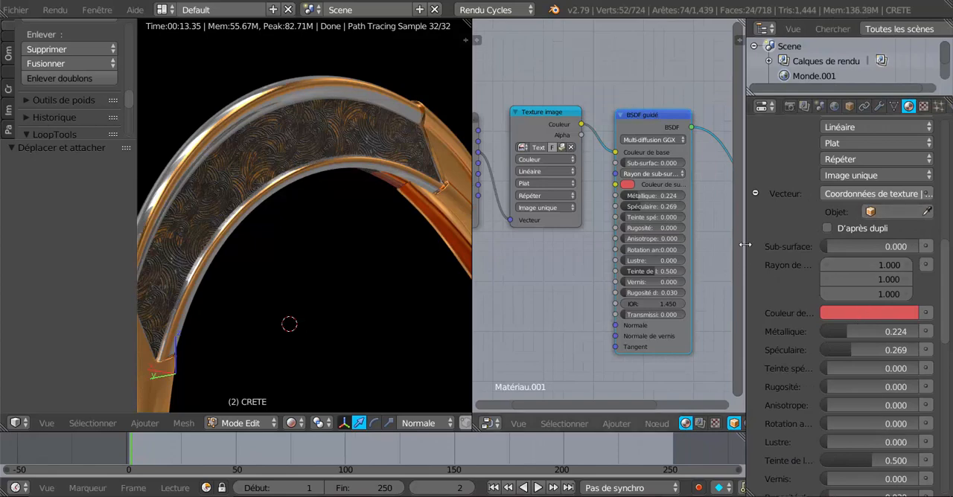
{"action": "left_click_drag", "start_coordinate": [744, 244], "coordinate": [846, 247]}
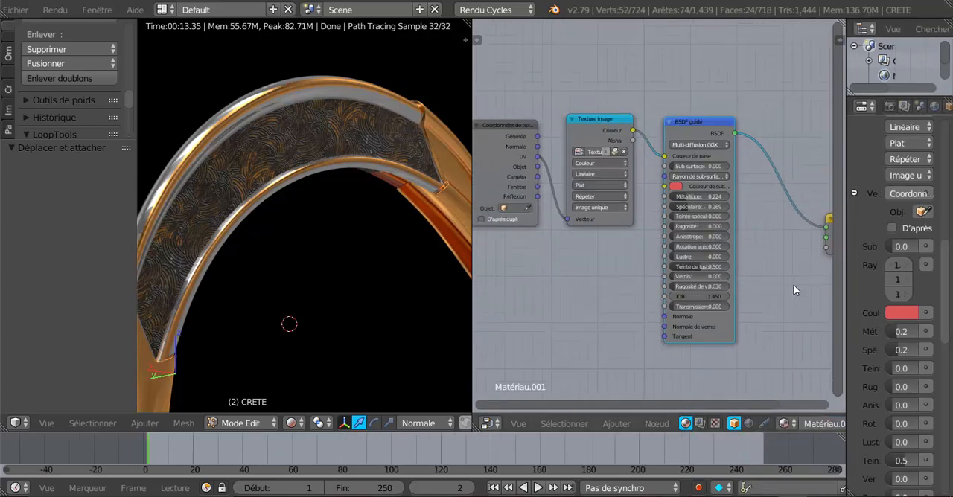
{"action": "scroll", "coordinate": [793, 285], "scroll_direction": "down", "scroll_amount": 3}
{"action": "left_click_drag", "start_coordinate": [805, 219], "coordinate": [757, 153]}
{"action": "left_click_drag", "start_coordinate": [846, 238], "coordinate": [874, 254]}
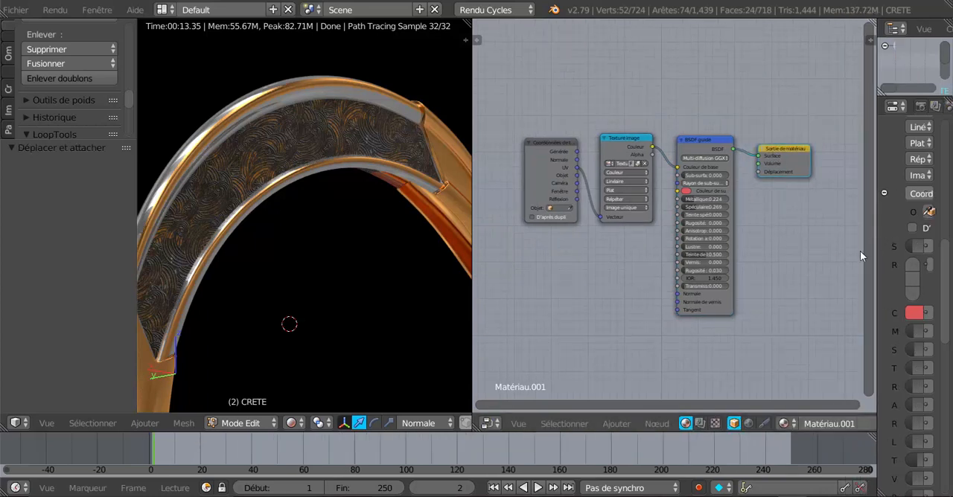
{"action": "scroll", "coordinate": [859, 256], "scroll_direction": "up", "scroll_amount": 1}
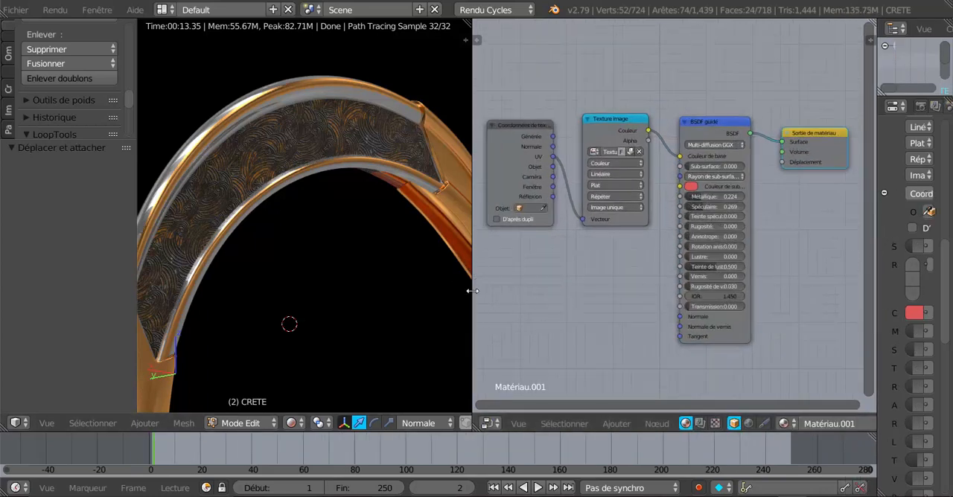
{"action": "left_click_drag", "start_coordinate": [471, 291], "coordinate": [427, 291]}
{"action": "scroll", "coordinate": [524, 281], "scroll_direction": "up", "scroll_amount": 1}
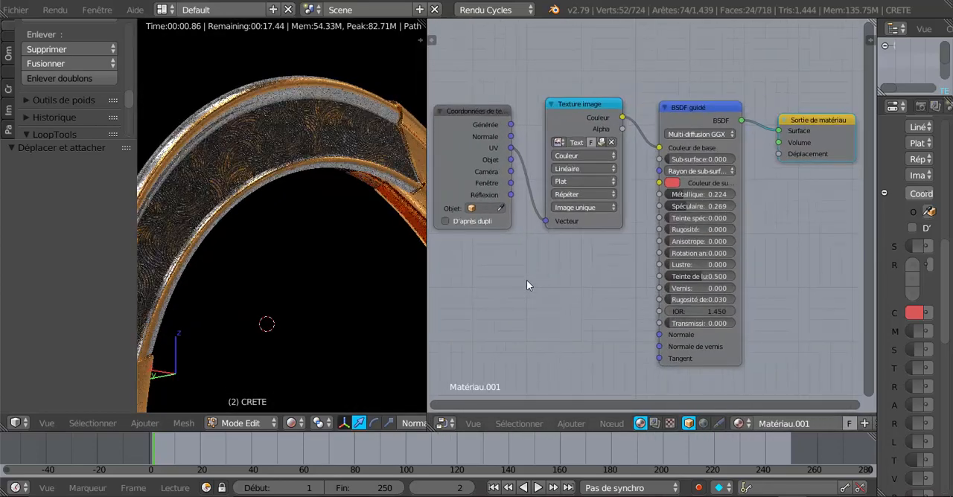
Step: Examine the crest's engraved band in the rendered 3D view and recentre the node tree
{"action": "scroll", "coordinate": [526, 285], "scroll_direction": "down", "scroll_amount": 1}
{"action": "scroll", "coordinate": [334, 304], "scroll_direction": "up", "scroll_amount": 2}
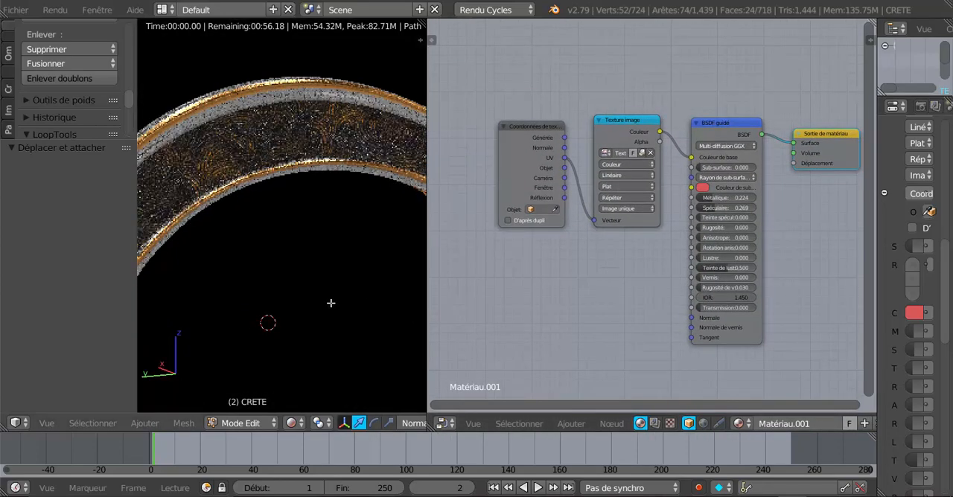
{"action": "middle_click_drag", "start_coordinate": [330, 303], "coordinate": [358, 302], "text": "shift"}
{"action": "scroll", "coordinate": [328, 278], "scroll_direction": "up", "scroll_amount": 2}
{"action": "scroll", "coordinate": [335, 274], "scroll_direction": "down", "scroll_amount": 1}
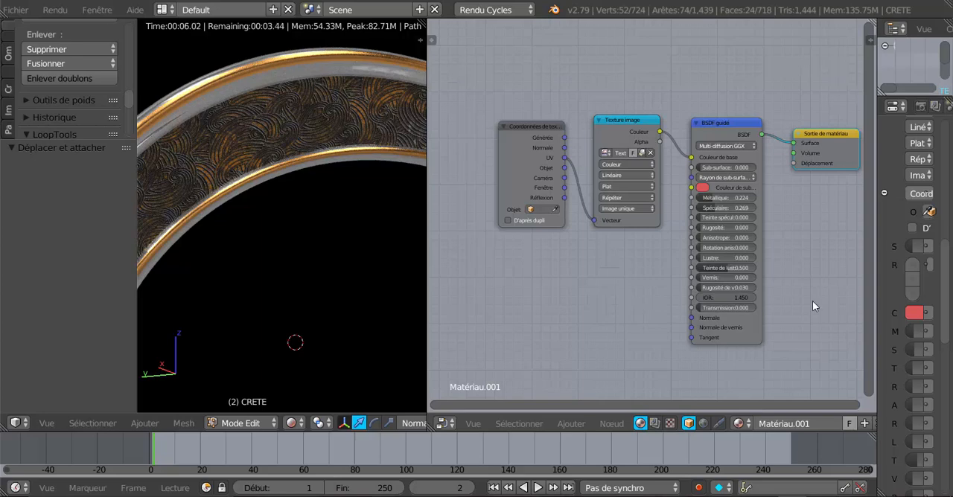
{"action": "scroll", "coordinate": [834, 314], "scroll_direction": "up", "scroll_amount": 2}
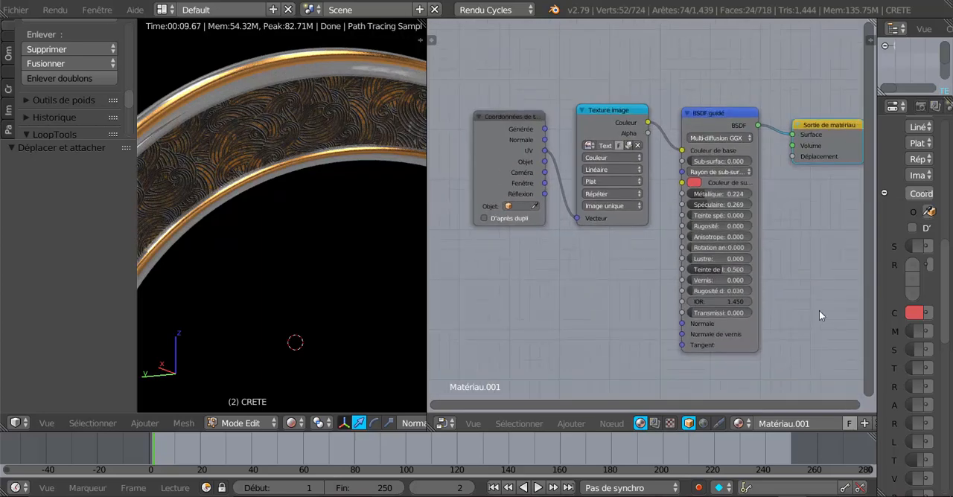
{"action": "middle_click_drag", "start_coordinate": [583, 318], "coordinate": [566, 316]}
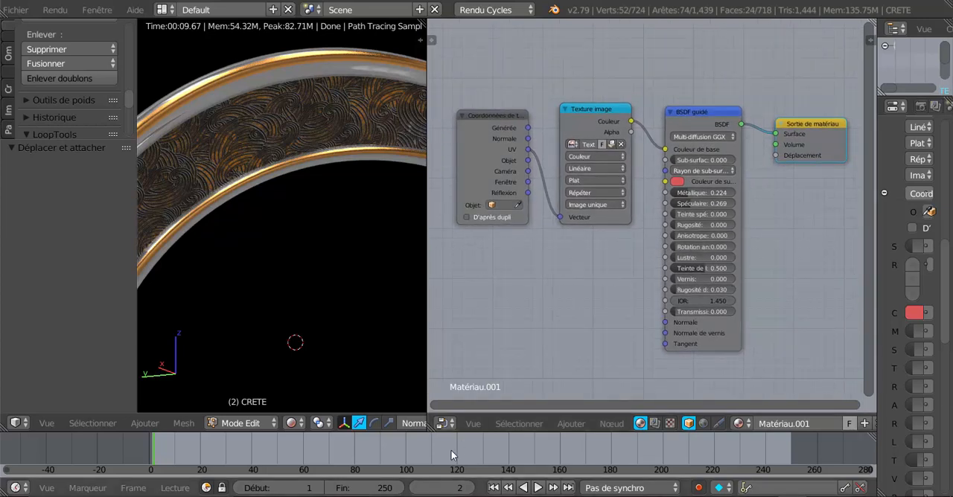
Step: Keep the area set to Éditeur de nœuds and move Sortie de matériau lower and farther from BSDF guidé
{"action": "left_click", "coordinate": [440, 425]}
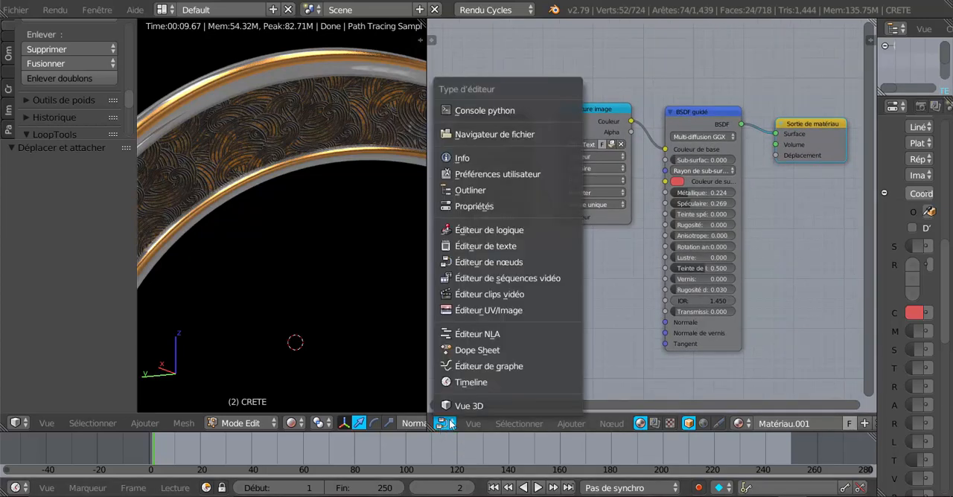
{"action": "left_click", "coordinate": [494, 264]}
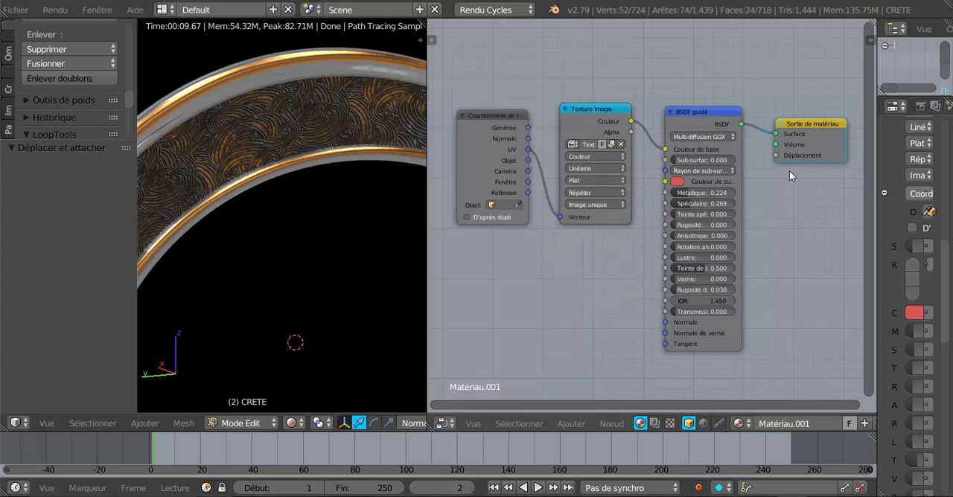
{"action": "left_click_drag", "start_coordinate": [800, 129], "coordinate": [823, 155]}
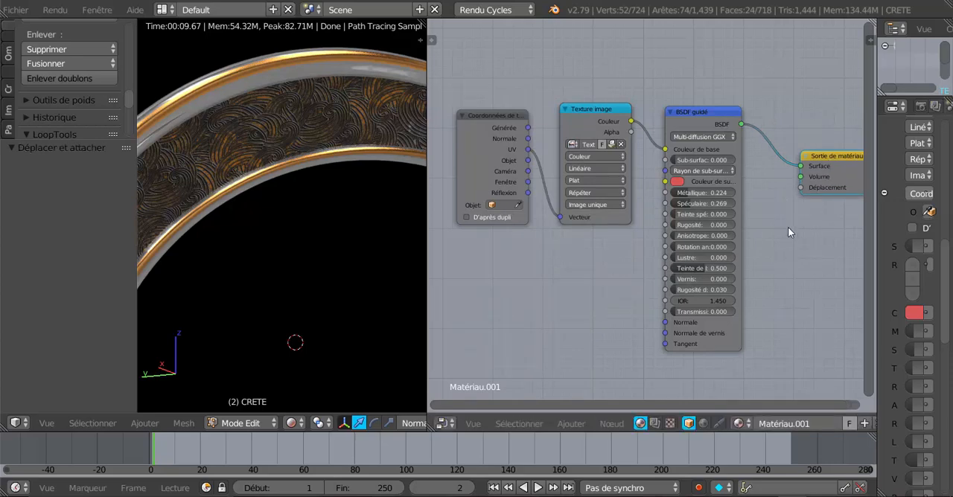
{"action": "left_click", "coordinate": [611, 424]}
Step: Duplicate the Texture image node below Sortie de matériau and link the copy's Couleur output to the Déplacement input
{"action": "left_click", "coordinate": [595, 112]}
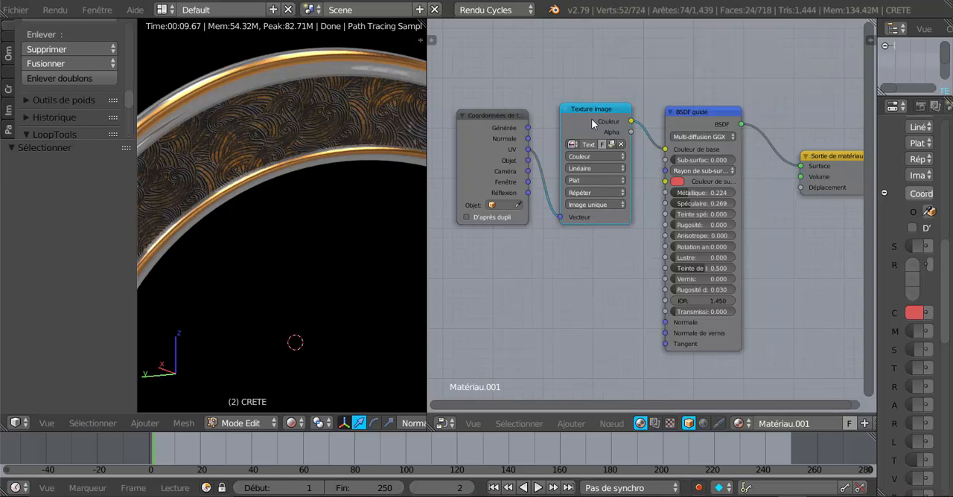
{"action": "key", "text": "shift+d"}
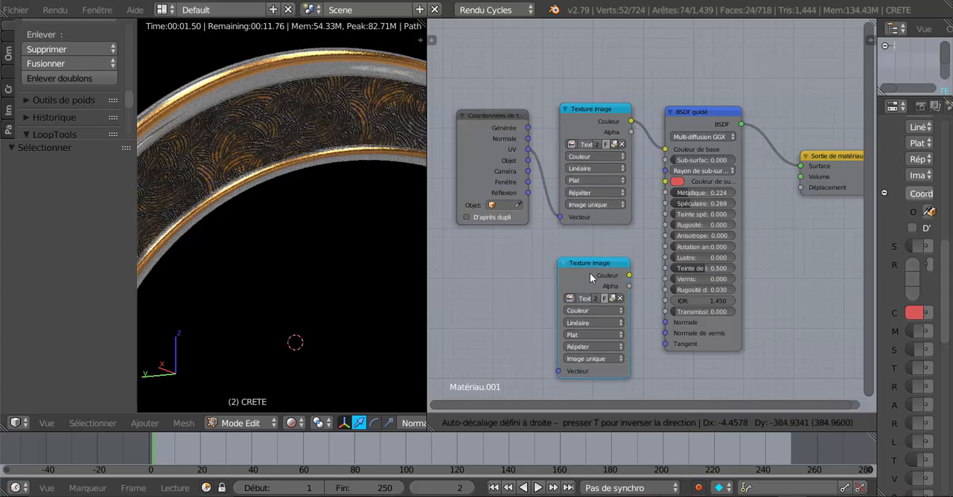
{"action": "left_click", "coordinate": [765, 292]}
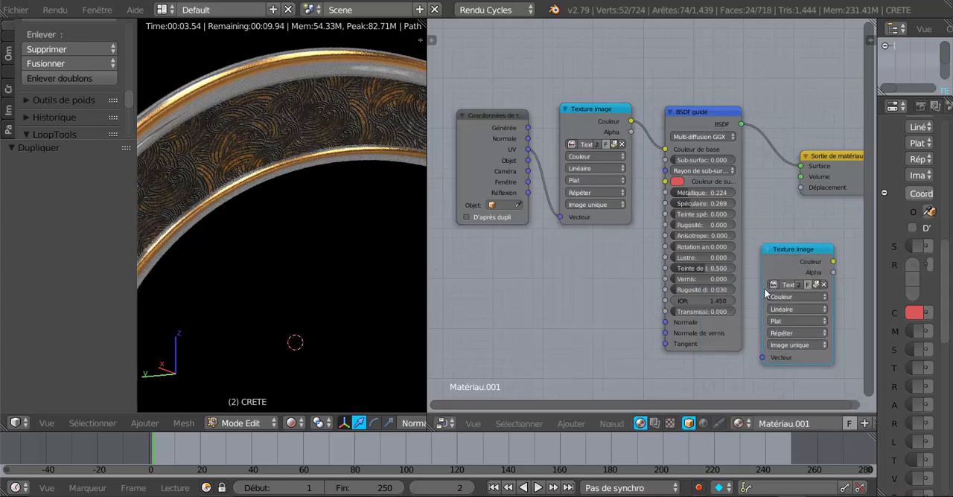
{"action": "middle_click_drag", "start_coordinate": [625, 293], "coordinate": [518, 283]}
{"action": "left_click_drag", "start_coordinate": [727, 150], "coordinate": [781, 161]}
{"action": "left_click_drag", "start_coordinate": [725, 251], "coordinate": [746, 190]}
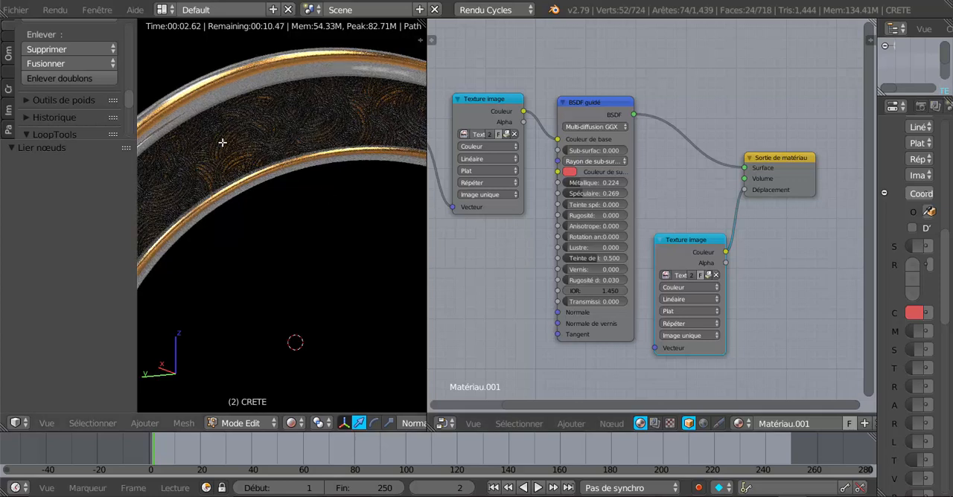
Step: Set the duplicated Texture image node's colour space to Données non-couleur and check the relief on the crest
{"action": "left_click", "coordinate": [687, 288]}
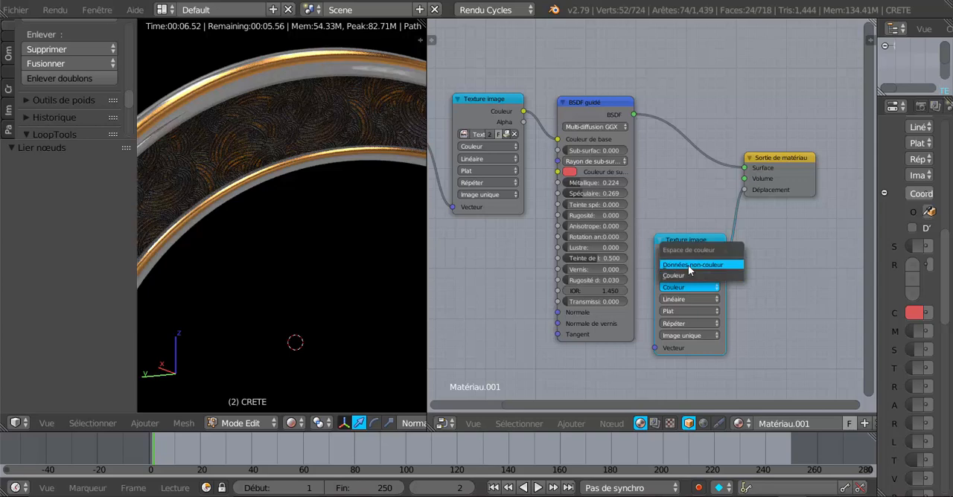
{"action": "left_click", "coordinate": [687, 265]}
{"action": "scroll", "coordinate": [319, 267], "scroll_direction": "up", "scroll_amount": 1}
{"action": "middle_click_drag", "start_coordinate": [319, 267], "coordinate": [354, 278]}
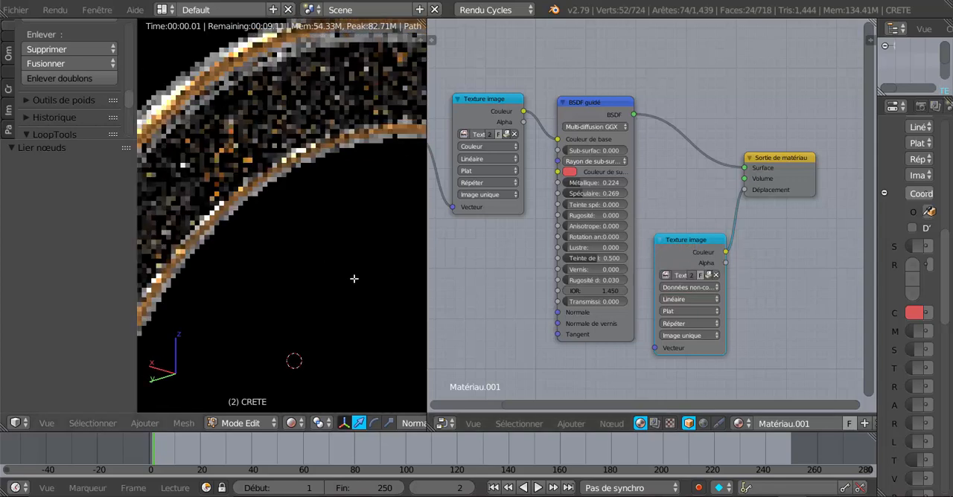
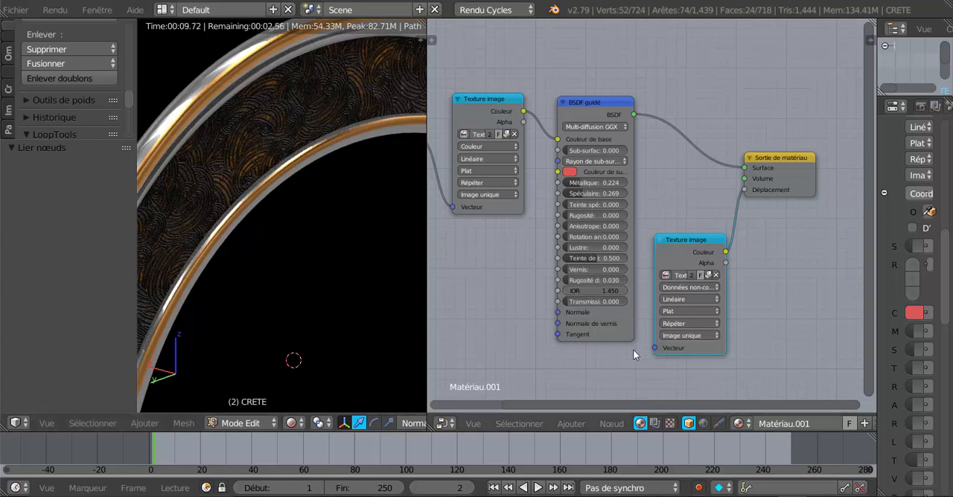
Step: Move BSDF guidé up and closer to the first Texture image node, and raise the displacement Texture image node slightly
{"action": "left_click", "coordinate": [621, 426]}
{"action": "left_click_drag", "start_coordinate": [591, 105], "coordinate": [572, 58]}
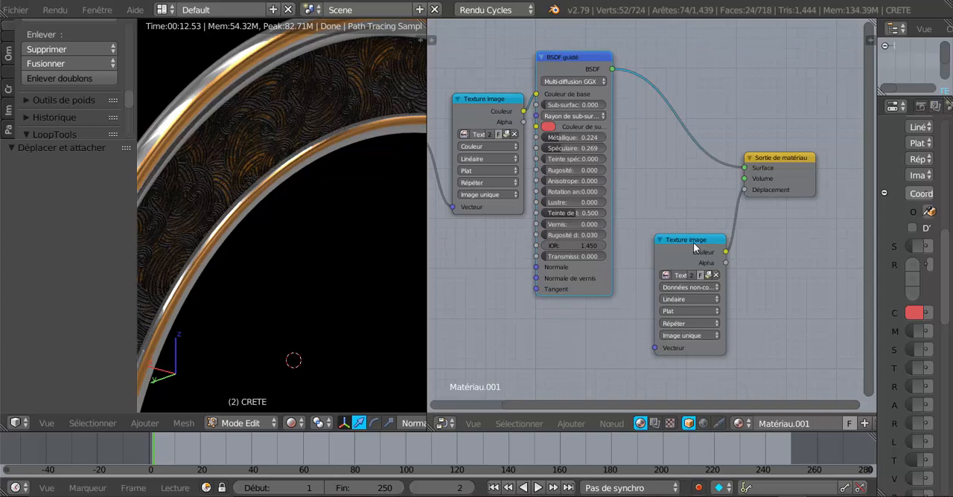
{"action": "left_click_drag", "start_coordinate": [694, 248], "coordinate": [688, 224]}
Step: Unpack the displacement Texture image node's file into the current folder and replace it with Textures Métal Armure 11_NRM.png from Desktop's Heaume texture folder
{"action": "scroll", "coordinate": [682, 234], "scroll_direction": "up", "scroll_amount": 2}
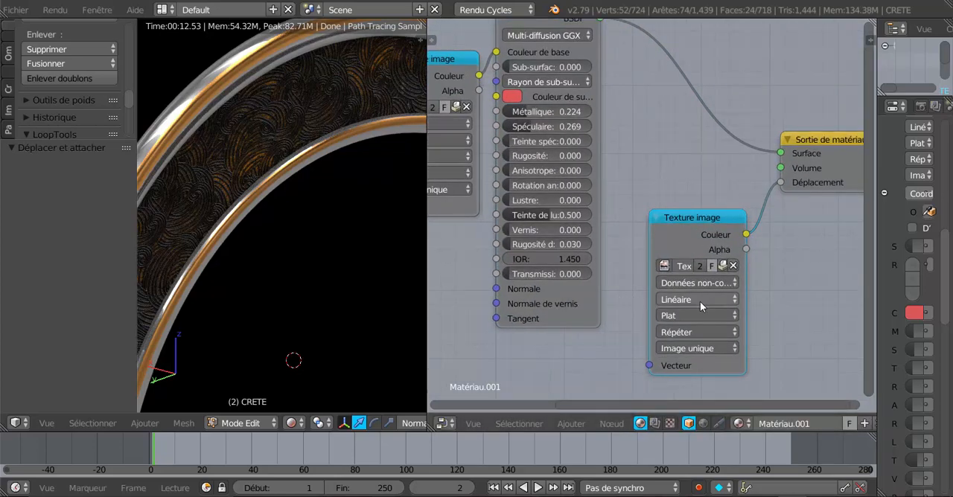
{"action": "left_click", "coordinate": [721, 266]}
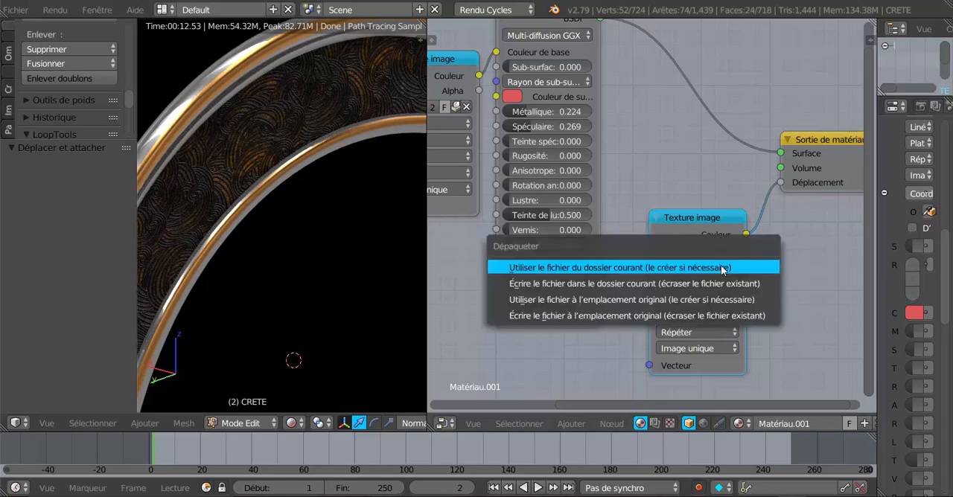
{"action": "left_click", "coordinate": [721, 270]}
{"action": "left_click", "coordinate": [722, 265]}
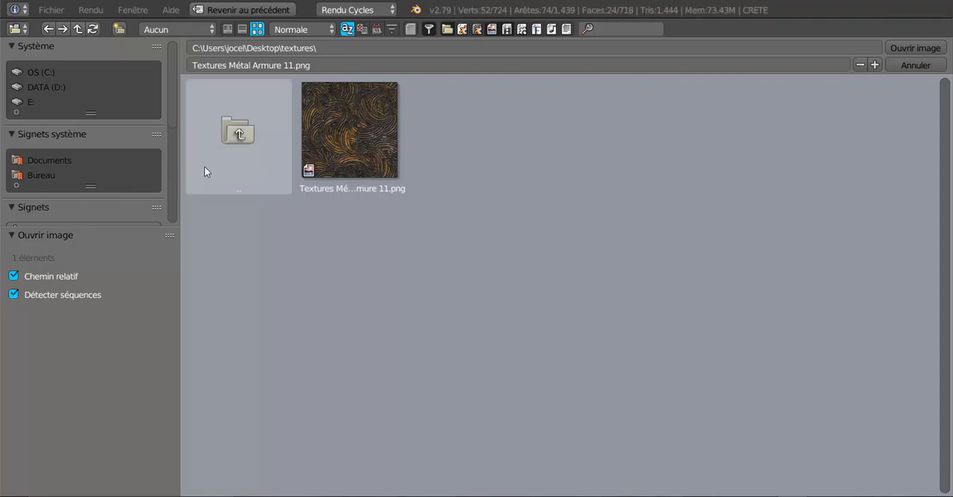
{"action": "scroll", "coordinate": [78, 114], "scroll_direction": "down", "scroll_amount": 5}
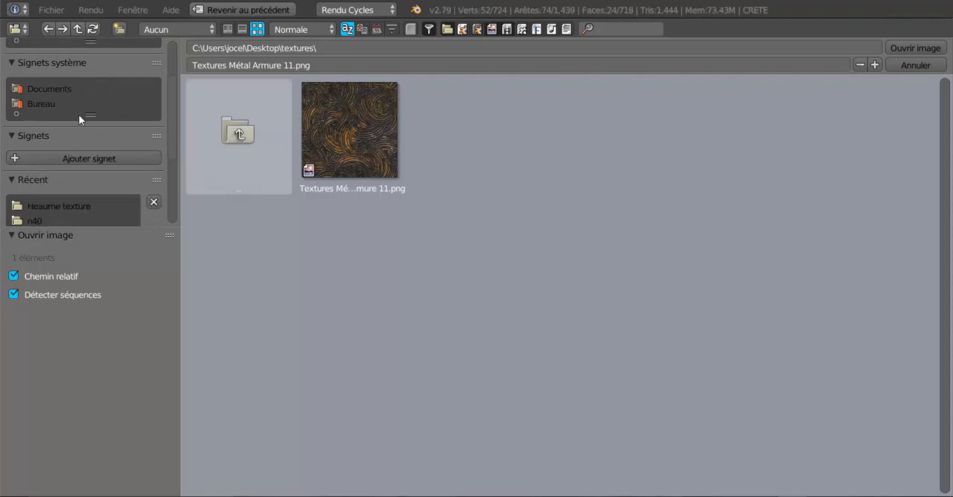
{"action": "scroll", "coordinate": [67, 189], "scroll_direction": "up", "scroll_amount": 5}
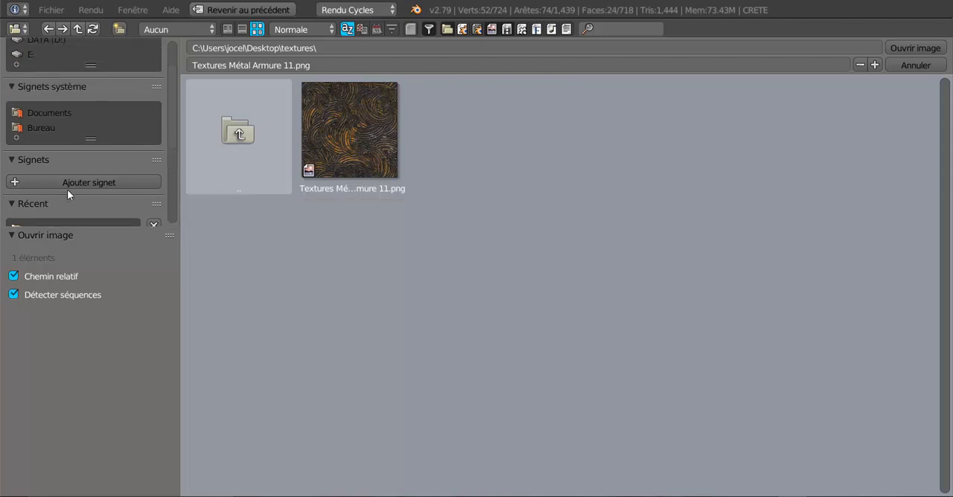
{"action": "left_click", "coordinate": [38, 129]}
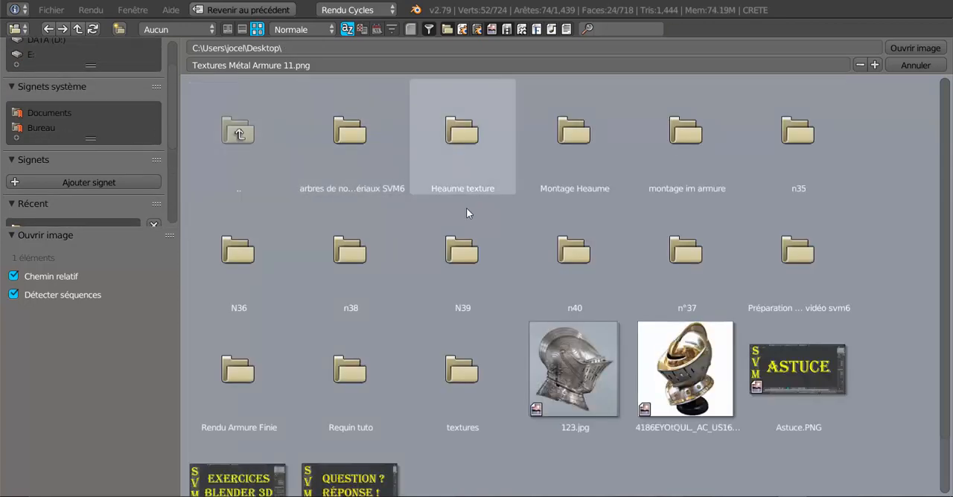
{"action": "left_click", "coordinate": [467, 139]}
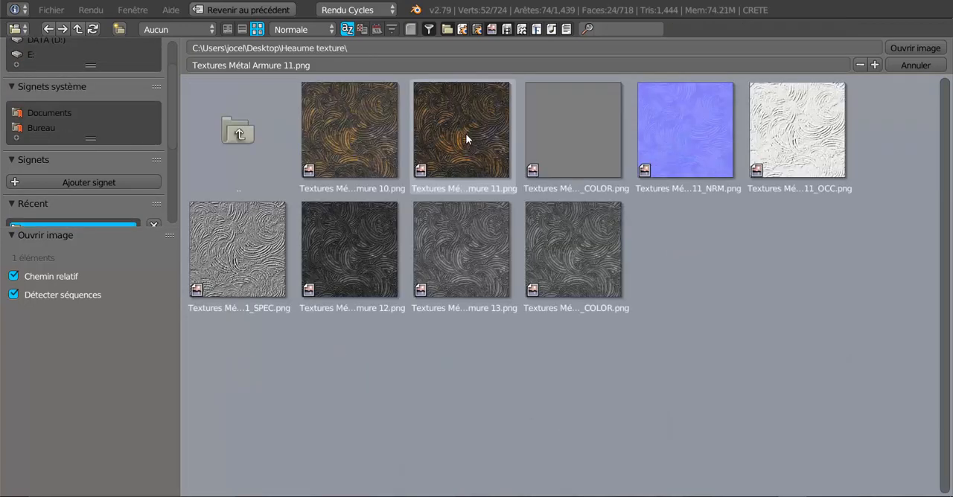
{"action": "left_click", "coordinate": [689, 130]}
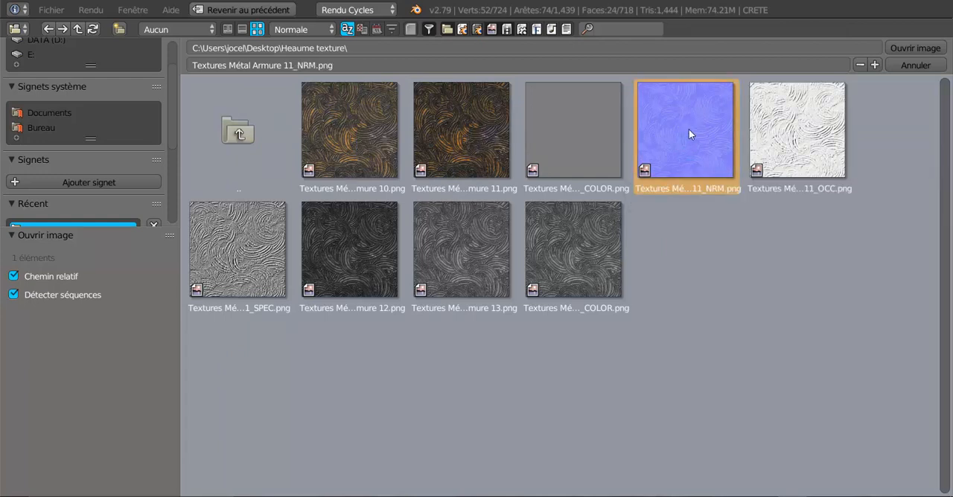
{"action": "left_click", "coordinate": [914, 47]}
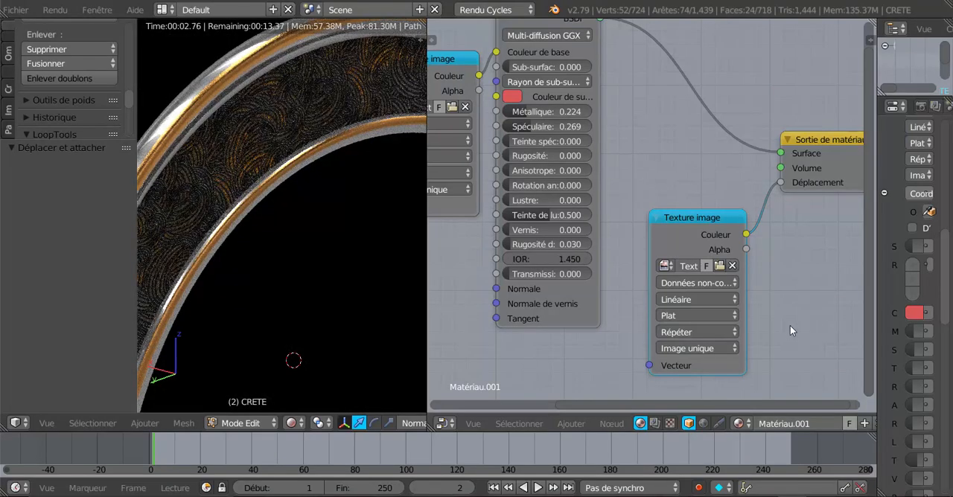
Step: Move the normal-map Texture image node down-left and insert a Carte de normale node on its link to the Déplacement input
{"action": "left_click_drag", "start_coordinate": [681, 218], "coordinate": [646, 229]}
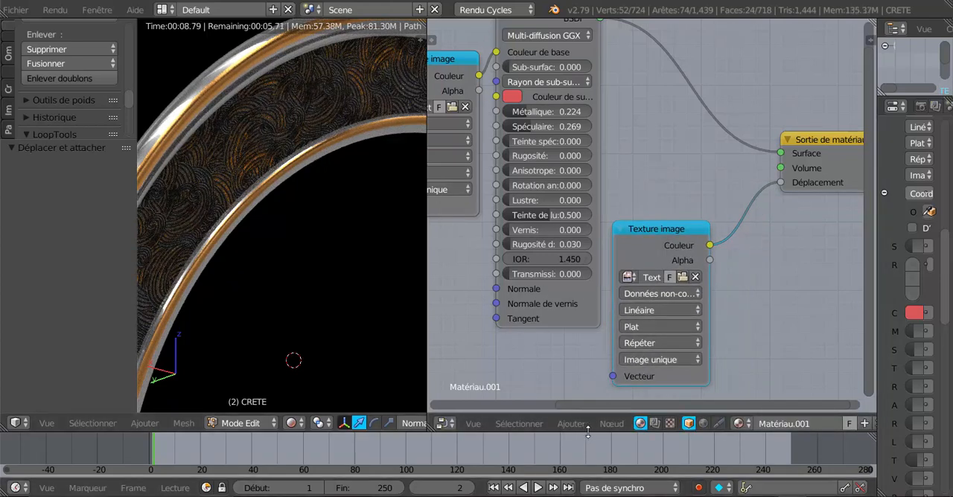
{"action": "left_click", "coordinate": [610, 423]}
{"action": "mouse_move", "coordinate": [578, 428]}
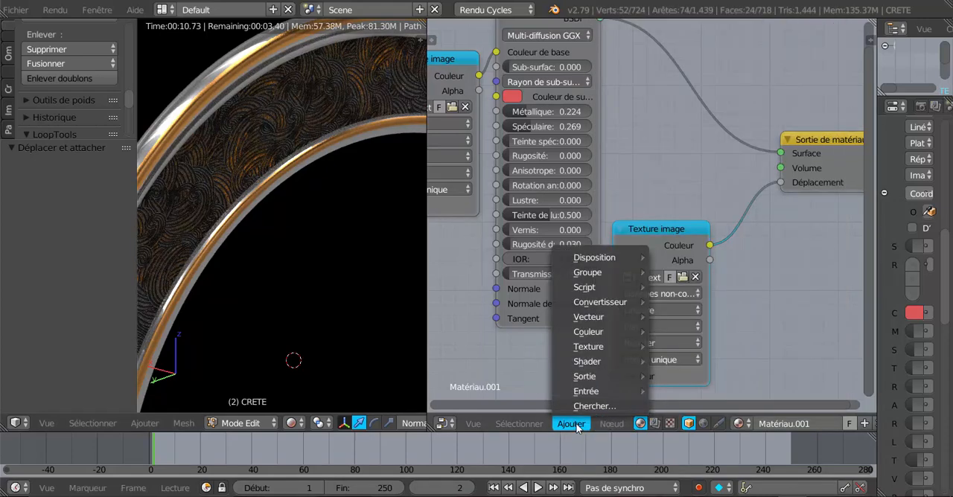
{"action": "mouse_move", "coordinate": [588, 392]}
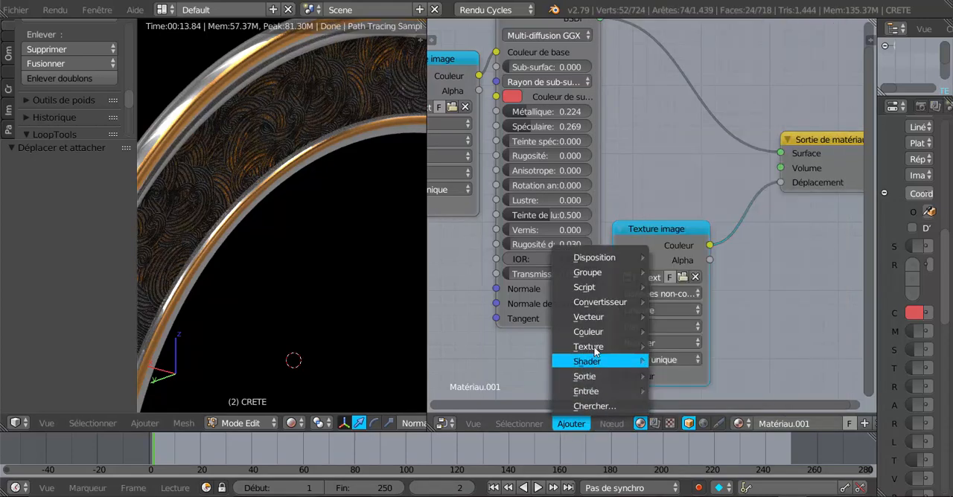
{"action": "mouse_move", "coordinate": [598, 330]}
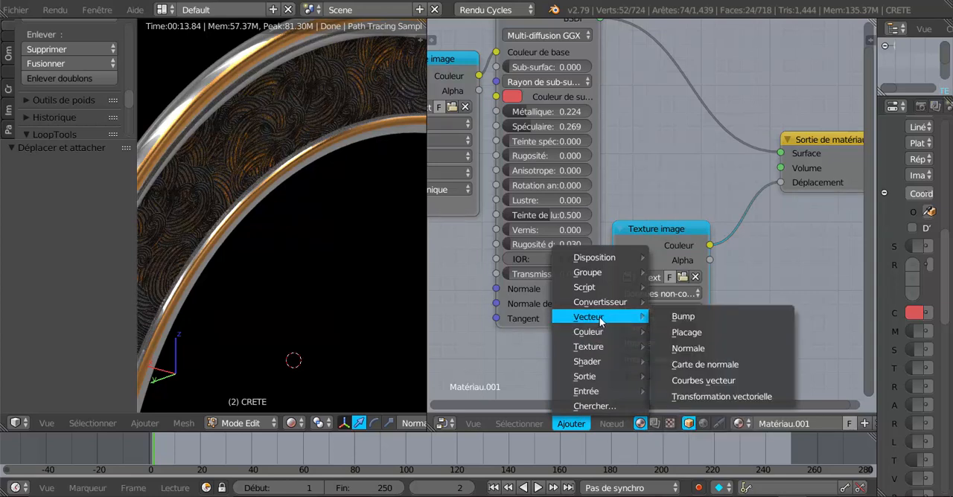
{"action": "left_click", "coordinate": [727, 366]}
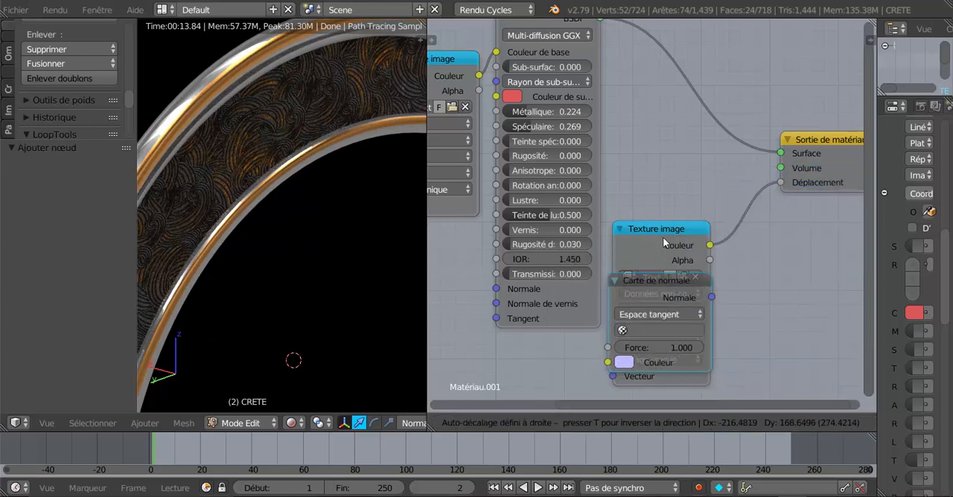
{"action": "left_click", "coordinate": [762, 197]}
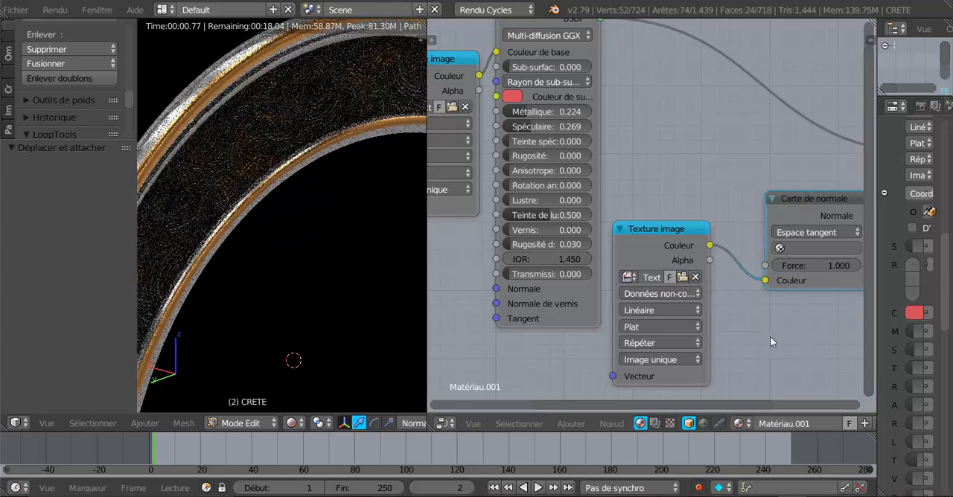
Step: Move the normal-map Texture image node up and closer to the Carte de normale node
{"action": "scroll", "coordinate": [770, 337], "scroll_direction": "down", "scroll_amount": 1}
{"action": "middle_click_drag", "start_coordinate": [770, 336], "coordinate": [658, 367]}
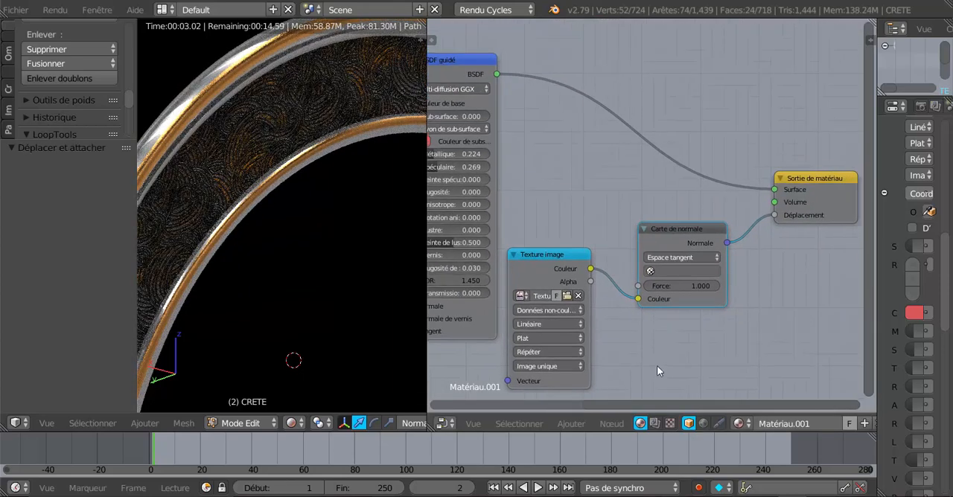
{"action": "scroll", "coordinate": [627, 333], "scroll_direction": "up", "scroll_amount": 3}
{"action": "left_click_drag", "start_coordinate": [533, 271], "coordinate": [566, 240]}
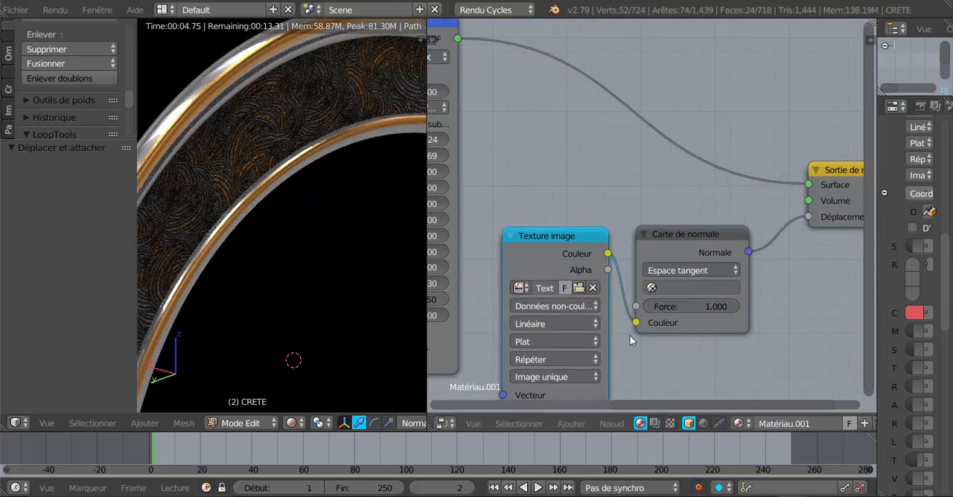
Step: Check the crest's relief with the Carte de normale Force at 0, and set the Force to 1.100
{"action": "scroll", "coordinate": [696, 333], "scroll_direction": "up", "scroll_amount": 1}
{"action": "left_click_drag", "start_coordinate": [719, 328], "coordinate": [655, 329]}
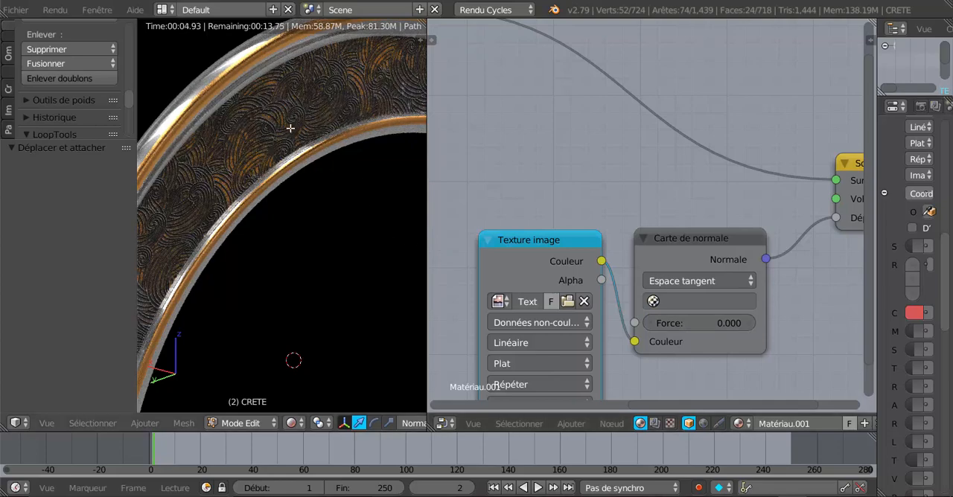
{"action": "middle_click_drag", "start_coordinate": [291, 128], "coordinate": [280, 248]}
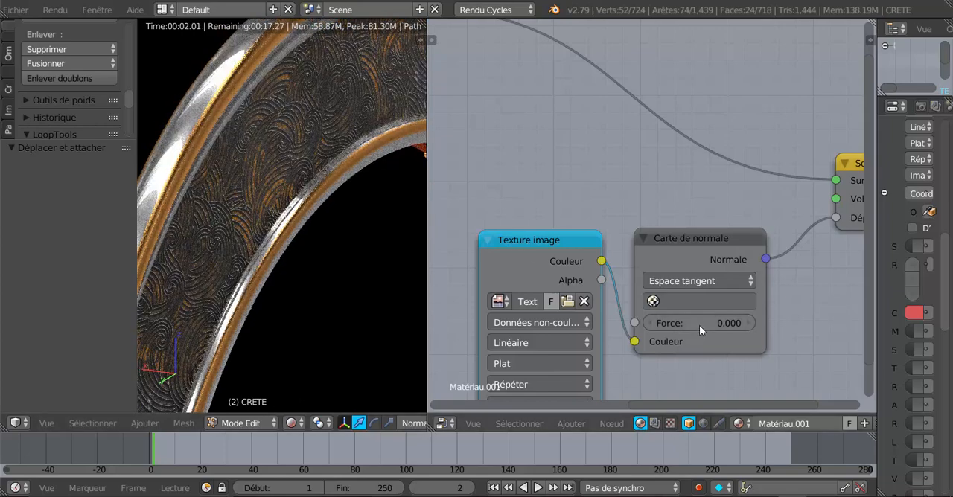
{"action": "mouse_move", "coordinate": [707, 321]}
{"action": "left_mouse_down"}
{"action": "mouse_move", "coordinate": [733, 322]}
{"action": "mouse_move", "coordinate": [719, 323]}
{"action": "left_mouse_up"}
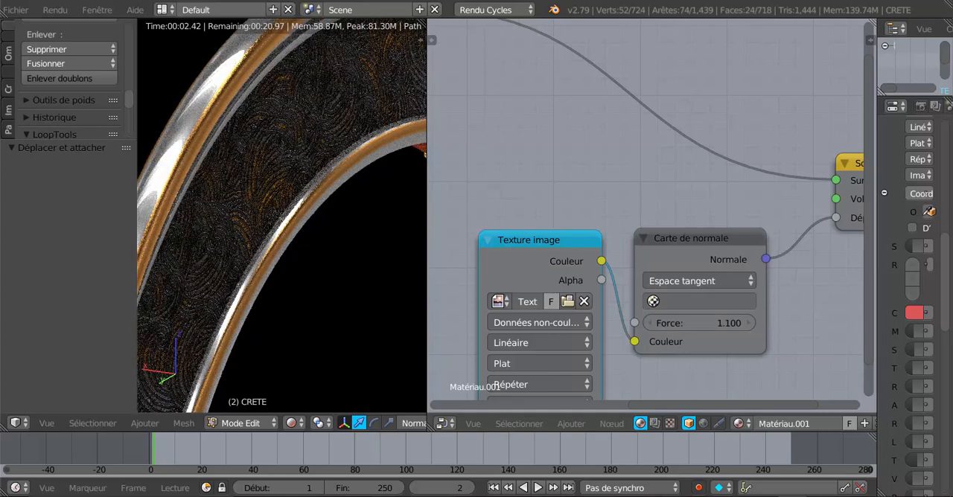
Step: Try the Couleur colour space on the normal-map Texture image node and restore Données non-couleur
{"action": "left_click", "coordinate": [536, 322]}
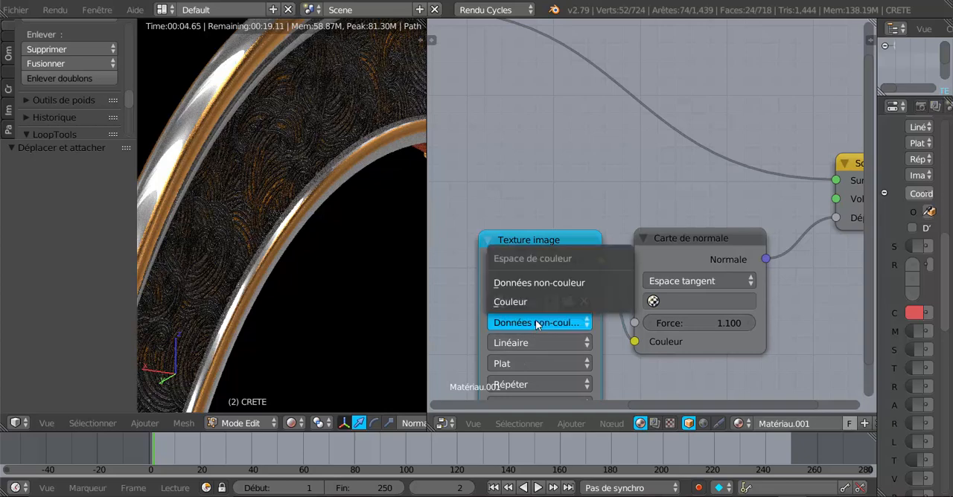
{"action": "left_click", "coordinate": [519, 302]}
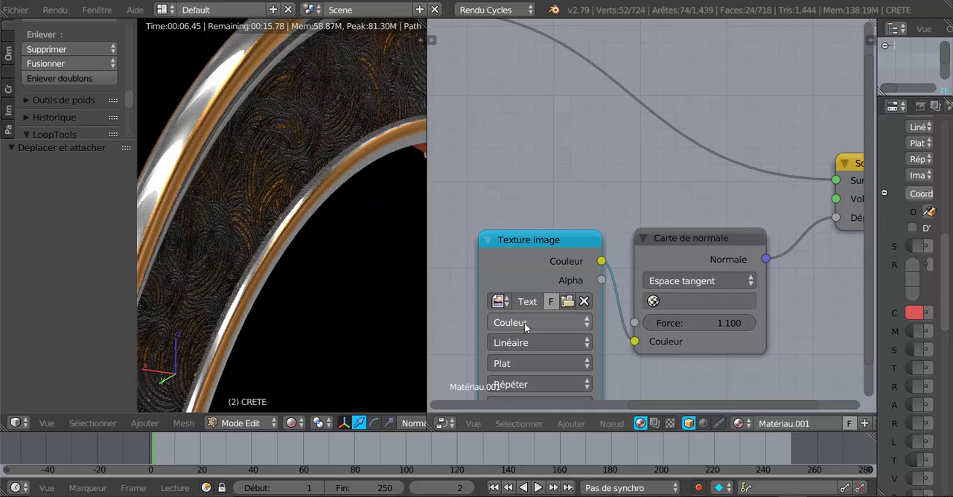
{"action": "left_click", "coordinate": [524, 323]}
{"action": "left_click", "coordinate": [527, 284]}
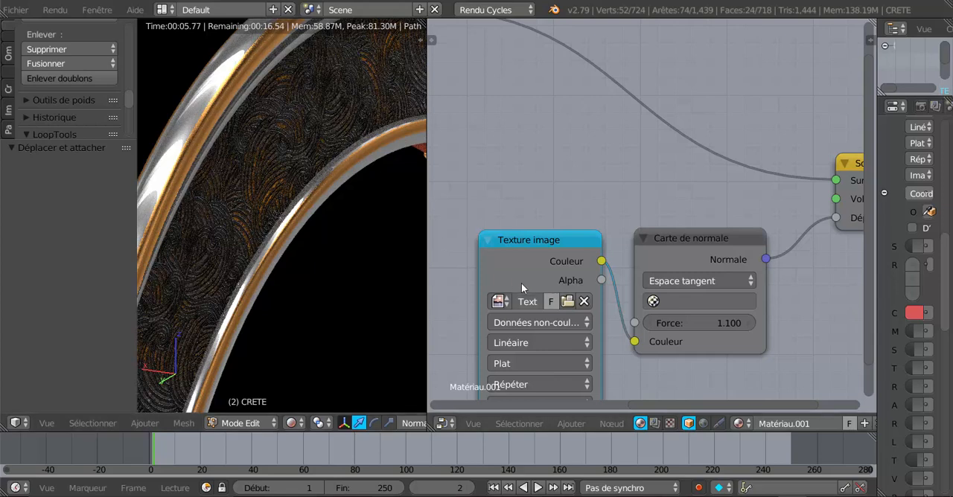
Step: Set the Carte de normale node's space to Espace objet de Blender and check the effect on the crest
{"action": "left_click", "coordinate": [691, 282]}
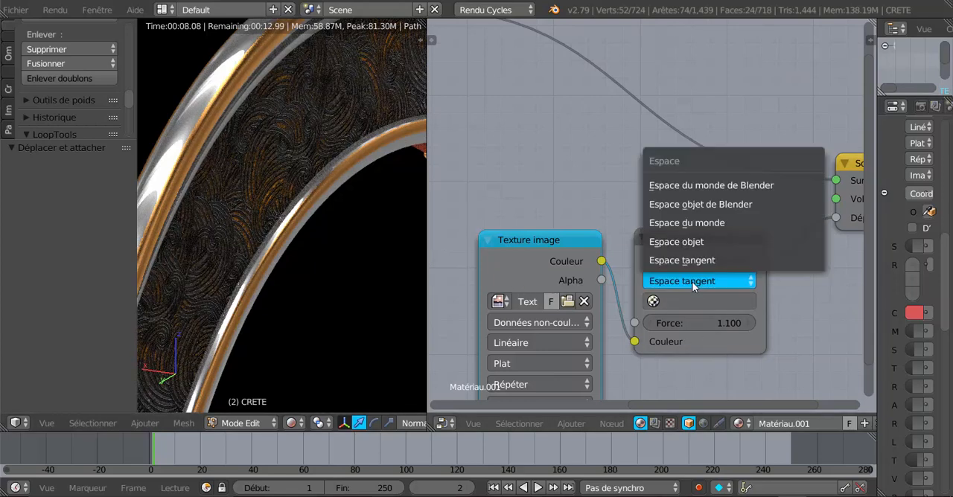
{"action": "left_click", "coordinate": [706, 204]}
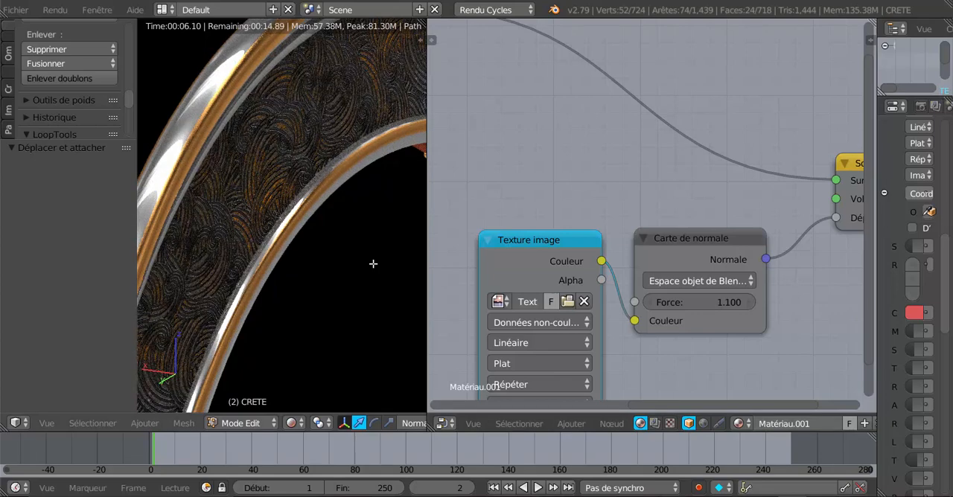
{"action": "scroll", "coordinate": [373, 264], "scroll_direction": "down", "scroll_amount": 3}
Step: Spread out the node tree by repositioning Sortie de matériau, Carte de normale, the normal-map Texture image and BSDF guidé
{"action": "scroll", "coordinate": [660, 251], "scroll_direction": "down", "scroll_amount": 4}
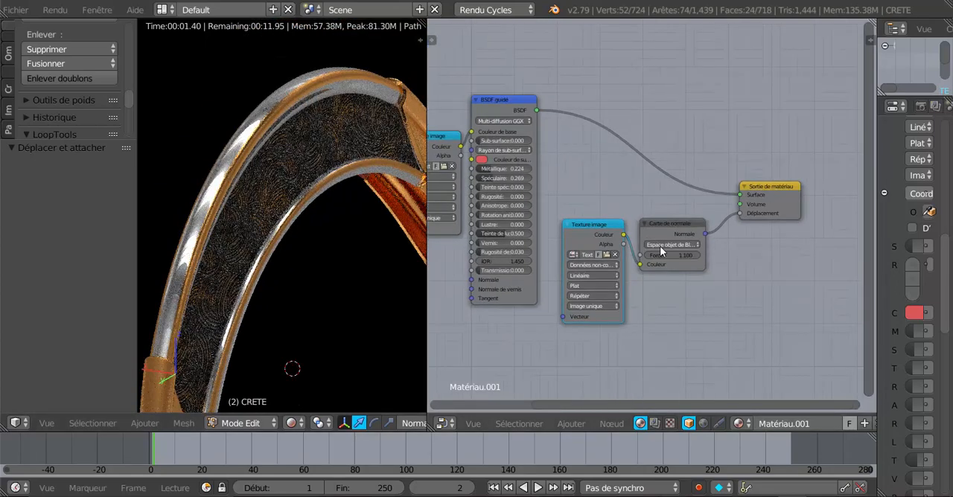
{"action": "scroll", "coordinate": [660, 252], "scroll_direction": "down", "scroll_amount": 2}
{"action": "left_click_drag", "start_coordinate": [729, 192], "coordinate": [757, 160]}
{"action": "left_click_drag", "start_coordinate": [658, 219], "coordinate": [698, 210]}
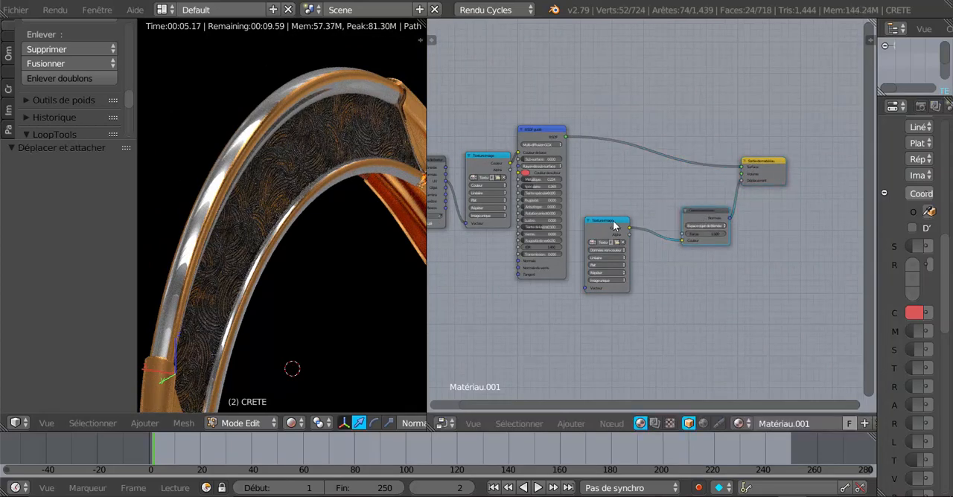
{"action": "left_click_drag", "start_coordinate": [617, 223], "coordinate": [646, 244]}
{"action": "left_click_drag", "start_coordinate": [549, 132], "coordinate": [575, 107]}
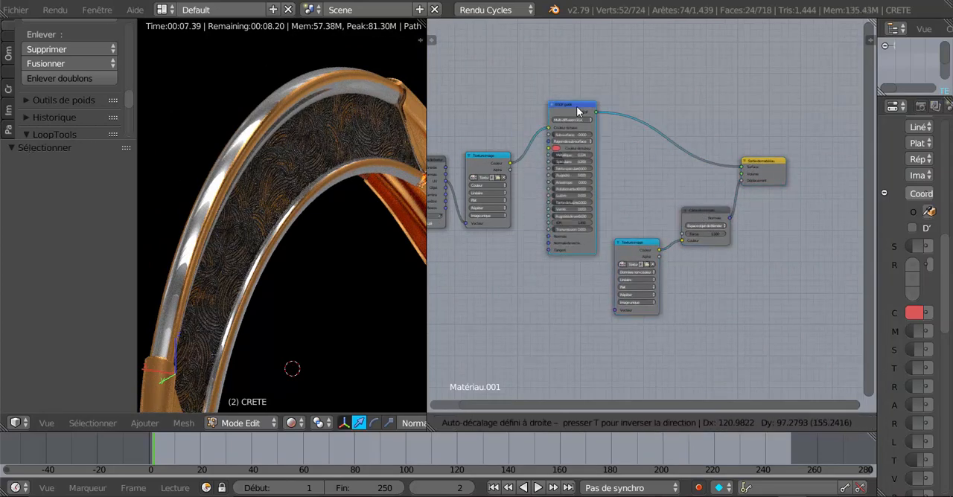
Step: Move the normal-map Texture image node closer to Carte de normale, check the crest from another angle, and shift BSDF guidé slightly right
{"action": "scroll", "coordinate": [508, 305], "scroll_direction": "up", "scroll_amount": 1}
{"action": "scroll", "coordinate": [509, 313], "scroll_direction": "up", "scroll_amount": 2}
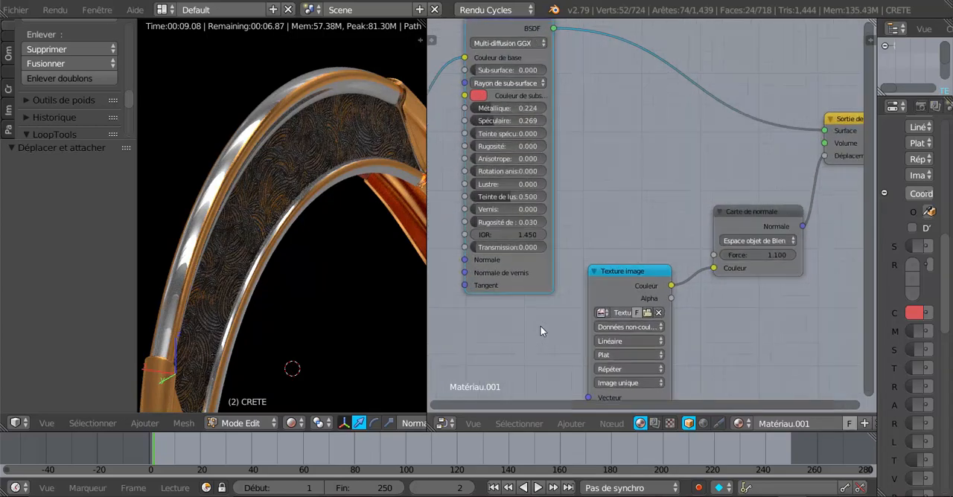
{"action": "left_click_drag", "start_coordinate": [623, 276], "coordinate": [649, 273]}
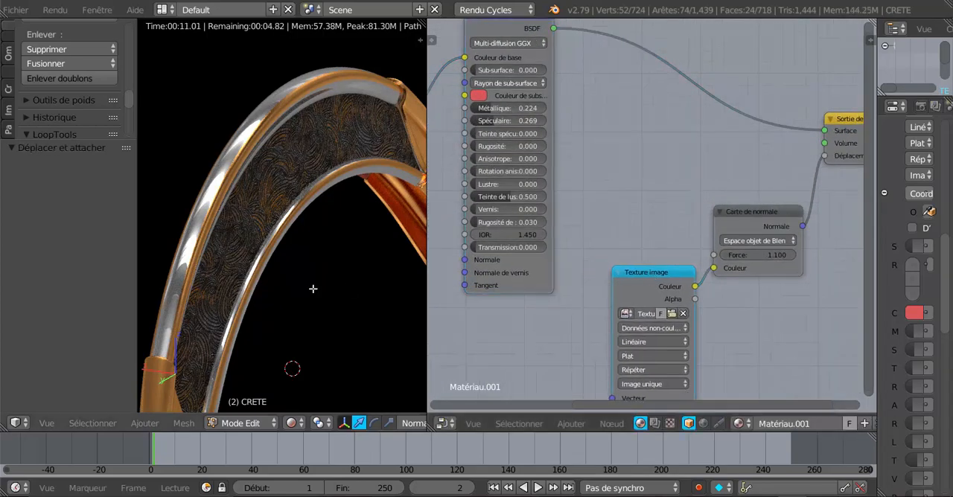
{"action": "middle_click_drag", "start_coordinate": [312, 289], "coordinate": [251, 279]}
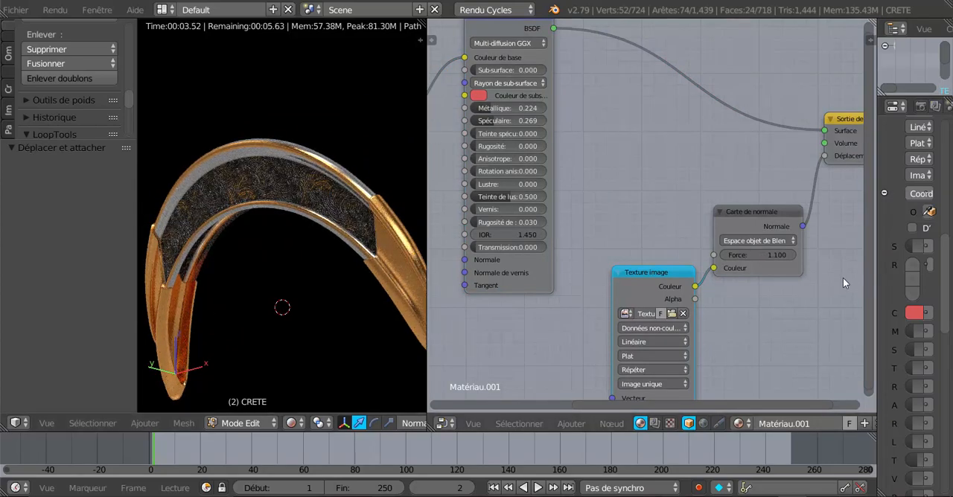
{"action": "scroll", "coordinate": [821, 280], "scroll_direction": "down", "scroll_amount": 3}
{"action": "left_click_drag", "start_coordinate": [577, 105], "coordinate": [595, 104]}
{"action": "scroll", "coordinate": [569, 225], "scroll_direction": "down", "scroll_amount": 2}
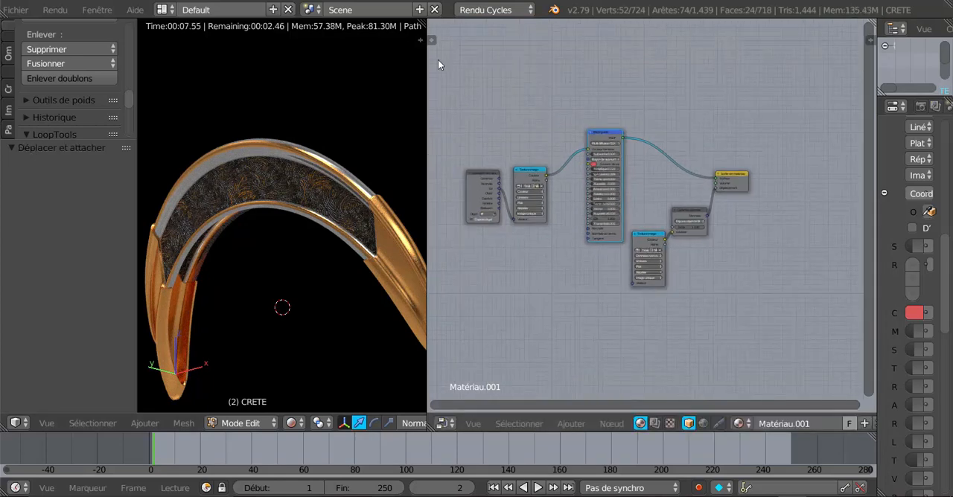
Step: Merge the node editor area into the 3D view and examine the crest's engraved band at the larger size
{"action": "left_click_drag", "start_coordinate": [423, 22], "coordinate": [587, 159]}
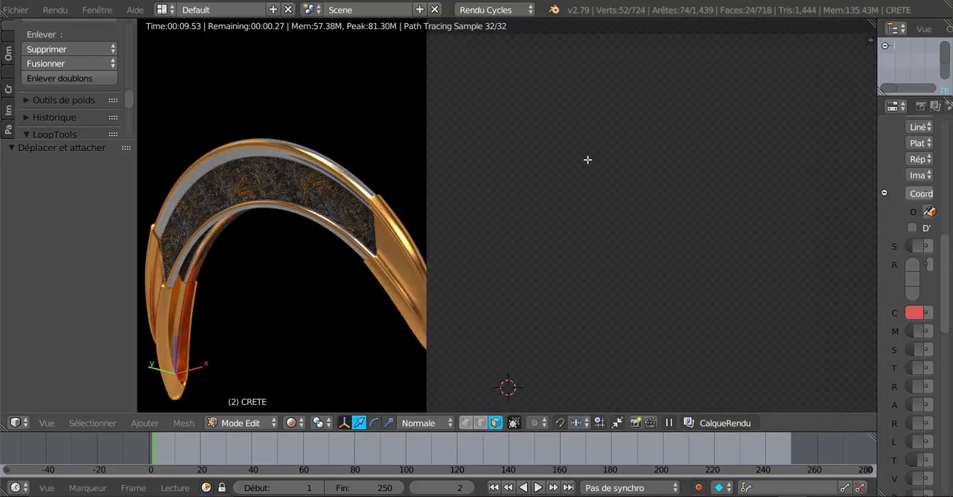
{"action": "middle_click_drag", "start_coordinate": [880, 233], "coordinate": [575, 273]}
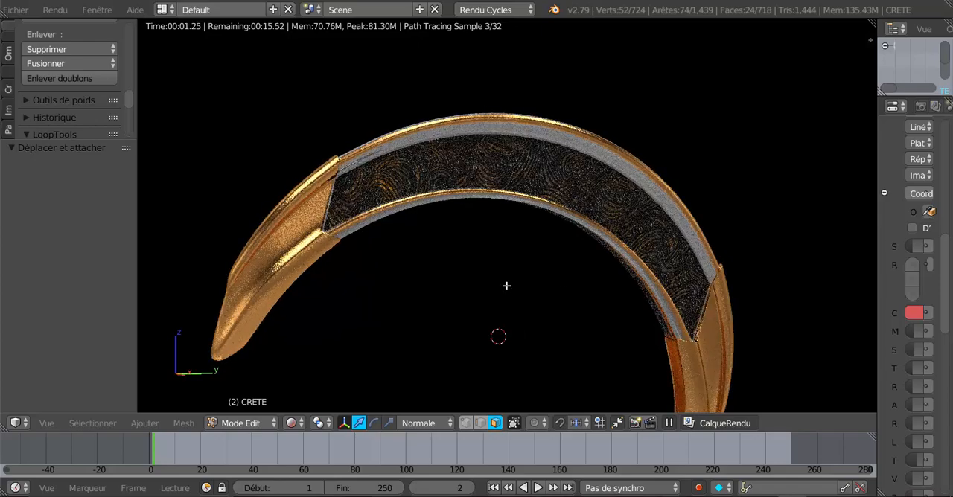
Step: Examine the crest and the whole helmet in rendered shading from the side, at an angle and up close around the visor
{"action": "mouse_move", "coordinate": [461, 282]}
{"action": "middle_mouse_down"}
{"action": "mouse_move", "coordinate": [472, 300]}
{"action": "mouse_move", "coordinate": [670, 296]}
{"action": "mouse_move", "coordinate": [647, 264]}
{"action": "mouse_move", "coordinate": [638, 291]}
{"action": "middle_mouse_up"}
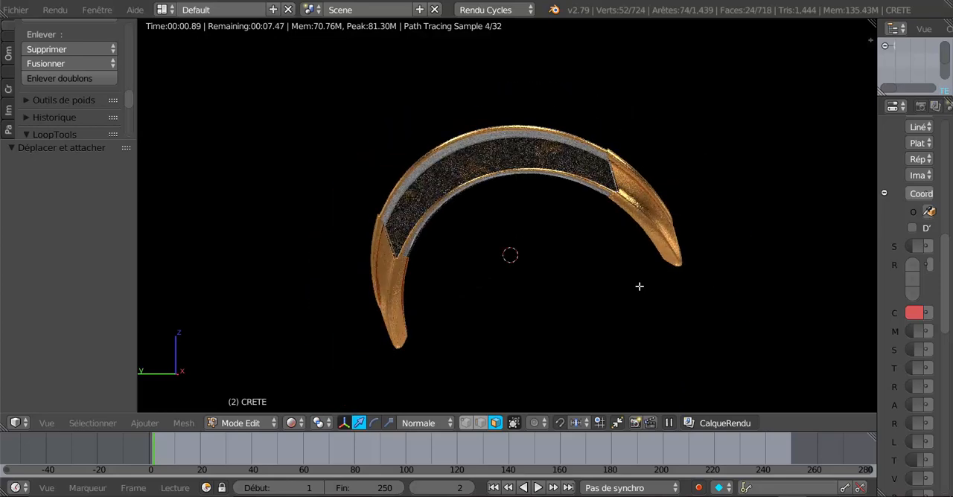
{"action": "key", "text": "shift+z"}
{"action": "key", "text": "KP_3"}
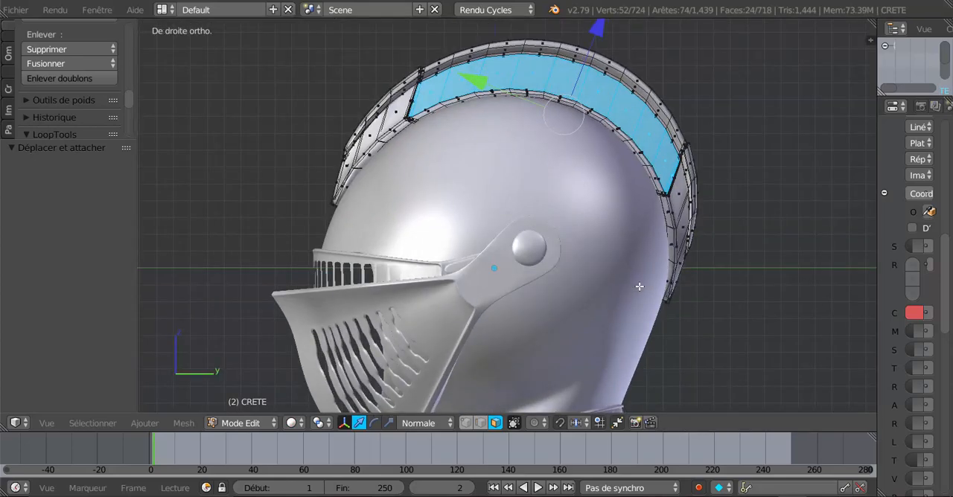
{"action": "left_click", "coordinate": [294, 423]}
{"action": "left_click", "coordinate": [313, 326]}
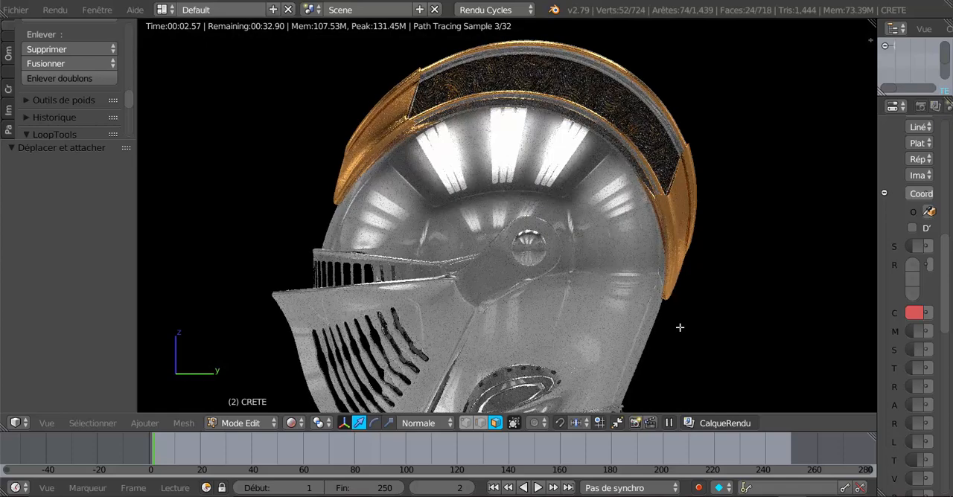
{"action": "scroll", "coordinate": [679, 328], "scroll_direction": "down", "scroll_amount": 2}
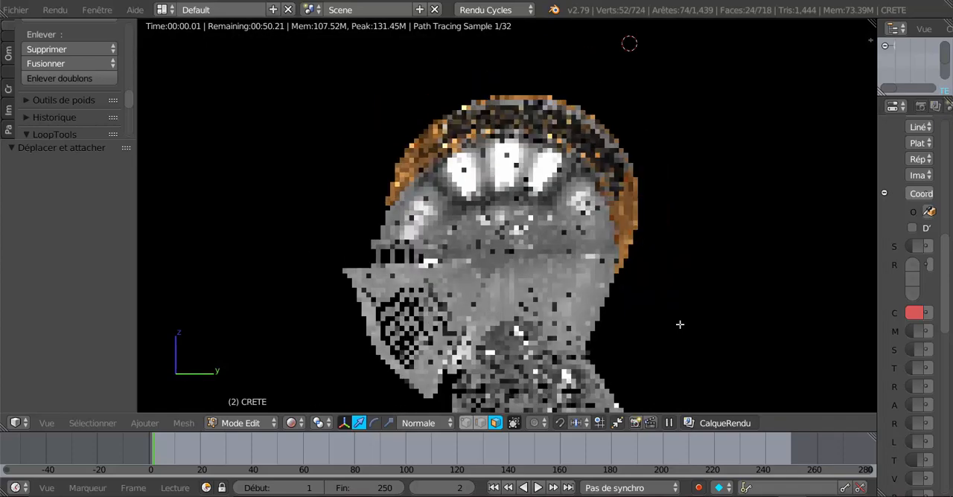
{"action": "middle_click_drag", "start_coordinate": [626, 330], "coordinate": [647, 334]}
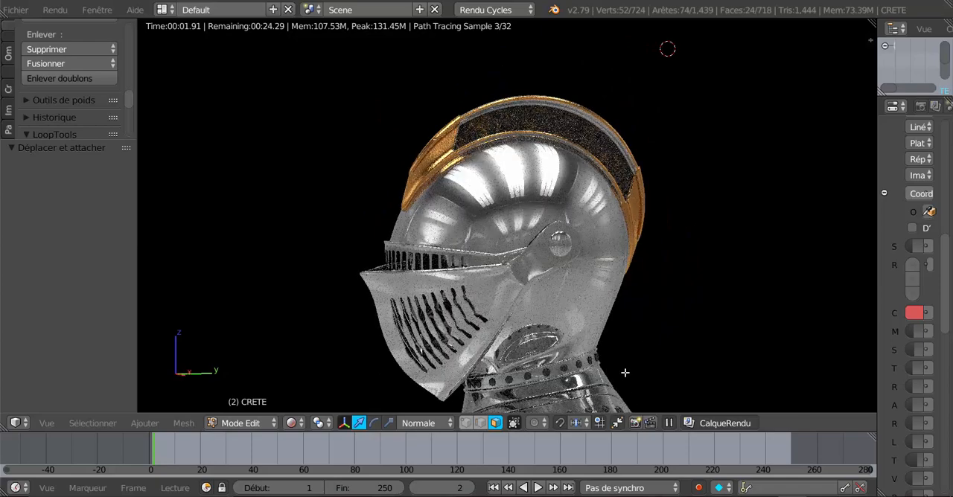
{"action": "middle_click_drag", "start_coordinate": [623, 360], "coordinate": [543, 318]}
{"action": "scroll", "coordinate": [596, 334], "scroll_direction": "up", "scroll_amount": 1}
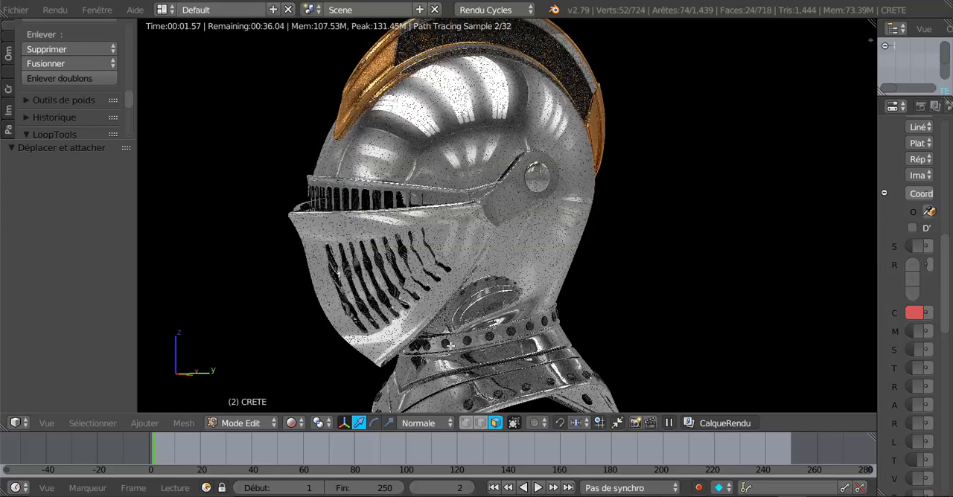
{"action": "scroll", "coordinate": [588, 372], "scroll_direction": "up", "scroll_amount": 3}
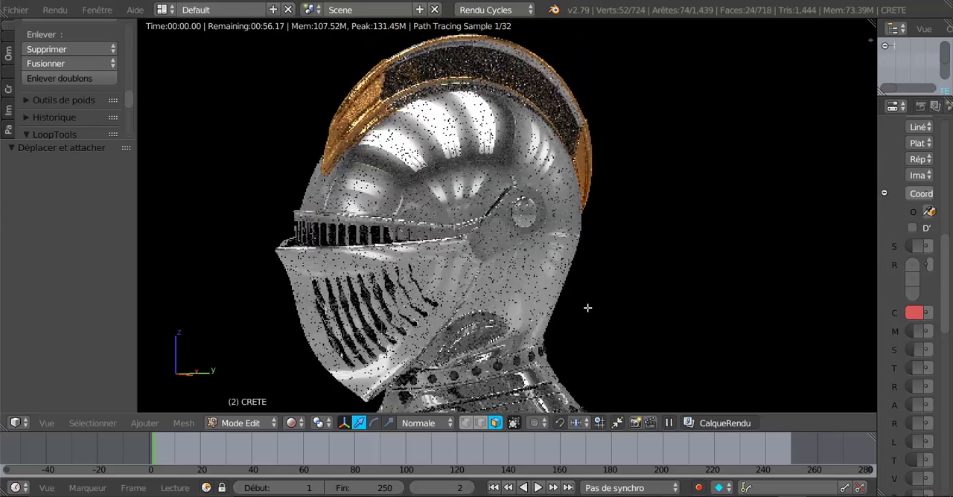
{"action": "scroll", "coordinate": [546, 231], "scroll_direction": "up", "scroll_amount": 3}
Step: Leave mesh editing on the crest and move the visor by X -0.018, Y -0.048, Z -0.122
{"action": "key", "text": "Tab"}
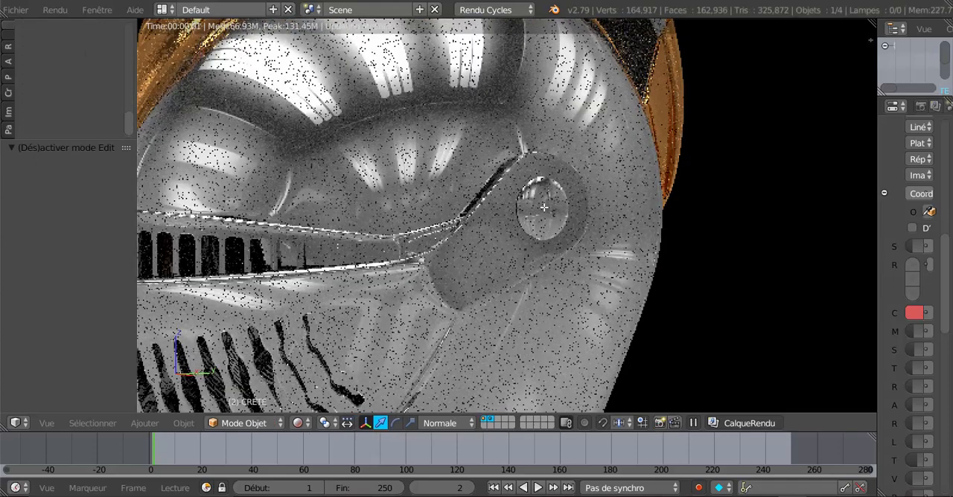
{"action": "right_click_drag", "start_coordinate": [531, 239], "coordinate": [533, 264]}
{"action": "left_click", "coordinate": [536, 266]}
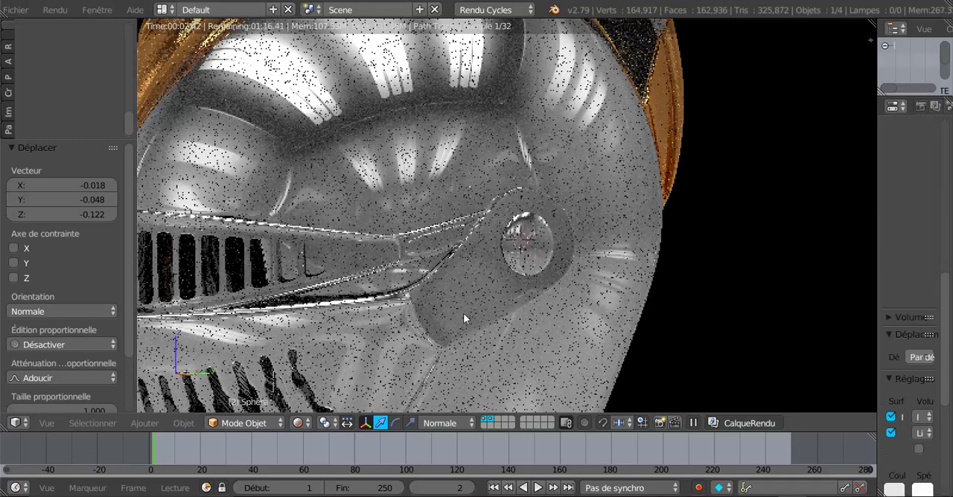
Step: Switch the viewport shading to Solide and open the visière mesh in Mode Edit
{"action": "scroll", "coordinate": [463, 313], "scroll_direction": "down", "scroll_amount": 5}
{"action": "left_click", "coordinate": [300, 423]}
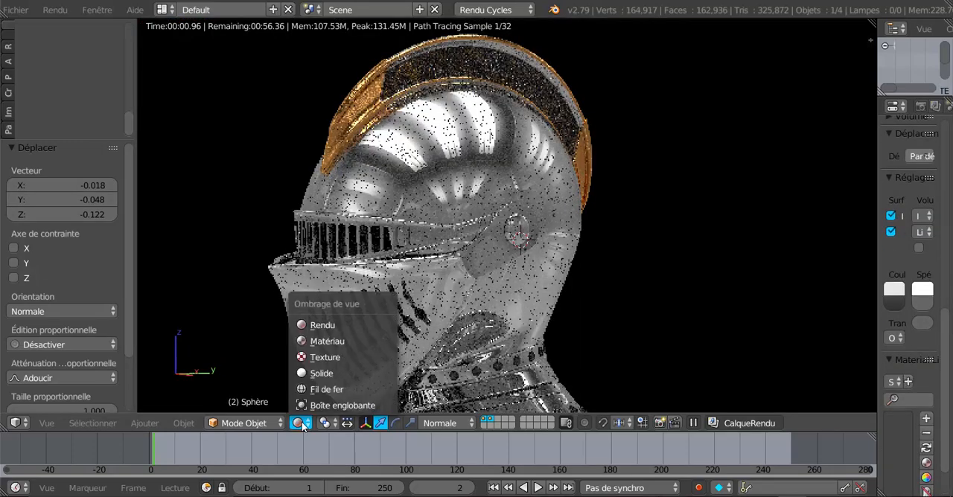
{"action": "left_click", "coordinate": [322, 373]}
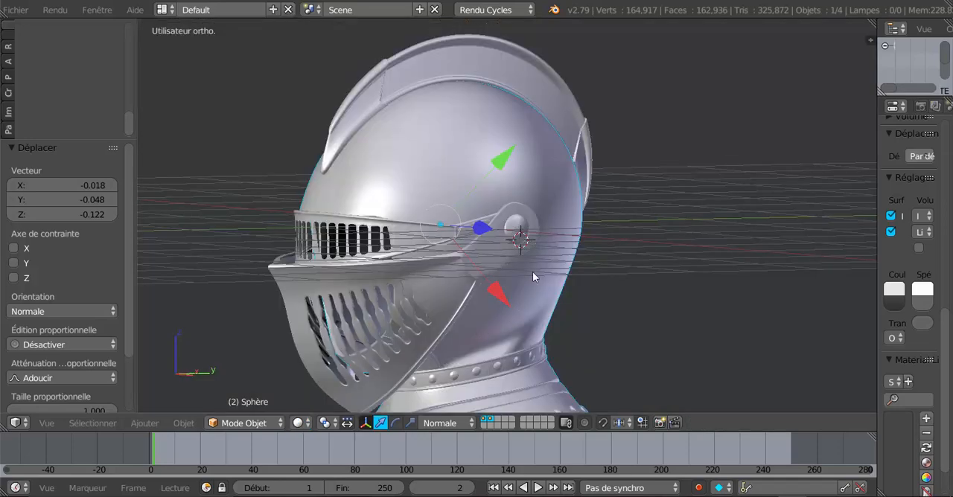
{"action": "right_click", "coordinate": [519, 297]}
{"action": "key", "text": "Tab"}
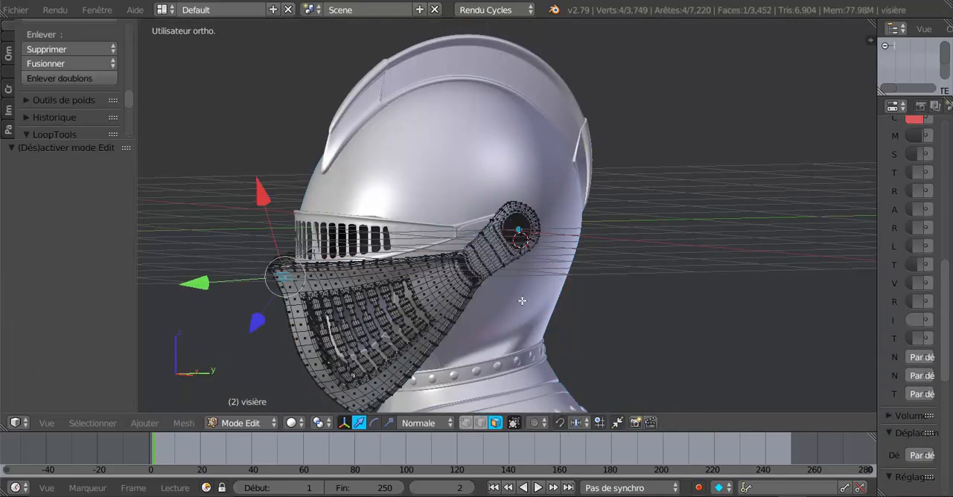
Step: Select the outer rings of faces on the domed rivet at the visor's pivot
{"action": "scroll", "coordinate": [529, 306], "scroll_direction": "up", "scroll_amount": 6}
{"action": "scroll", "coordinate": [569, 312], "scroll_direction": "up", "scroll_amount": 3}
{"action": "middle_click_drag", "start_coordinate": [588, 310], "coordinate": [440, 304]}
{"action": "scroll", "coordinate": [688, 310], "scroll_direction": "down", "scroll_amount": 1}
{"action": "middle_click_drag", "start_coordinate": [440, 304], "coordinate": [524, 302]}
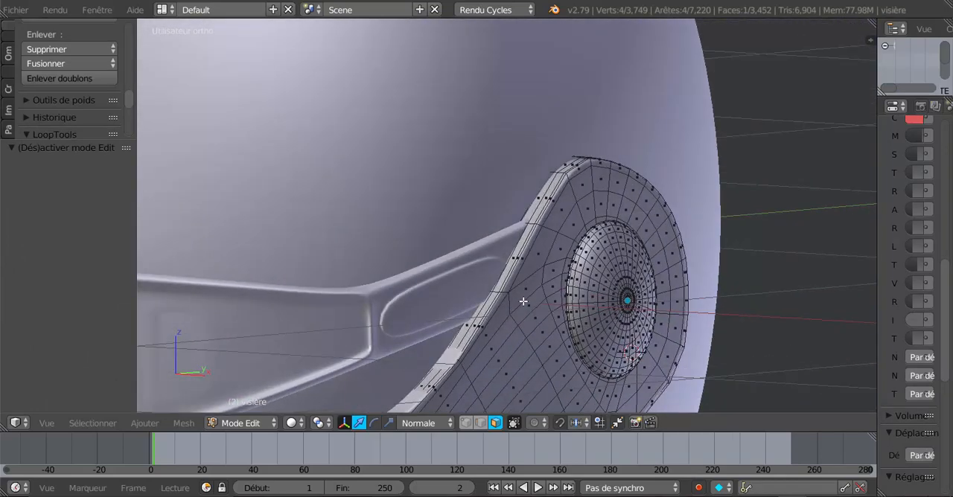
{"action": "scroll", "coordinate": [602, 301], "scroll_direction": "up", "scroll_amount": 3}
{"action": "middle_click_drag", "start_coordinate": [650, 293], "coordinate": [544, 262], "text": "shift"}
{"action": "scroll", "coordinate": [544, 267], "scroll_direction": "up", "scroll_amount": 6}
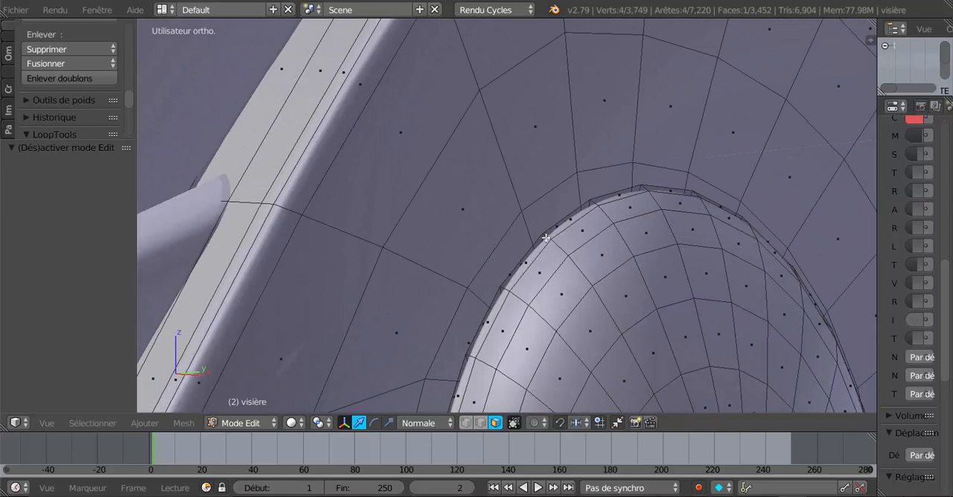
{"action": "left_click", "coordinate": [549, 238], "text": "alt"}
{"action": "left_click", "coordinate": [553, 249], "text": "alt+shift"}
{"action": "left_click", "coordinate": [578, 264], "text": "alt+shift"}
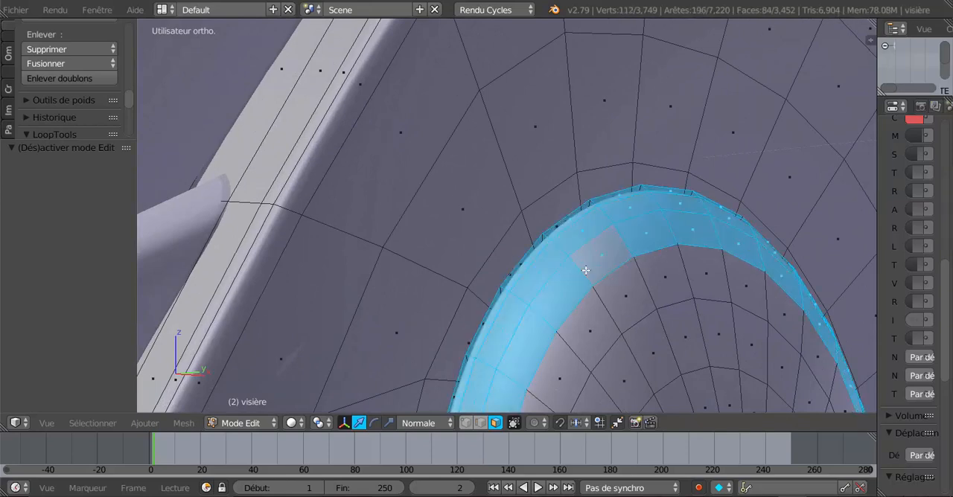
{"action": "left_click", "coordinate": [615, 313], "text": "alt+shift"}
{"action": "left_click", "coordinate": [637, 345], "text": "alt+shift"}
{"action": "scroll", "coordinate": [637, 346], "scroll_direction": "down", "scroll_amount": 5}
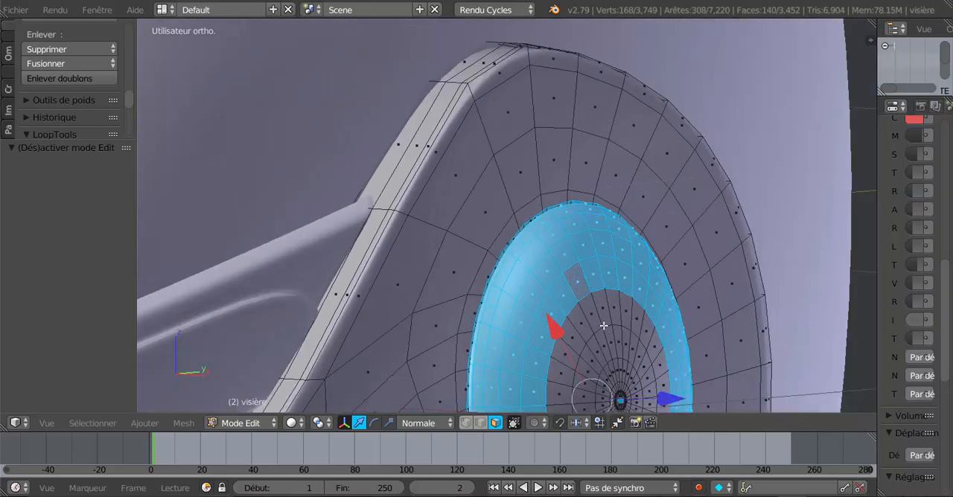
Step: Extend the face selection to the rivet's inner rings and centre so the whole dome is covered
{"action": "left_click", "coordinate": [590, 315], "text": "alt+shift"}
{"action": "middle_click_drag", "start_coordinate": [607, 337], "coordinate": [602, 385]}
{"action": "scroll", "coordinate": [616, 224], "scroll_direction": "up", "scroll_amount": 3}
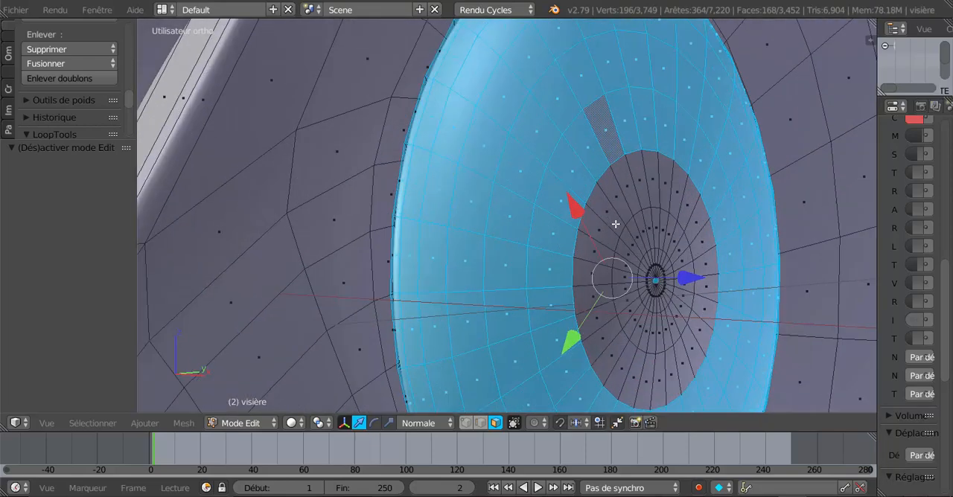
{"action": "right_click", "coordinate": [635, 182], "text": "alt+shift"}
{"action": "key", "text": "c"}
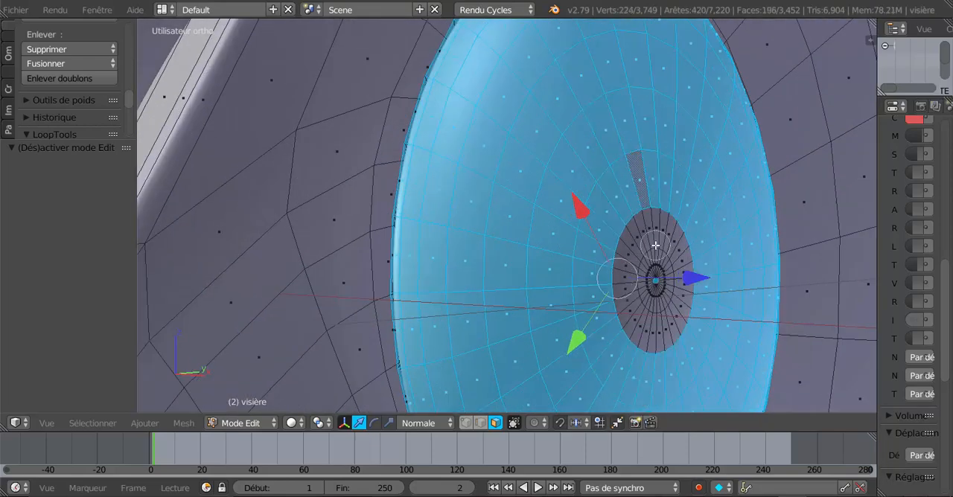
{"action": "mouse_move", "coordinate": [655, 246]}
{"action": "left_mouse_down"}
{"action": "mouse_move", "coordinate": [638, 253]}
{"action": "mouse_move", "coordinate": [669, 311]}
{"action": "mouse_move", "coordinate": [645, 258]}
{"action": "left_mouse_up"}
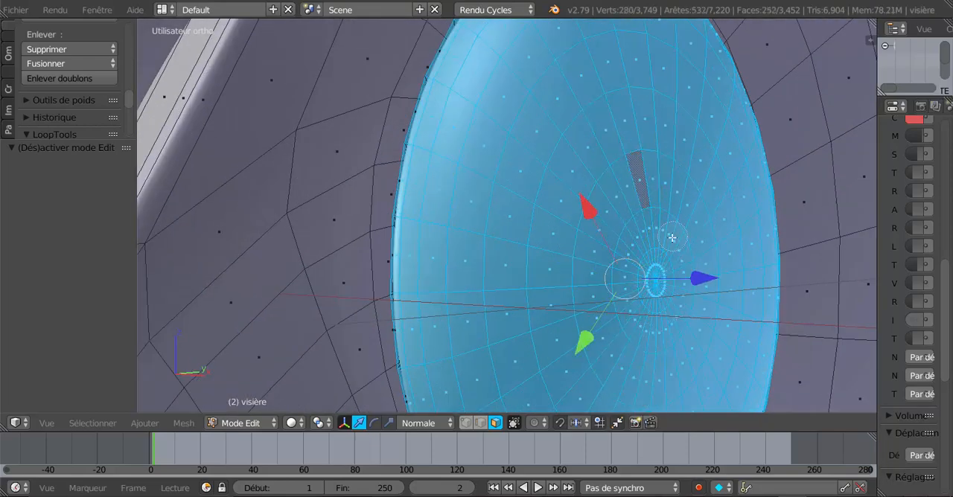
{"action": "right_click", "coordinate": [672, 239]}
{"action": "scroll", "coordinate": [671, 240], "scroll_direction": "down", "scroll_amount": 6}
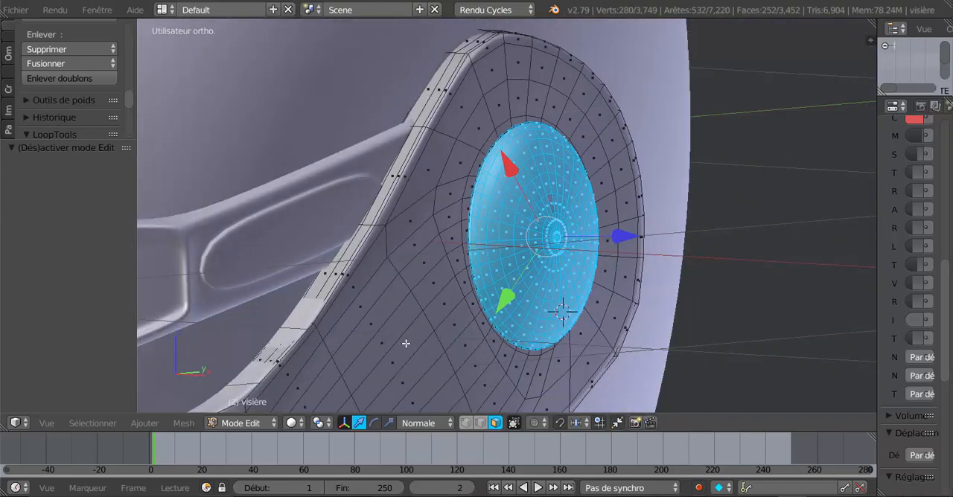
Step: Add the matching rivet elsewhere on the visor to the selection by similar Régions de faces, and check the helmet
{"action": "left_click", "coordinate": [145, 424]}
{"action": "mouse_move", "coordinate": [92, 424]}
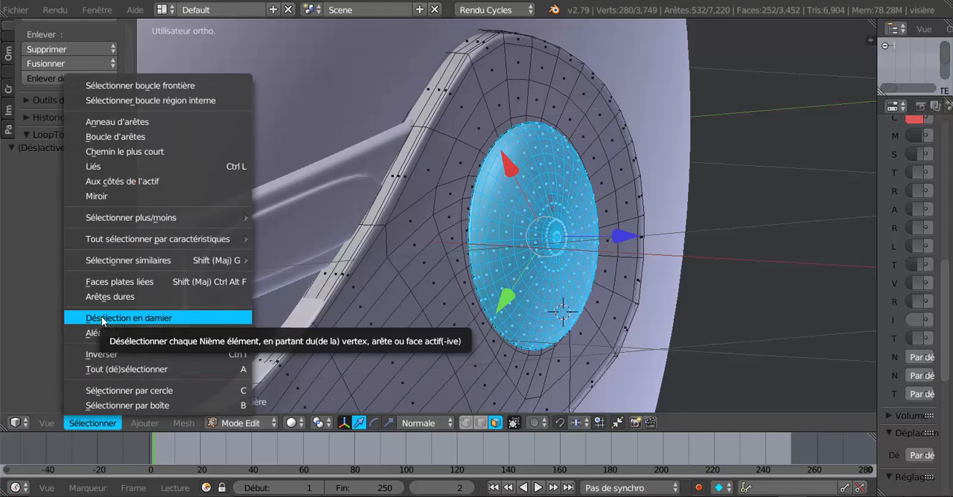
{"action": "mouse_move", "coordinate": [112, 259]}
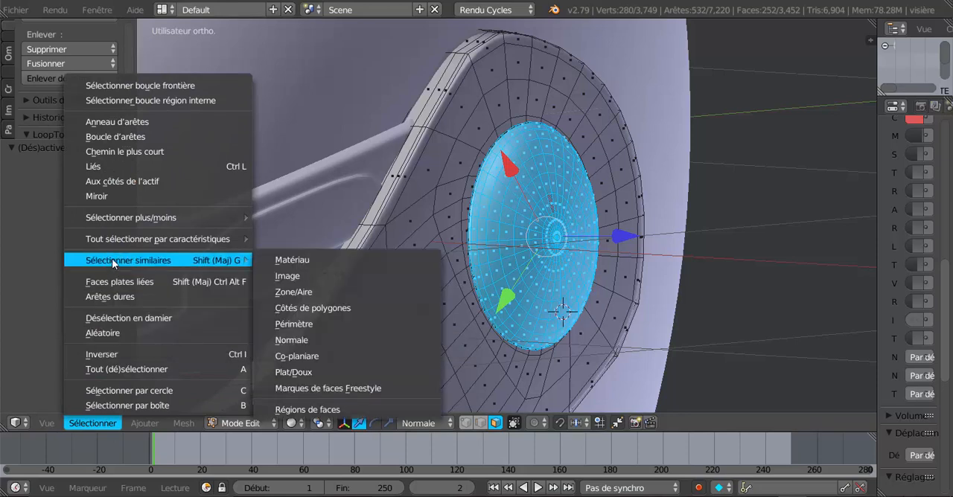
{"action": "left_click", "coordinate": [299, 410]}
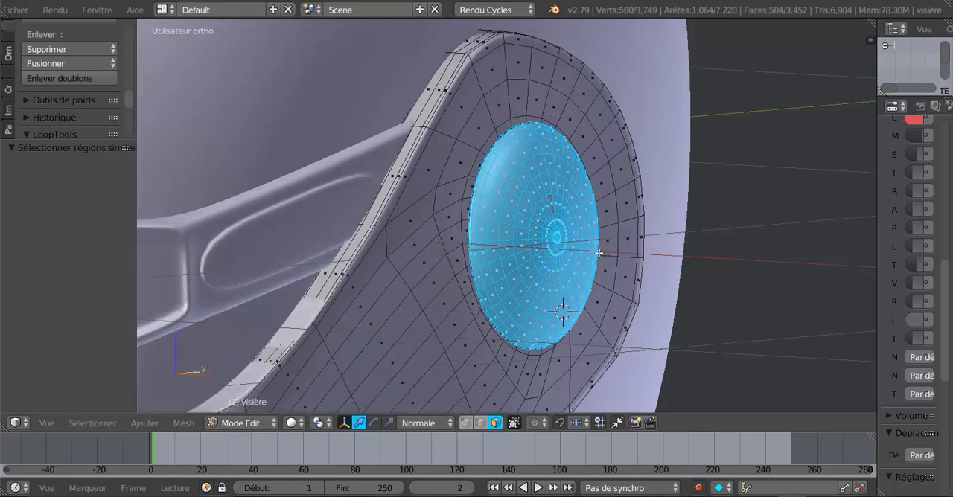
{"action": "scroll", "coordinate": [598, 254], "scroll_direction": "down", "scroll_amount": 12}
{"action": "mouse_move", "coordinate": [499, 289]}
{"action": "middle_mouse_down"}
{"action": "mouse_move", "coordinate": [627, 293]}
{"action": "mouse_move", "coordinate": [604, 265]}
{"action": "mouse_move", "coordinate": [486, 288]}
{"action": "middle_mouse_up"}
{"action": "scroll", "coordinate": [629, 291], "scroll_direction": "up", "scroll_amount": 12}
{"action": "scroll", "coordinate": [502, 291], "scroll_direction": "down", "scroll_amount": 12}
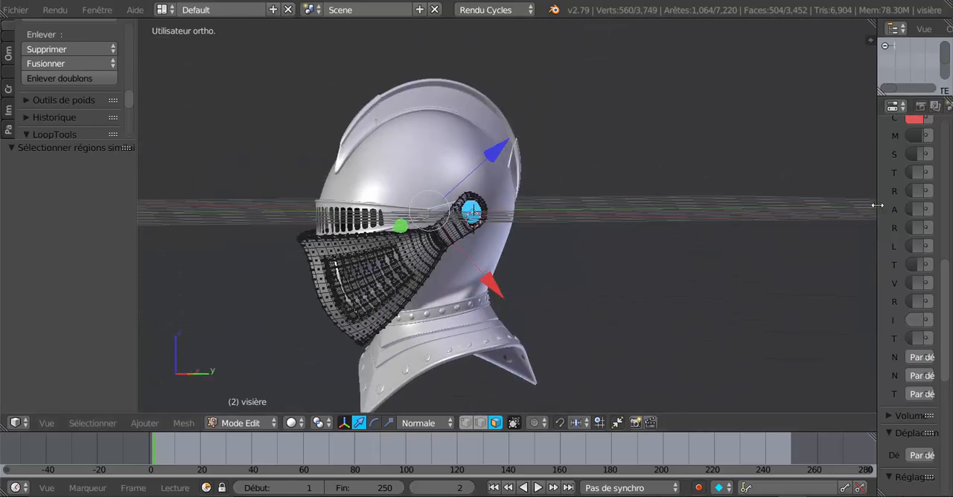
Step: Widen the properties area and add a second material slot with a new material to the visor
{"action": "left_click_drag", "start_coordinate": [875, 206], "coordinate": [694, 207]}
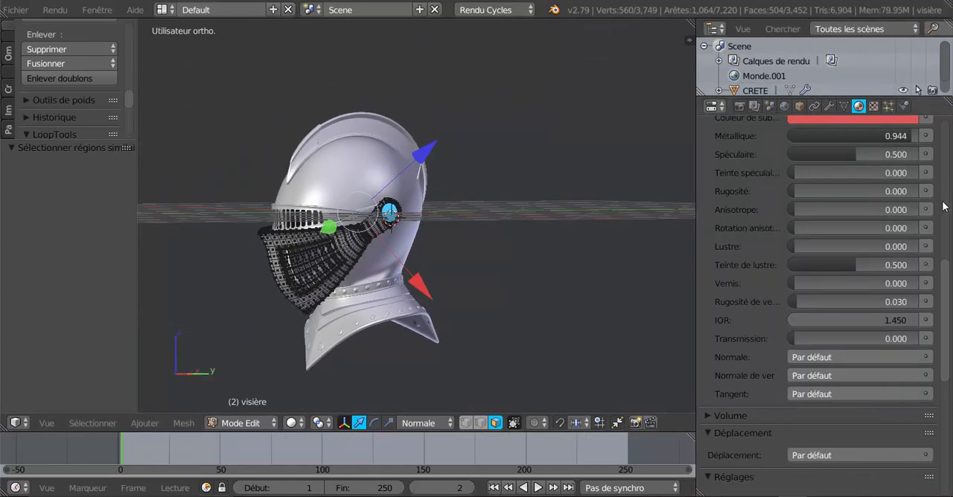
{"action": "scroll", "coordinate": [945, 291], "scroll_direction": "up", "scroll_amount": 10}
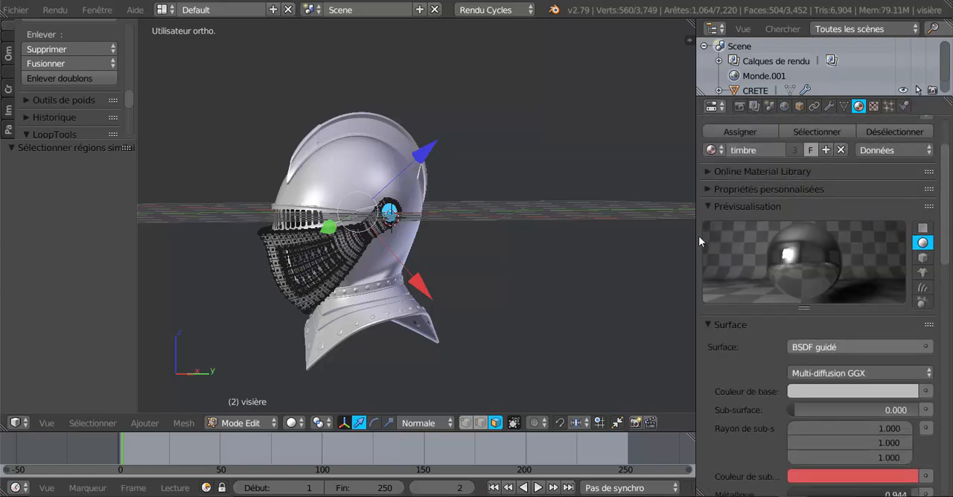
{"action": "scroll", "coordinate": [624, 236], "scroll_direction": "up", "scroll_amount": 4}
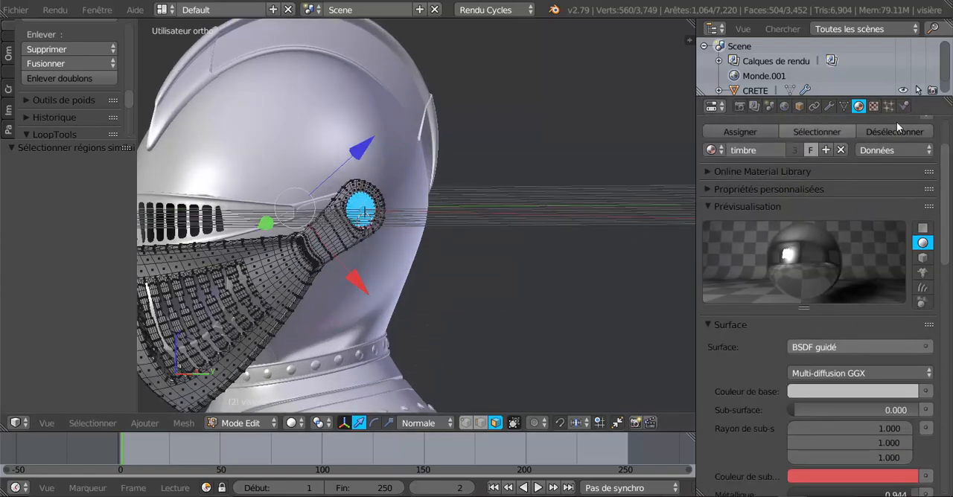
{"action": "scroll", "coordinate": [936, 171], "scroll_direction": "up", "scroll_amount": 3}
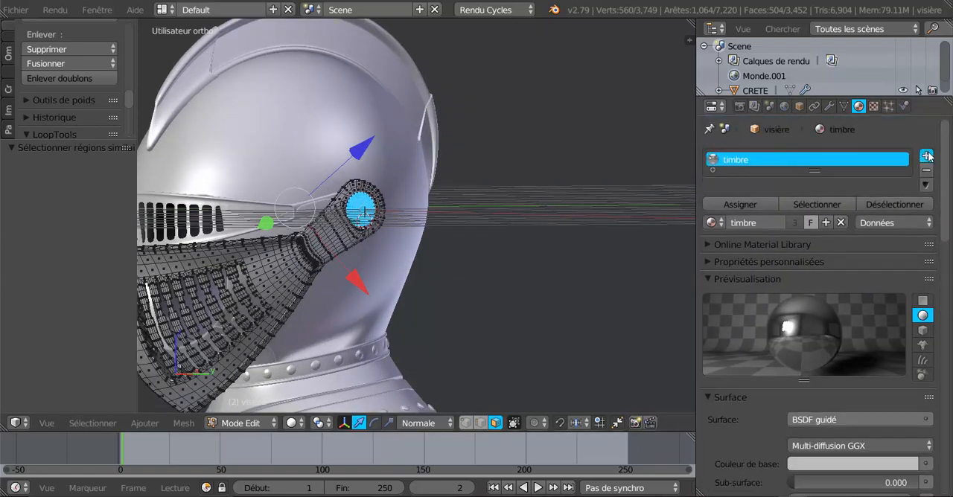
{"action": "left_click", "coordinate": [927, 156]}
{"action": "left_click", "coordinate": [773, 255]}
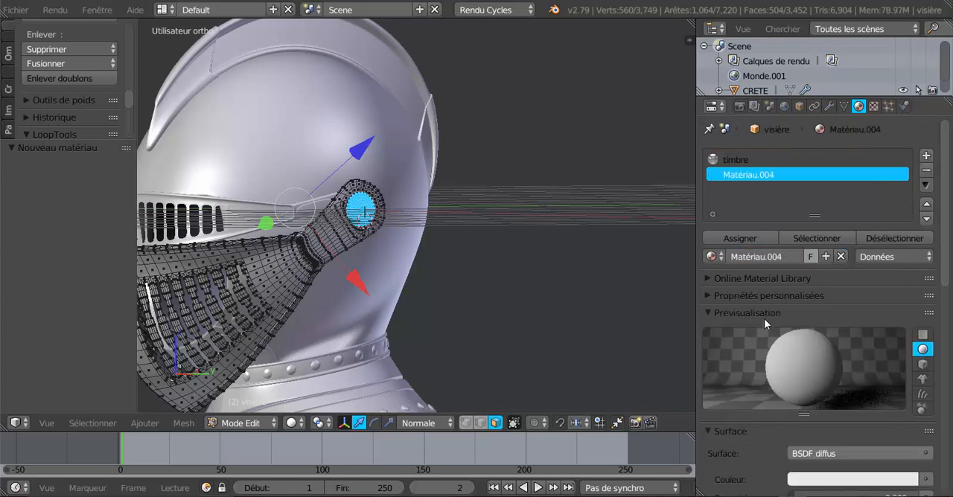
Step: Set the new slot to the existing rivet material and assign it to the selected rivet faces
{"action": "left_click", "coordinate": [712, 258]}
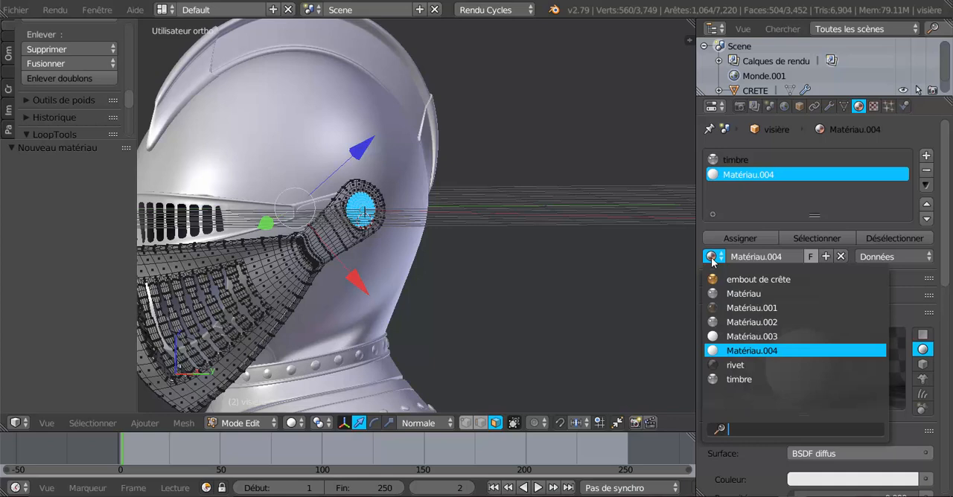
{"action": "left_click", "coordinate": [740, 364]}
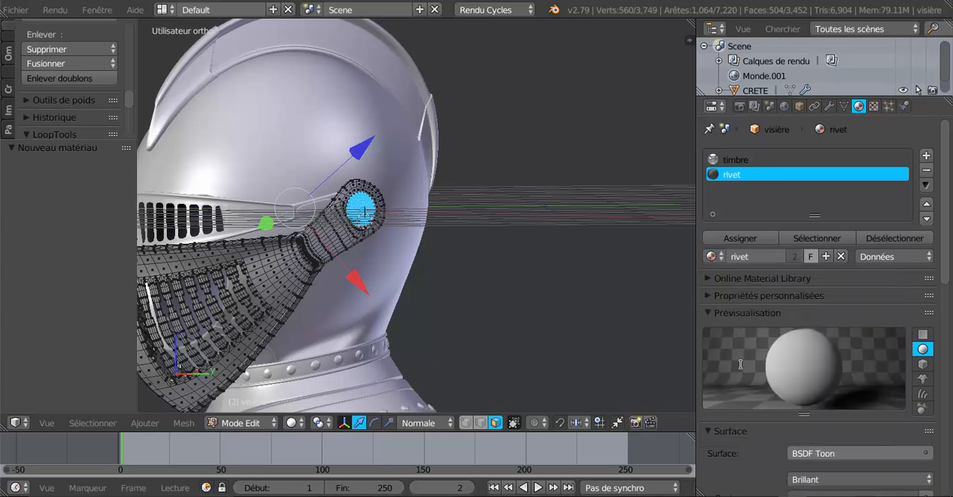
{"action": "left_click", "coordinate": [742, 238]}
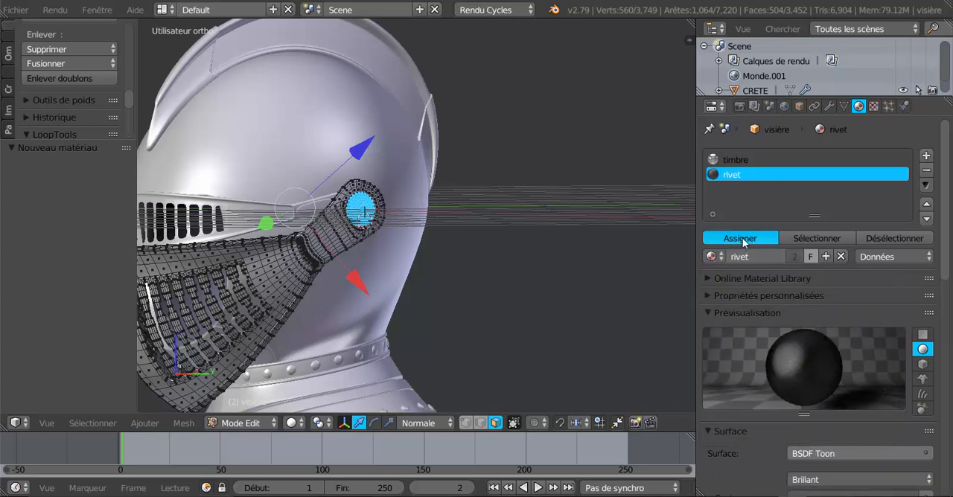
Step: Switch the viewport shading to Rendu, narrow the properties area and check the rivet material on the helmet
{"action": "left_click", "coordinate": [291, 423]}
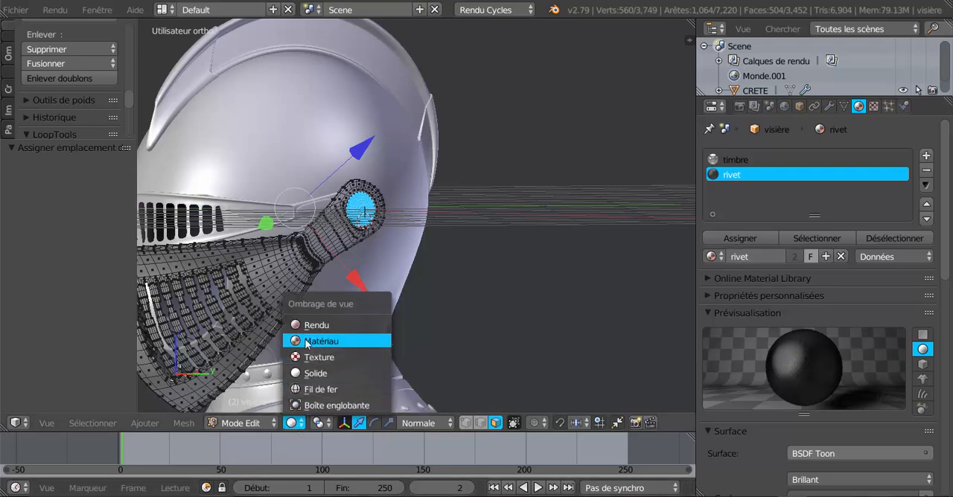
{"action": "left_click", "coordinate": [318, 324]}
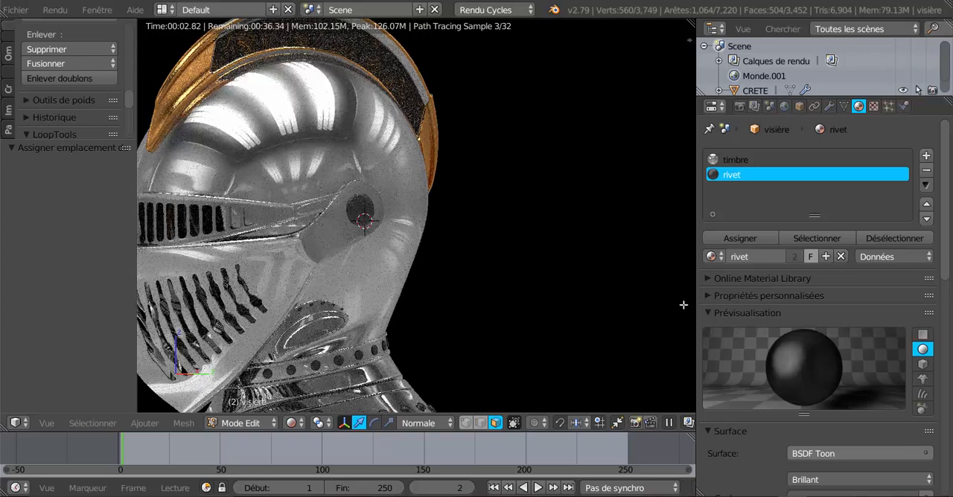
{"action": "left_click_drag", "start_coordinate": [695, 316], "coordinate": [774, 316]}
{"action": "middle_click_drag", "start_coordinate": [512, 317], "coordinate": [630, 312]}
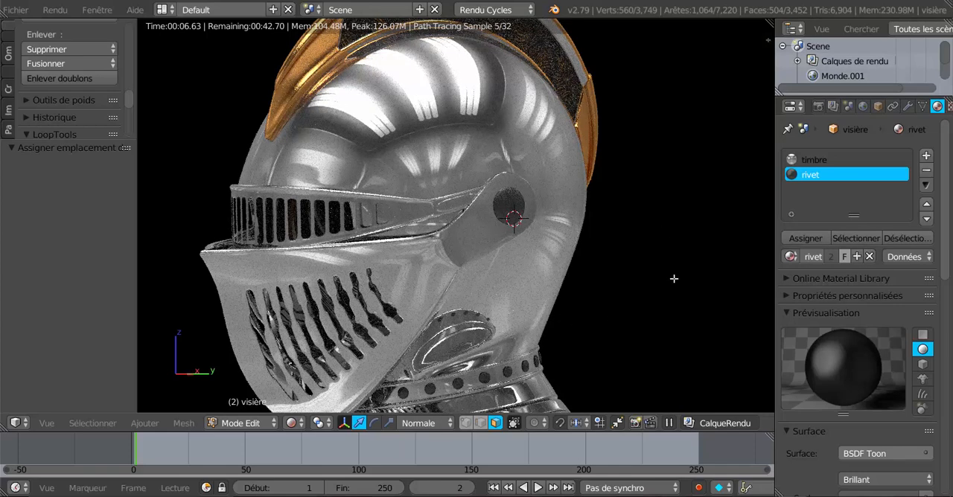
Step: Sharpen the rivet material's BSDF Toon highlight by setting Taille to 0.104 and Adoucir to 0.007
{"action": "left_click", "coordinate": [749, 366]}
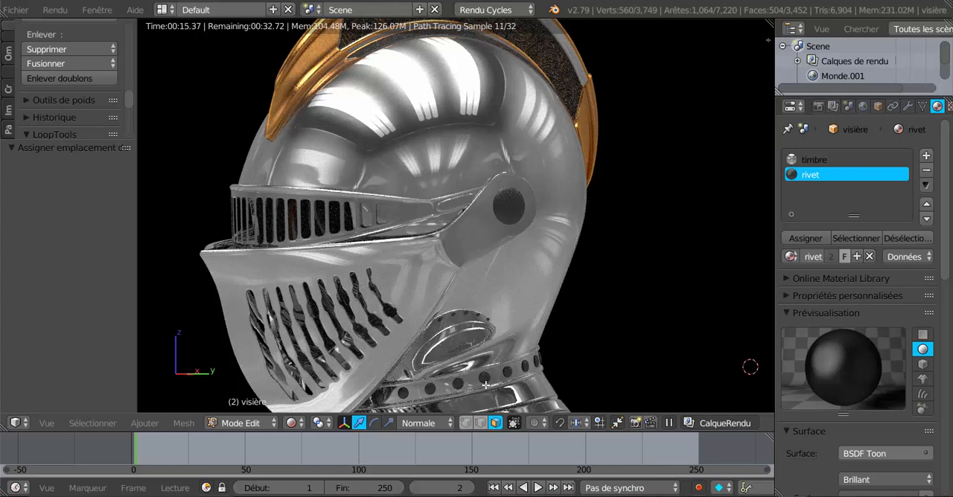
{"action": "scroll", "coordinate": [930, 273], "scroll_direction": "down", "scroll_amount": 4}
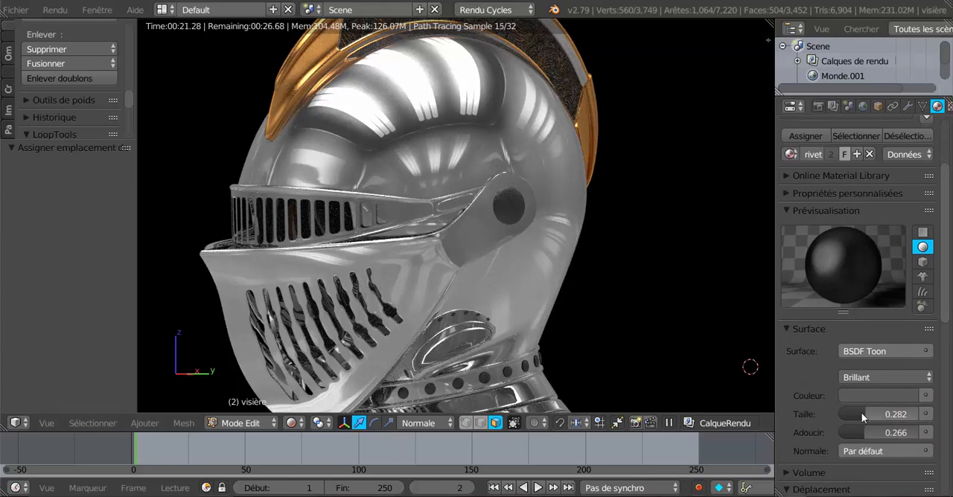
{"action": "left_click_drag", "start_coordinate": [863, 413], "coordinate": [809, 413]}
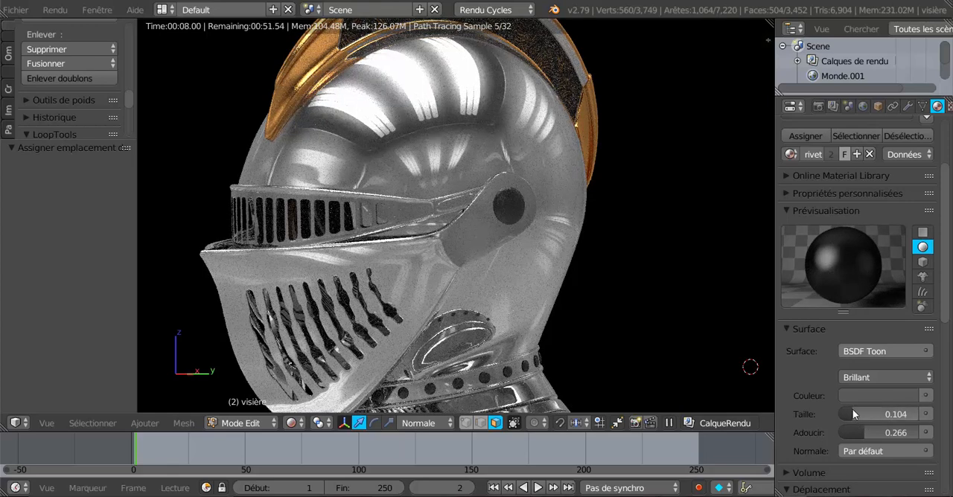
{"action": "left_click_drag", "start_coordinate": [865, 432], "coordinate": [841, 432]}
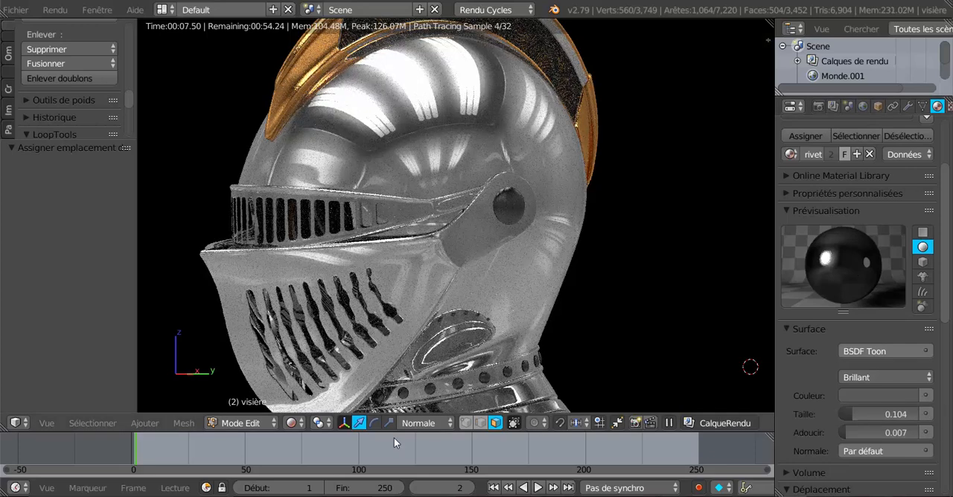
Step: Try a near-white colour on the rivet material and return it to dark grey
{"action": "left_click", "coordinate": [893, 398]}
{"action": "left_click_drag", "start_coordinate": [906, 253], "coordinate": [906, 193]}
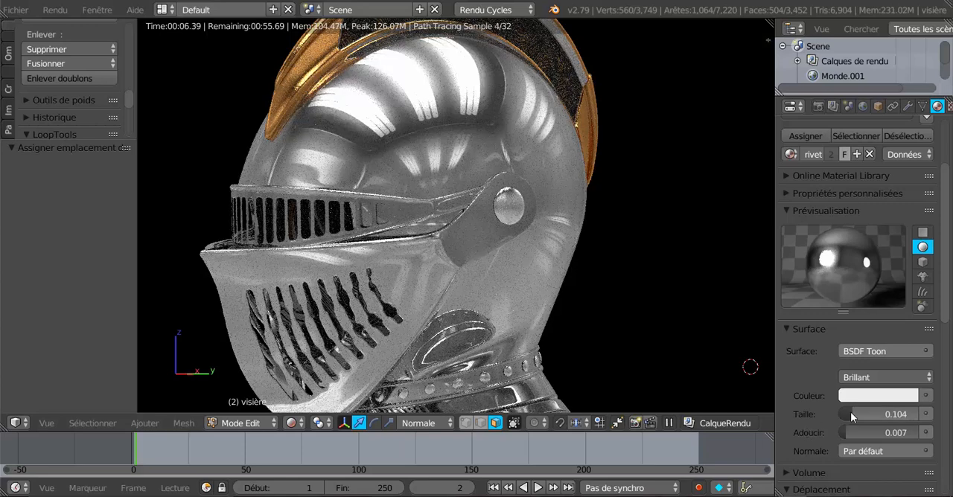
{"action": "left_click", "coordinate": [884, 395]}
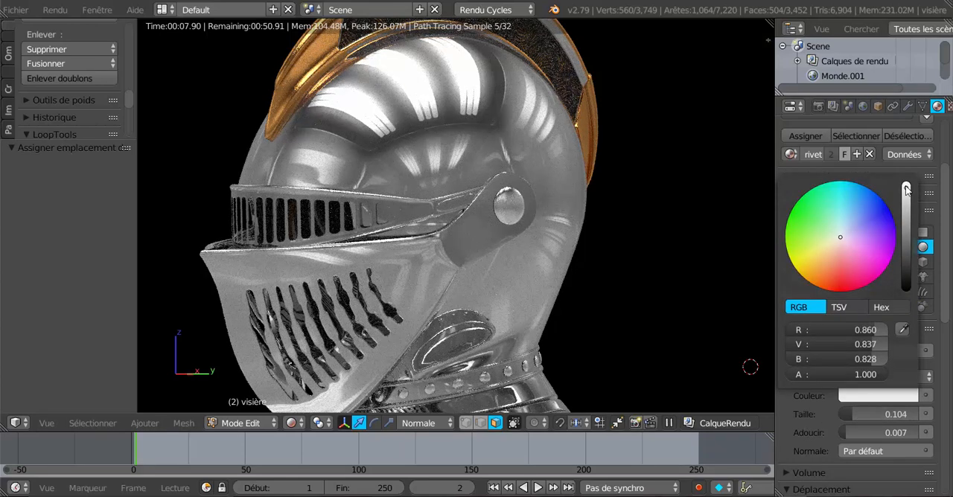
{"action": "left_click_drag", "start_coordinate": [906, 190], "coordinate": [906, 255]}
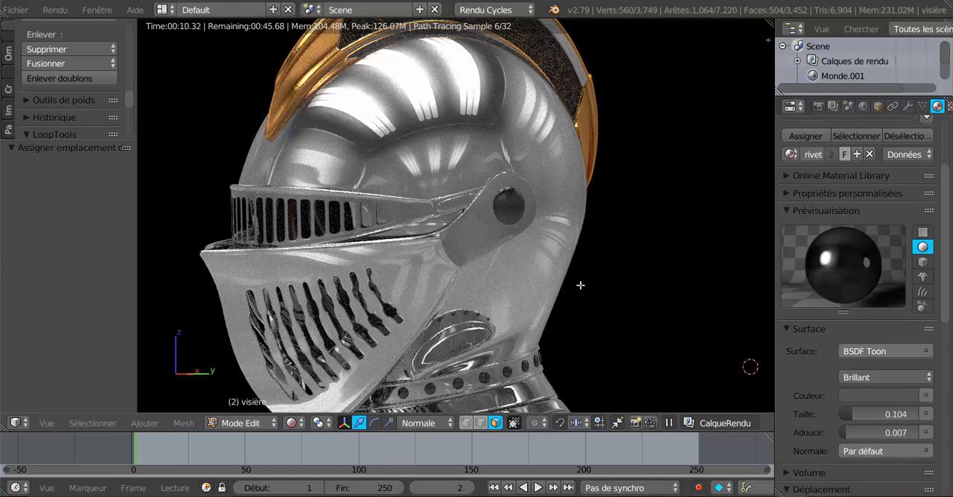
Step: Examine the rivets' highlights from both sides of the helmet and up close
{"action": "scroll", "coordinate": [618, 296], "scroll_direction": "down", "scroll_amount": 2}
{"action": "middle_click_drag", "start_coordinate": [507, 311], "coordinate": [612, 303]}
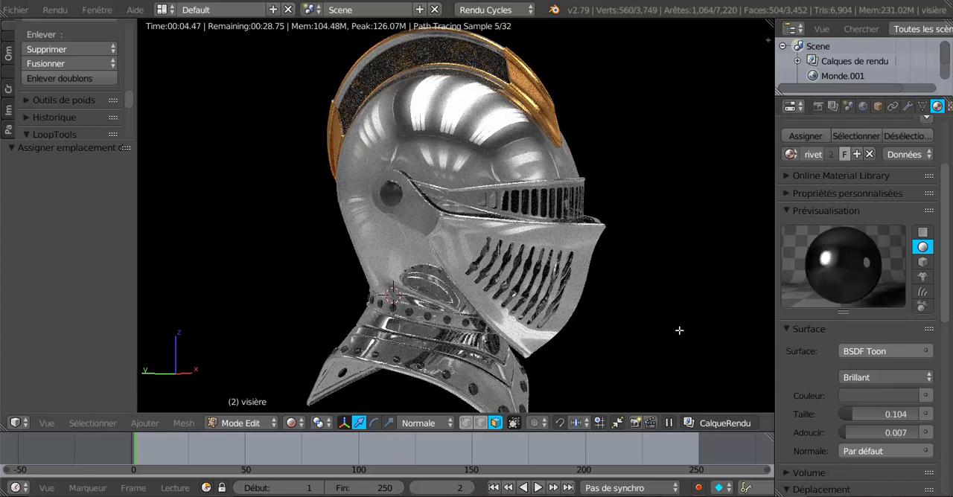
{"action": "middle_click_drag", "start_coordinate": [678, 330], "coordinate": [495, 344]}
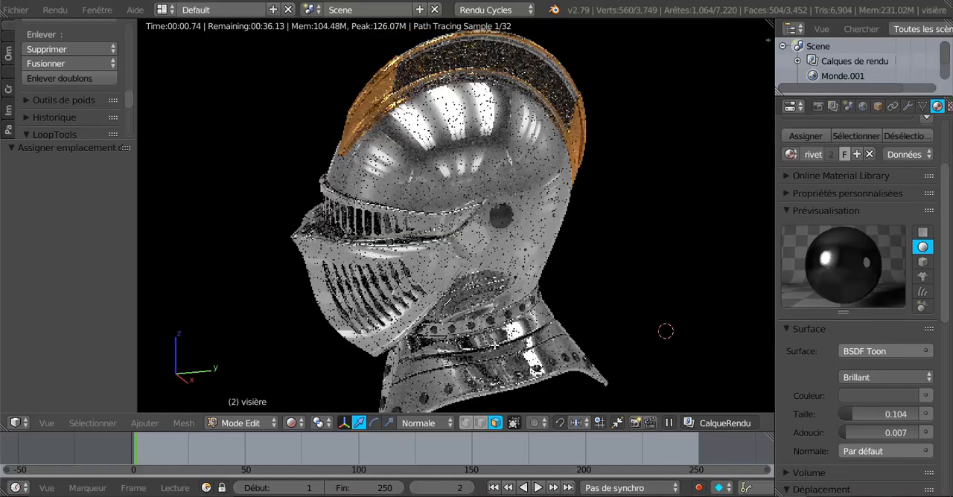
{"action": "scroll", "coordinate": [495, 345], "scroll_direction": "up", "scroll_amount": 3}
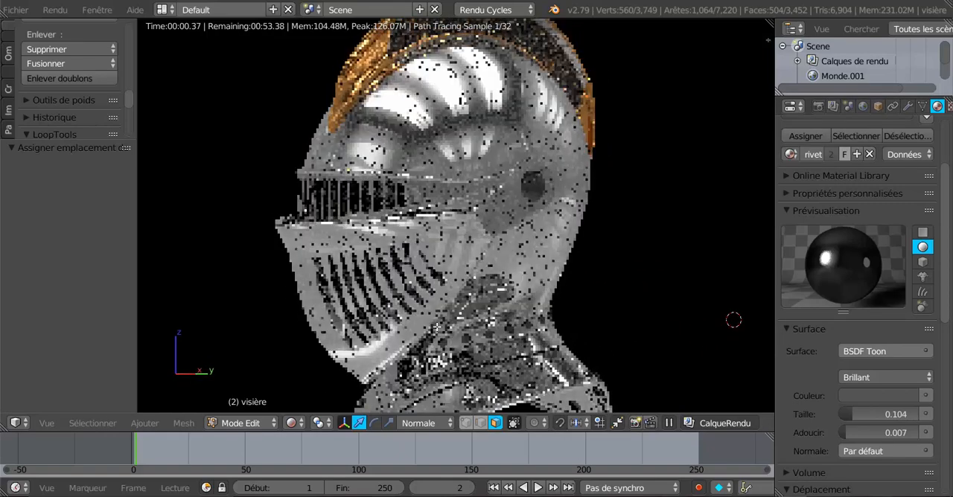
{"action": "scroll", "coordinate": [436, 327], "scroll_direction": "up", "scroll_amount": 2}
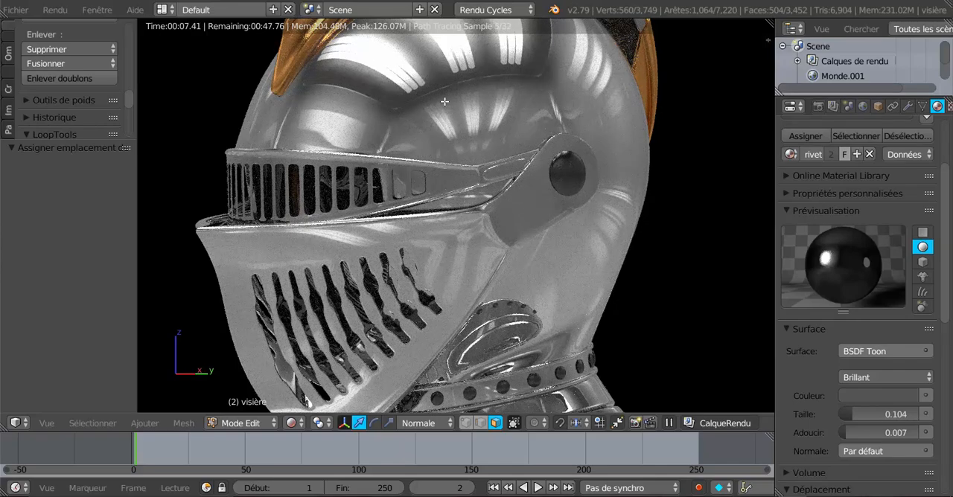
{"action": "middle_click_drag", "start_coordinate": [504, 257], "coordinate": [524, 283]}
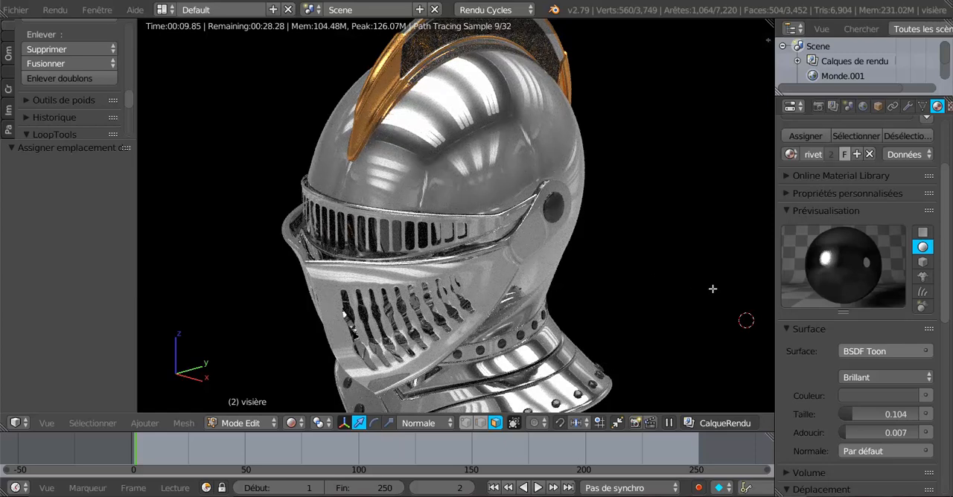
Step: Widen the properties area and make the world's environment texture visible to the camera by enabling Caméra ray visibility
{"action": "left_click_drag", "start_coordinate": [774, 212], "coordinate": [679, 213]}
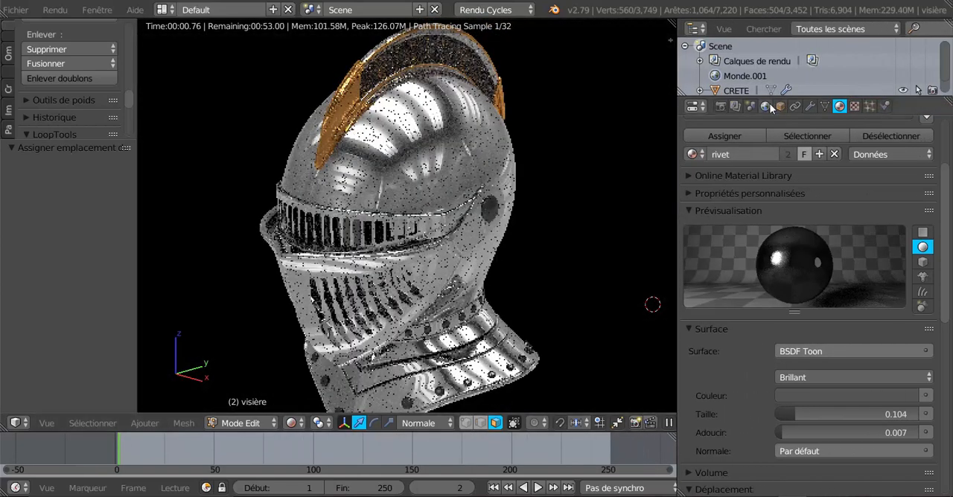
{"action": "left_click", "coordinate": [767, 107]}
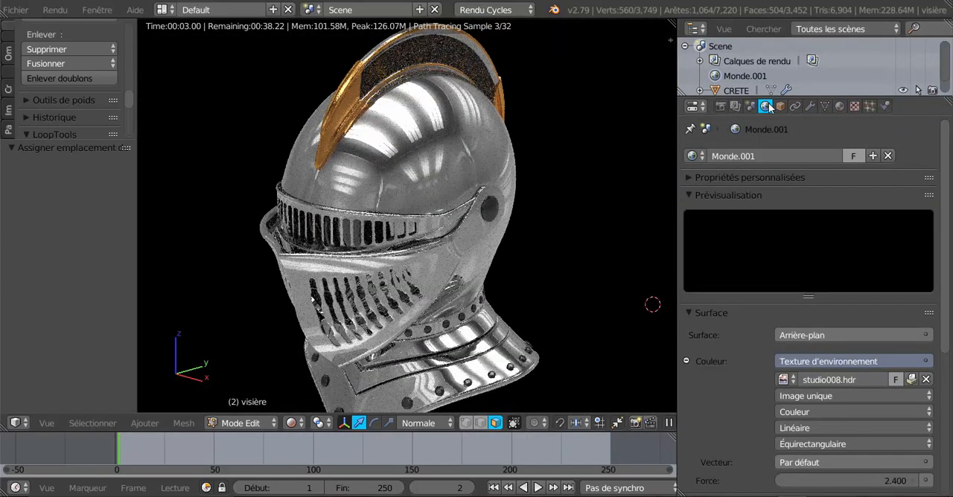
{"action": "scroll", "coordinate": [758, 417], "scroll_direction": "down", "scroll_amount": 6}
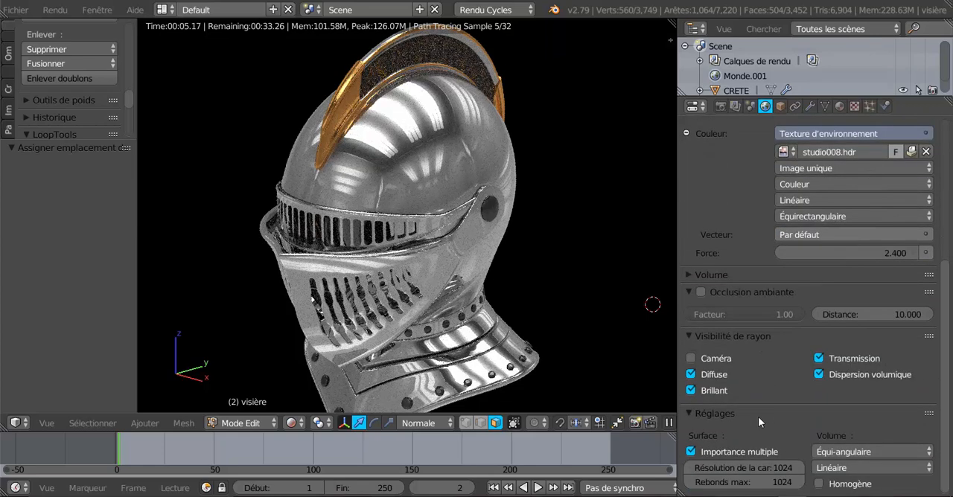
{"action": "left_click", "coordinate": [691, 359]}
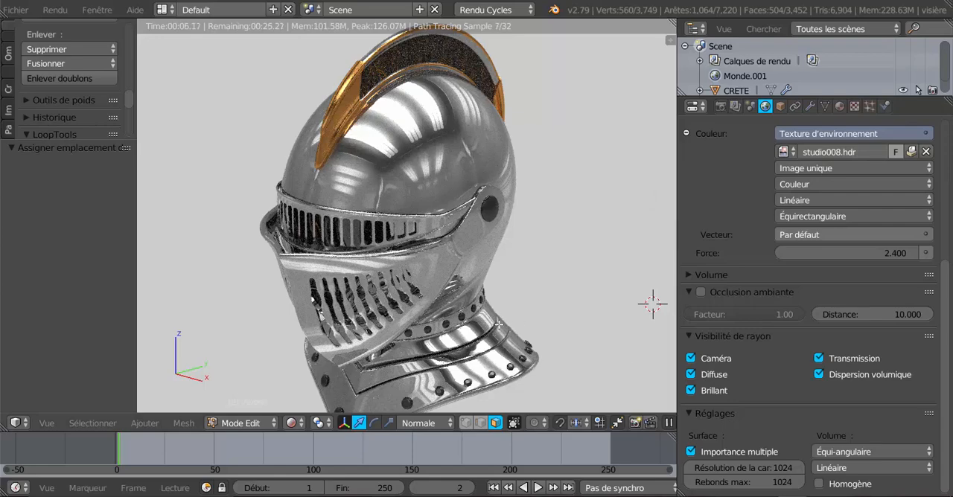
Step: Switch the view to perspective and examine the helmet's reflections against the studio environment from several angles
{"action": "key", "text": "KP_5"}
{"action": "scroll", "coordinate": [499, 324], "scroll_direction": "down", "scroll_amount": 3}
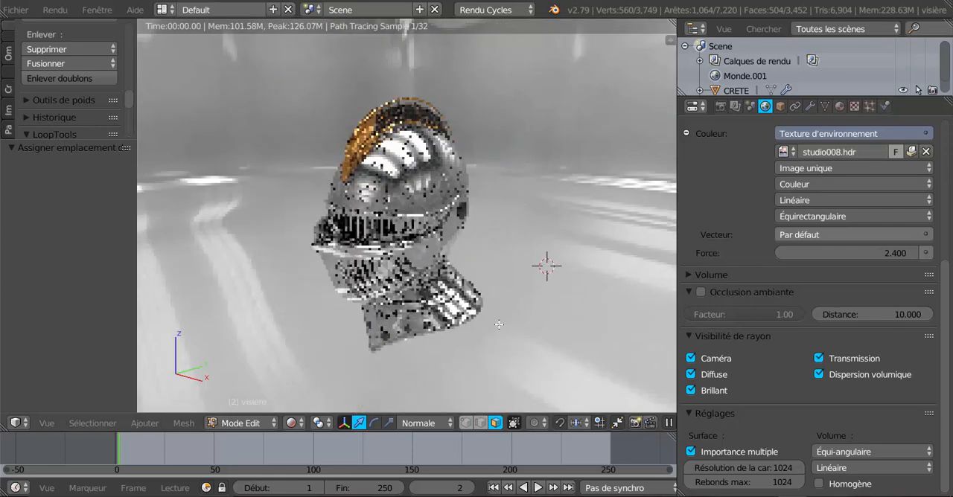
{"action": "middle_click_drag", "start_coordinate": [476, 343], "coordinate": [519, 313]}
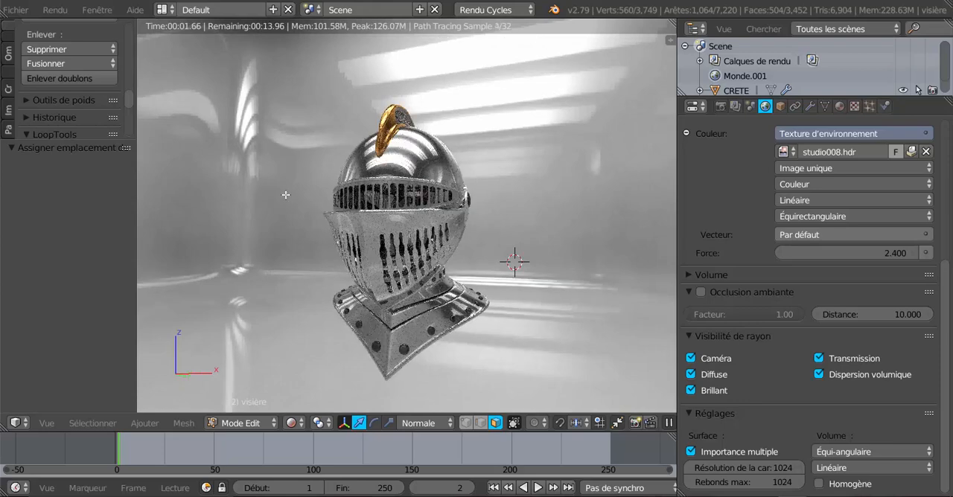
{"action": "scroll", "coordinate": [451, 280], "scroll_direction": "up", "scroll_amount": 3}
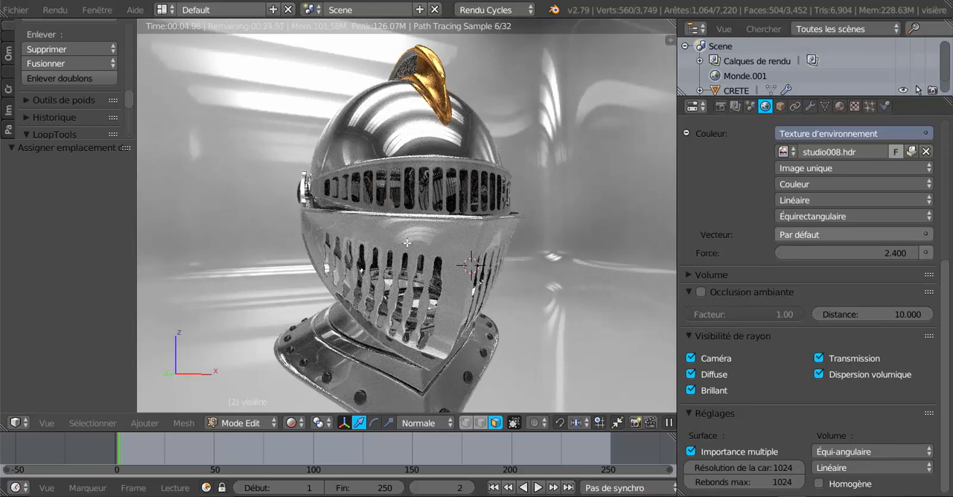
{"action": "scroll", "coordinate": [498, 132], "scroll_direction": "down", "scroll_amount": 2}
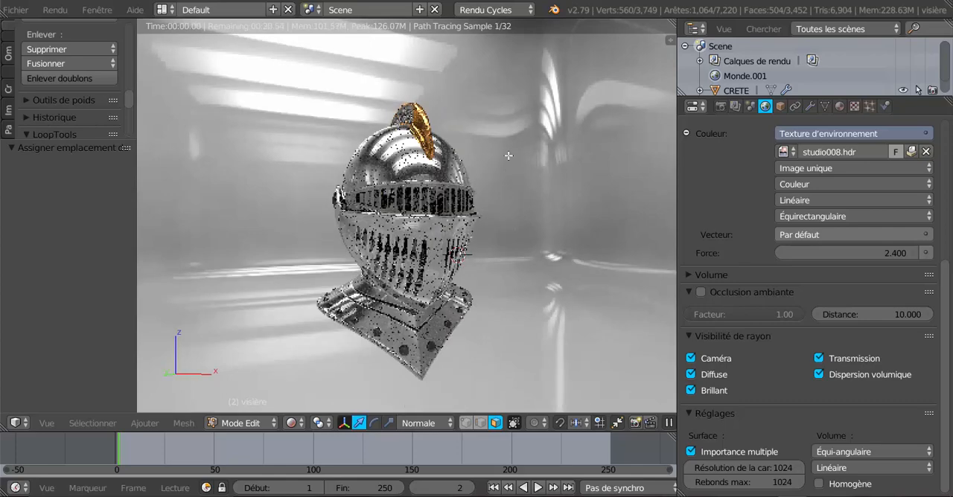
{"action": "middle_click_drag", "start_coordinate": [620, 259], "coordinate": [424, 316]}
{"action": "scroll", "coordinate": [508, 276], "scroll_direction": "up", "scroll_amount": 2}
{"action": "scroll", "coordinate": [594, 204], "scroll_direction": "down", "scroll_amount": 3}
{"action": "scroll", "coordinate": [594, 204], "scroll_direction": "up", "scroll_amount": 2}
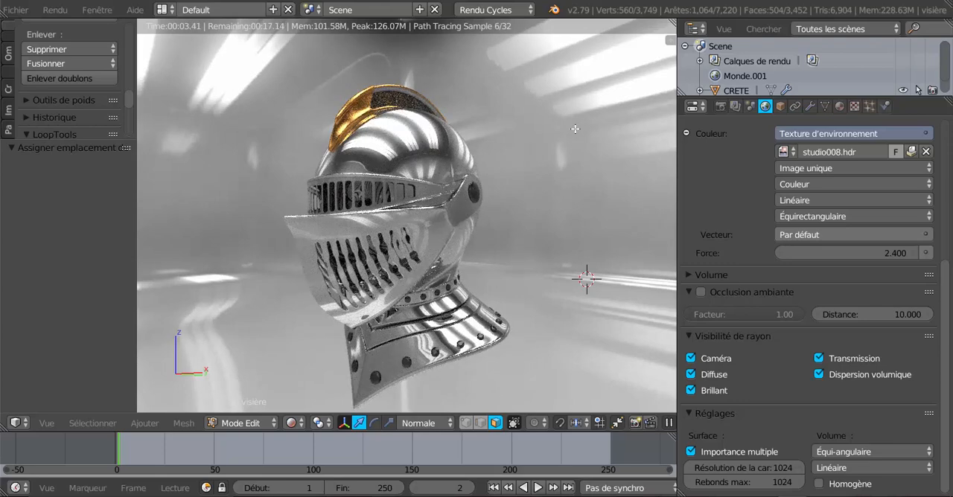
{"action": "middle_click_drag", "start_coordinate": [555, 239], "coordinate": [662, 269]}
{"action": "scroll", "coordinate": [633, 276], "scroll_direction": "up", "scroll_amount": 4}
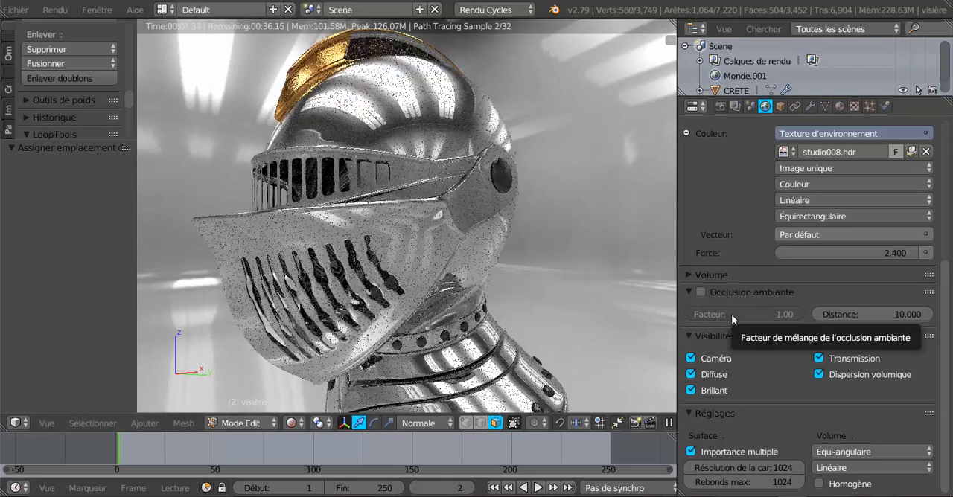
Step: Disable the world's Caméra ray visibility, then toggle it once more to compare the background and leave it off
{"action": "left_click", "coordinate": [690, 358]}
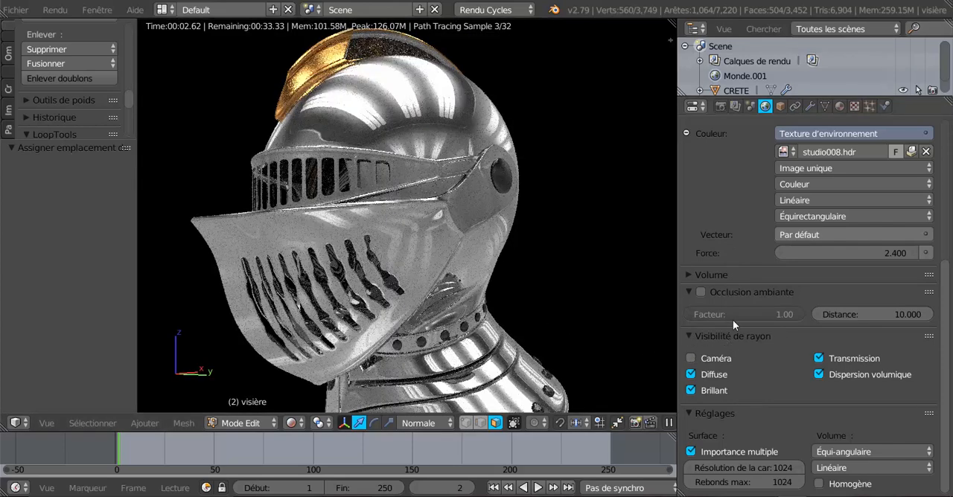
{"action": "scroll", "coordinate": [735, 227], "scroll_direction": "up", "scroll_amount": 4}
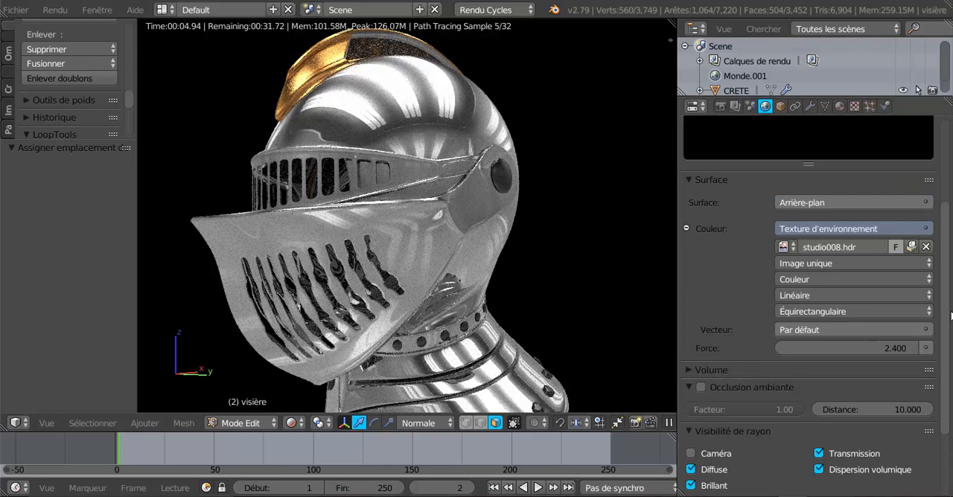
{"action": "scroll", "coordinate": [798, 135], "scroll_direction": "up", "scroll_amount": 3}
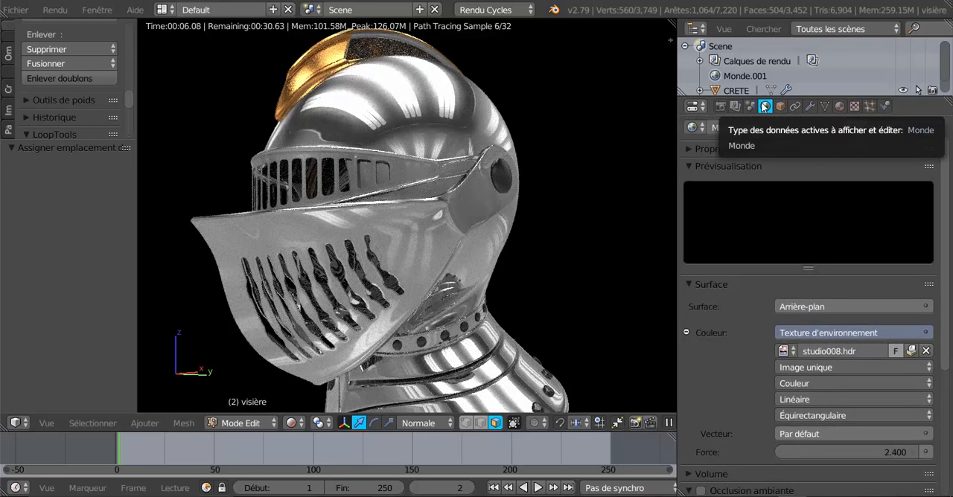
{"action": "scroll", "coordinate": [716, 370], "scroll_direction": "down", "scroll_amount": 5}
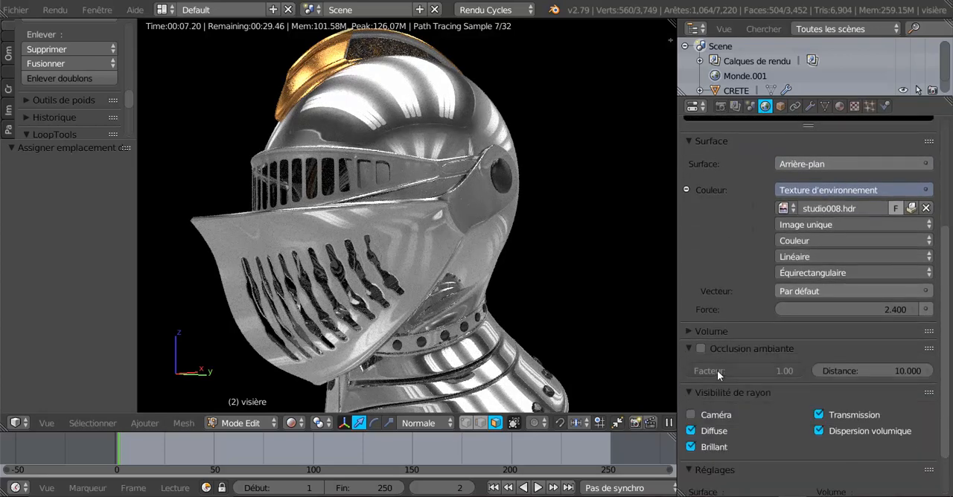
{"action": "left_click", "coordinate": [691, 415]}
{"action": "left_click", "coordinate": [690, 415]}
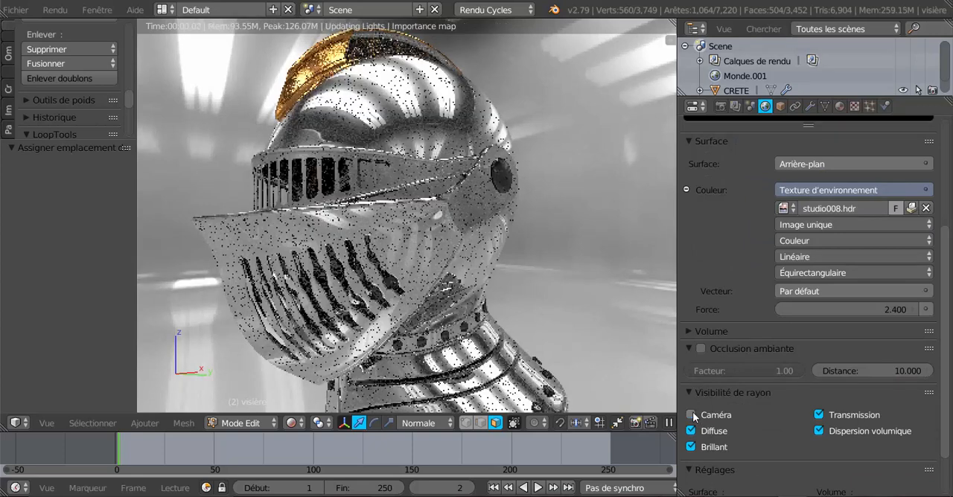
Step: Enable the Transparent option for the render's film and narrow the properties area
{"action": "left_click", "coordinate": [720, 107]}
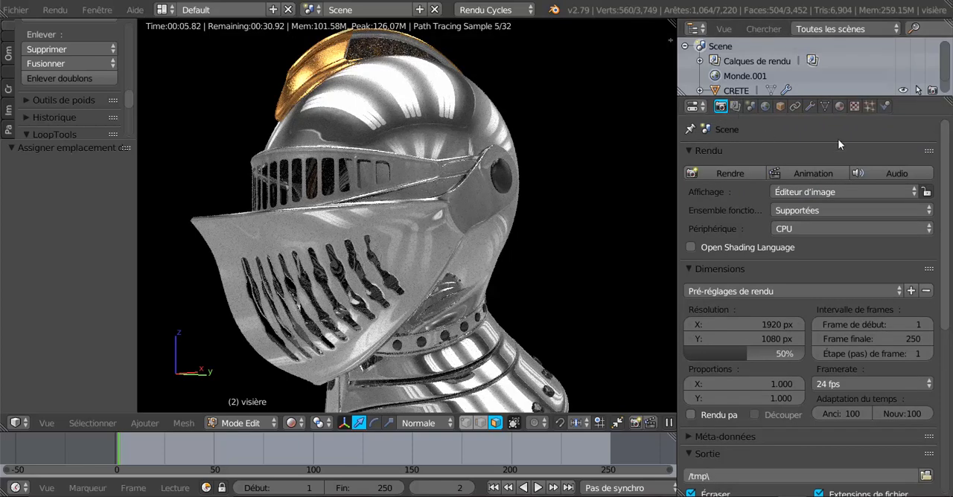
{"action": "scroll", "coordinate": [711, 312], "scroll_direction": "down", "scroll_amount": 10}
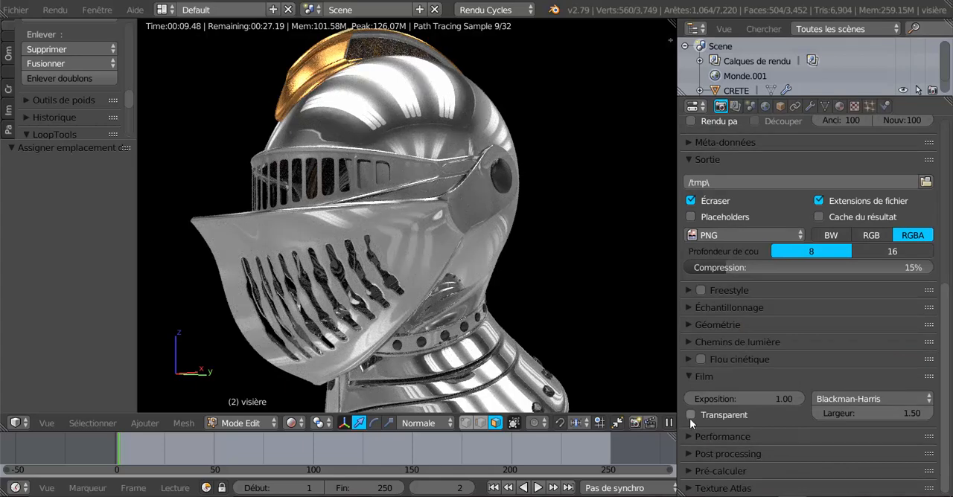
{"action": "left_click", "coordinate": [691, 415]}
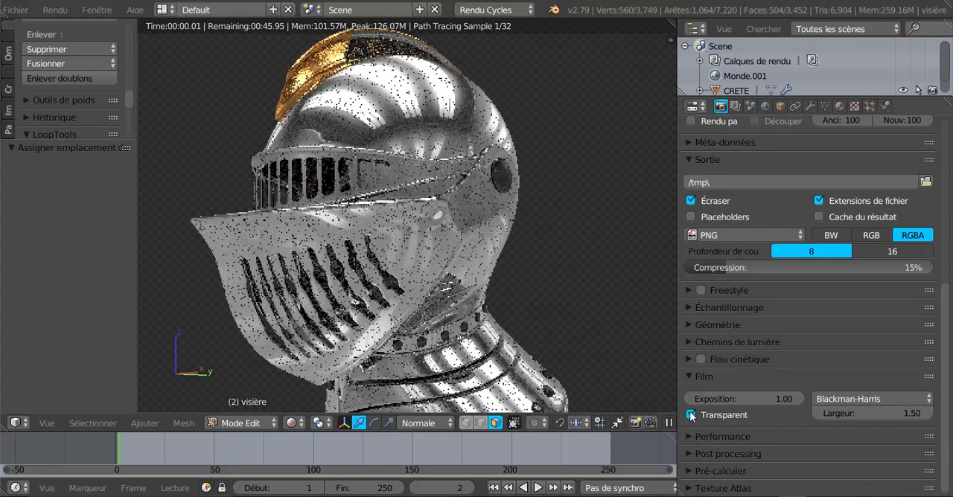
{"action": "left_click_drag", "start_coordinate": [676, 372], "coordinate": [767, 372]}
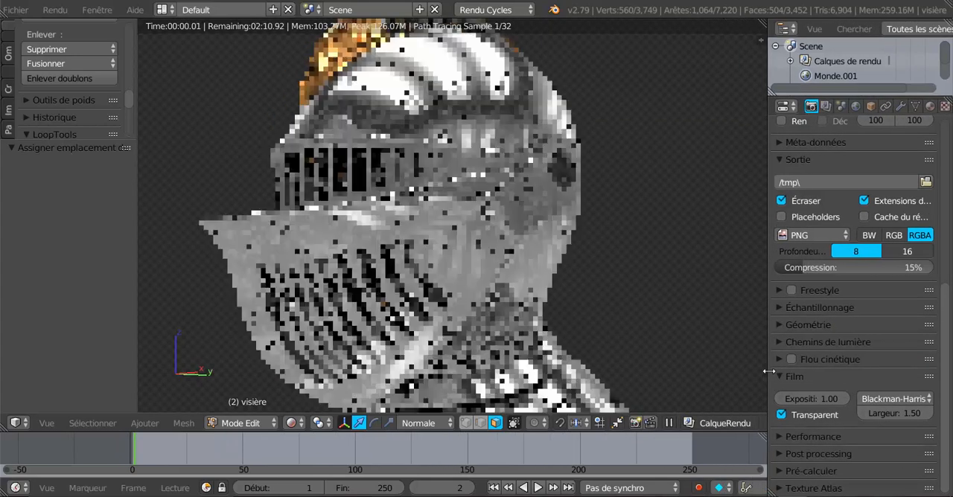
Step: Check the helmet against the transparent background from the front and both sides
{"action": "key", "text": "KP_1"}
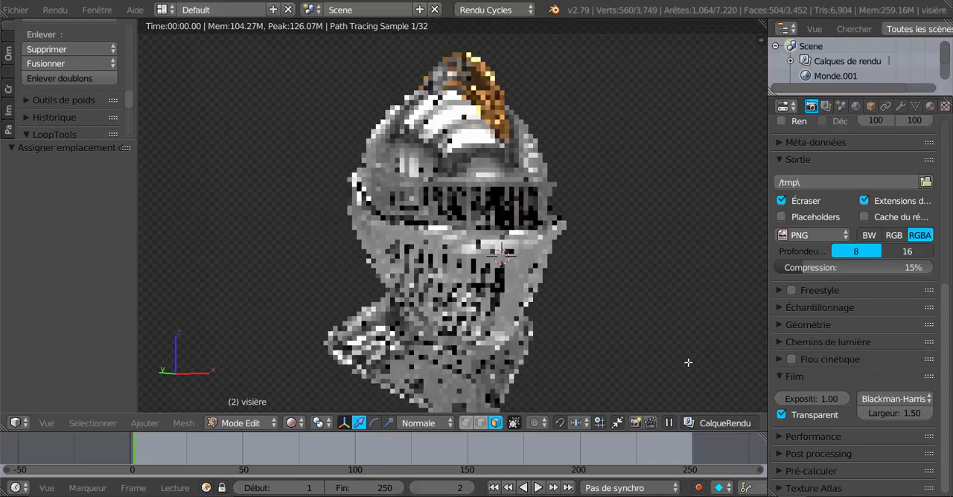
{"action": "middle_click_drag", "start_coordinate": [629, 360], "coordinate": [606, 335]}
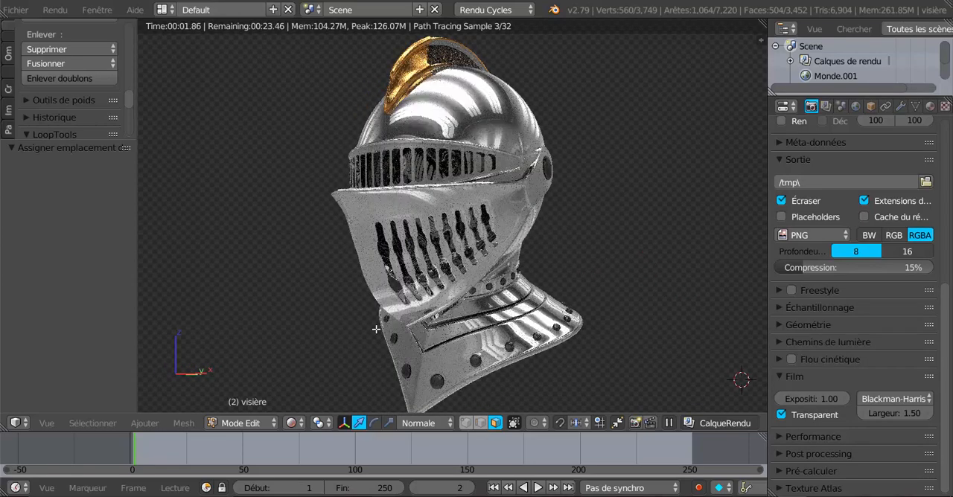
{"action": "middle_click_drag", "start_coordinate": [356, 335], "coordinate": [502, 341]}
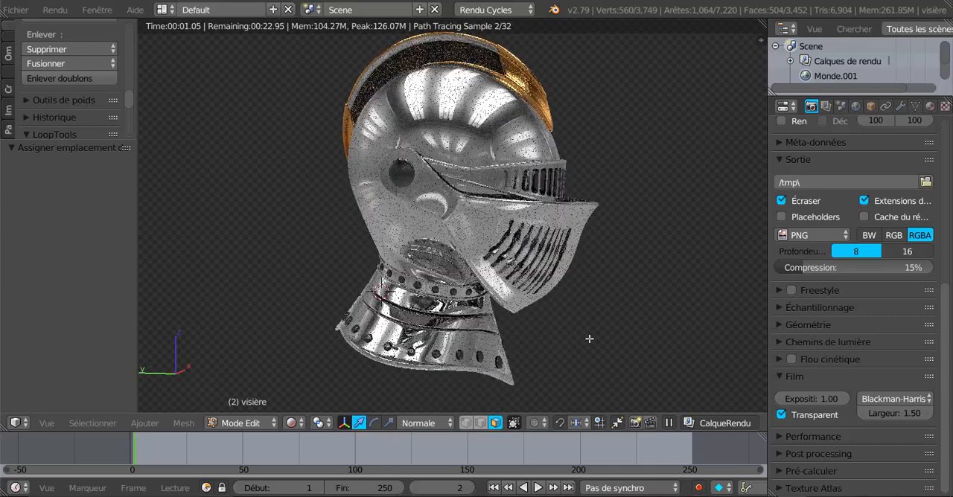
{"action": "middle_click_drag", "start_coordinate": [649, 341], "coordinate": [636, 336]}
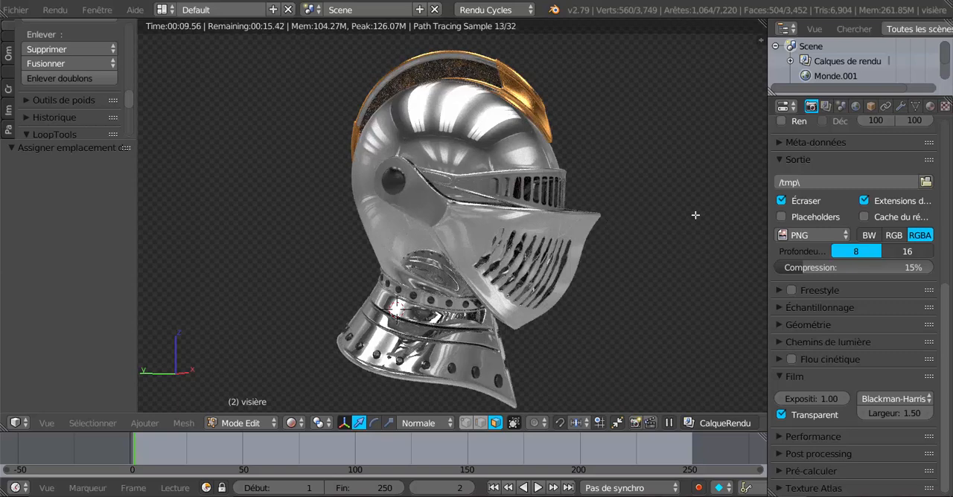
Step: Examine the helmet's visor, dome and golden crest up close from both sides and from above in the rendered preview
{"action": "scroll", "coordinate": [676, 198], "scroll_direction": "up", "scroll_amount": 2}
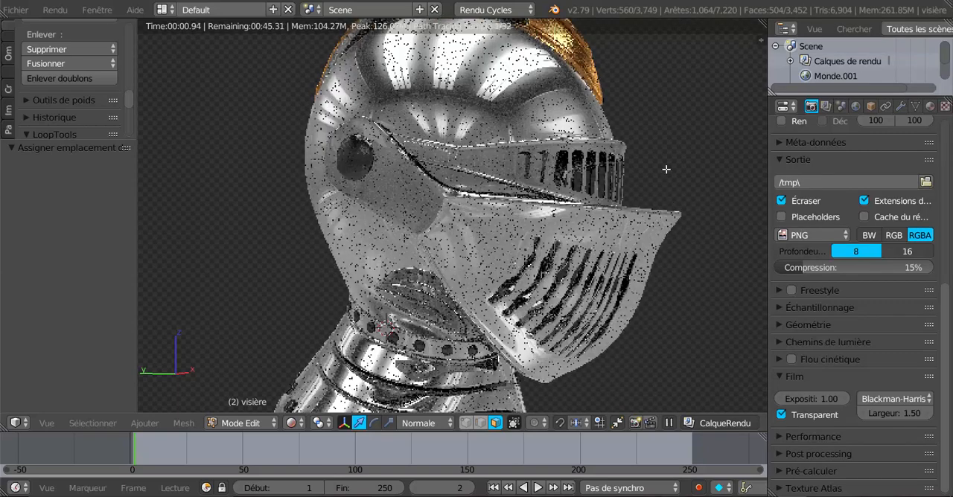
{"action": "middle_click_drag", "start_coordinate": [662, 196], "coordinate": [506, 214]}
{"action": "scroll", "coordinate": [506, 213], "scroll_direction": "down", "scroll_amount": 4}
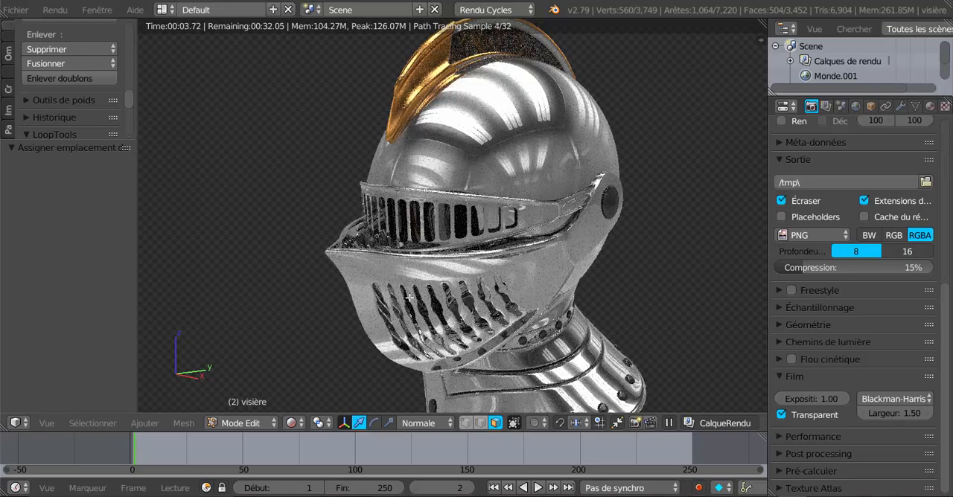
{"action": "key", "text": "KP_1"}
{"action": "middle_click_drag", "start_coordinate": [478, 274], "coordinate": [399, 283]}
{"action": "middle_click_drag", "start_coordinate": [472, 194], "coordinate": [418, 288], "text": "shift"}
{"action": "scroll", "coordinate": [485, 115], "scroll_direction": "up", "scroll_amount": 1}
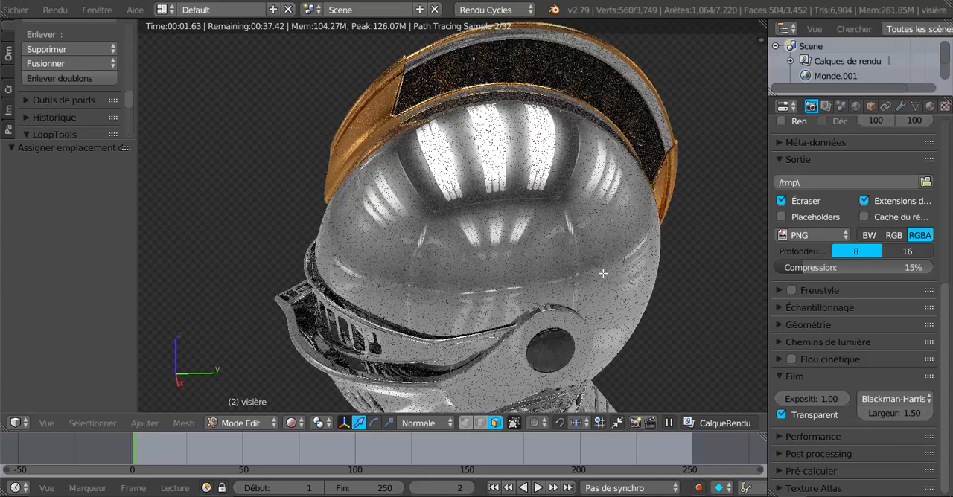
{"action": "middle_click_drag", "start_coordinate": [603, 273], "coordinate": [662, 335]}
{"action": "scroll", "coordinate": [651, 342], "scroll_direction": "down", "scroll_amount": 2}
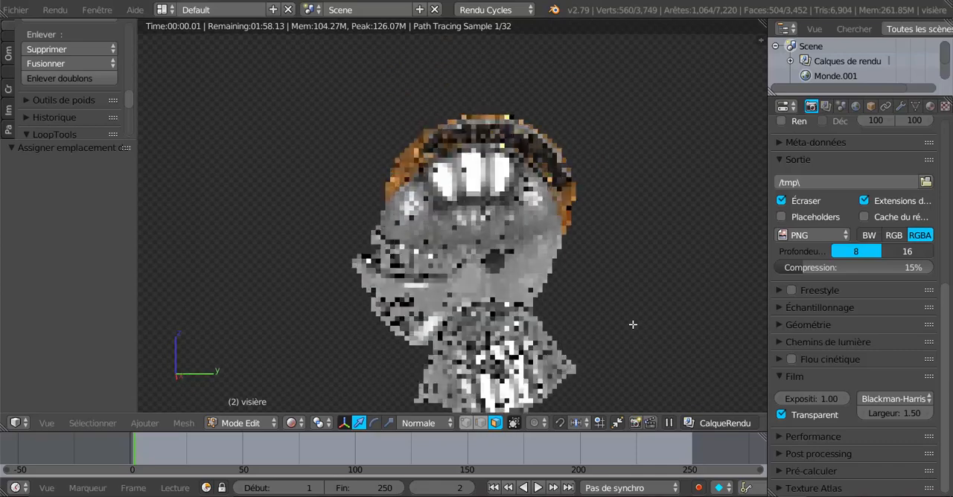
Step: Inspect the riveted neck collar and visor slits up close, and compare the whole helmet from the front and side
{"action": "middle_click_drag", "start_coordinate": [589, 323], "coordinate": [652, 273], "text": "shift"}
{"action": "scroll", "coordinate": [595, 248], "scroll_direction": "up", "scroll_amount": 2}
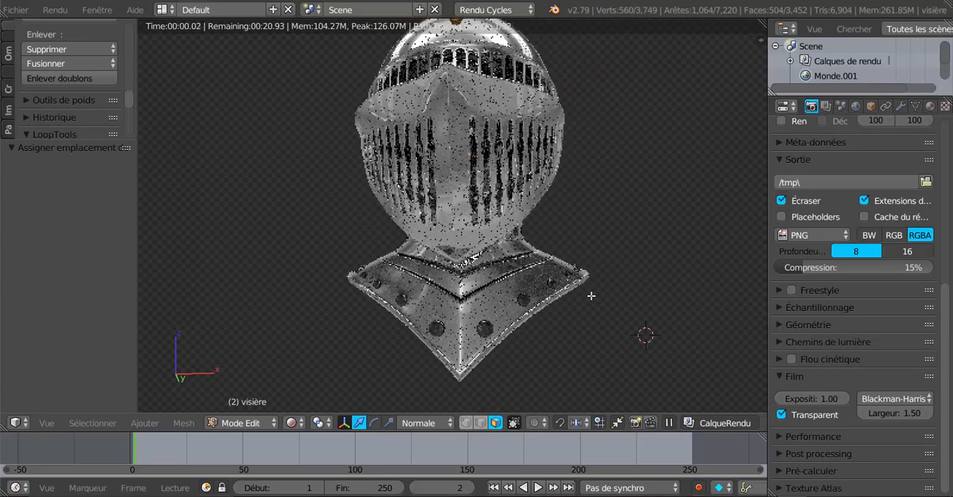
{"action": "middle_click_drag", "start_coordinate": [591, 297], "coordinate": [454, 336]}
{"action": "scroll", "coordinate": [563, 320], "scroll_direction": "up", "scroll_amount": 2}
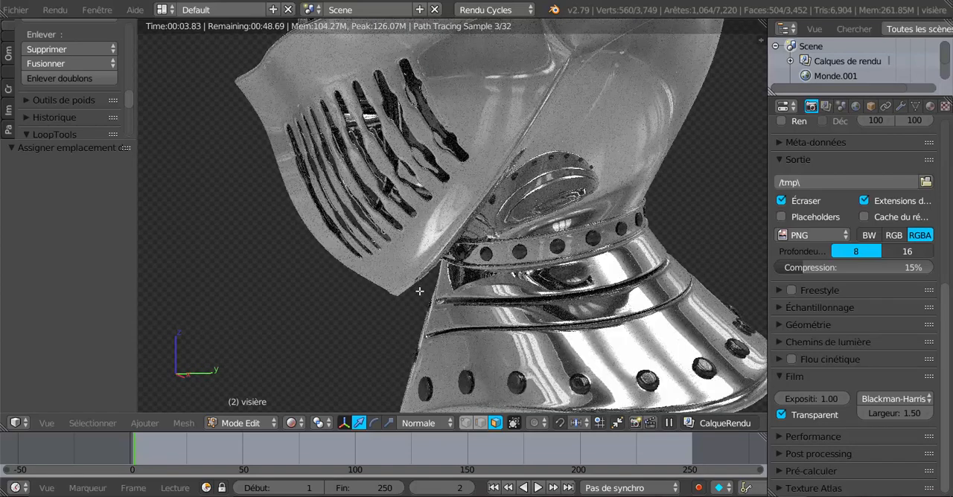
{"action": "scroll", "coordinate": [419, 291], "scroll_direction": "down", "scroll_amount": 3}
{"action": "middle_click_drag", "start_coordinate": [444, 276], "coordinate": [432, 306]}
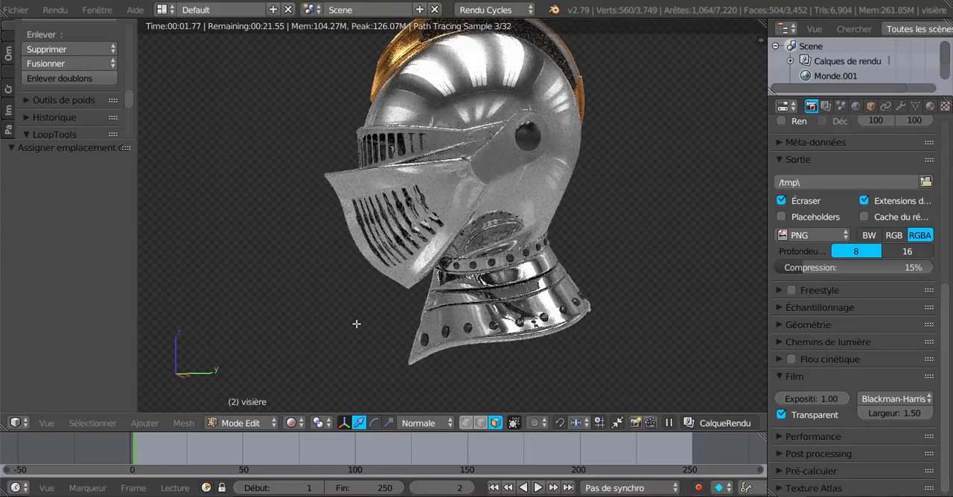
{"action": "middle_click_drag", "start_coordinate": [341, 328], "coordinate": [470, 341]}
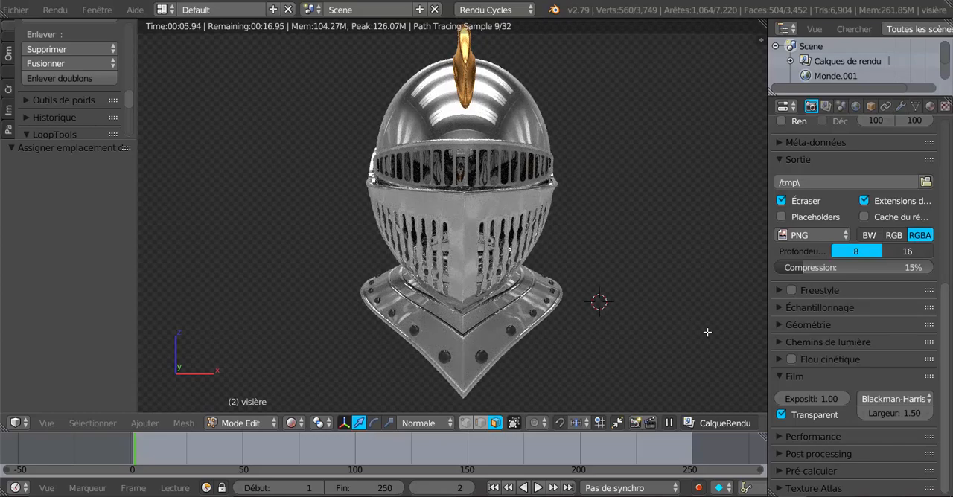
{"action": "middle_click_drag", "start_coordinate": [708, 329], "coordinate": [596, 327]}
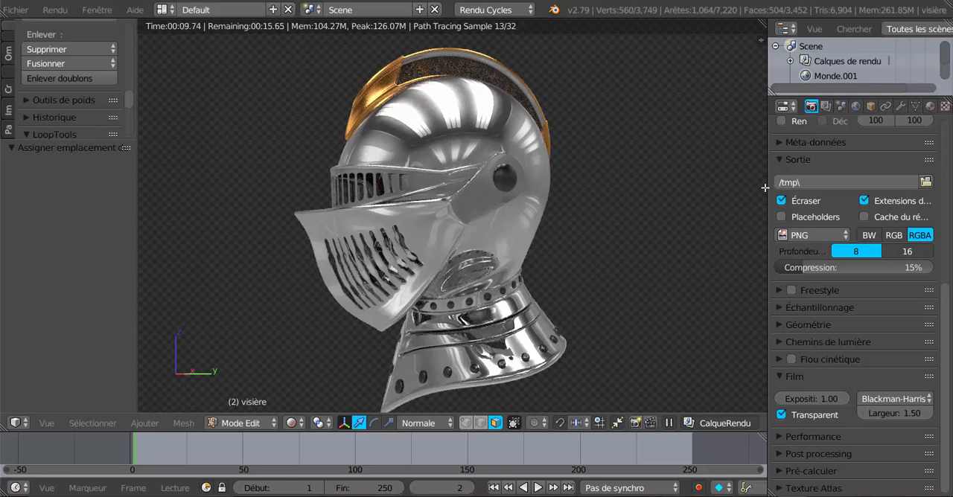
Step: Narrow the properties area to widen the 3D view, and review the rendered helmet from side, front and three-quarter angles
{"action": "left_click_drag", "start_coordinate": [767, 174], "coordinate": [803, 172]}
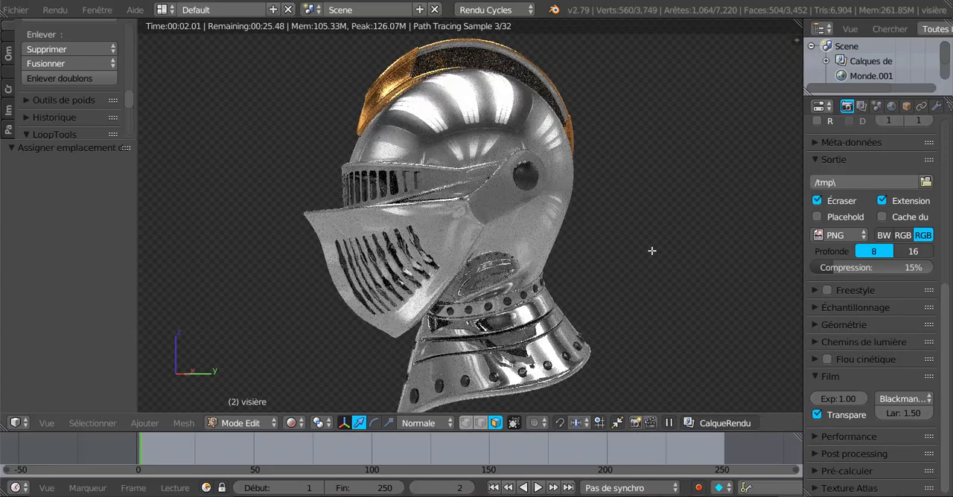
{"action": "middle_click_drag", "start_coordinate": [646, 276], "coordinate": [638, 268], "text": "shift"}
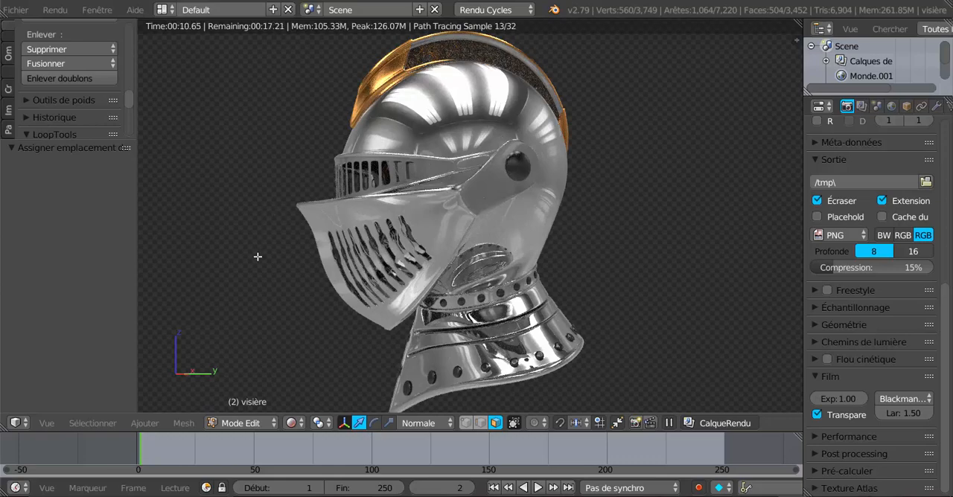
{"action": "scroll", "coordinate": [257, 257], "scroll_direction": "down", "scroll_amount": 1}
{"action": "middle_click_drag", "start_coordinate": [309, 257], "coordinate": [377, 257]}
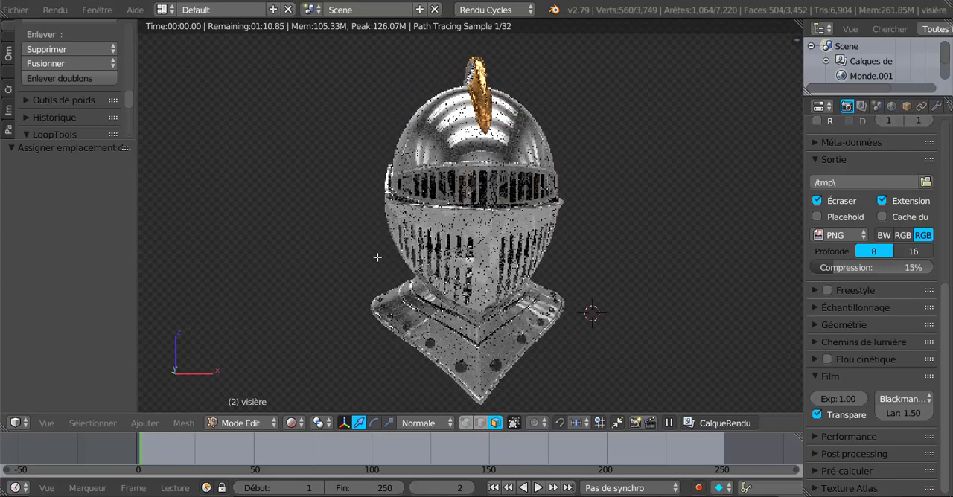
{"action": "scroll", "coordinate": [604, 250], "scroll_direction": "up", "scroll_amount": 1}
{"action": "middle_click_drag", "start_coordinate": [647, 257], "coordinate": [610, 258]}
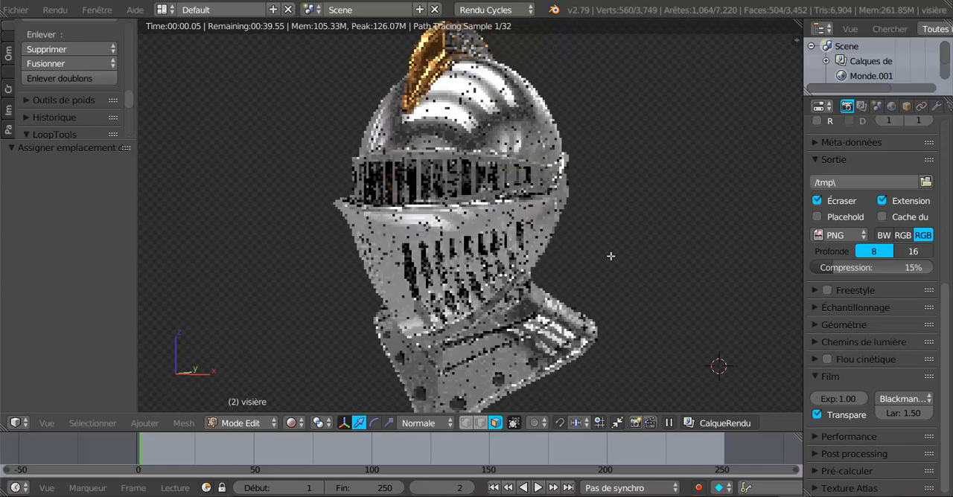
{"action": "middle_click_drag", "start_coordinate": [670, 277], "coordinate": [645, 277]}
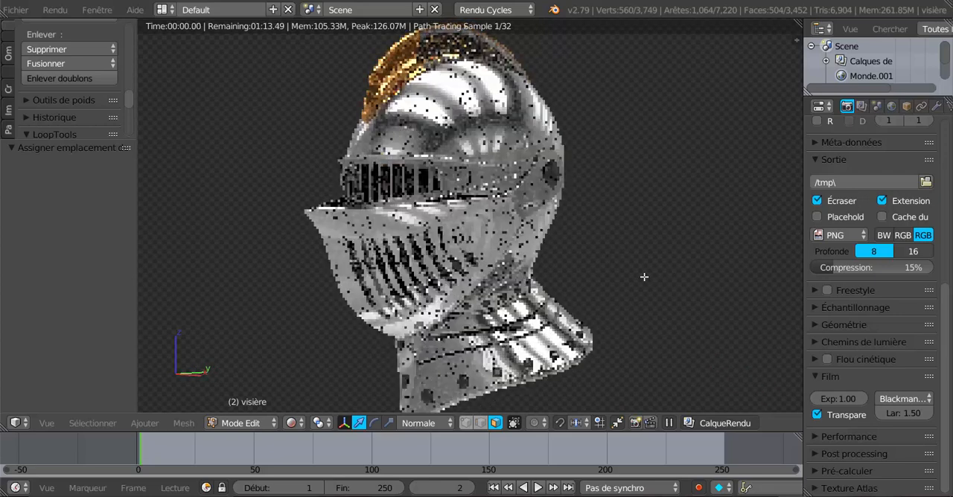